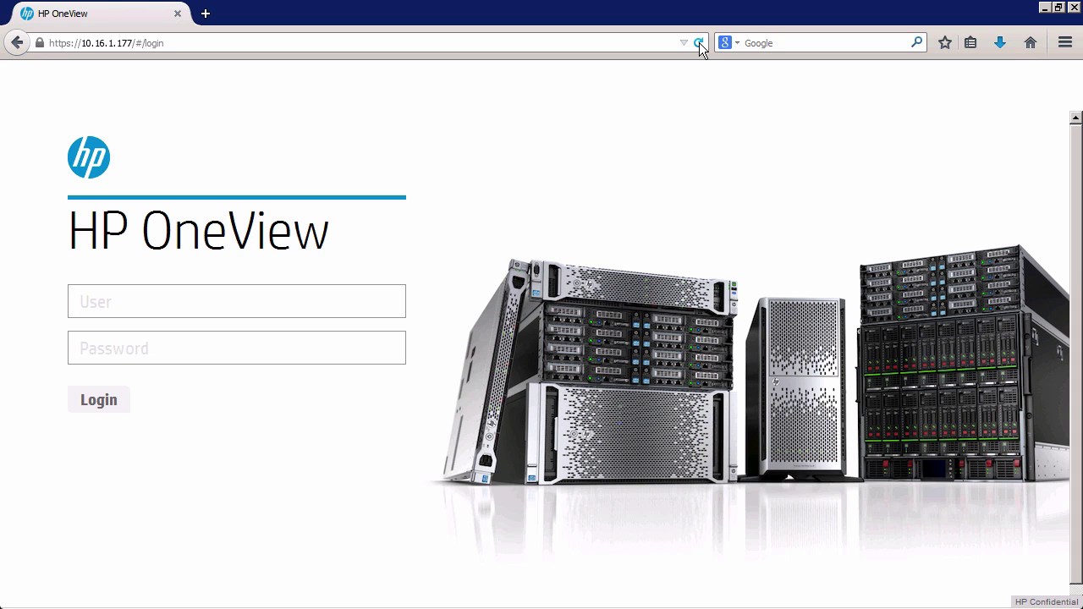
Sign in as Administrator with the account password and decline the browser's save-password prompt.
type("Administra")
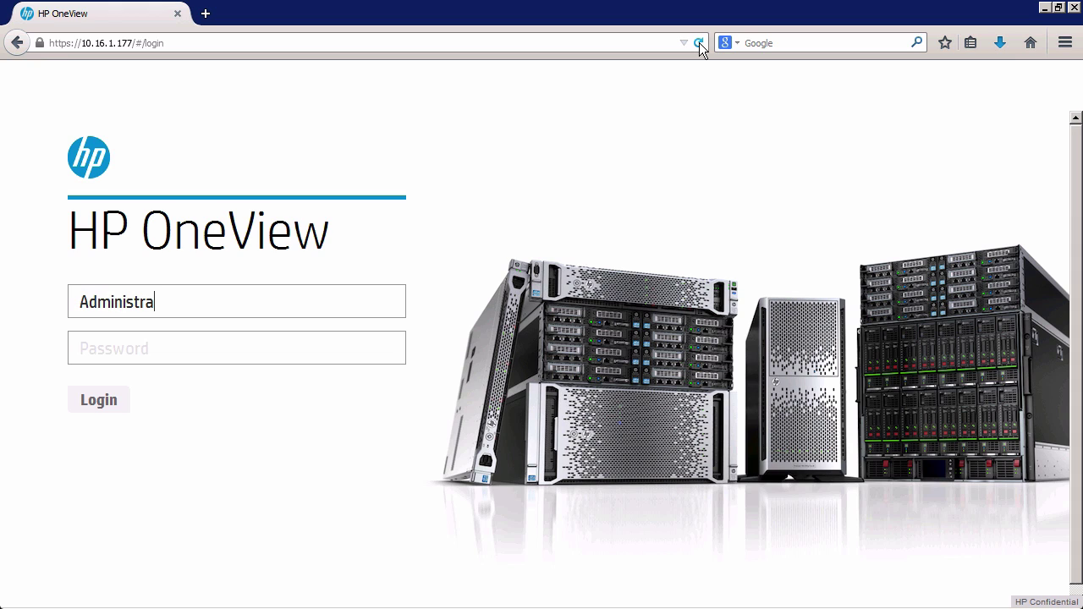
type("tor")
key("Tab")
type("•••")
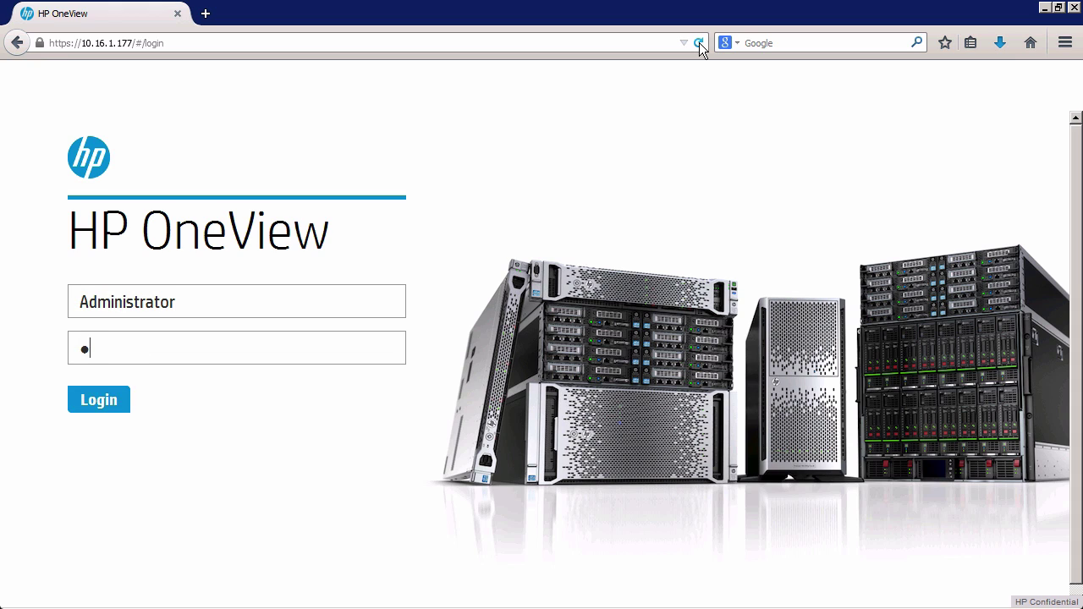
type("•••••")
left_click(109, 399)
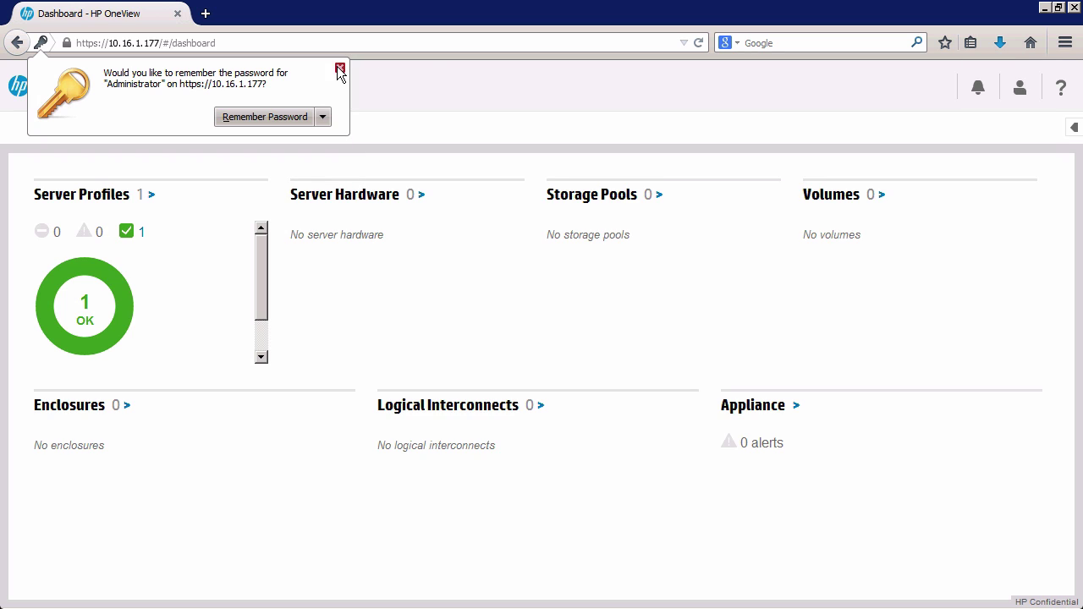
left_click(340, 68)
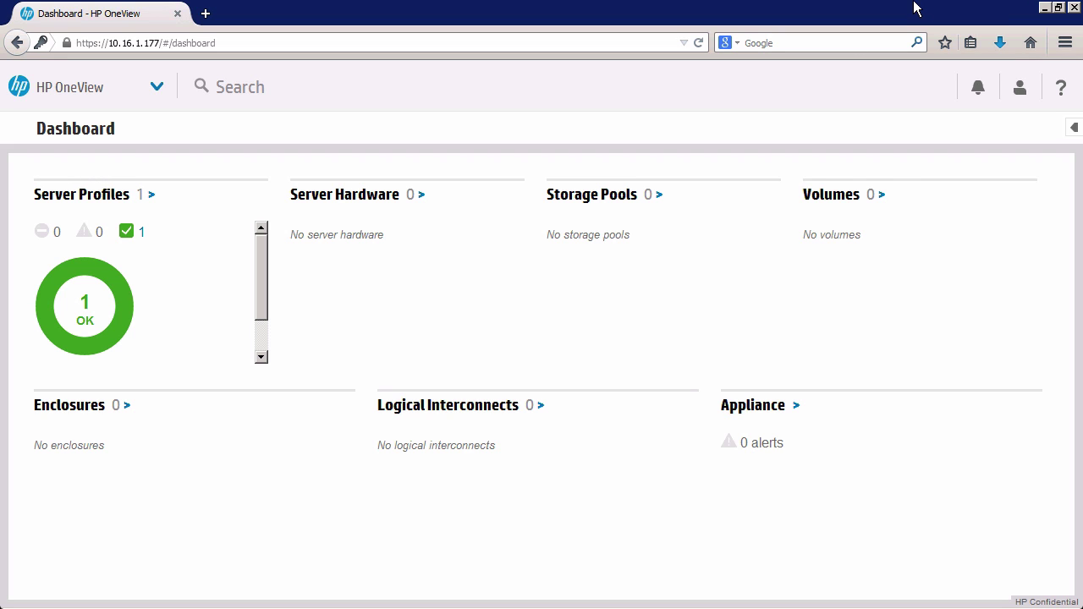
mouse_move(915, 7)
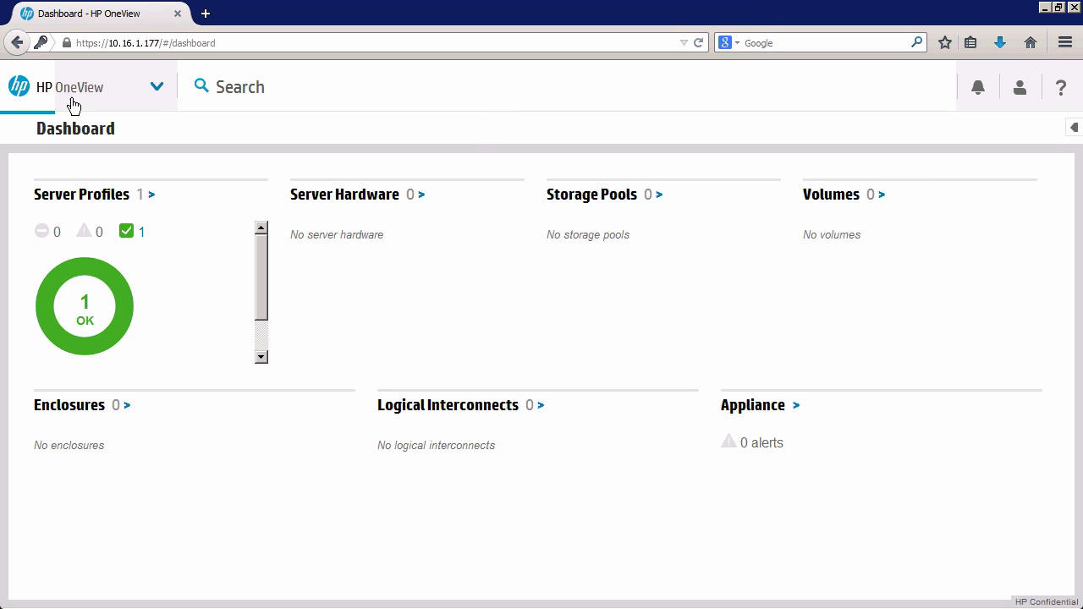
left_click(154, 89)
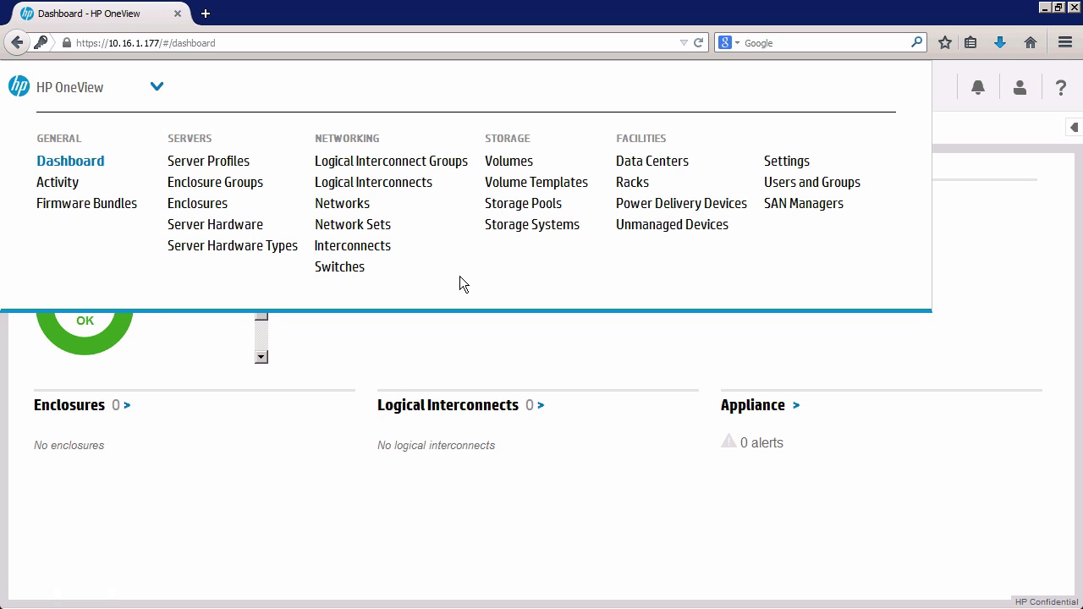
left_click(145, 565)
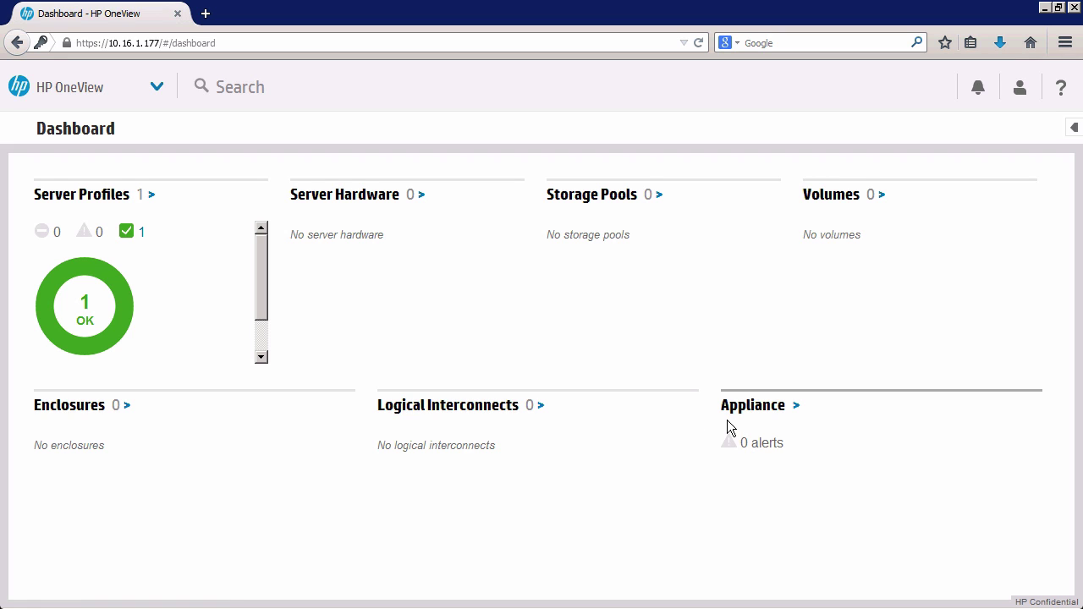
Review the appliance alerts in Activity, then return to the Dashboard with the navigation menu open.
left_click(797, 409)
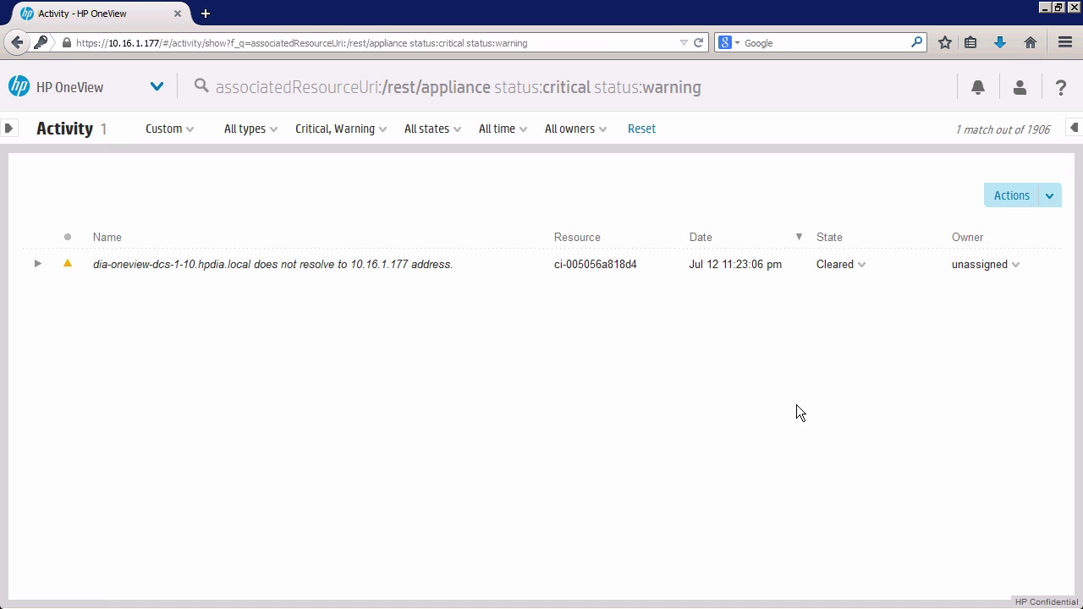
left_click(156, 85)
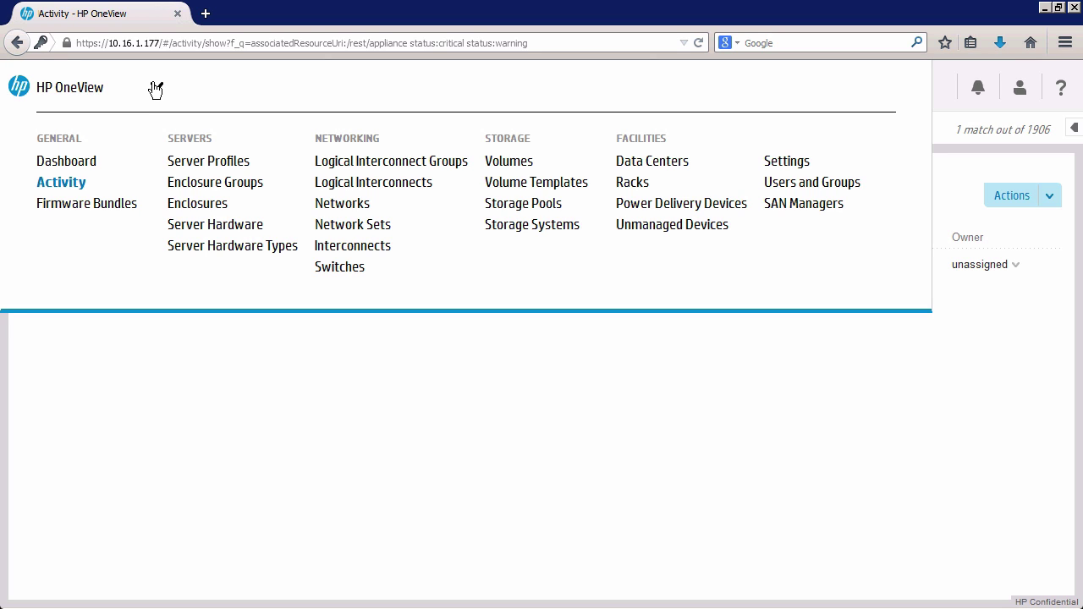
left_click(85, 167)
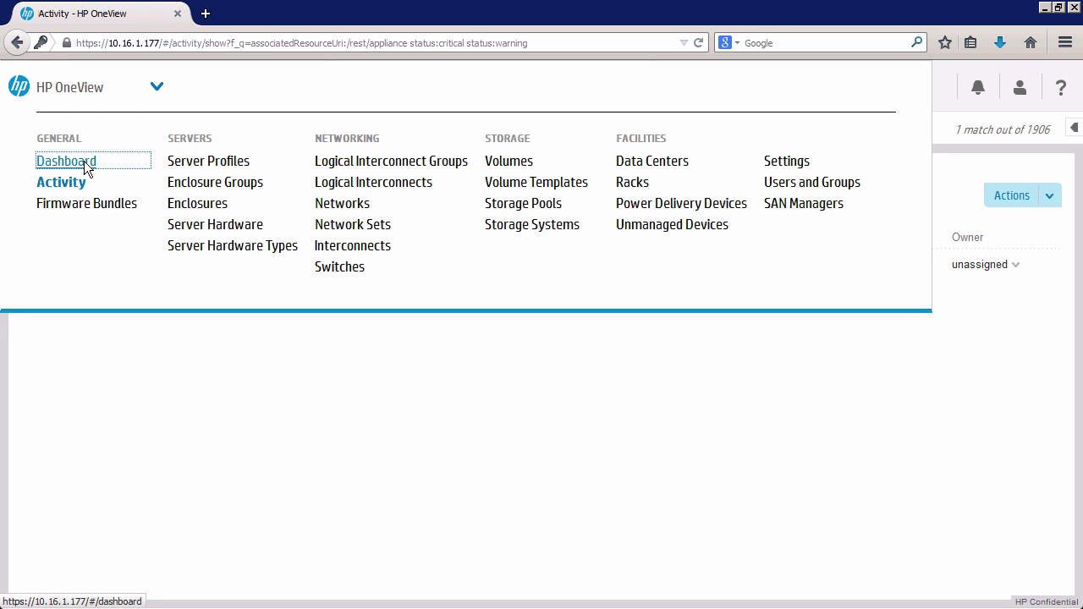
left_click(156, 86)
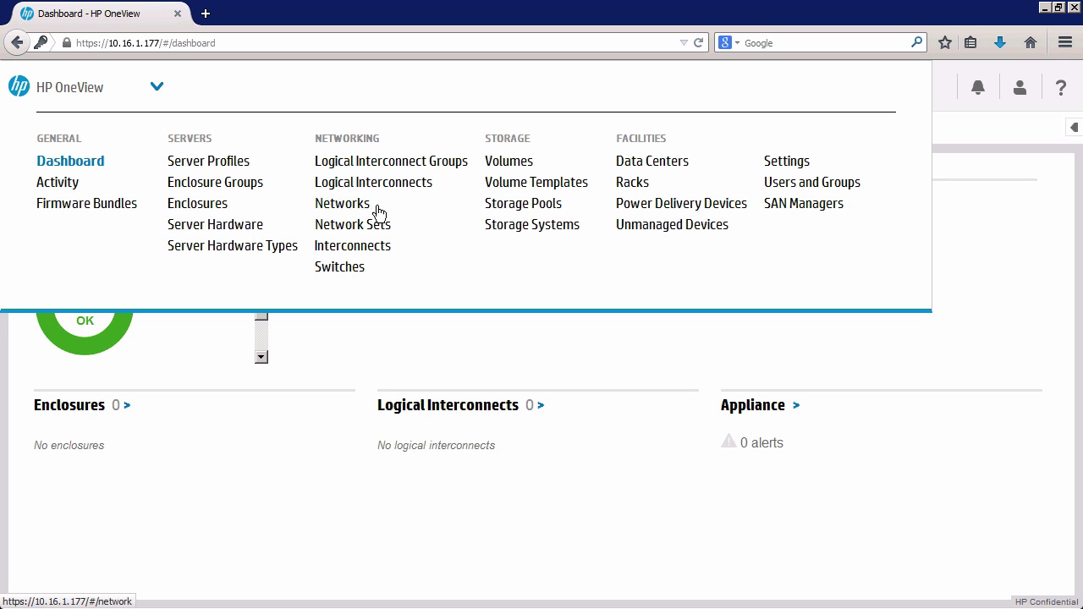
Browse the Networks page's 16 networks, including test-min-bw, and start a new network.
left_click(324, 226)
left_click(353, 205)
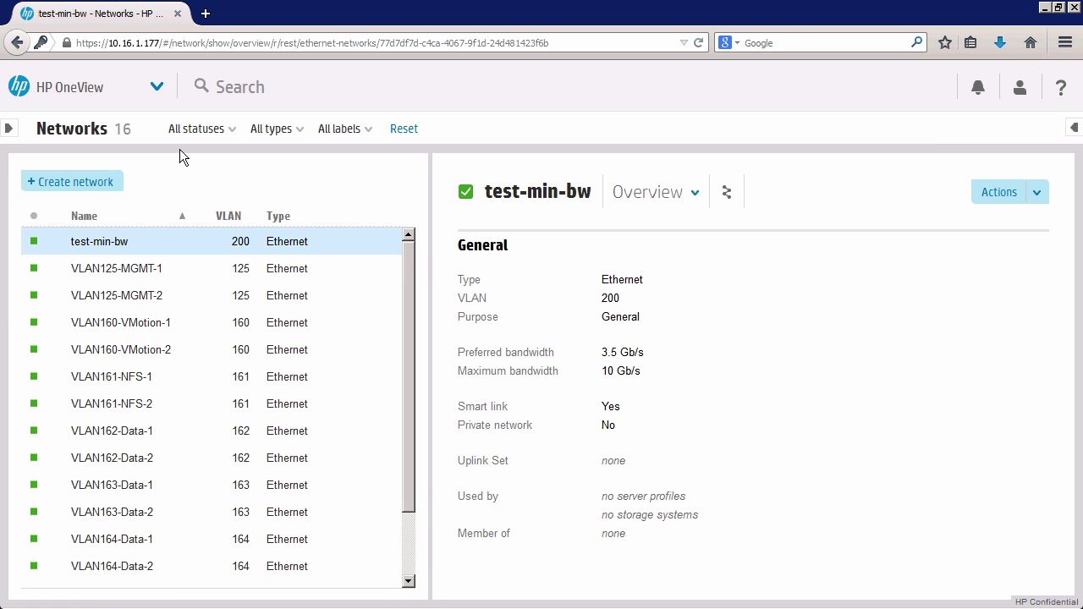
scroll(411, 347, "down", 2)
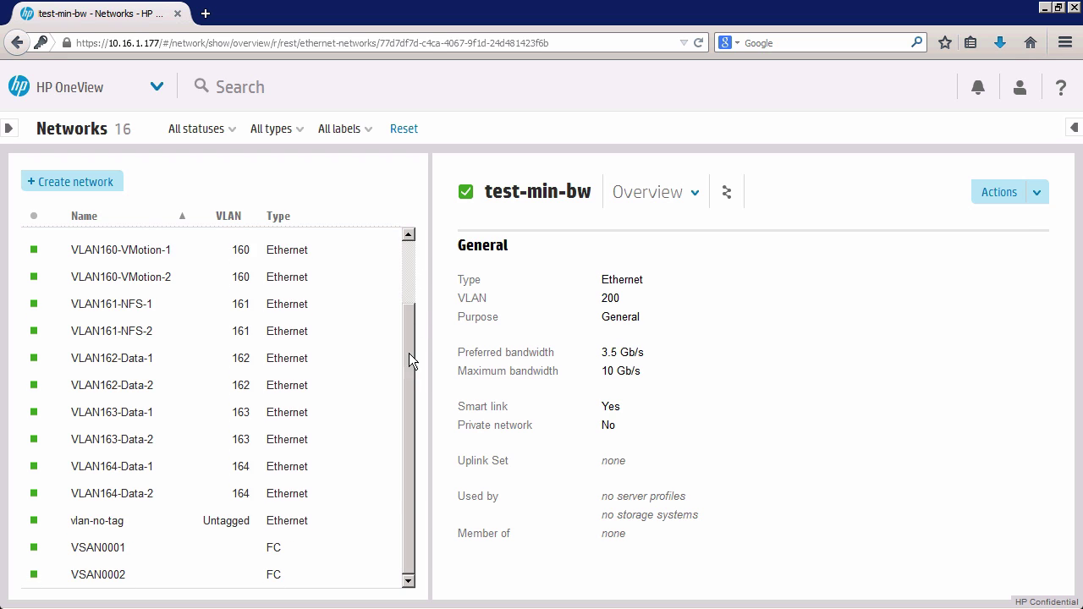
left_click_drag(409, 353, 408, 214)
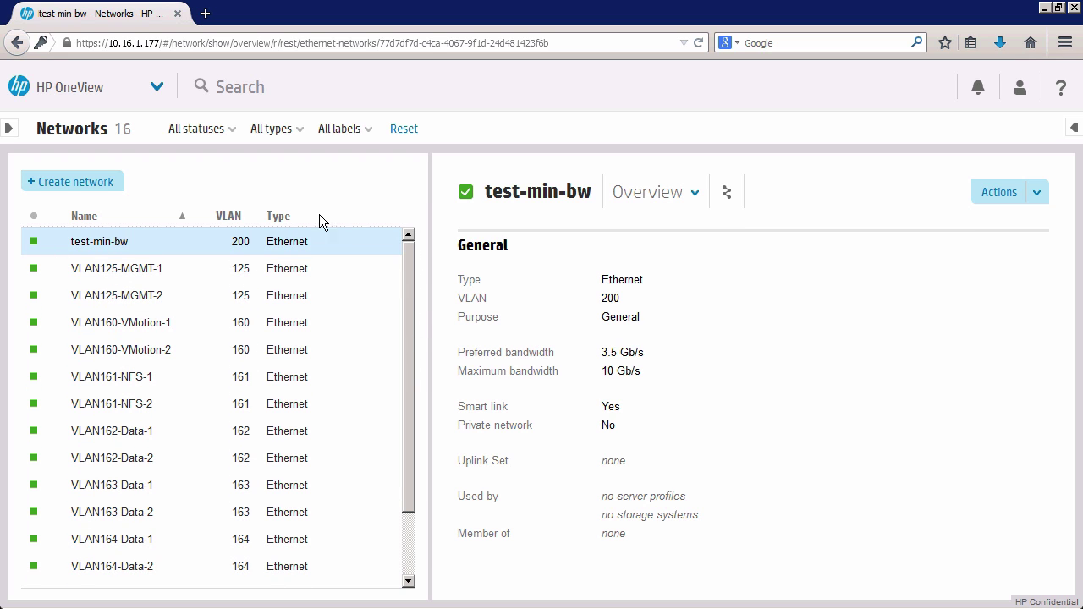
left_click(66, 181)
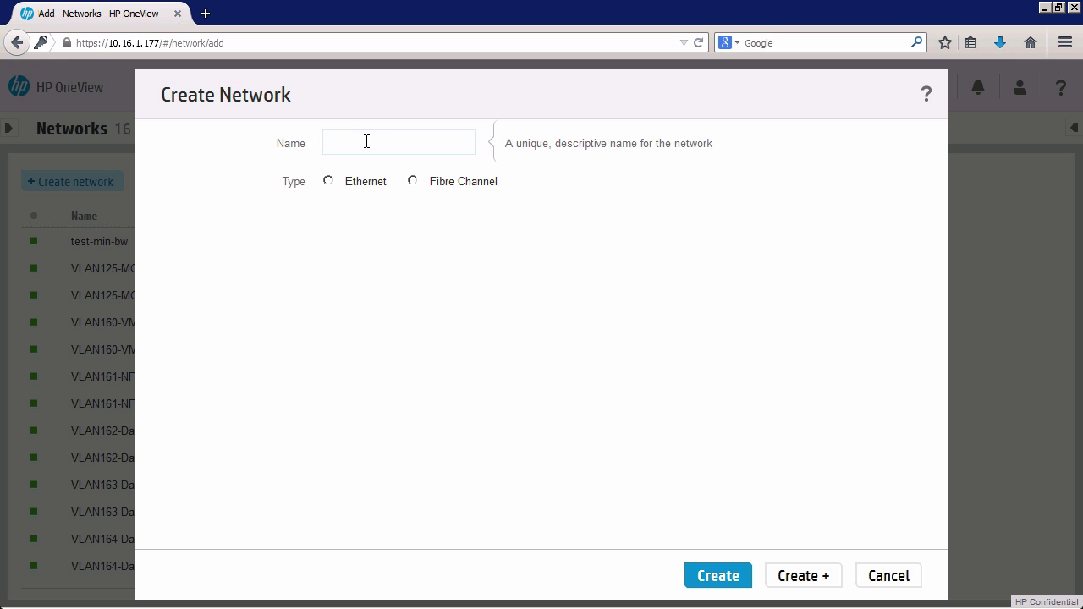
Name the new network vlan10-module-A.
type("vlan 10")
type("-module-A")
Make vlan10-module-A an Ethernet network with Tagged VLAN.
left_click(328, 182)
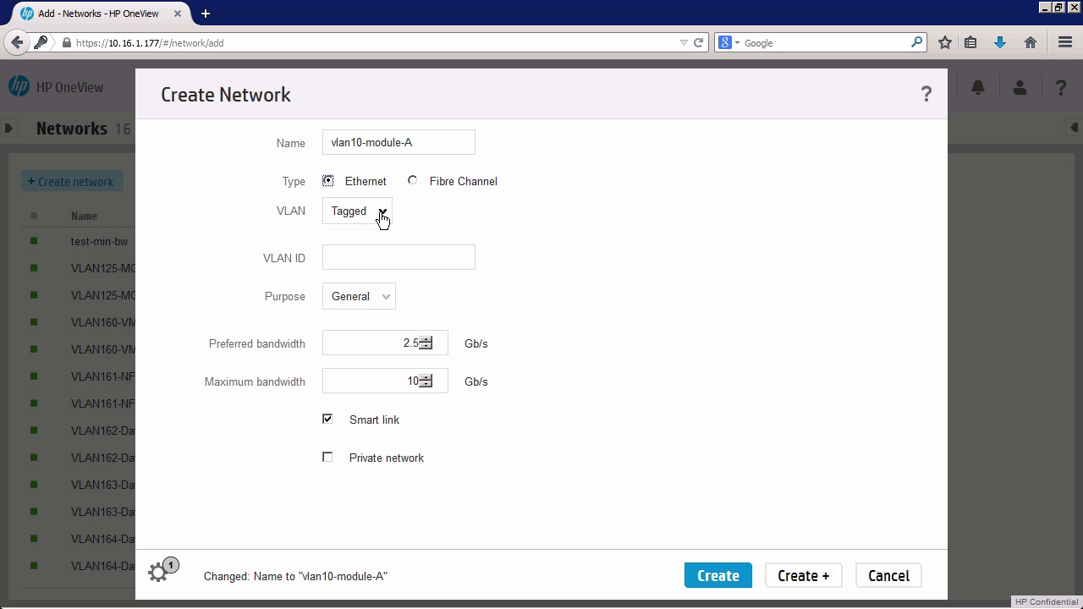
left_click(383, 218)
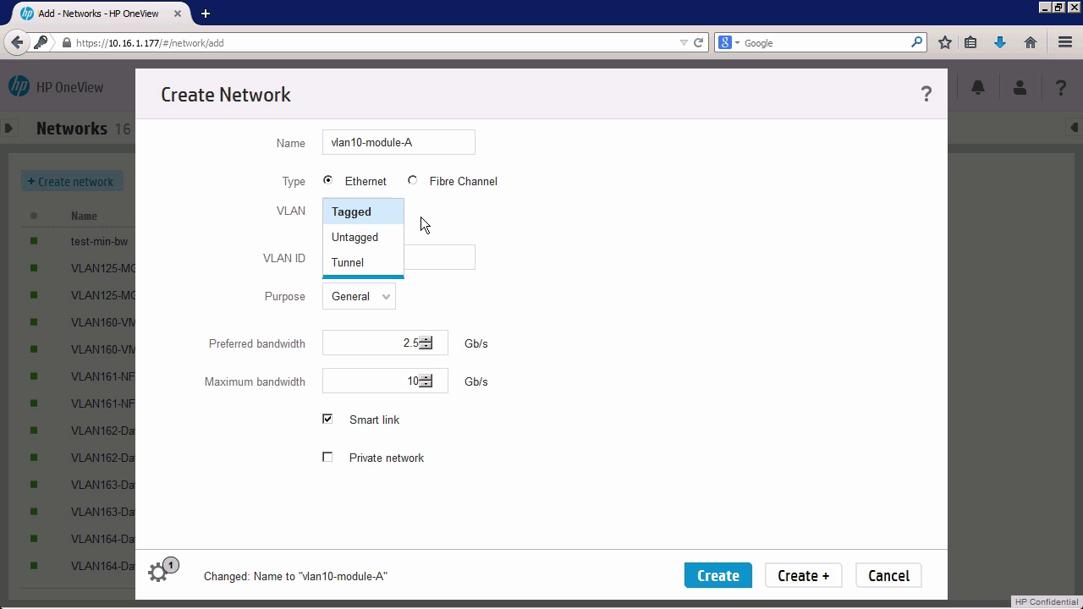
left_click(494, 222)
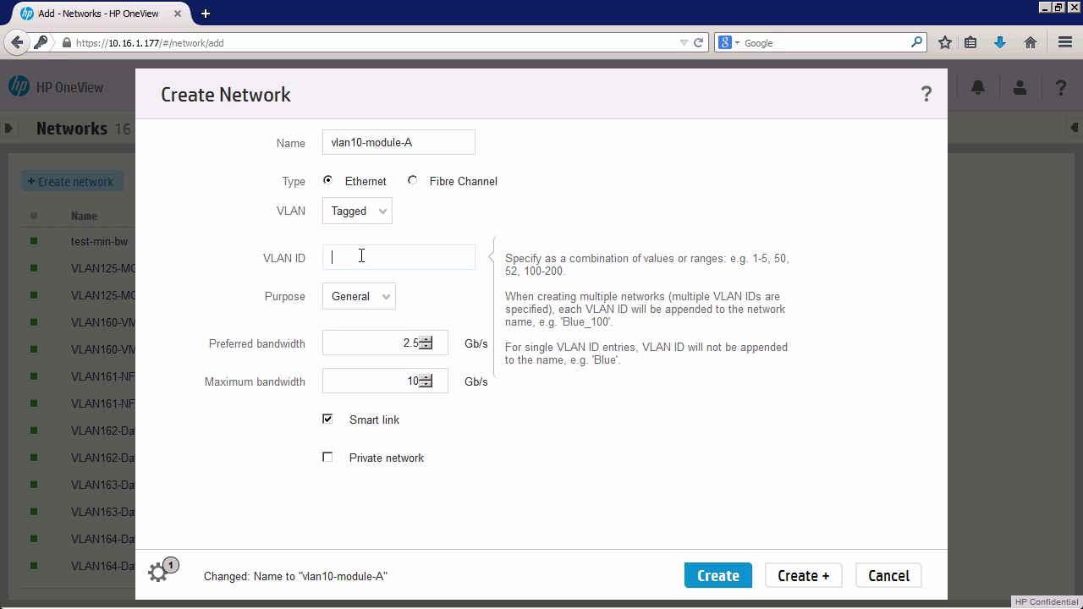
Enter 10 as the VLAN ID of vlan10-module-A and commit it.
type("10")
left_click_drag(351, 258, 324, 257)
left_click(362, 259)
left_click_drag(362, 259, 332, 256)
left_click(388, 305)
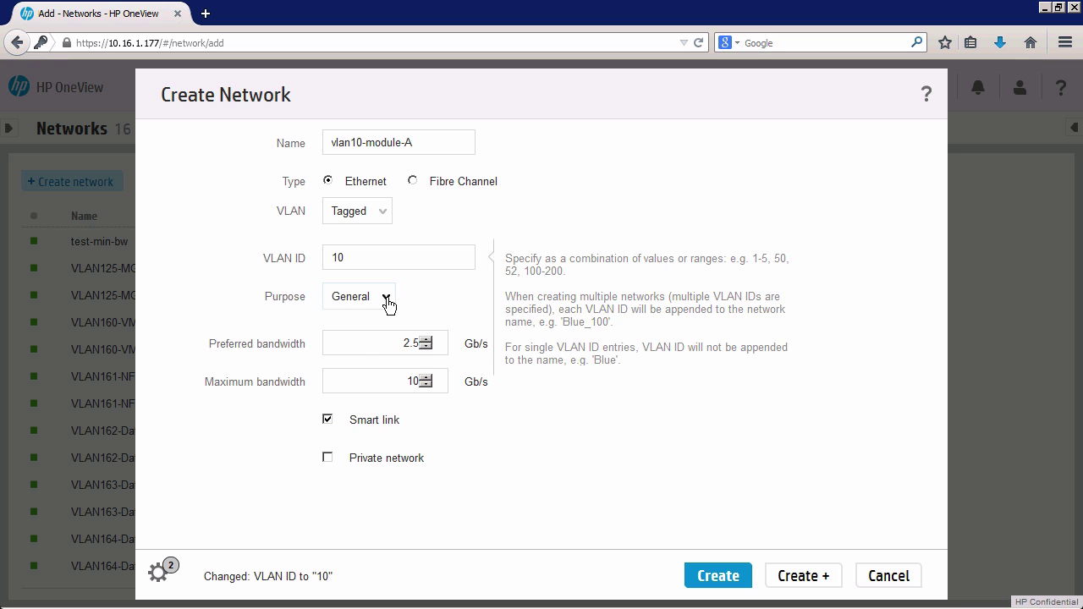
Try the Management purpose, then set vlan10-module-A's purpose back to General.
left_click(439, 294)
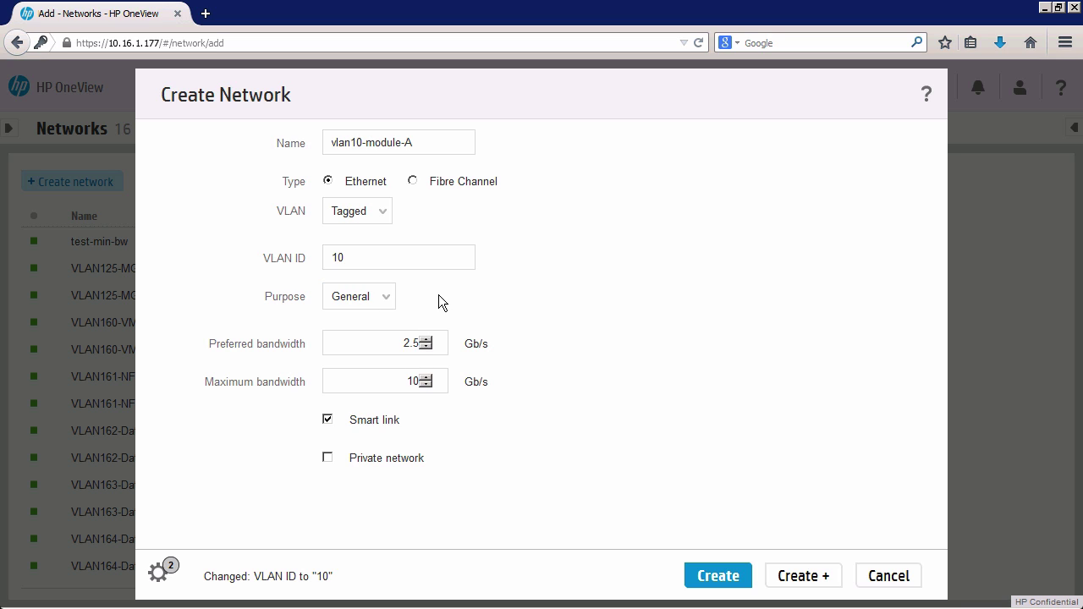
left_click(385, 306)
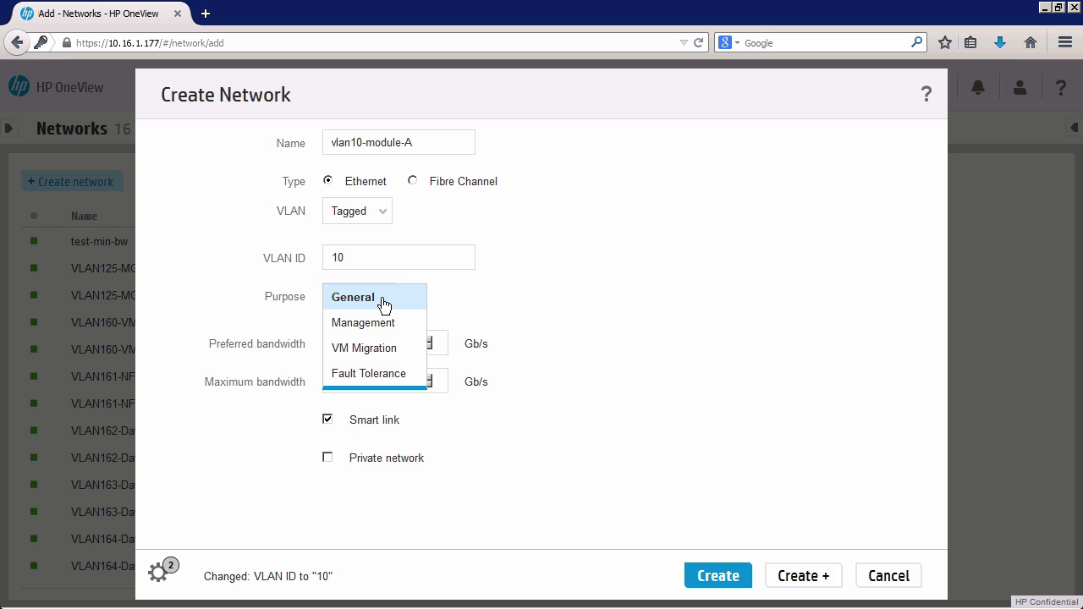
left_click(437, 298)
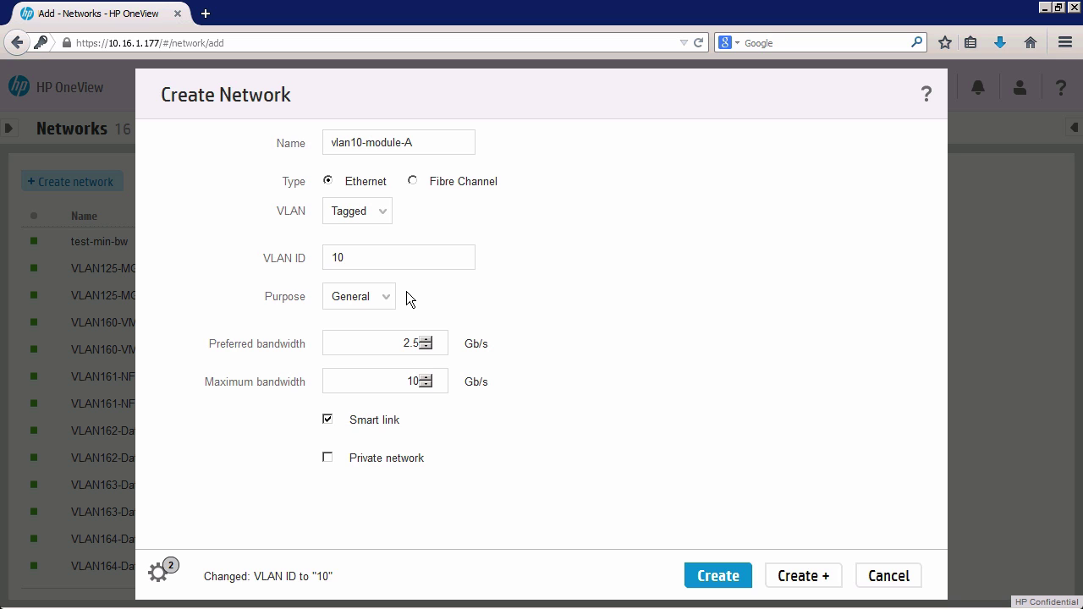
left_click(387, 296)
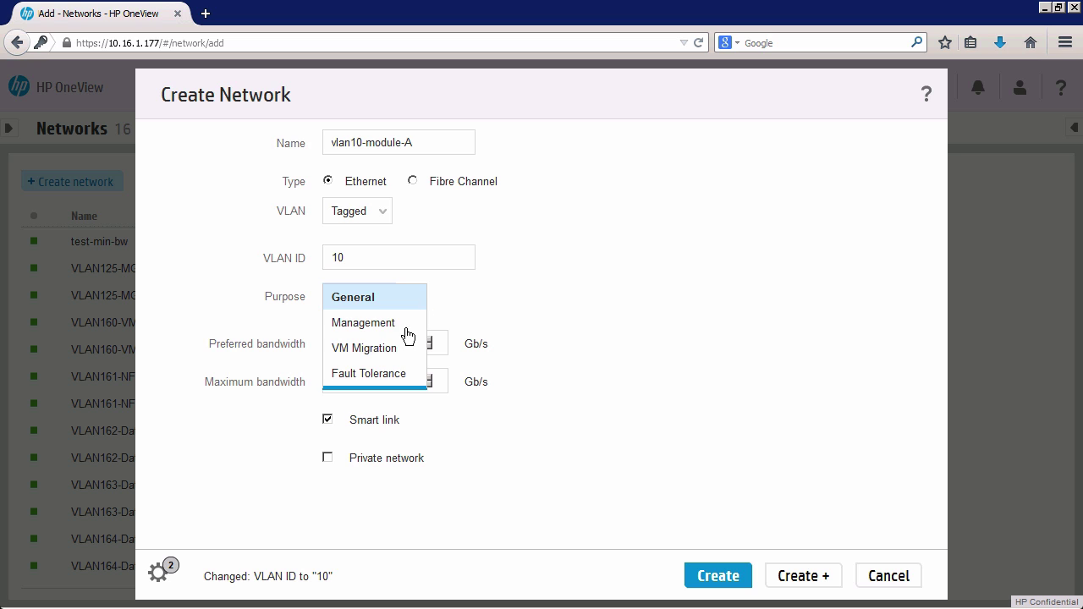
left_click(385, 145)
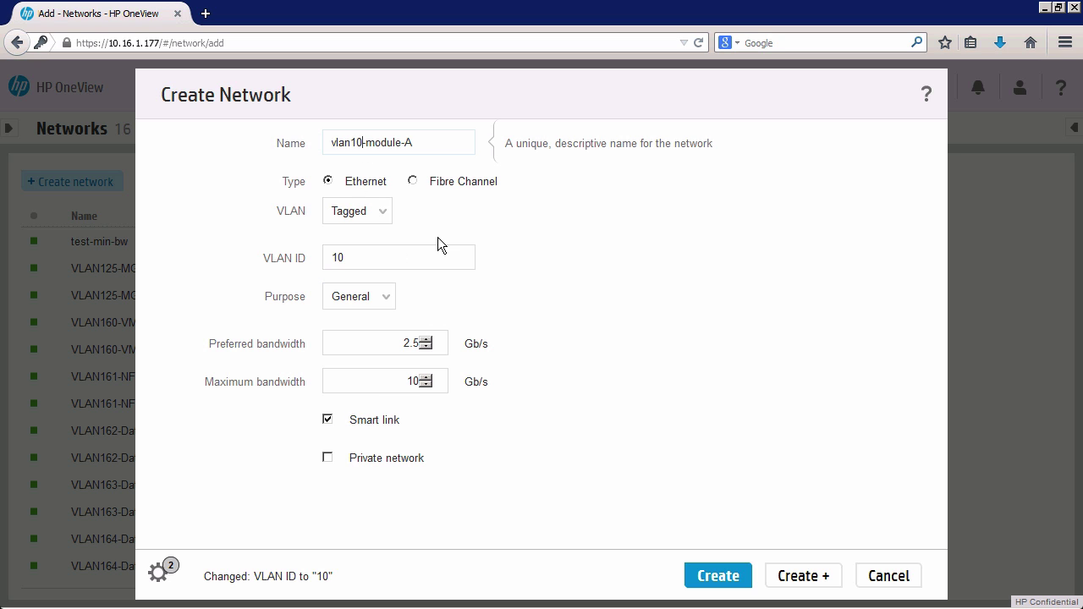
left_click(389, 305)
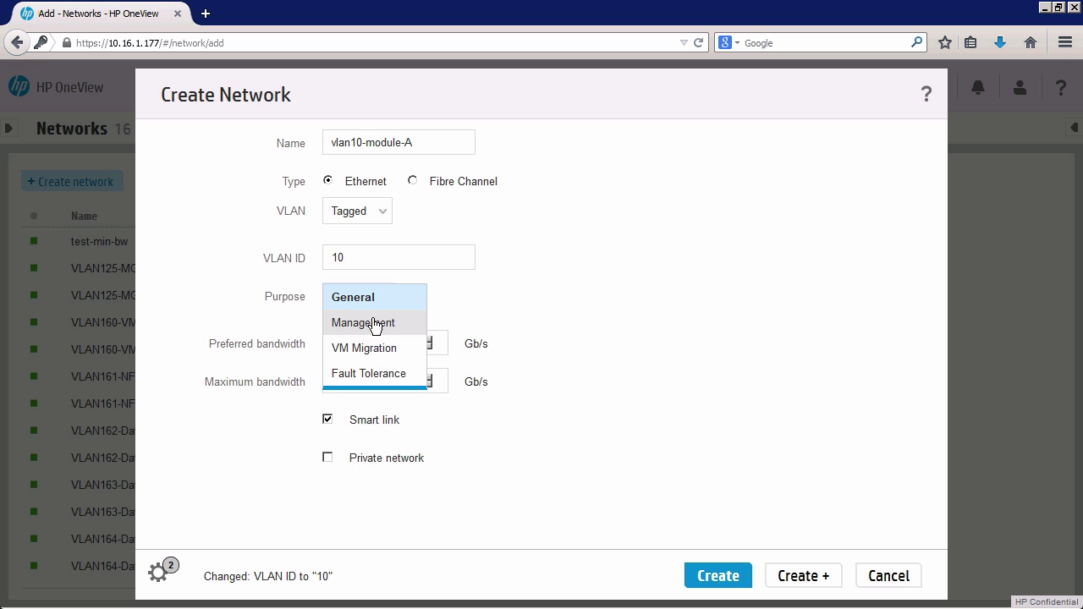
left_click(374, 325)
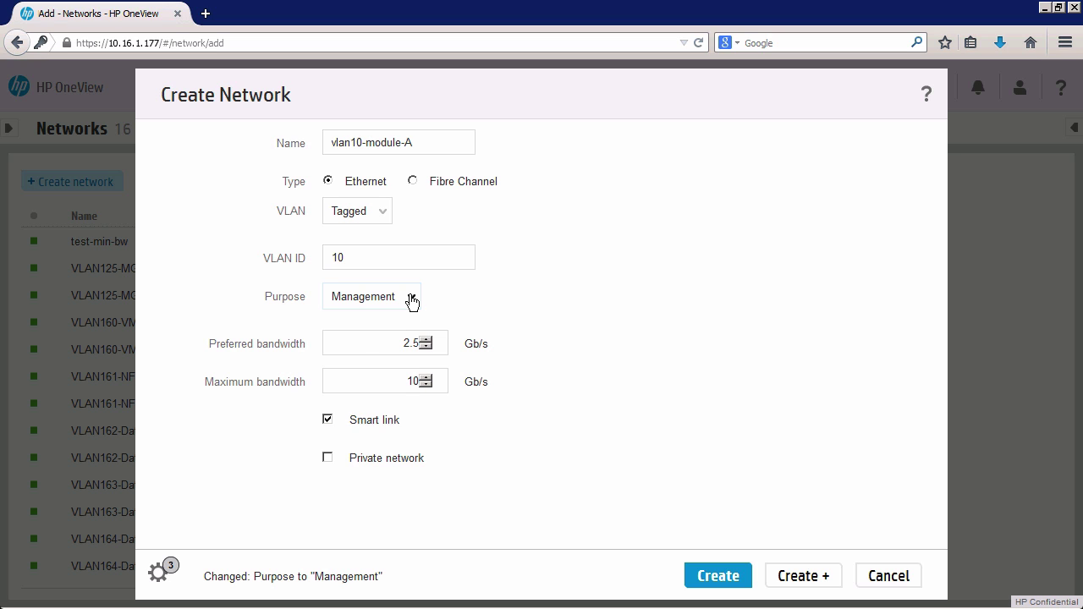
left_click(412, 303)
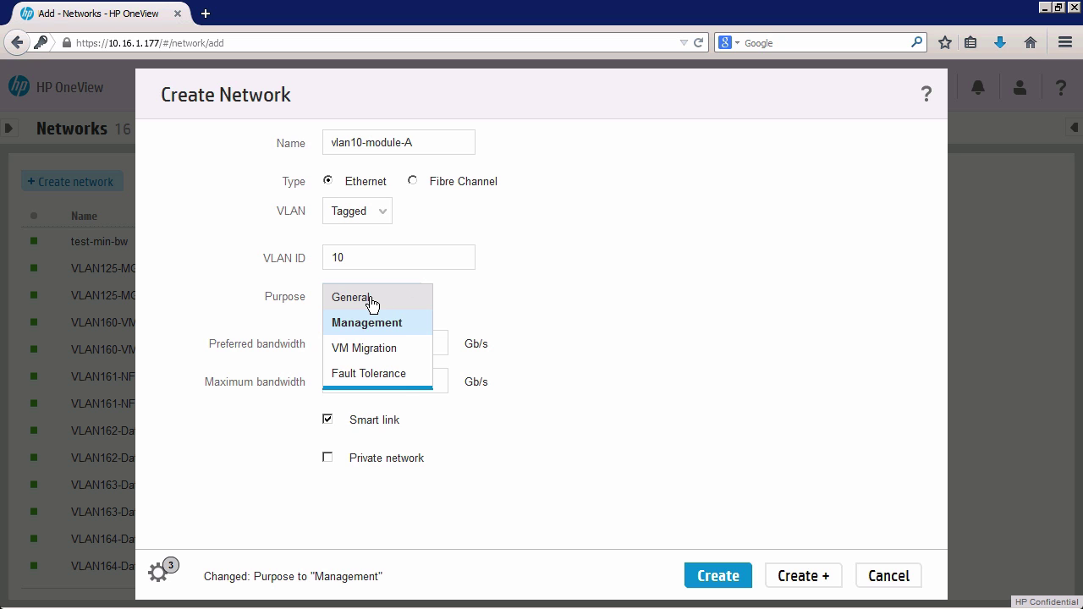
left_click(372, 305)
mouse_move(357, 251)
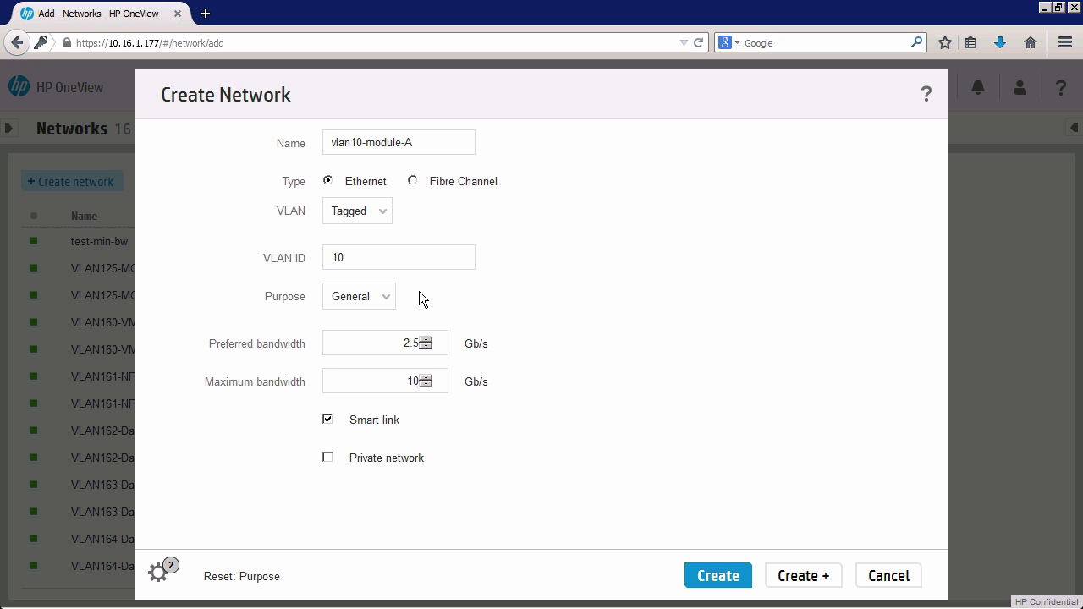
left_click(372, 342)
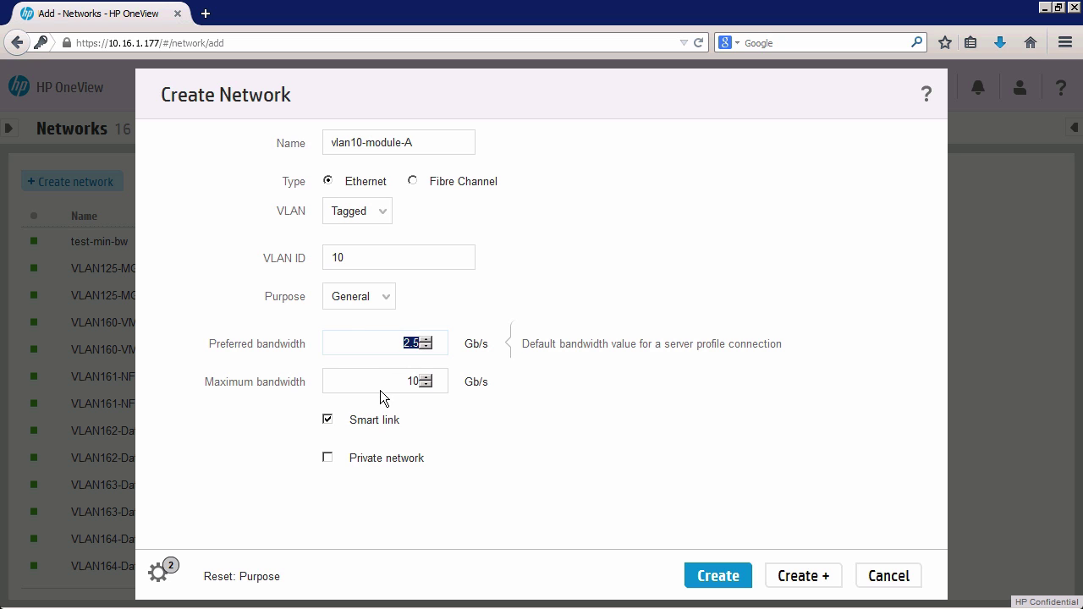
mouse_move(381, 379)
left_click(385, 343)
left_click(429, 382)
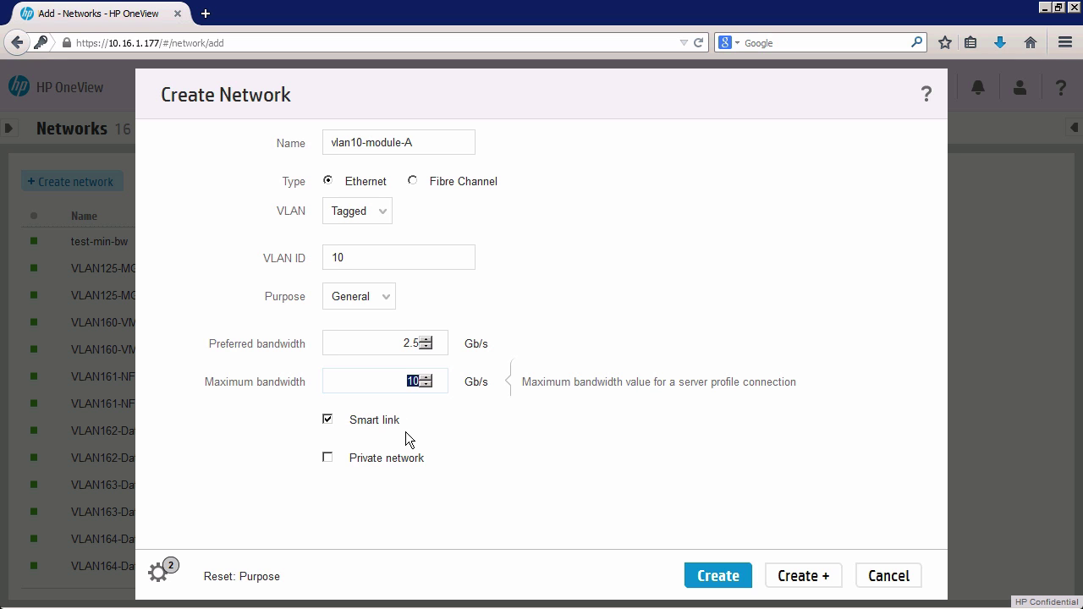
mouse_move(401, 418)
mouse_move(347, 466)
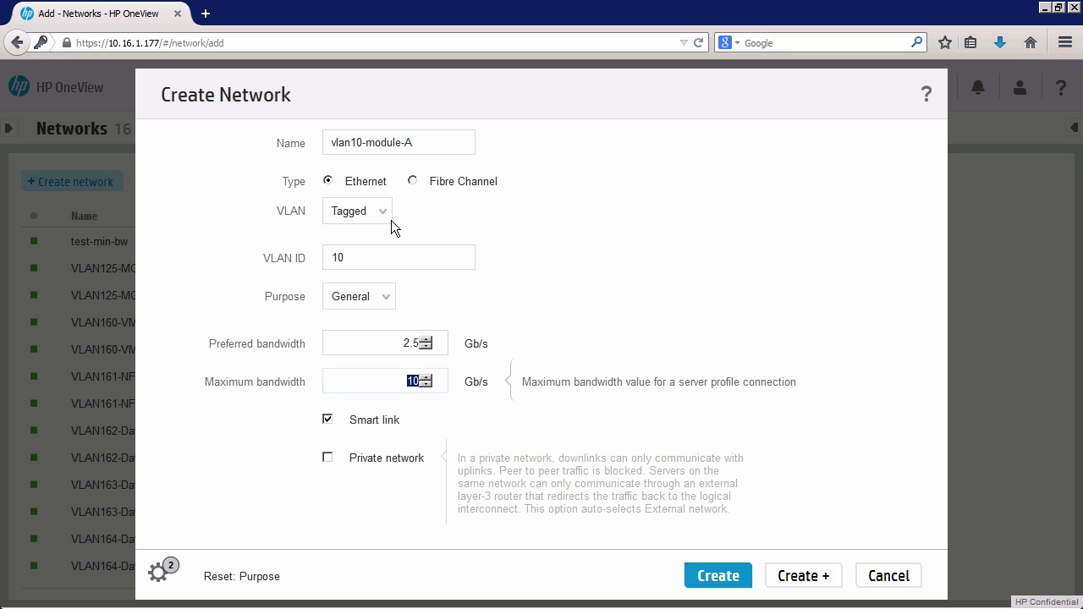
left_click(363, 142)
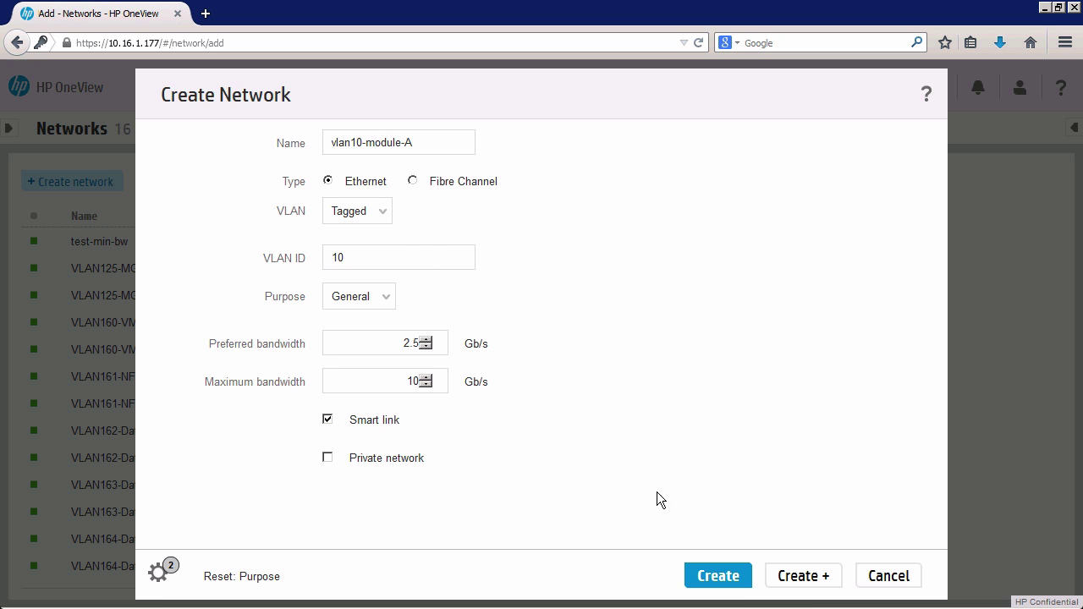
left_click_drag(362, 142, 350, 141)
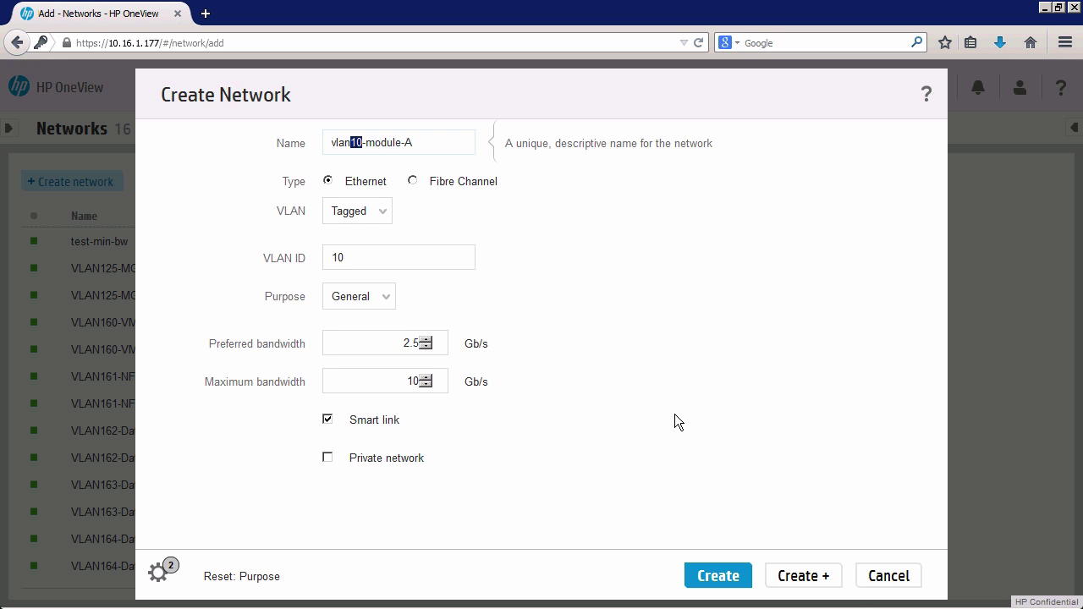
mouse_move(674, 414)
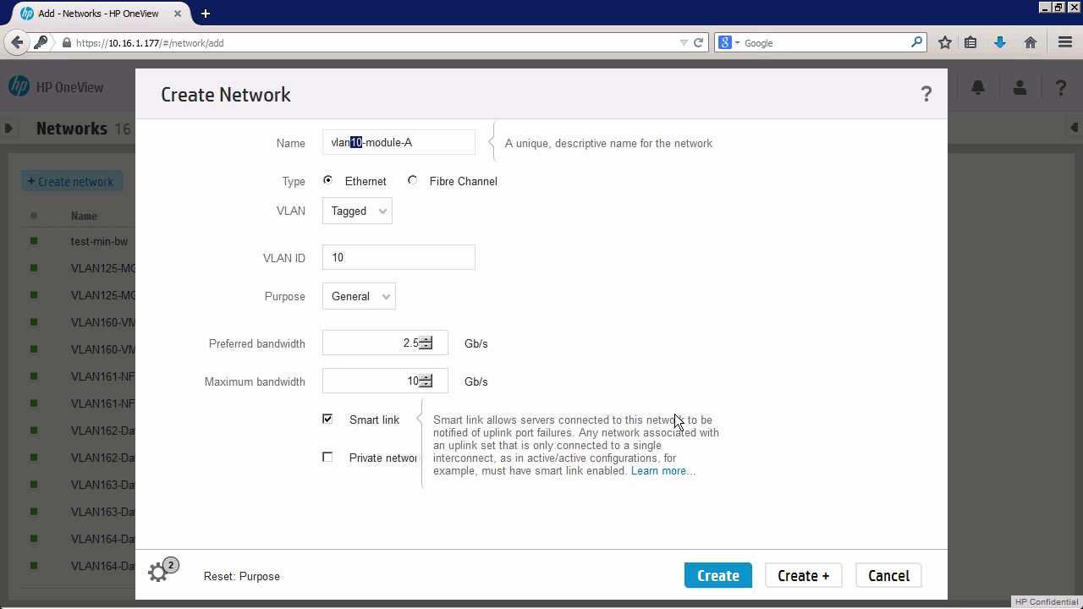
left_click(367, 144)
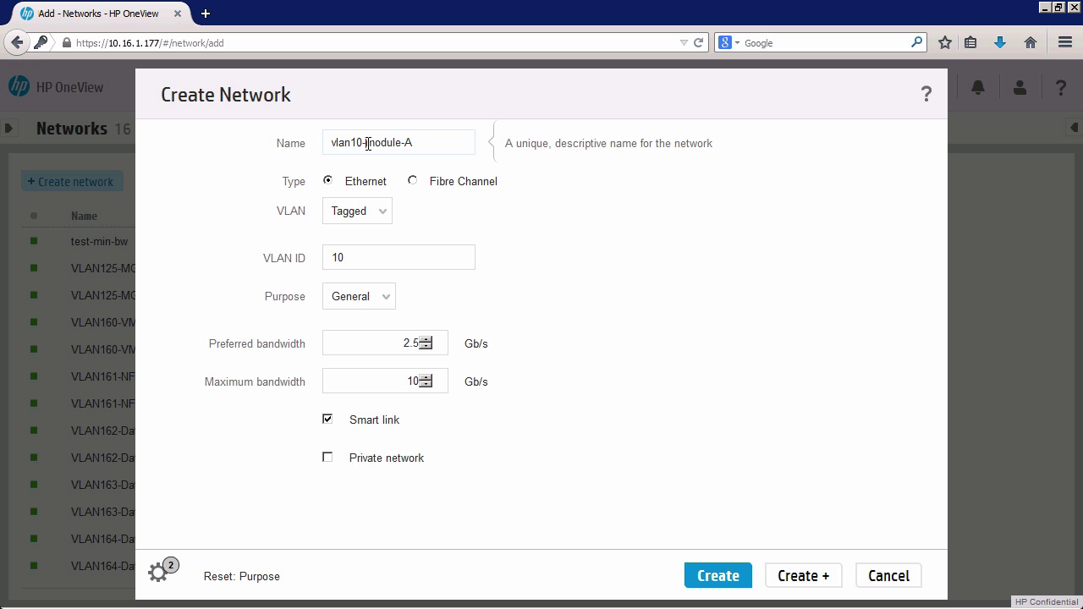
left_click_drag(367, 144, 404, 144)
left_click(471, 139)
left_click_drag(418, 145, 330, 144)
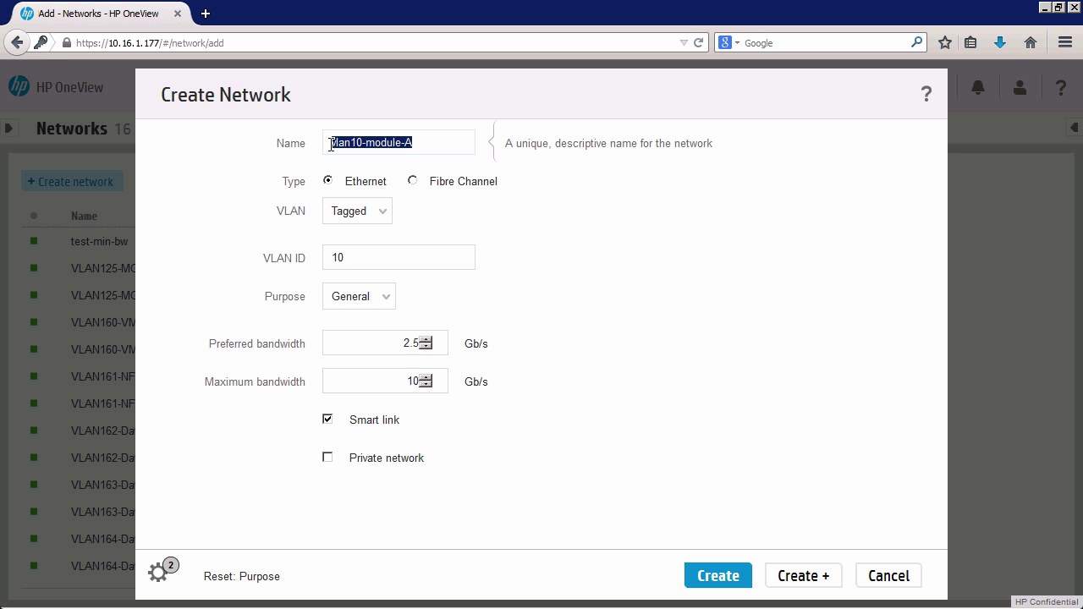
left_click(350, 254)
double_click(332, 255)
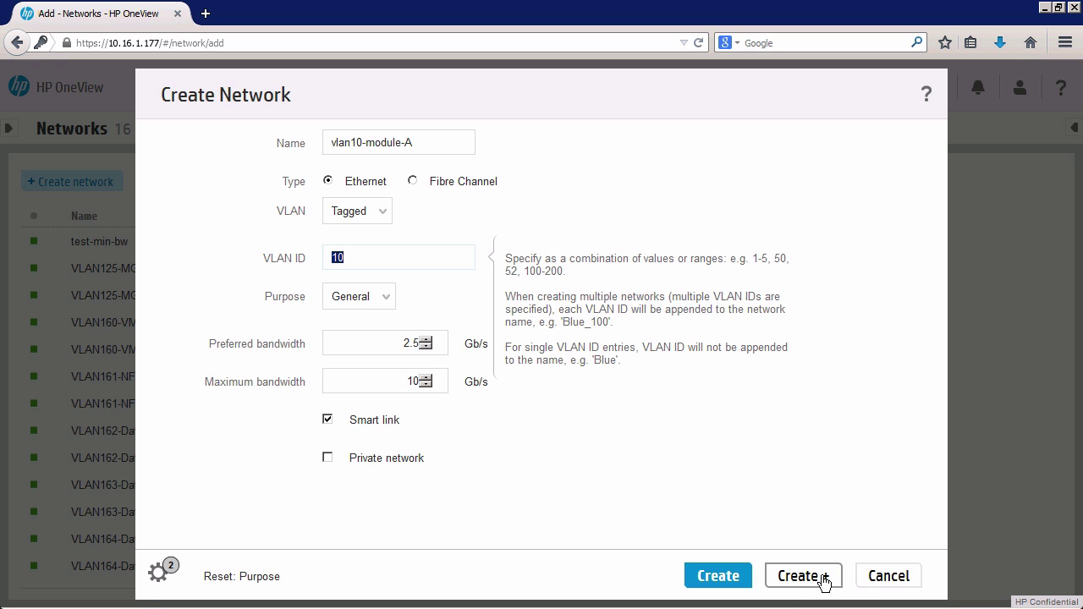
left_click(399, 142)
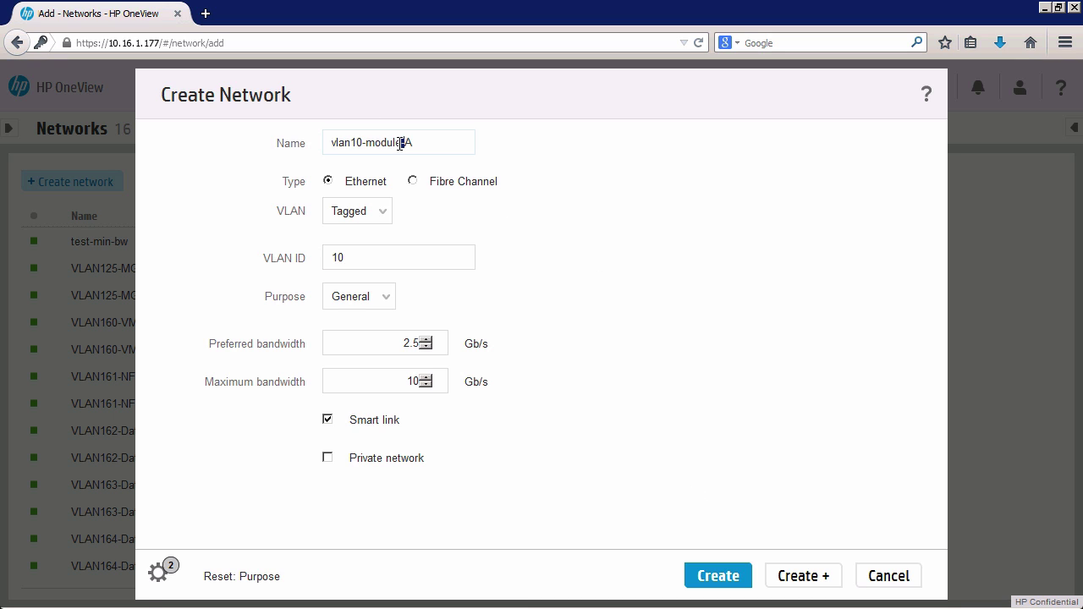
double_click(410, 142)
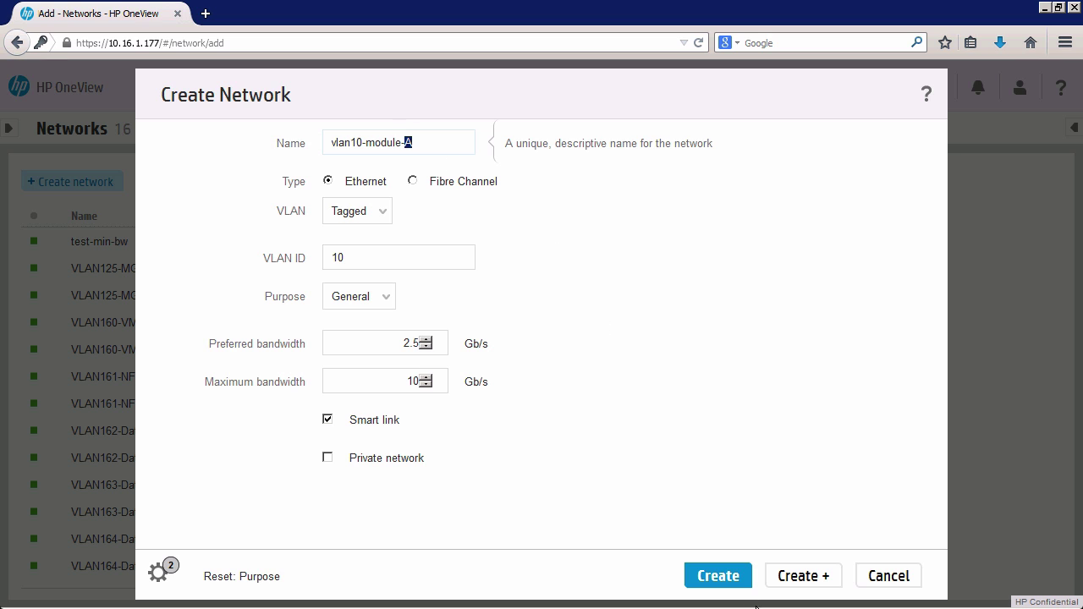
mouse_move(759, 595)
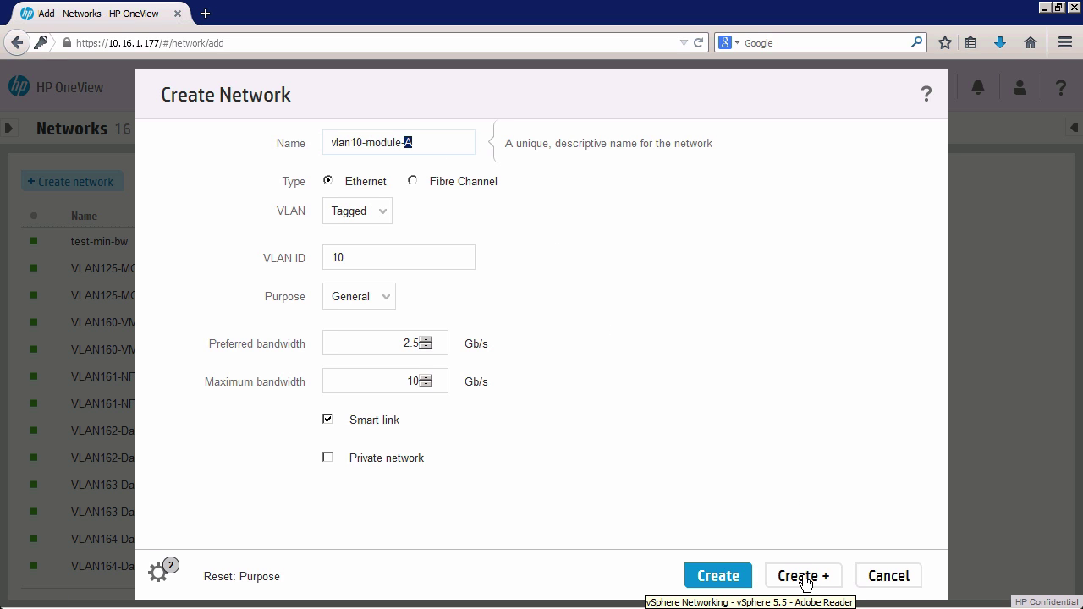
Create vlan10-module-A, then add vlan10-module-B with VLAN ID 10.
left_click(791, 562)
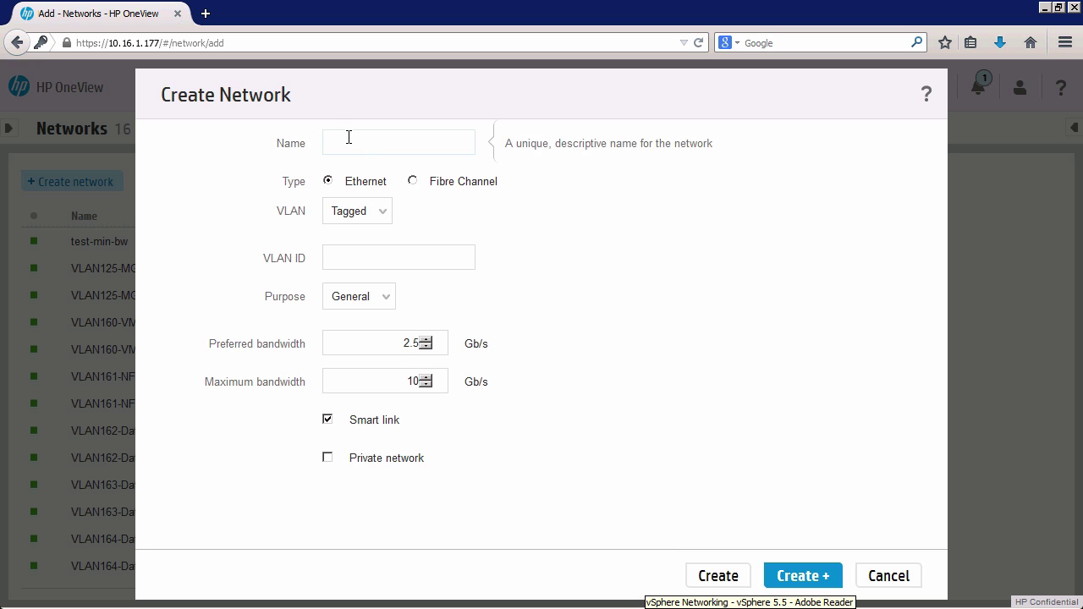
type("vl")
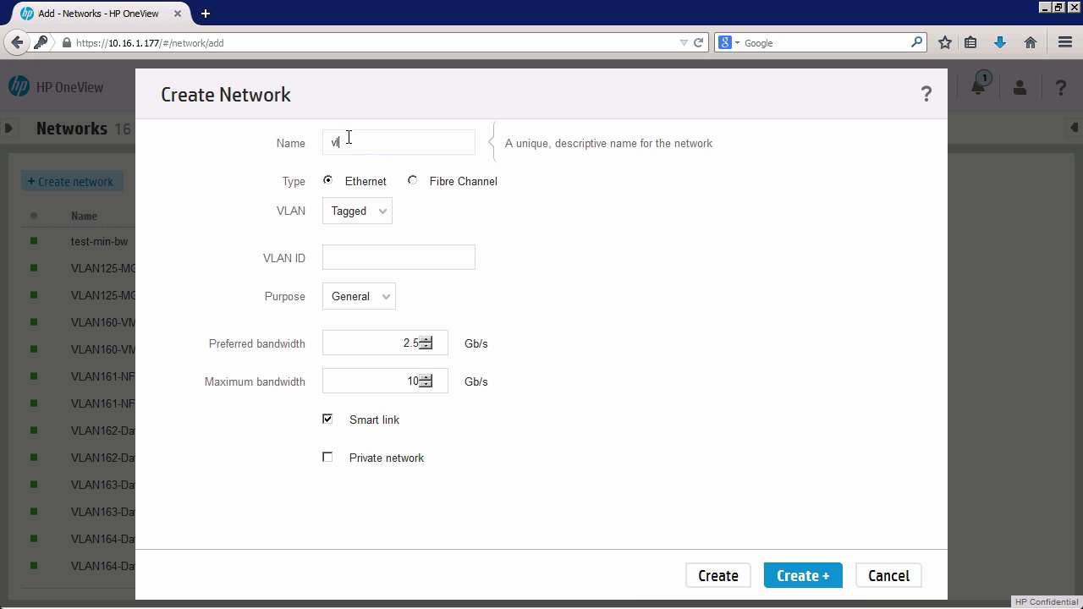
type("an10-manage")
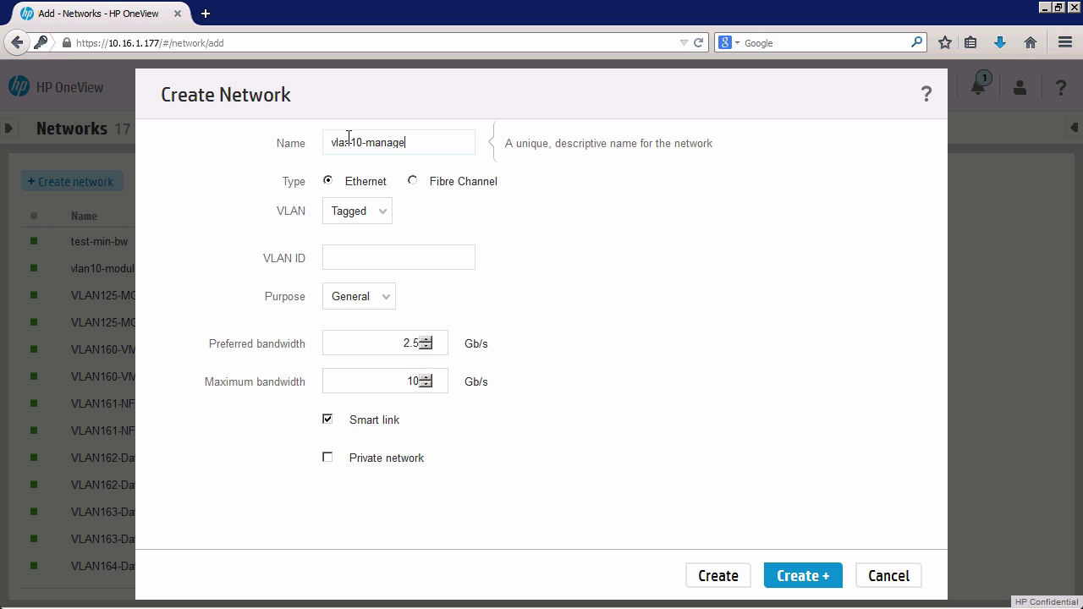
key("BackSpace")
key("BackSpace")
key("BackSpace")
key("BackSpace")
key("BackSpace")
key("BackSpace")
type("module-B")
left_click(339, 261)
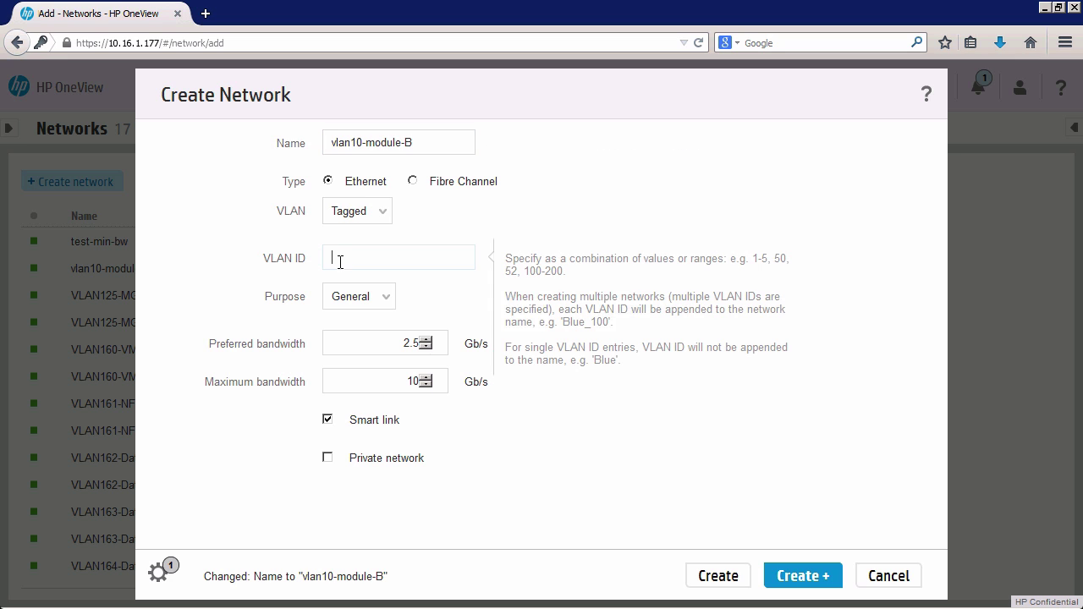
type("10")
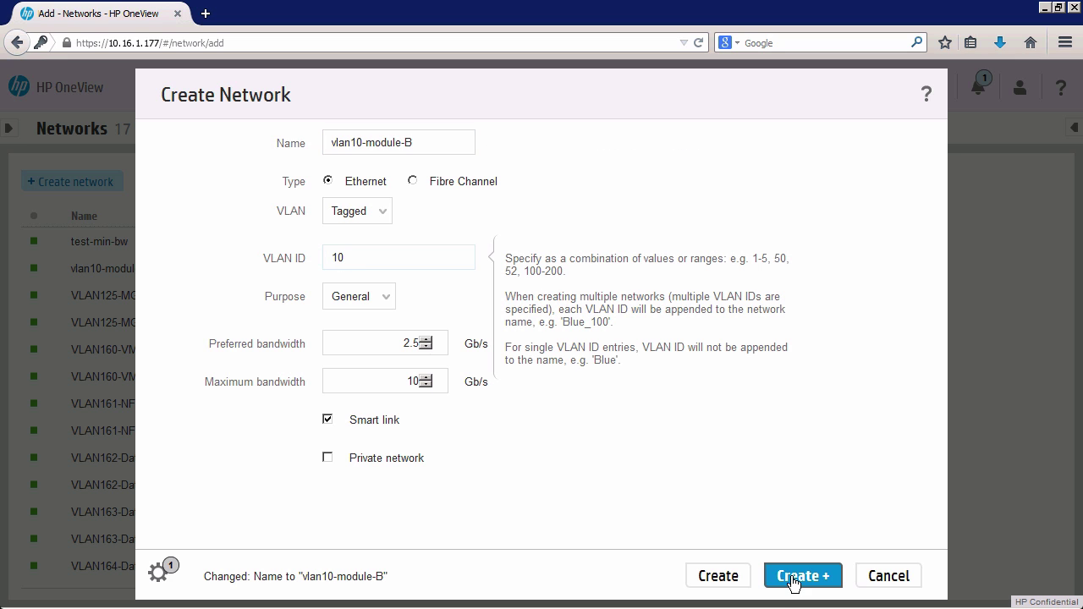
left_click(795, 579)
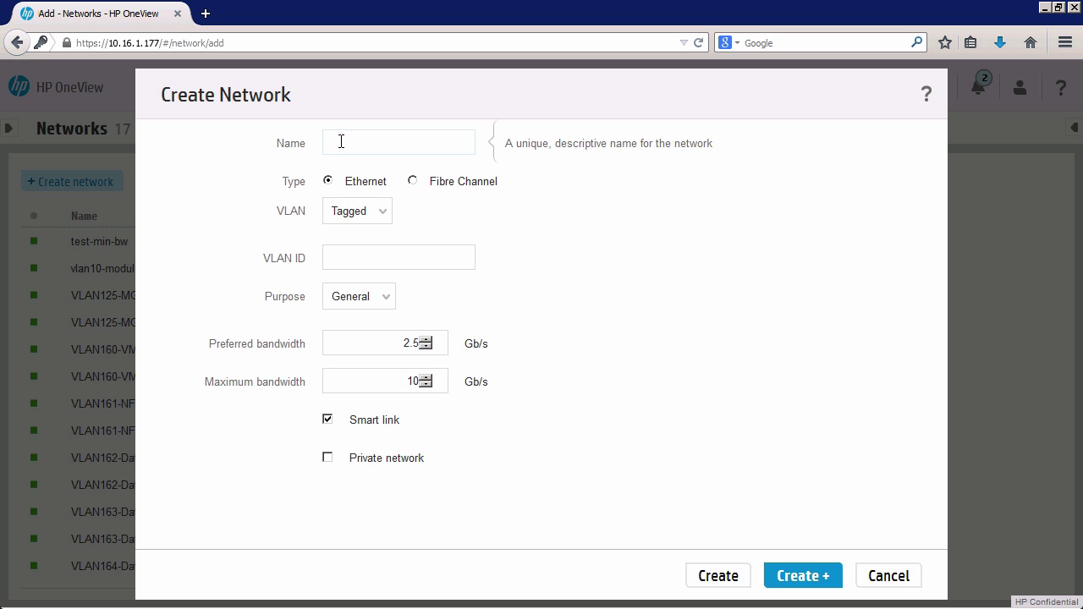
Create network vlan11-module-A with VLAN ID 11.
type("vlan11-module-")
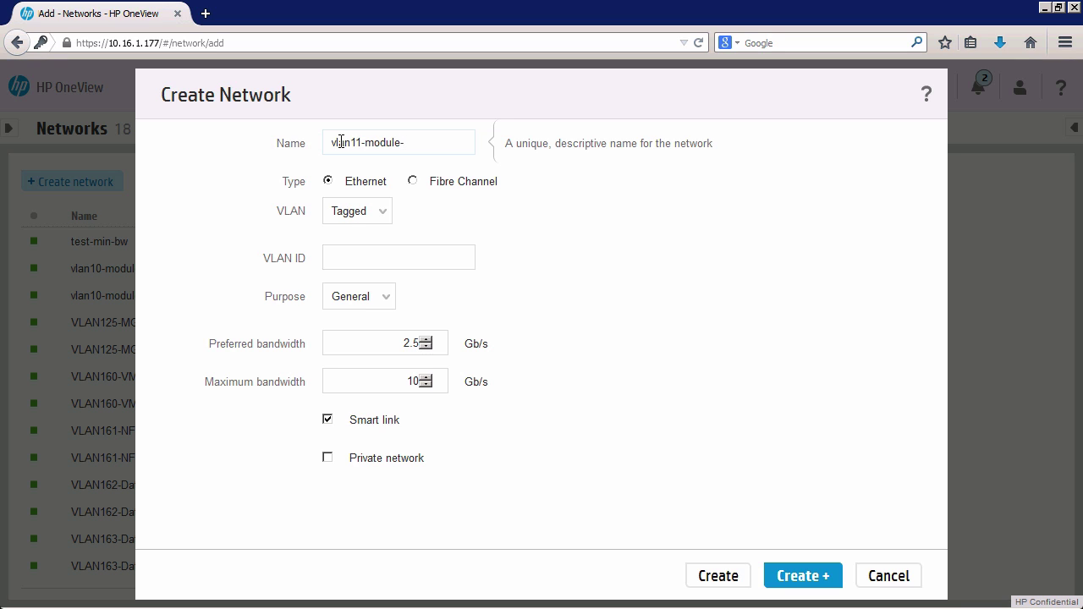
type("A")
left_click(365, 258)
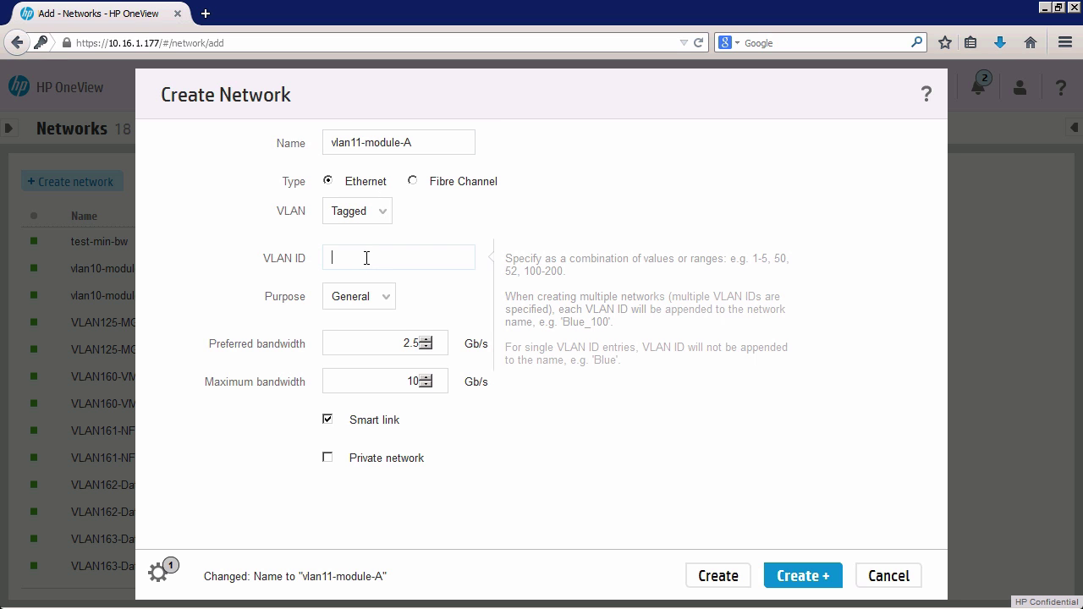
type("11")
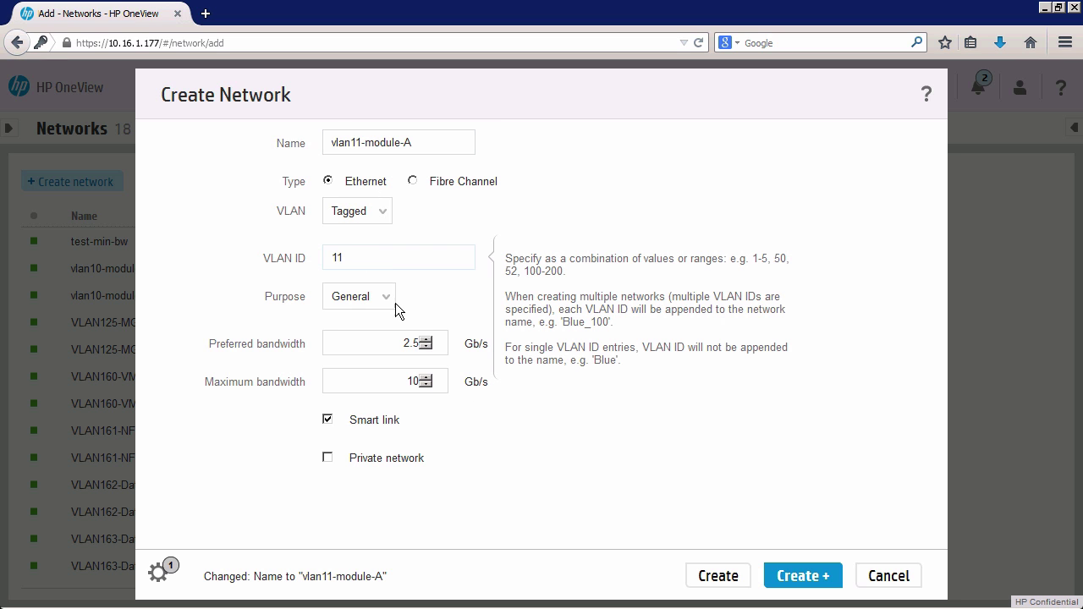
left_click(808, 579)
Create network vlan11-module-B with VLAN ID 11.
left_click(350, 144)
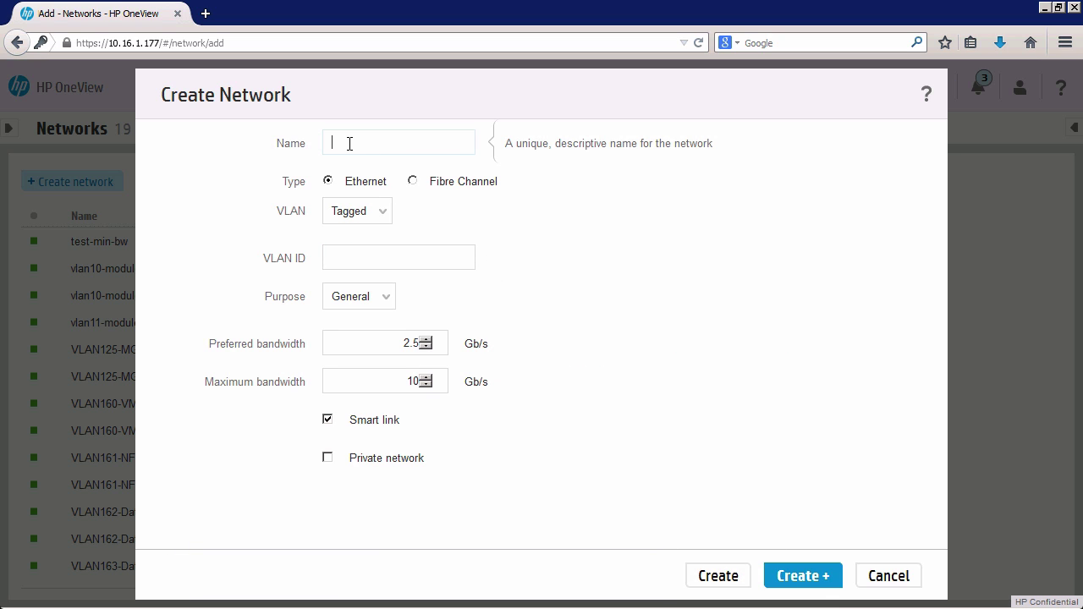
type("vlan11-module-B")
left_click(372, 258)
type("1")
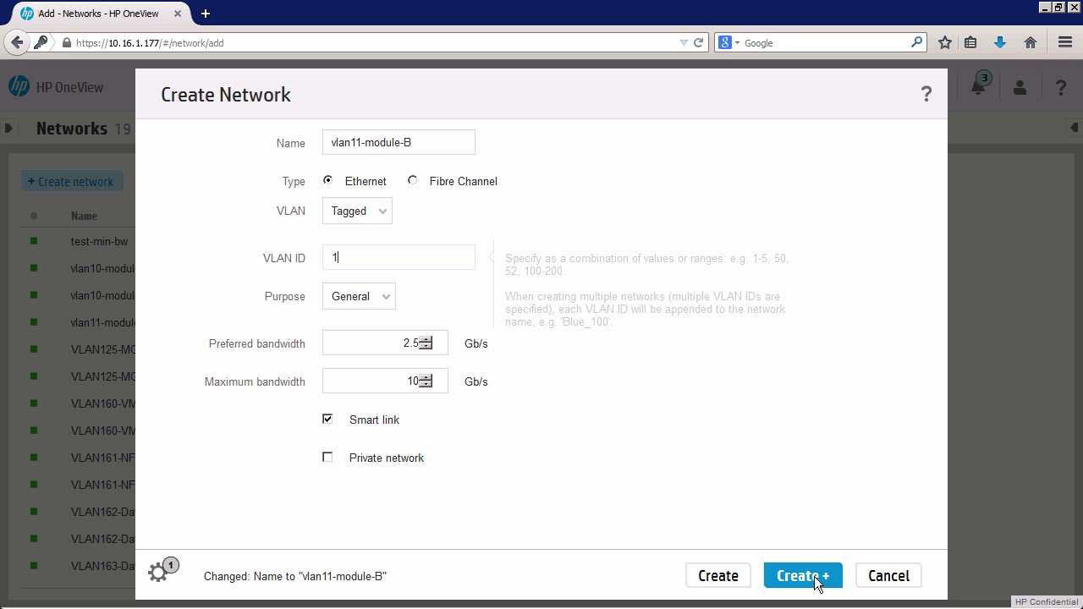
type("1")
left_click(814, 577)
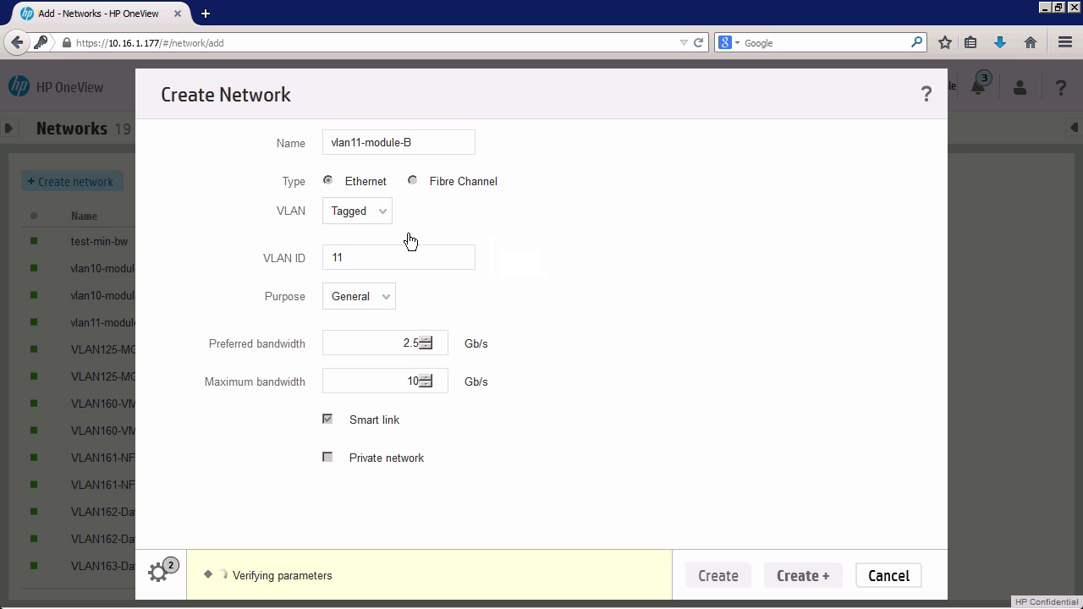
Create network vlan12-module-A with VLAN ID 12.
left_click(362, 141)
type("vlan12")
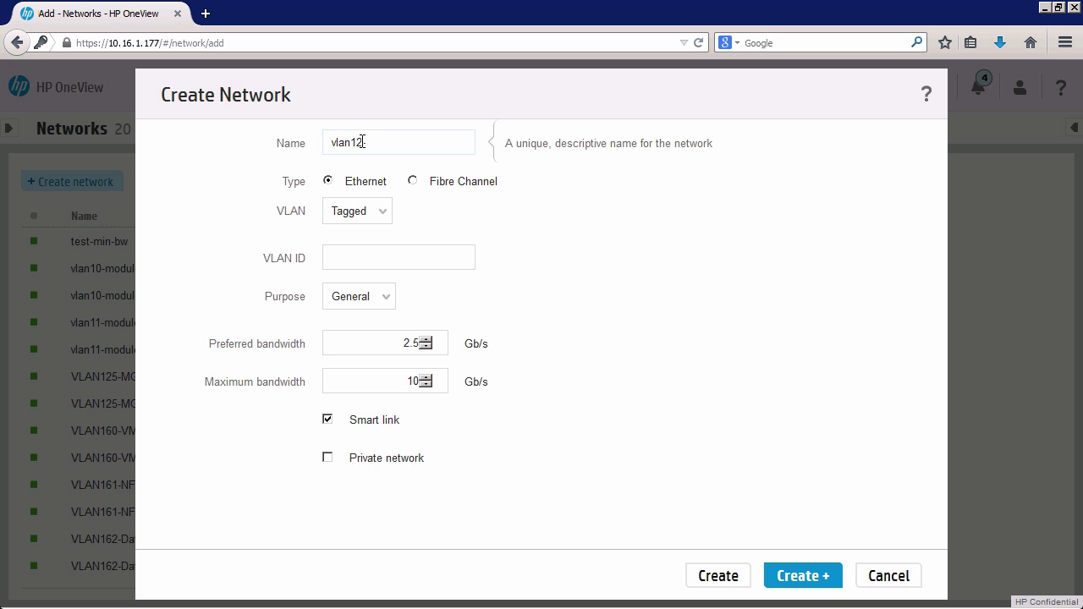
type("-vm")
key("BackSpace")
key("BackSpace")
type("module-A")
left_click(365, 259)
type("12")
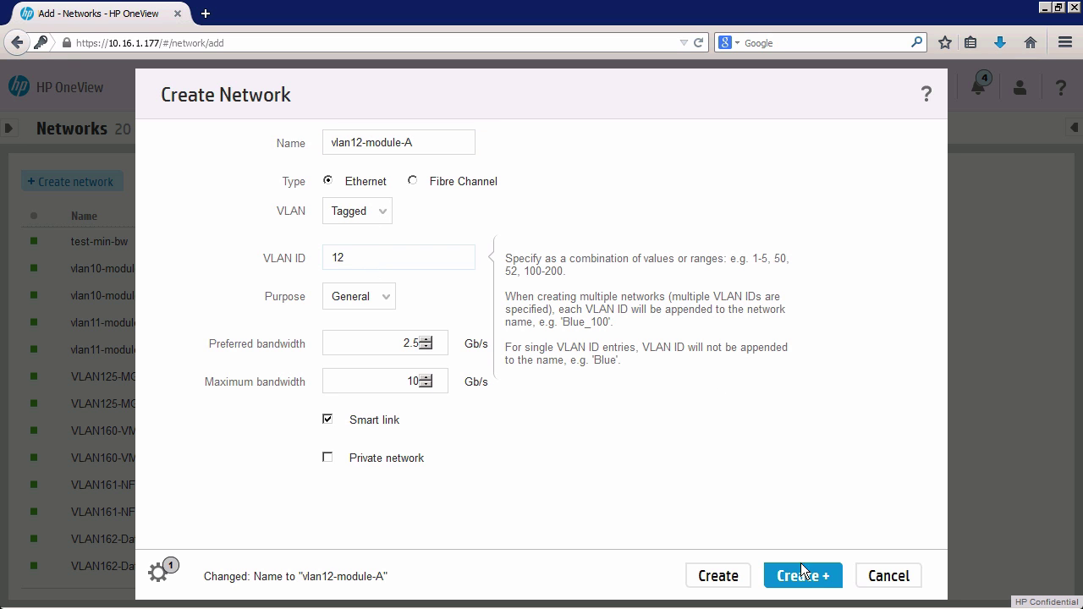
left_click(799, 577)
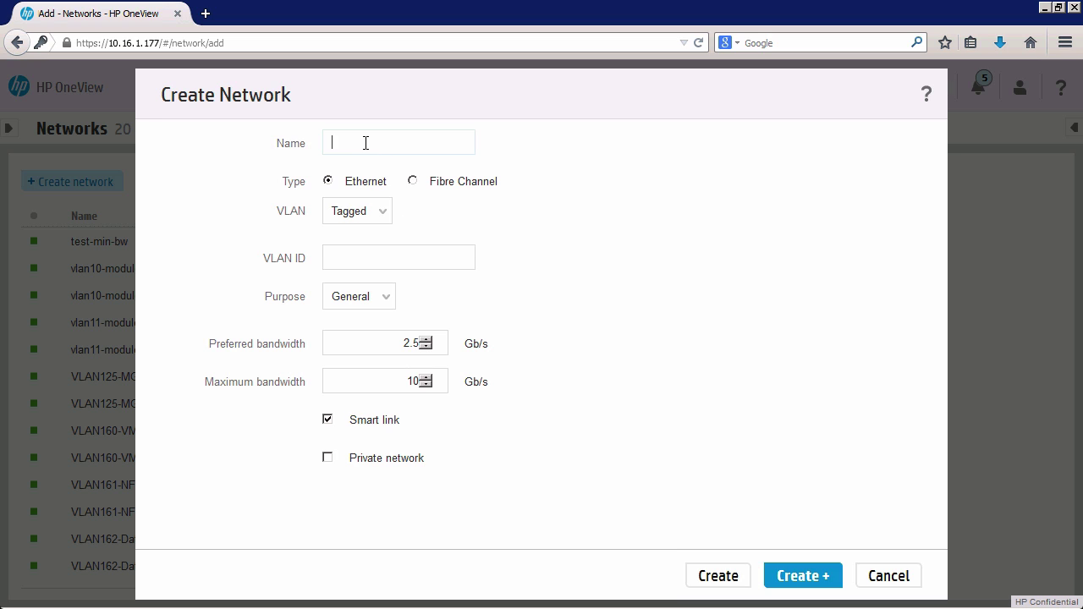
Create network vlan12-module-B with VLAN ID 12 and view its overview.
type("vlan1")
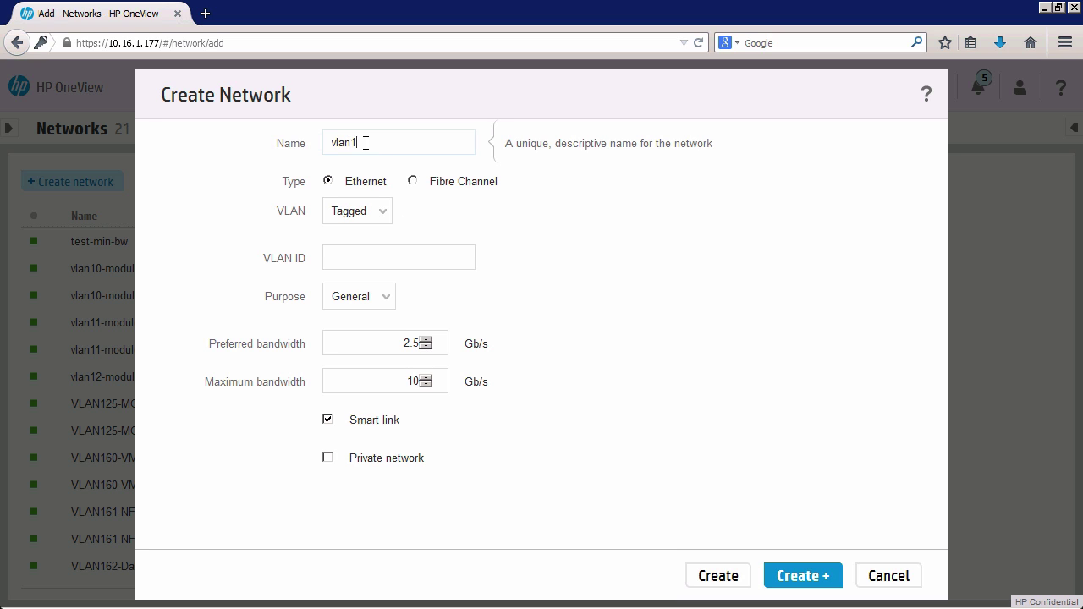
type("2-module-B")
left_click(378, 256)
type("12")
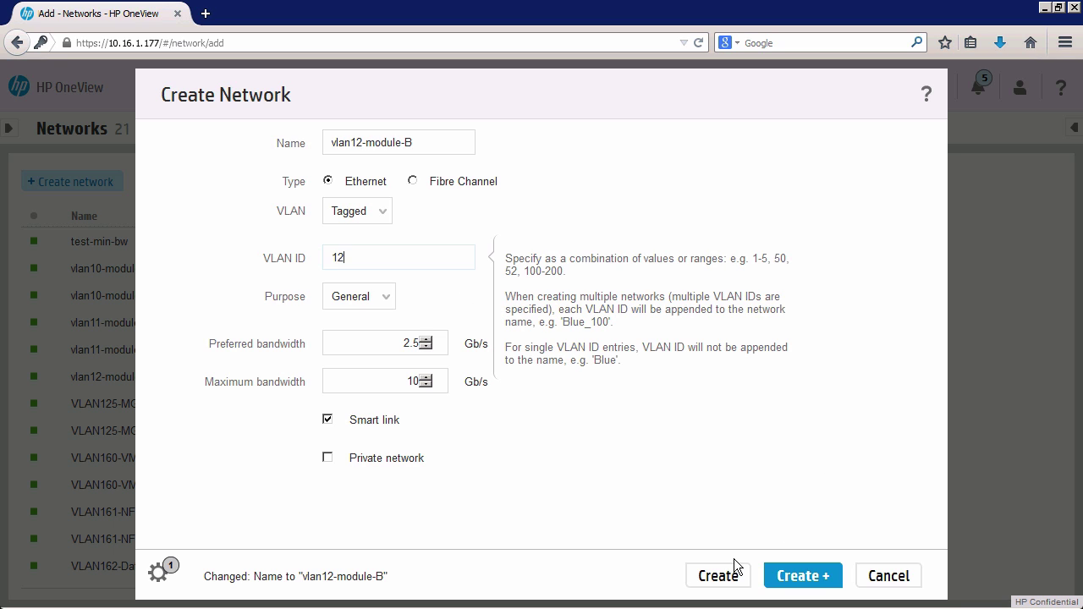
left_click(717, 576)
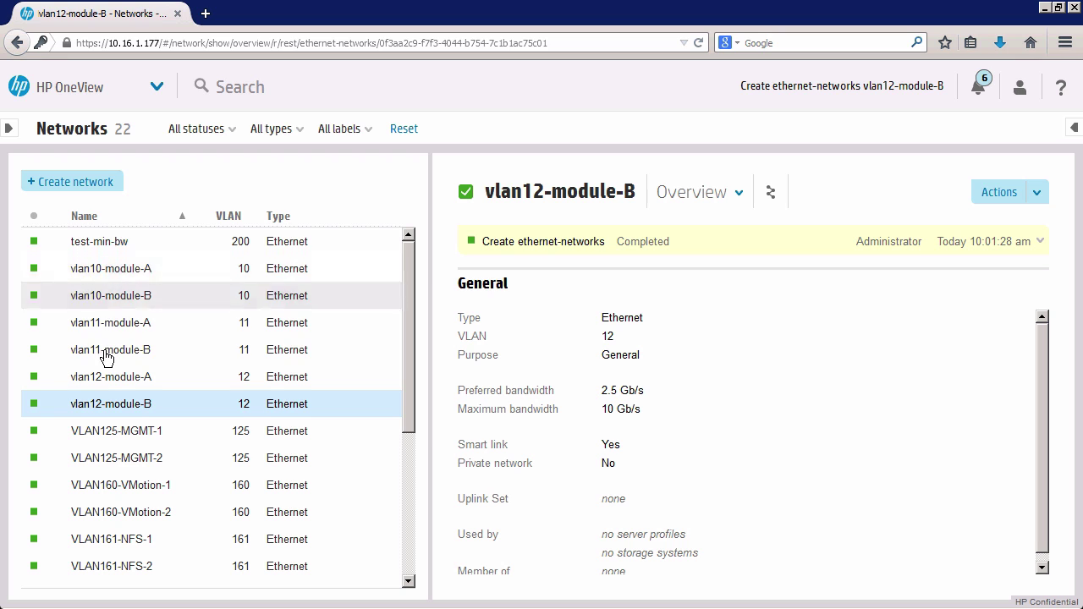
Check vlan10-module-A's overview: VLAN 10, no uplink set, not in any network set.
left_click(129, 268)
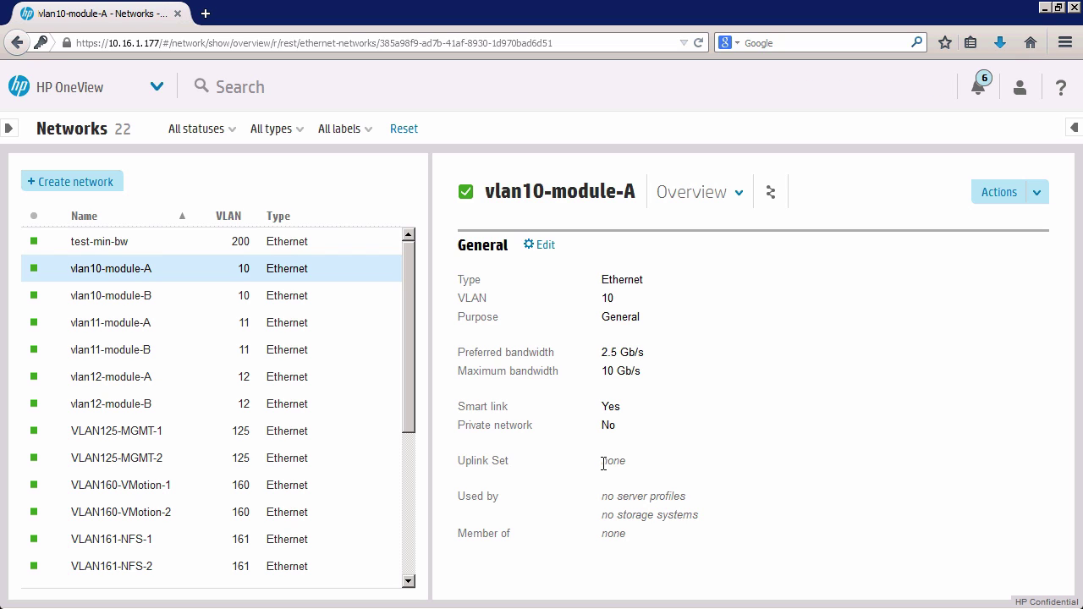
double_click(603, 462)
left_click(619, 496)
left_click_drag(626, 535, 584, 534)
left_click(155, 90)
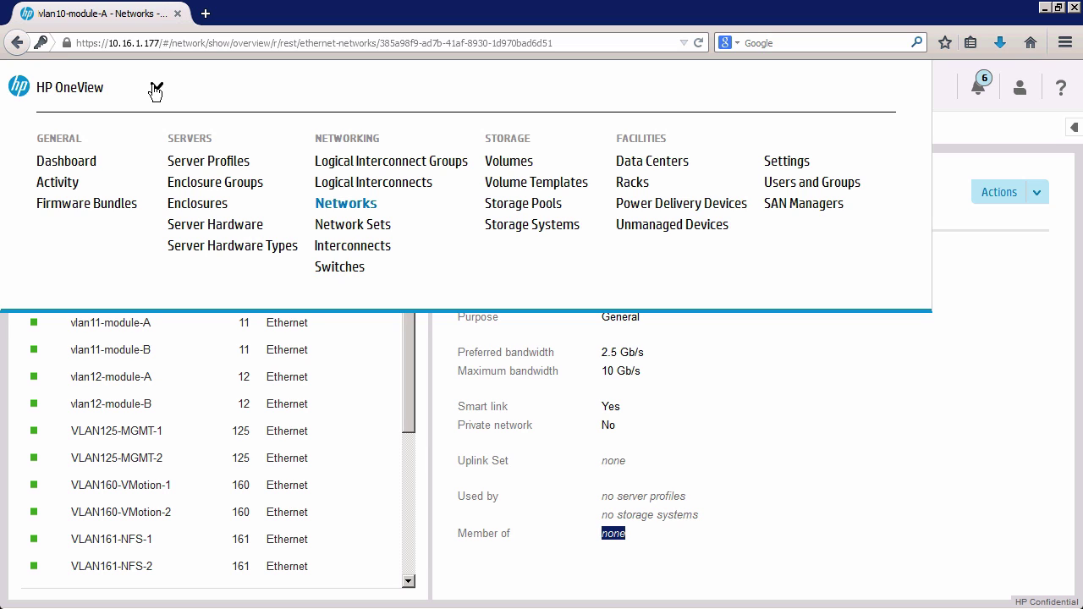
Go to the Network Sets page and start a new network set.
left_click(370, 225)
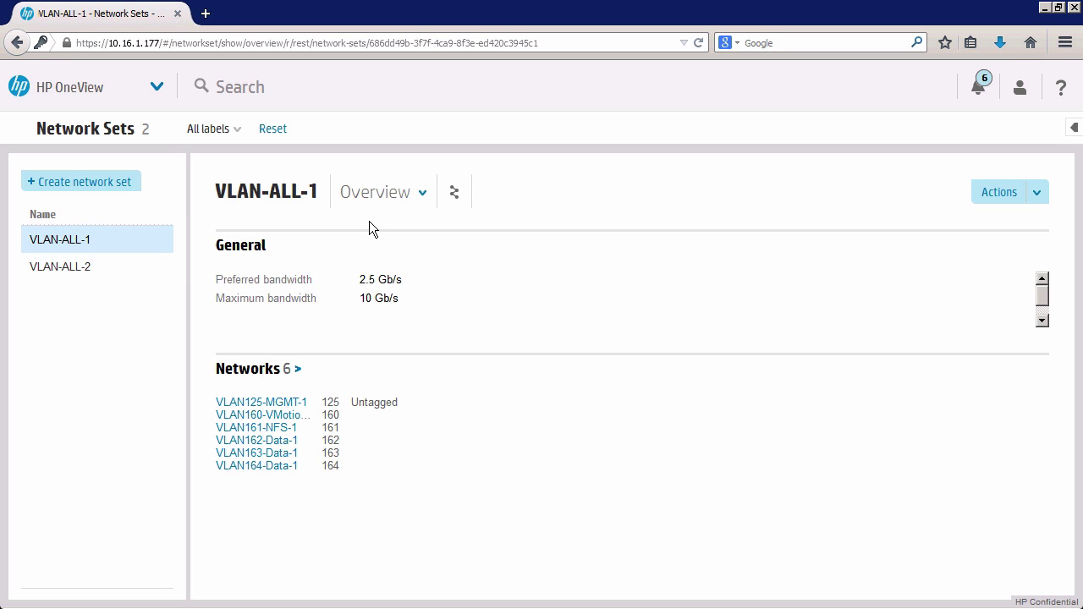
left_click(76, 182)
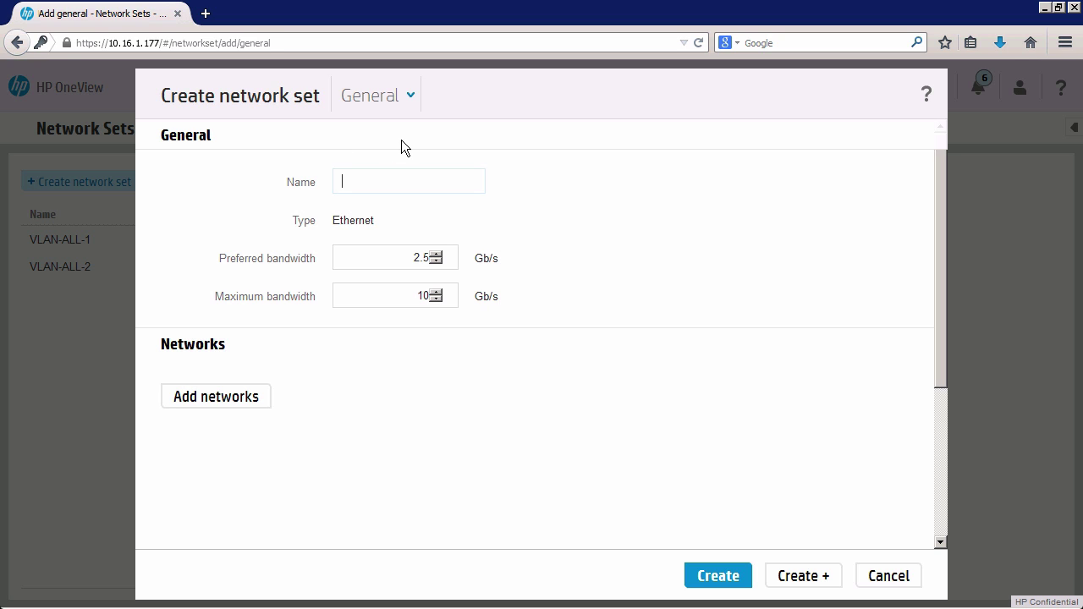
Name the set my-network-set-1, keeping 2.5 Gb/s preferred and 10 Gb/s maximum bandwidth.
type("my-network-set-1")
mouse_move(419, 246)
left_click(224, 403)
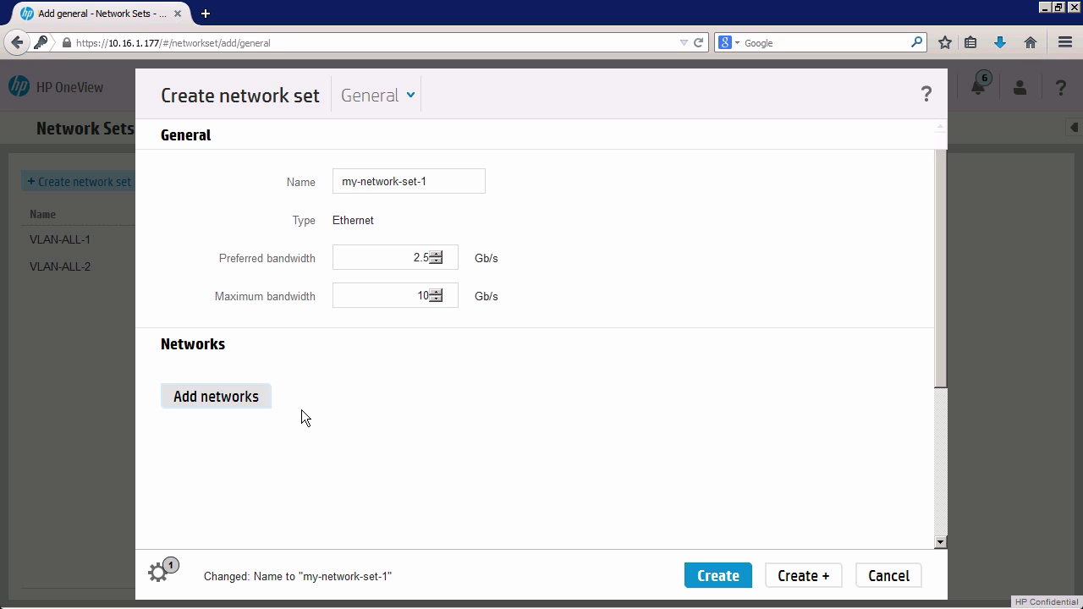
Add the vlan10-, vlan11- and vlan12-module-A networks to my-network-set-1.
left_click(245, 396)
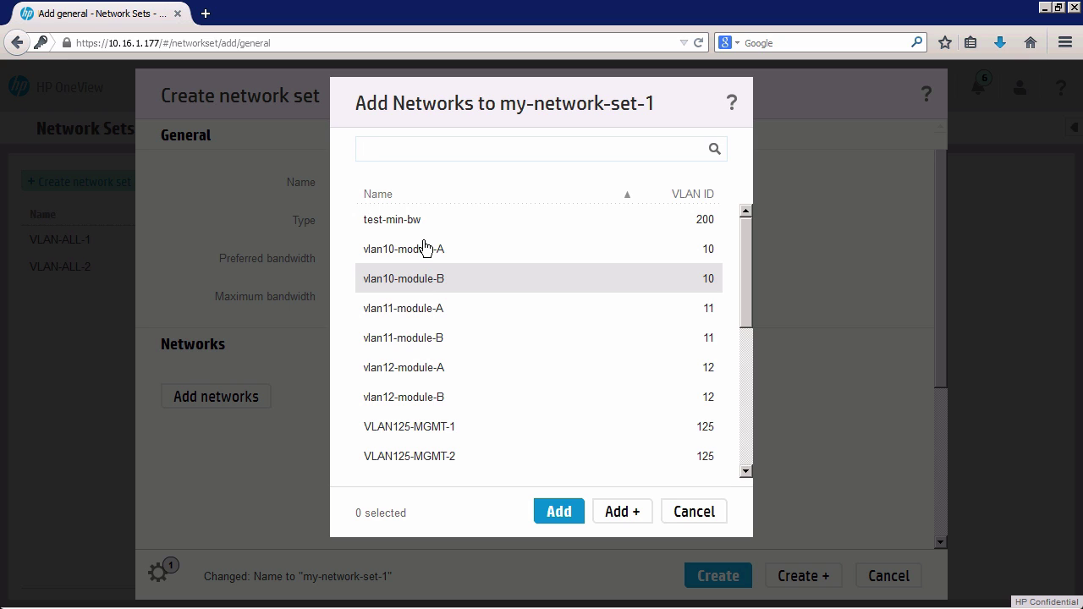
left_click(453, 318)
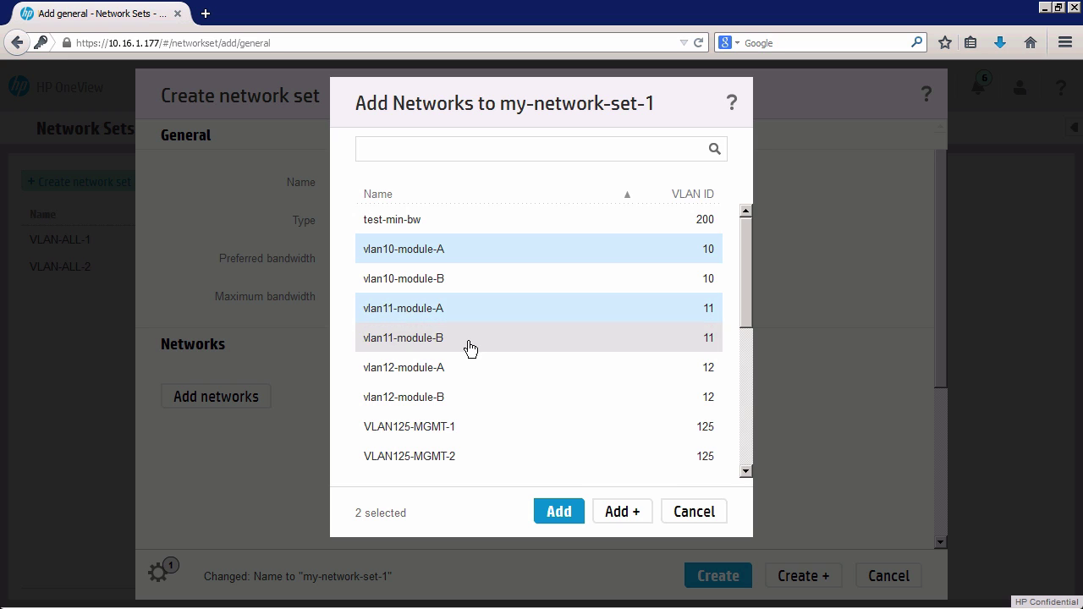
left_click(441, 375)
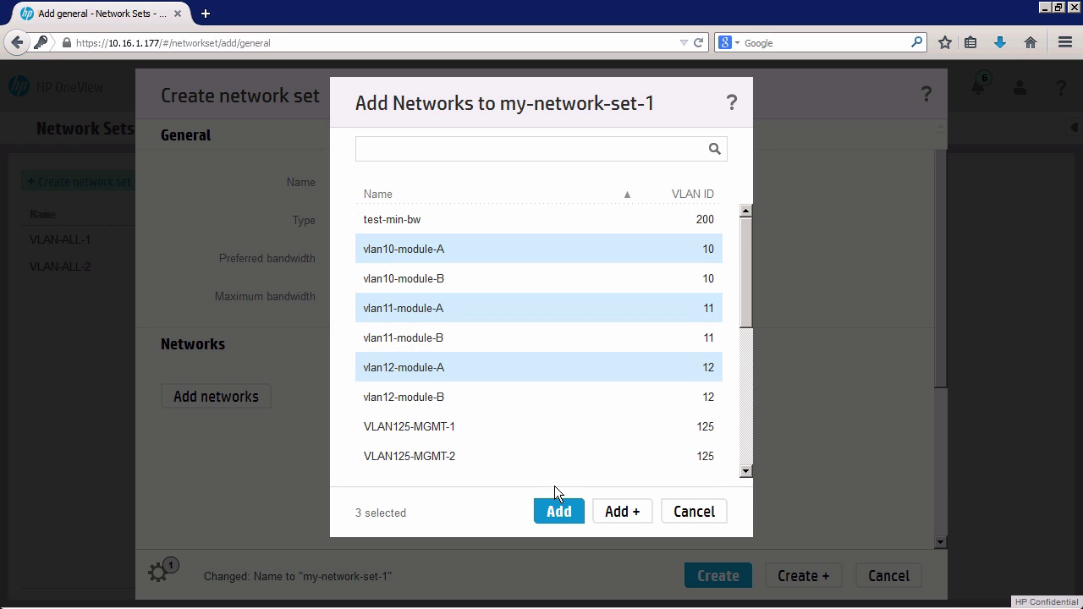
left_click(567, 513)
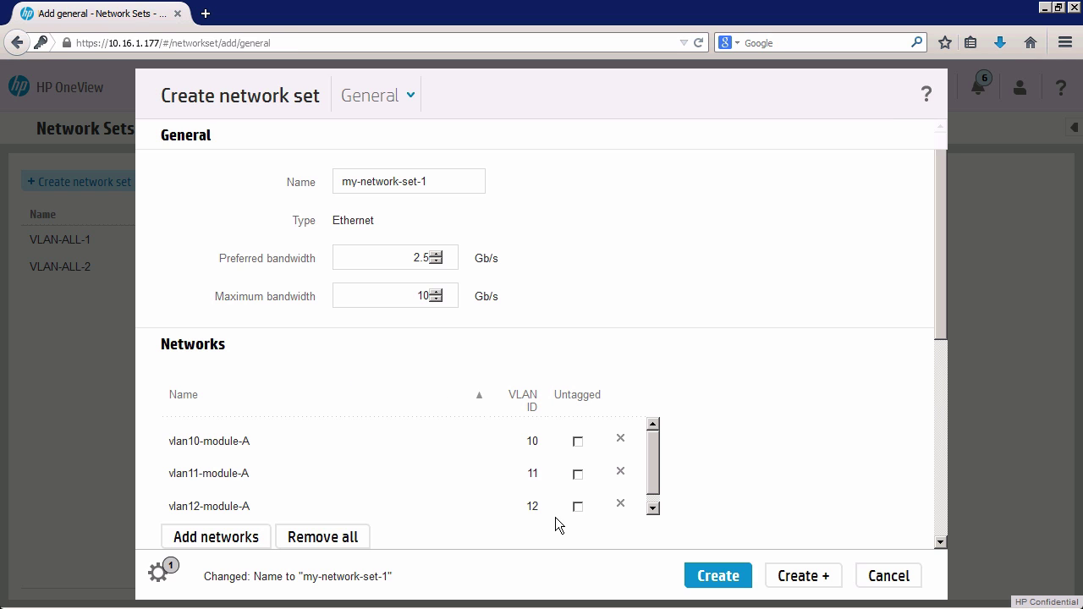
scroll(652, 478, "down", 1)
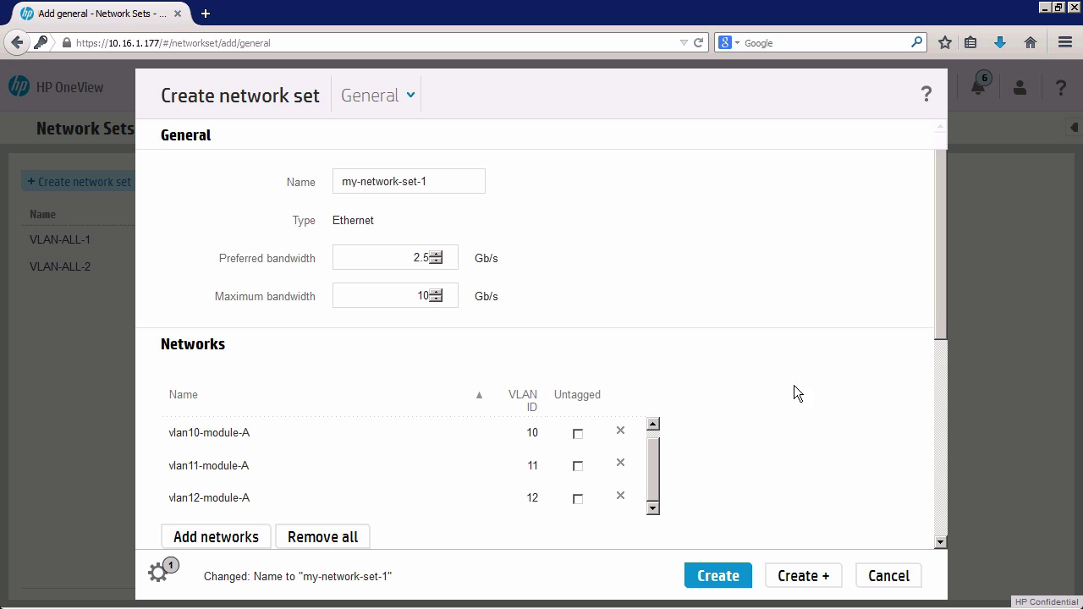
scroll(656, 453, "up", 1)
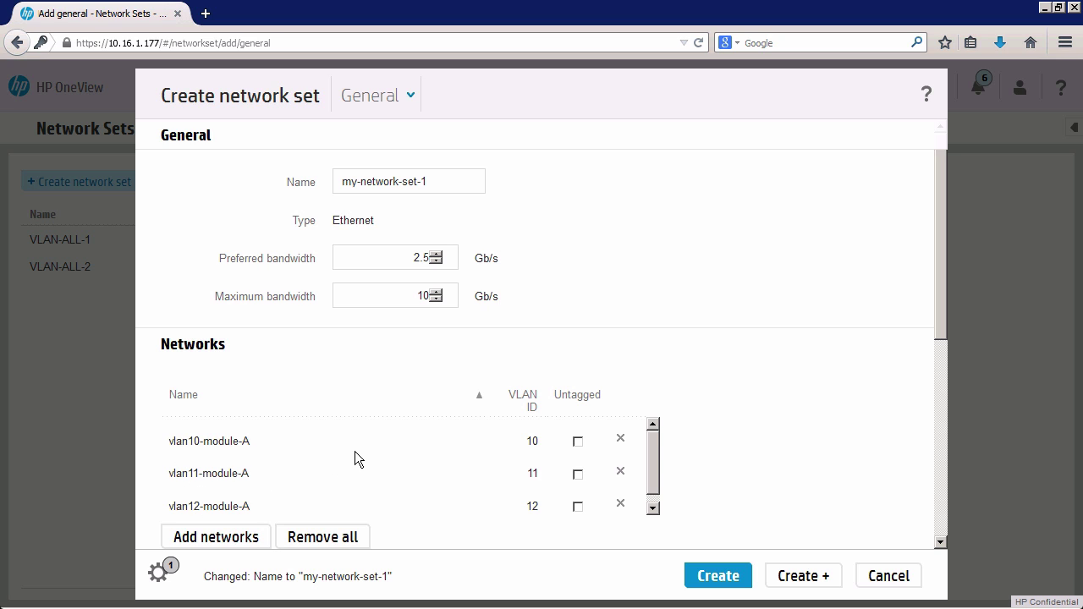
left_click_drag(652, 454, 654, 487)
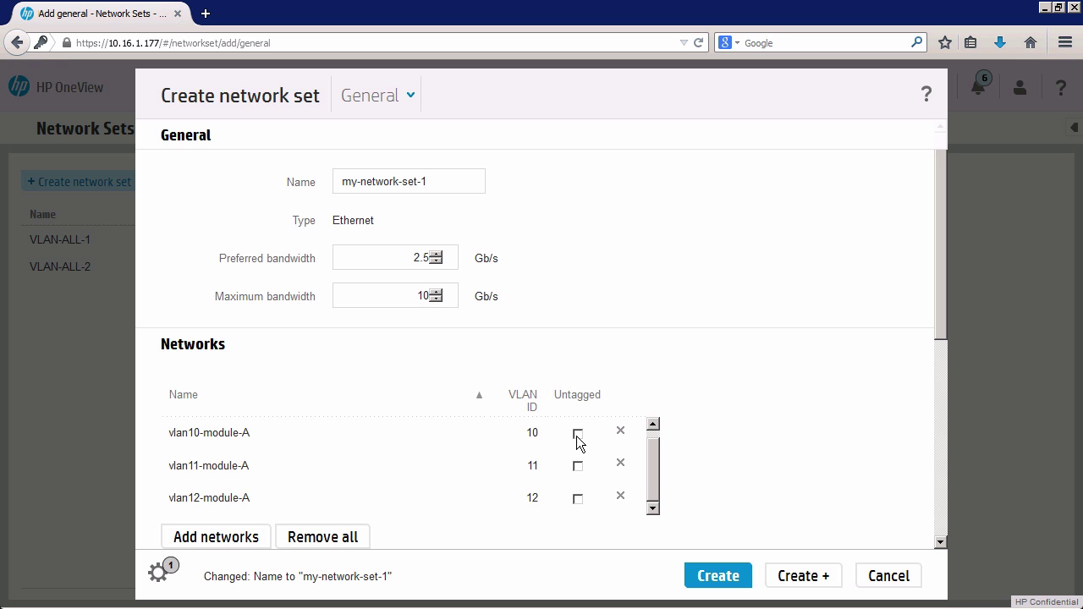
Mark vlan10-module-A as untagged and create my-network-set-1.
left_click(578, 434)
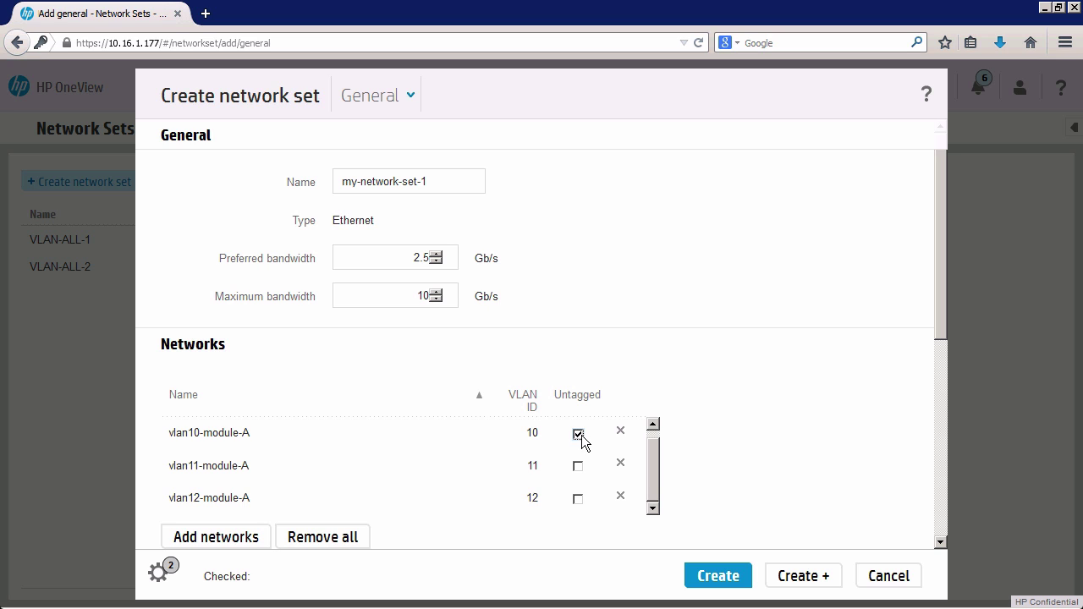
left_click_drag(654, 486, 653, 447)
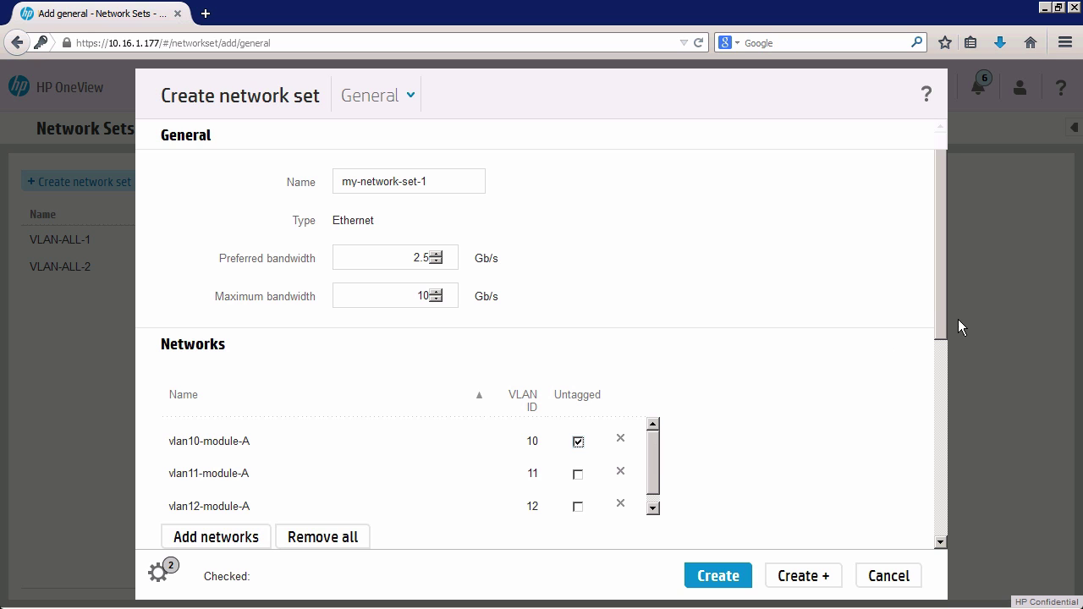
left_click_drag(940, 302, 937, 441)
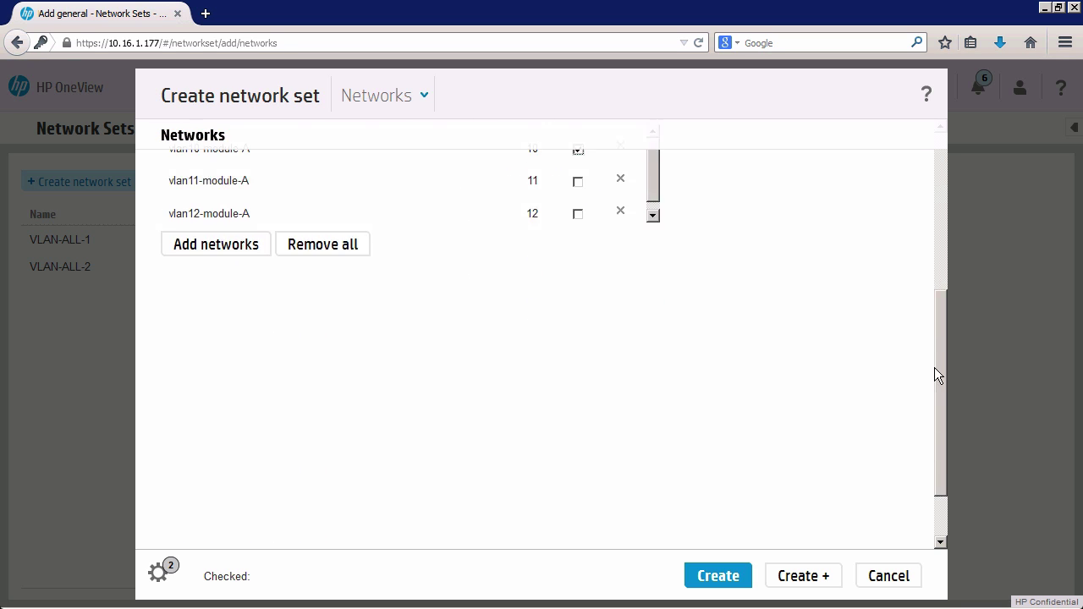
left_click_drag(937, 375, 937, 220)
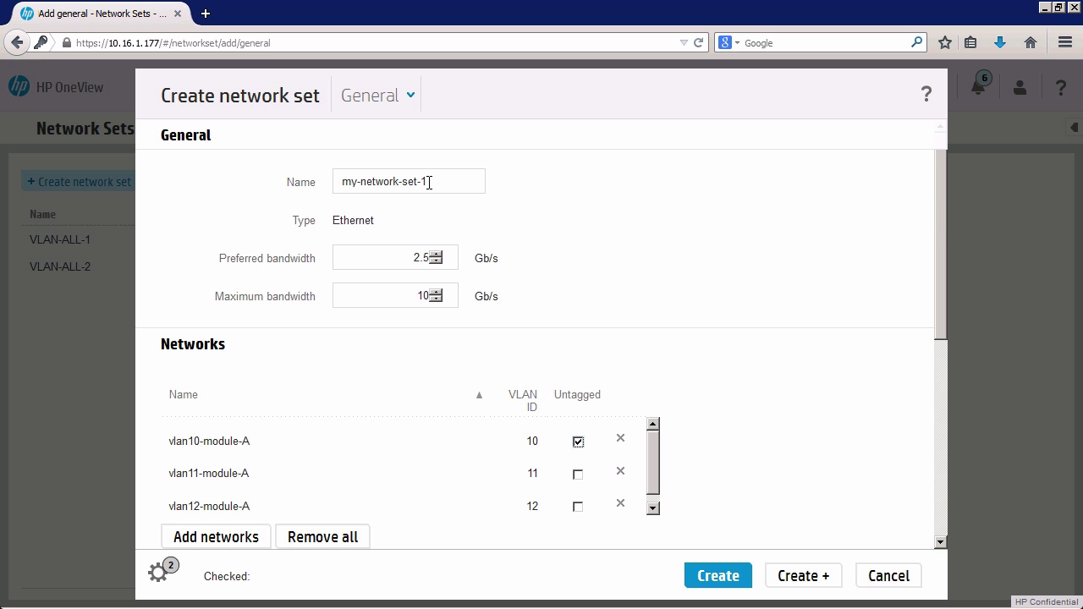
left_click_drag(428, 183, 330, 180)
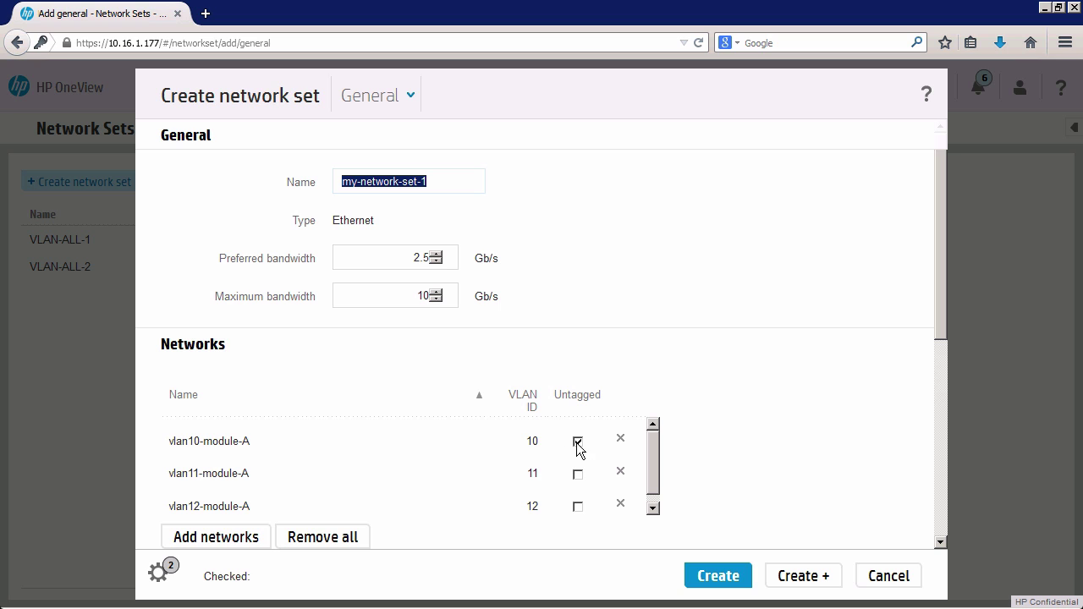
mouse_move(941, 303)
left_mouse_down()
mouse_move(940, 319)
mouse_move(930, 307)
left_mouse_up()
left_click(430, 182)
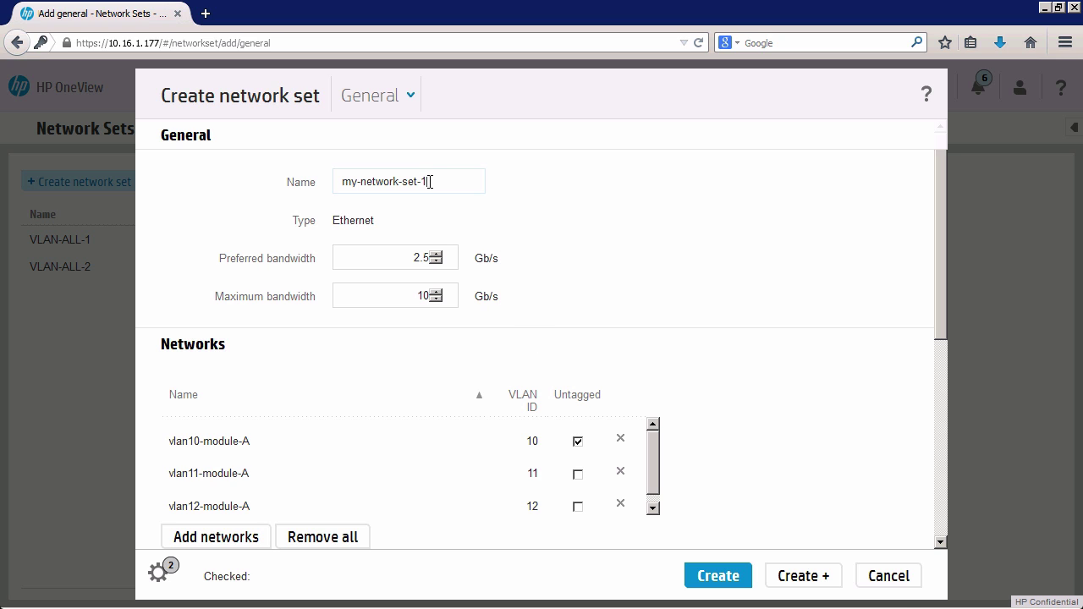
left_click(803, 576)
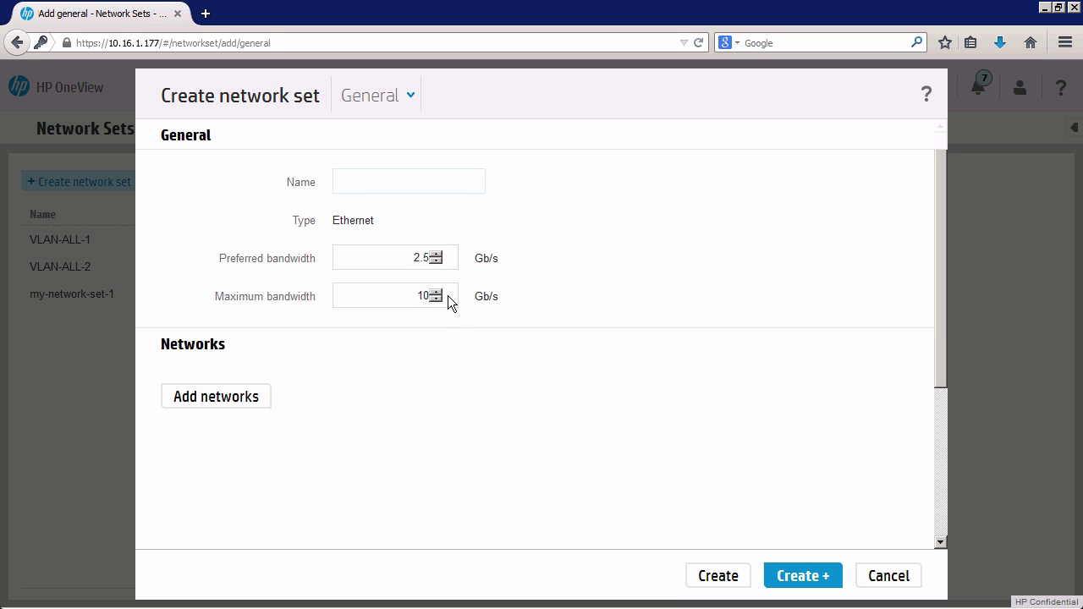
Name the new network set my-network-set-2.
left_click(349, 180)
type("my")
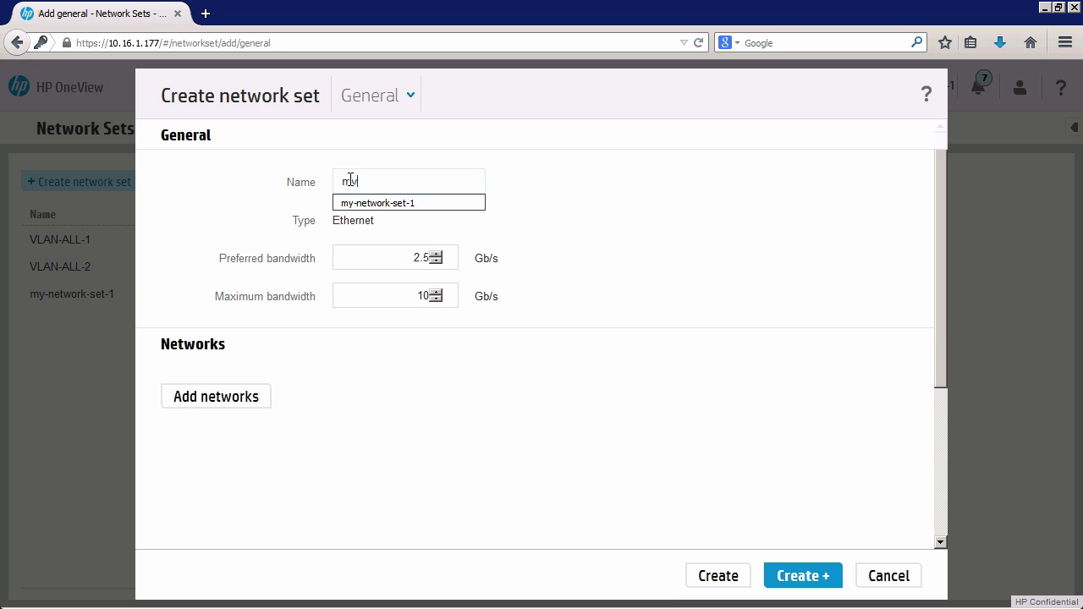
key("Down")
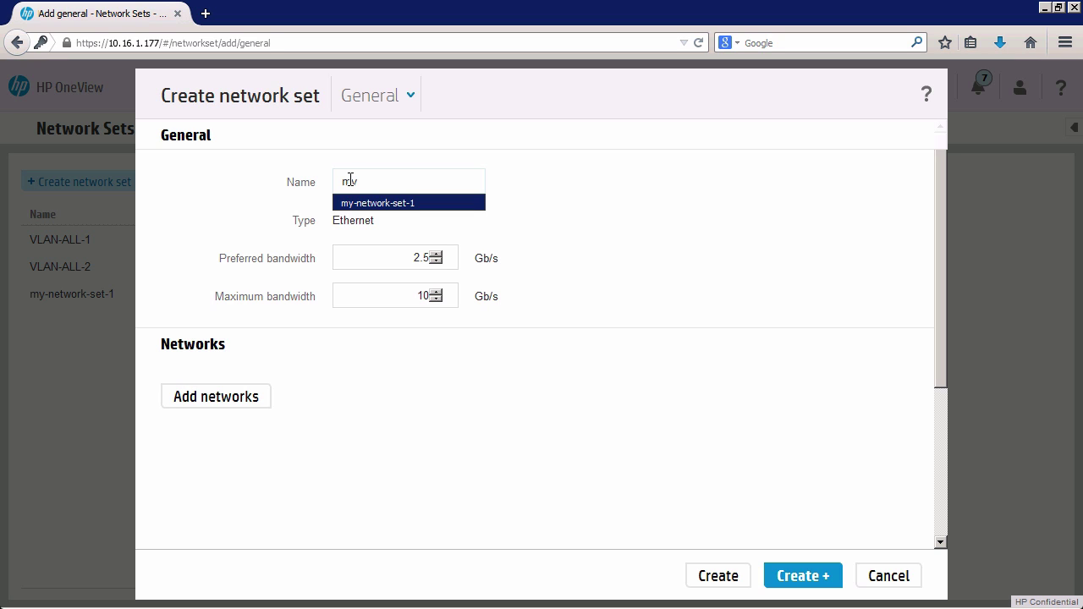
left_click(369, 215)
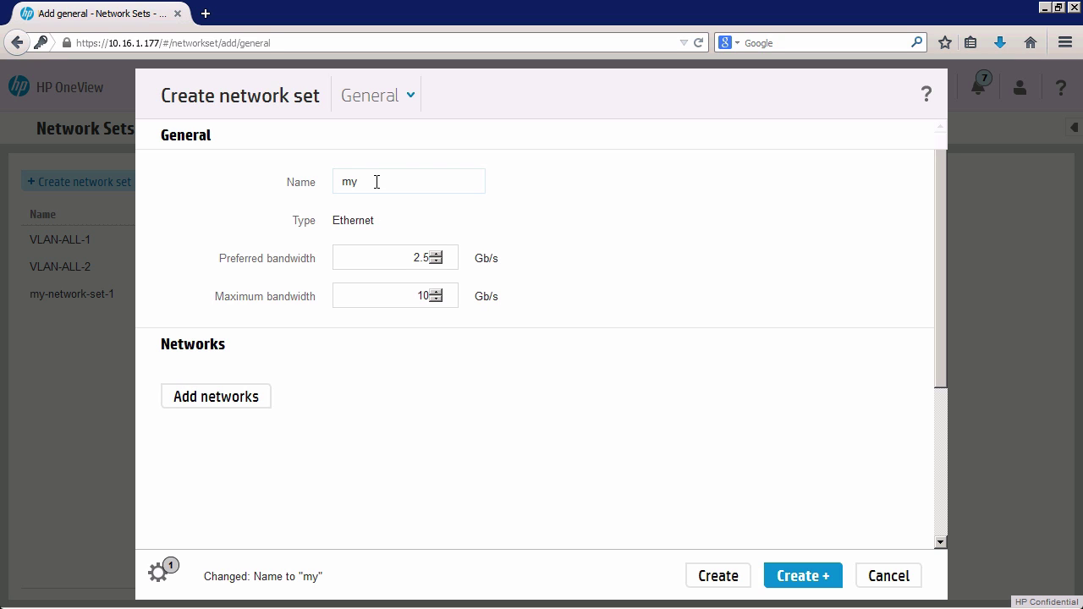
type("-")
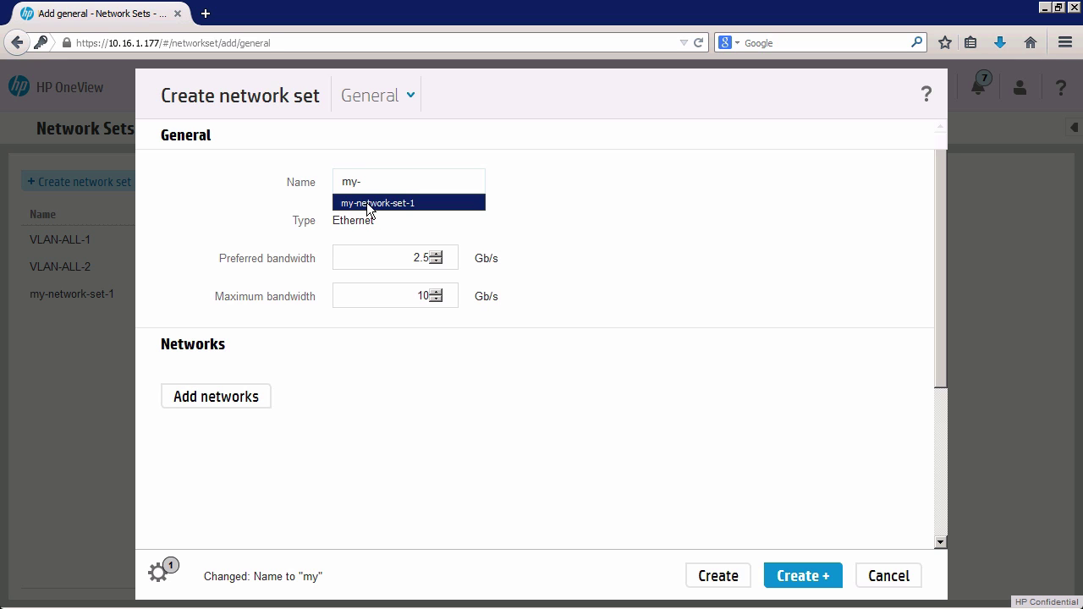
left_click(367, 205)
left_click(434, 179)
key("BackSpace")
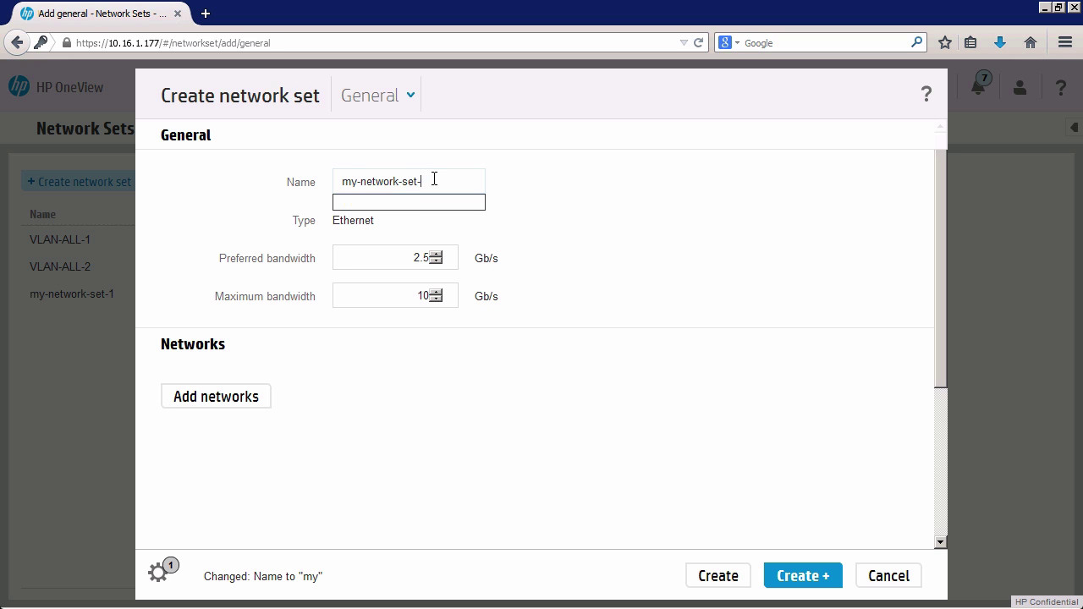
type("2")
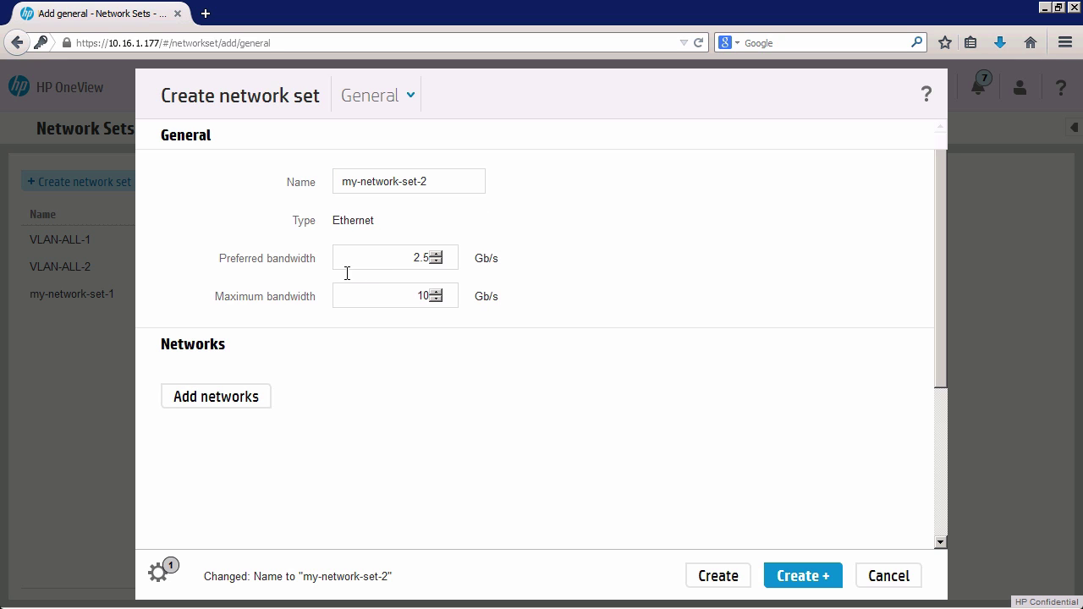
Add vlan10-, vlan11- and vlan12-module-B, make vlan10-module-B untagged, and create the set.
left_click(249, 399)
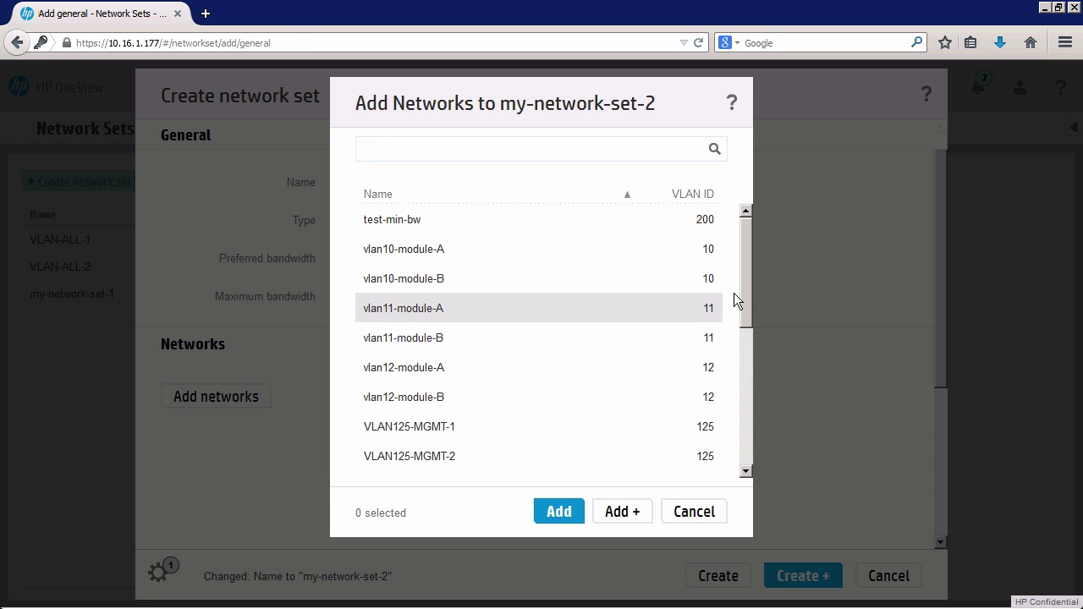
left_click(414, 283)
left_click(437, 343, "ctrl")
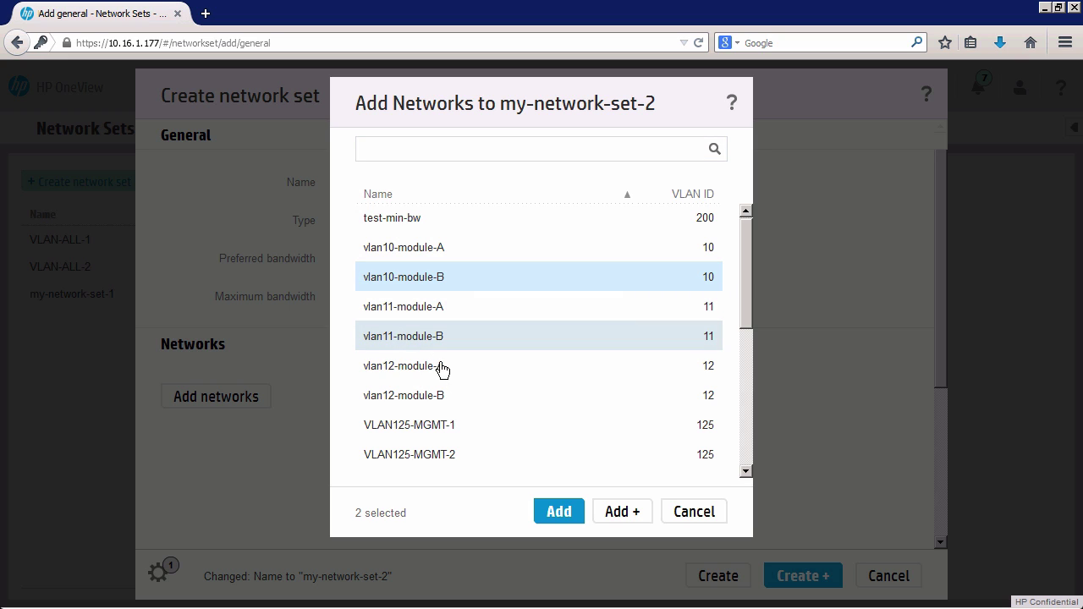
left_click(440, 399, "ctrl")
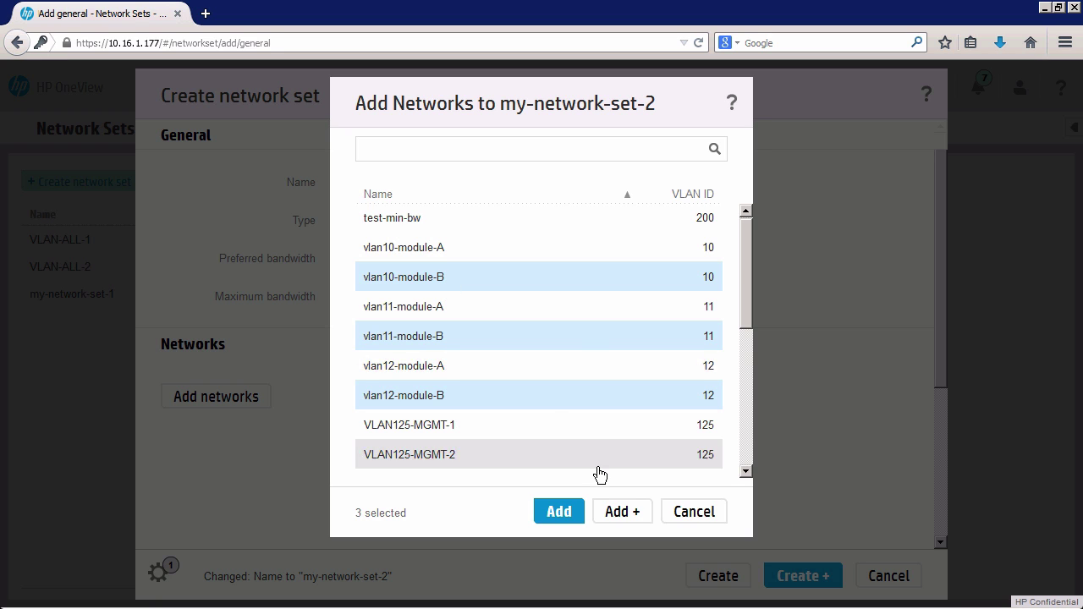
left_click(563, 515)
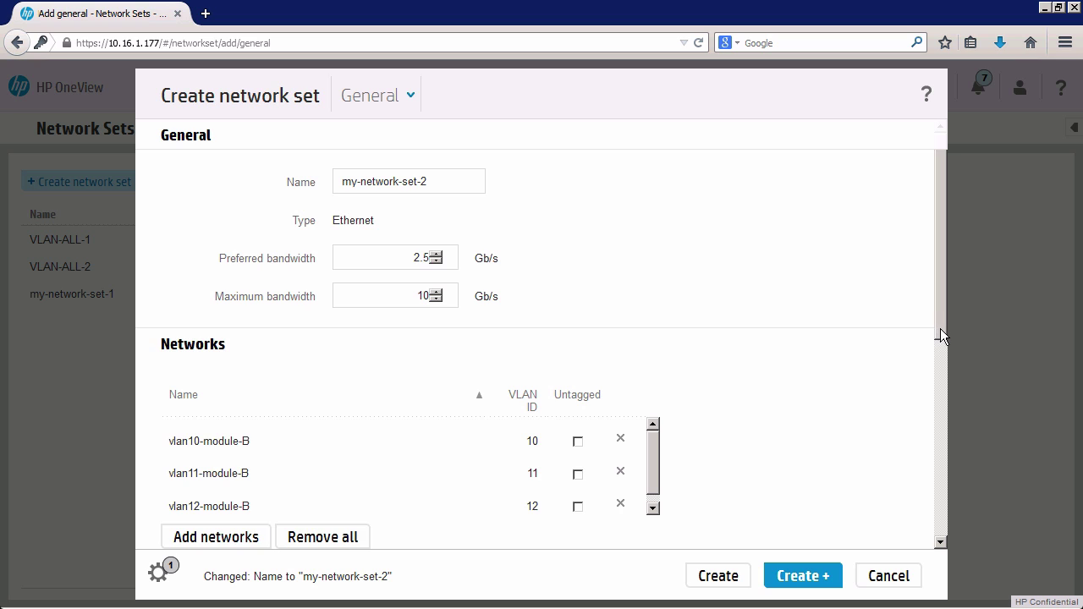
left_click_drag(934, 324, 857, 360)
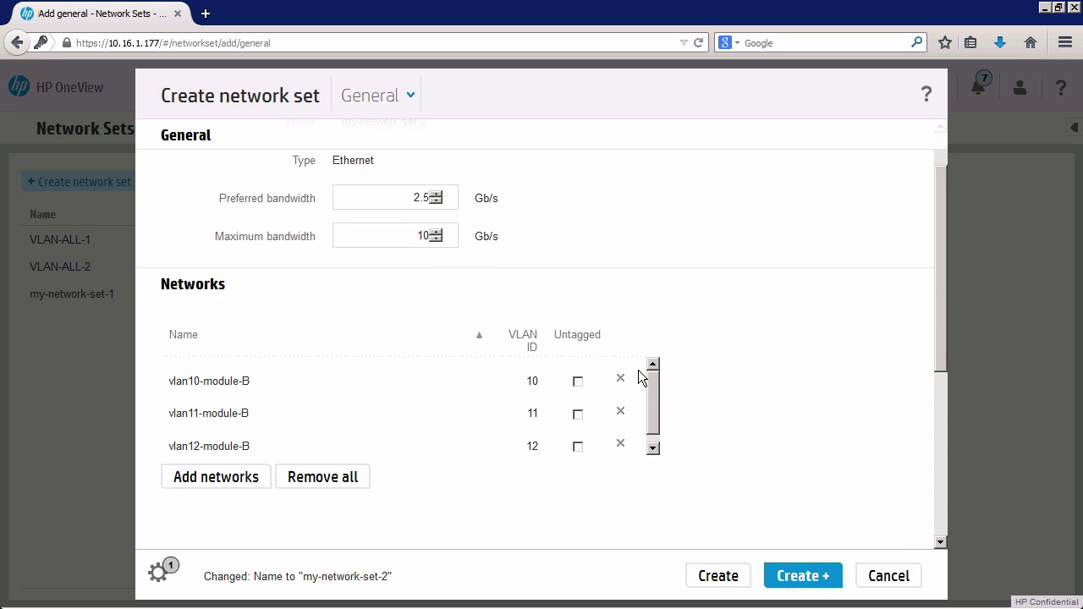
left_click(579, 381)
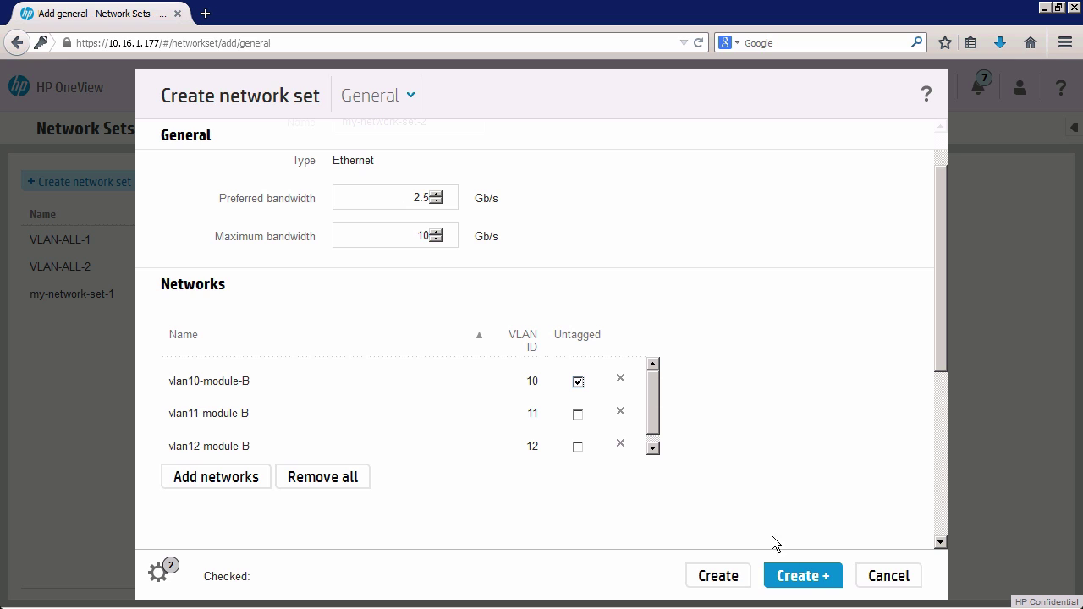
left_click(800, 582)
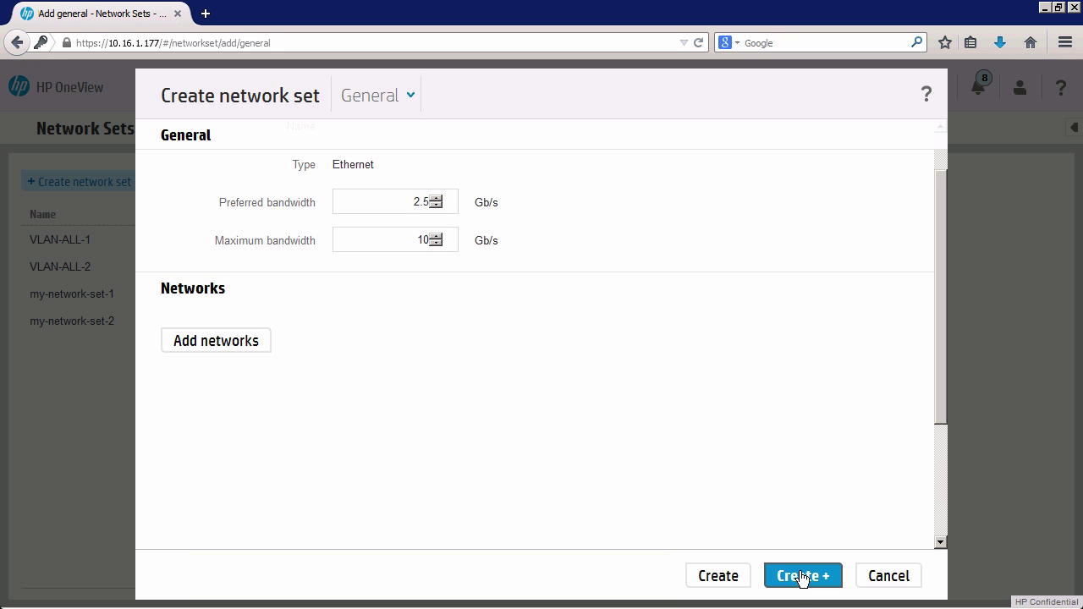
Cancel the blank form and review the overviews of my-network-set-1 and my-network-set-2.
left_click(892, 576)
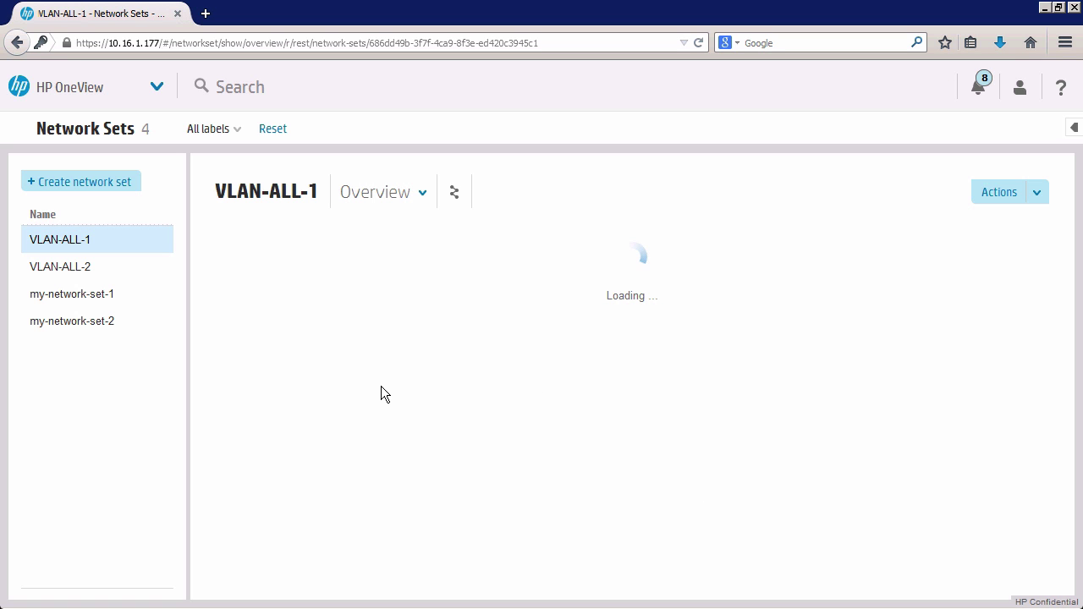
left_click(47, 296)
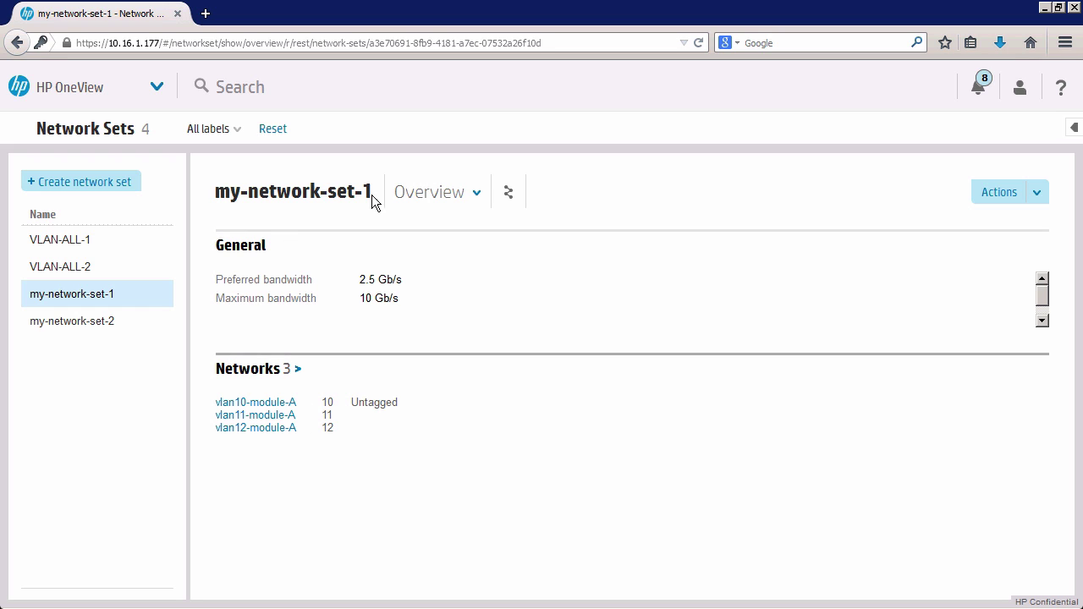
left_click(90, 319)
left_click(90, 300)
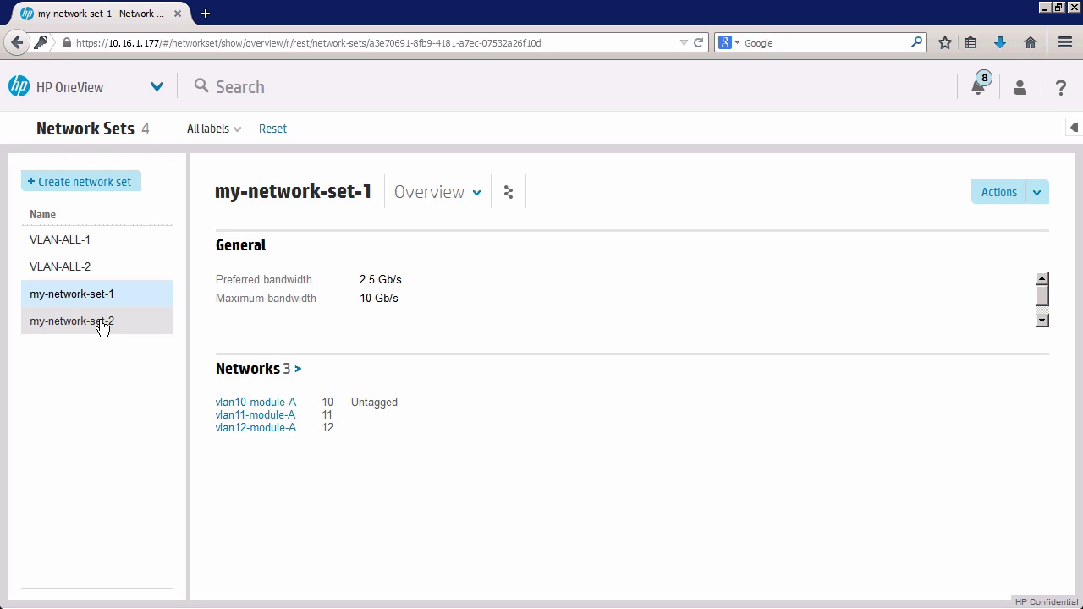
left_click(160, 88)
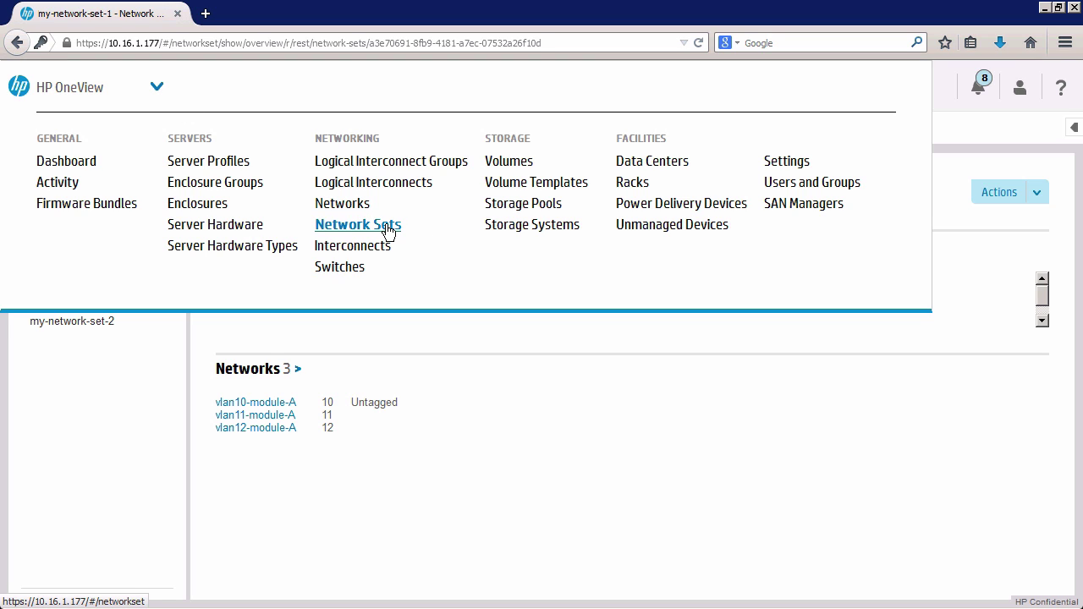
Delete the DIA-LIG group from the Logical Interconnect Groups page.
left_click(391, 165)
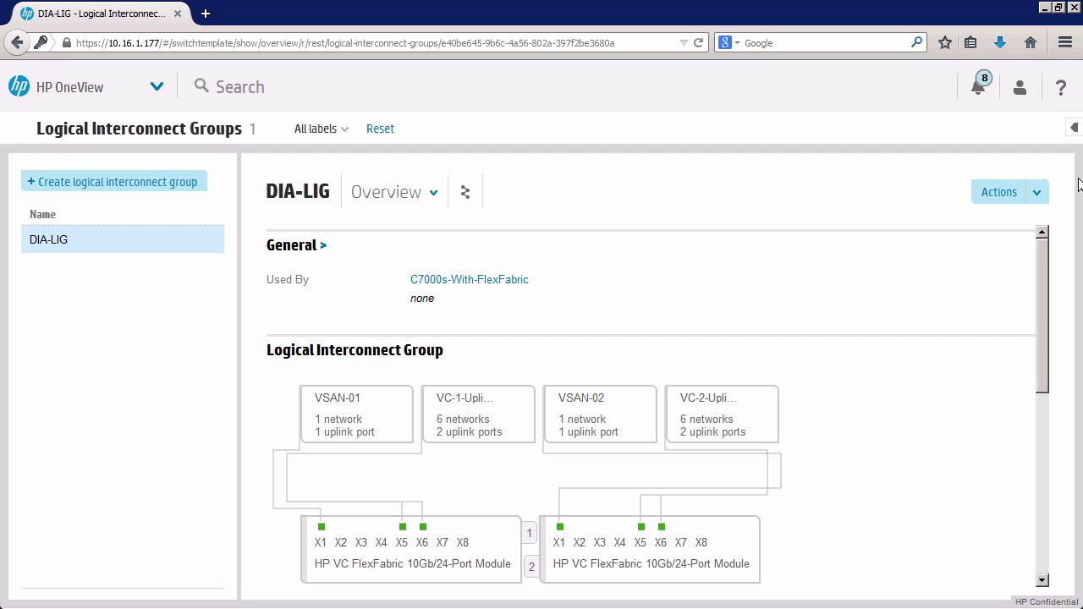
left_click(1036, 193)
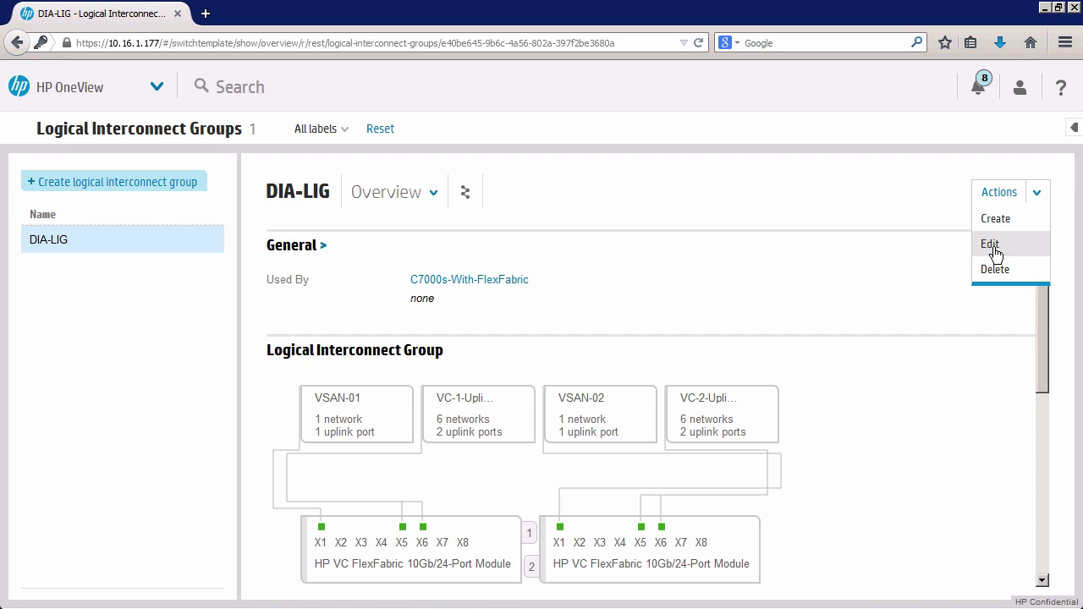
left_click(994, 268)
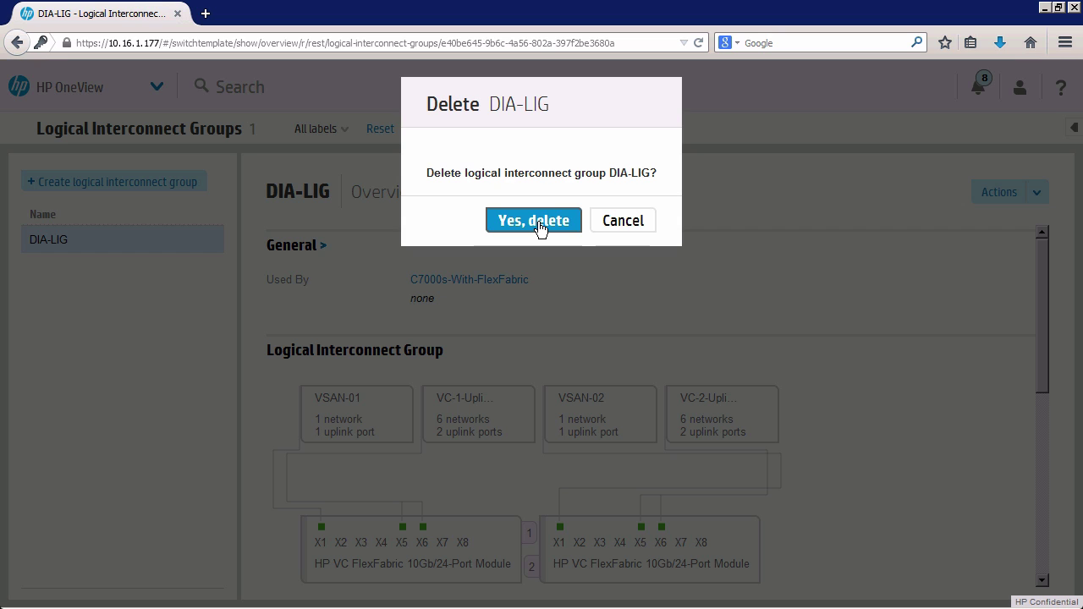
left_click(538, 222)
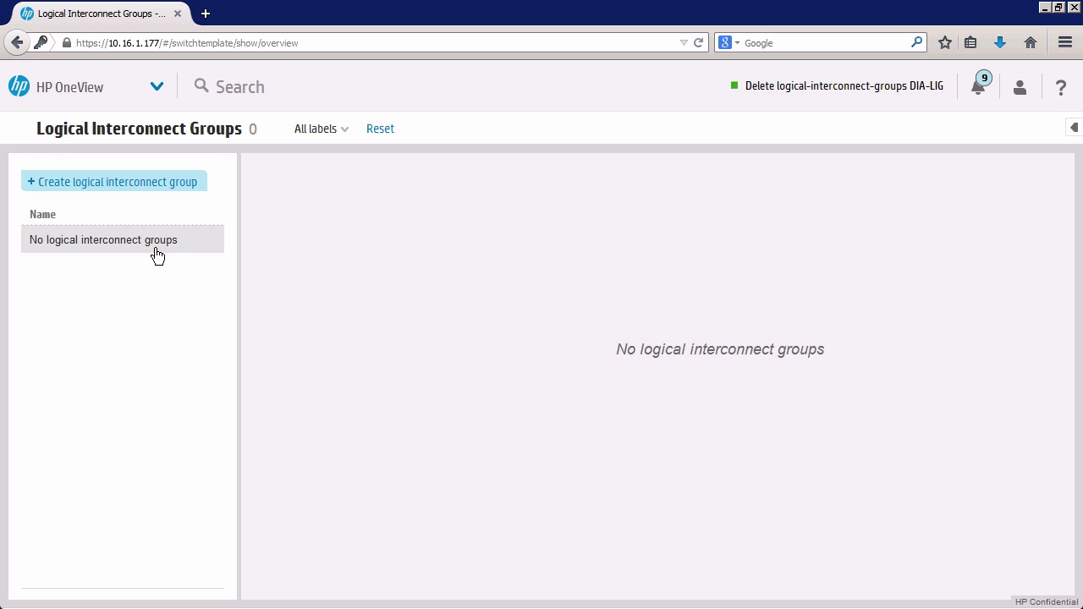
Start a new logical interconnect group named my-IO-Bay-template.
left_click(101, 188)
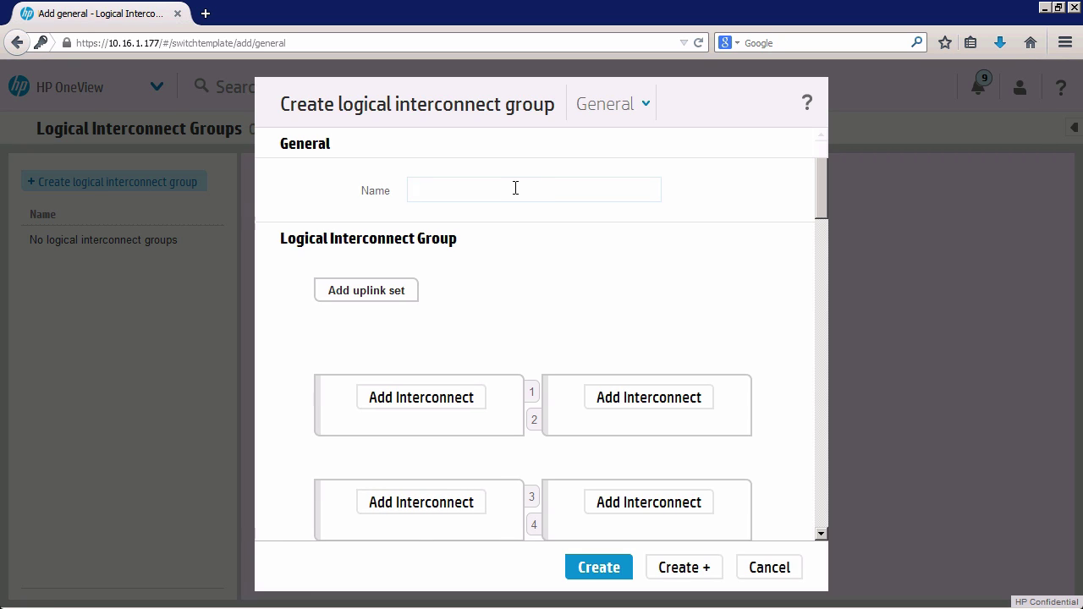
type("my-")
type("vitual")
key("BackSpace")
key("BackSpace")
key("BackSpace")
key("BackSpace")
key("BackSpace")
key("BackSpace")
type("lO-Bay")
type("-template")
left_click(406, 290)
Fit interconnect bays 1 and 2 with HP VC FlexFabric 10Gb/24-Port Modules.
left_click(466, 404)
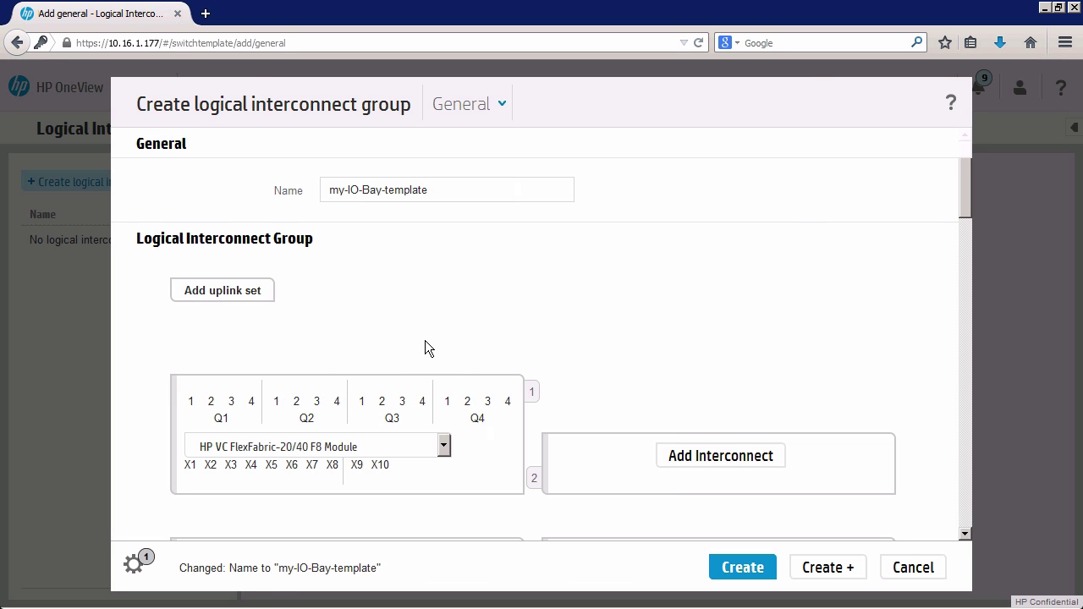
left_click(443, 446)
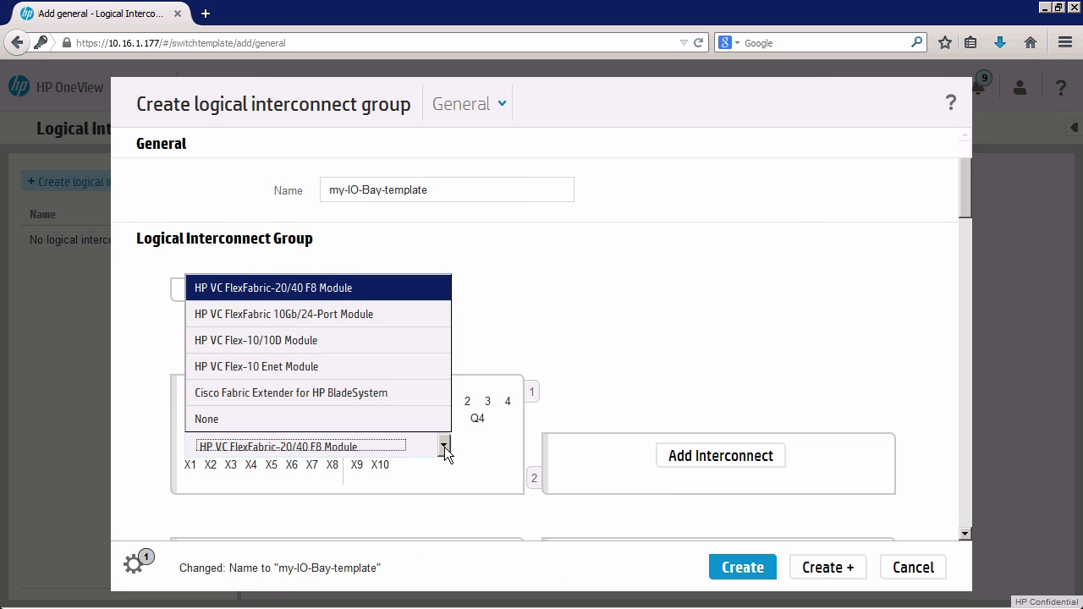
left_click(325, 317)
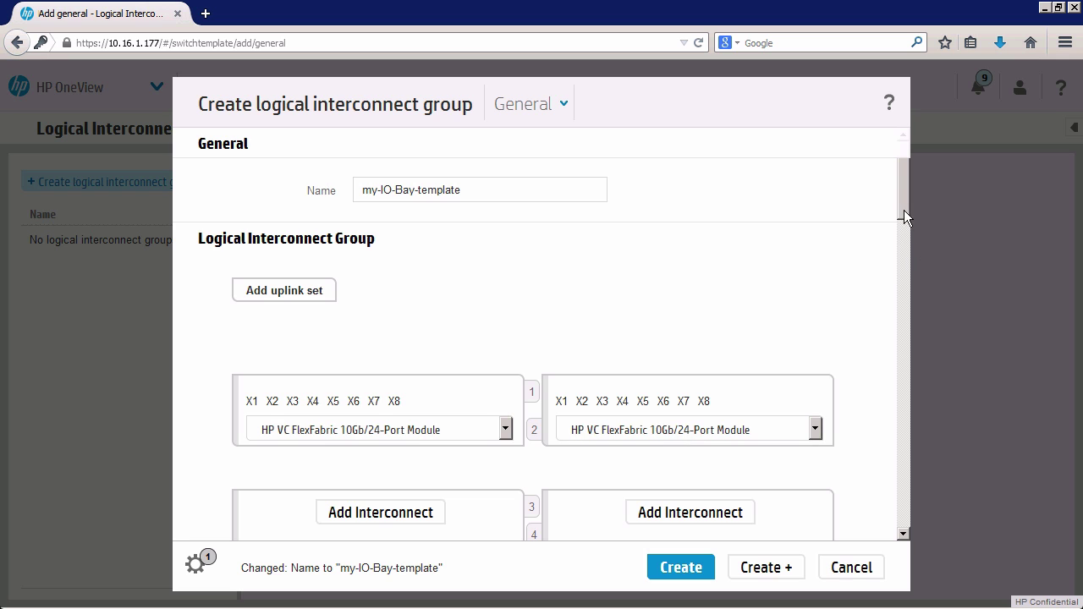
scroll(904, 243, "down", 5)
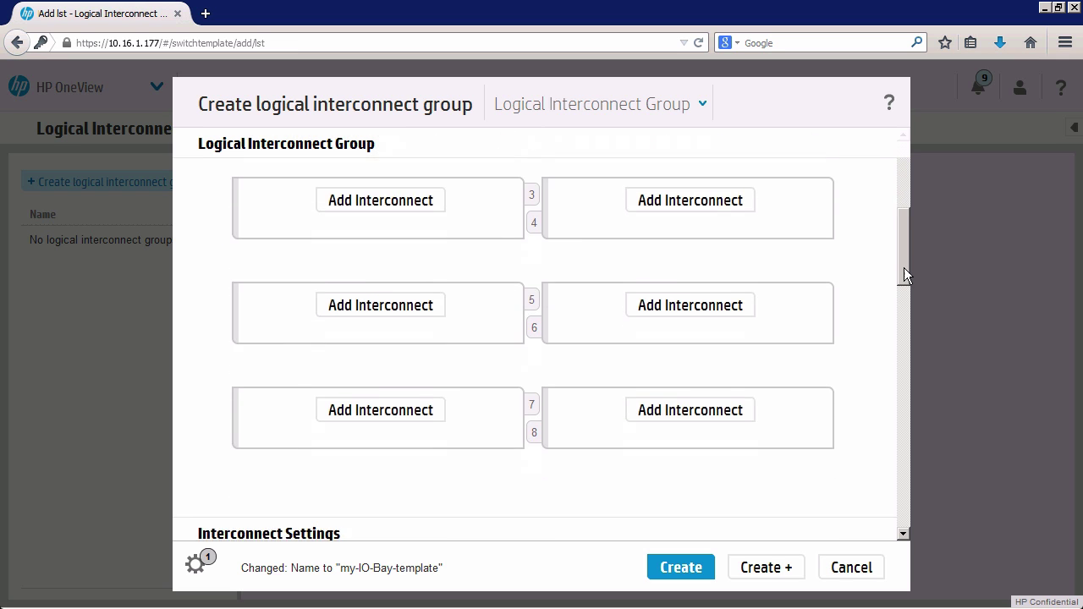
mouse_move(902, 239)
left_mouse_down()
mouse_move(902, 264)
mouse_move(900, 229)
left_mouse_up()
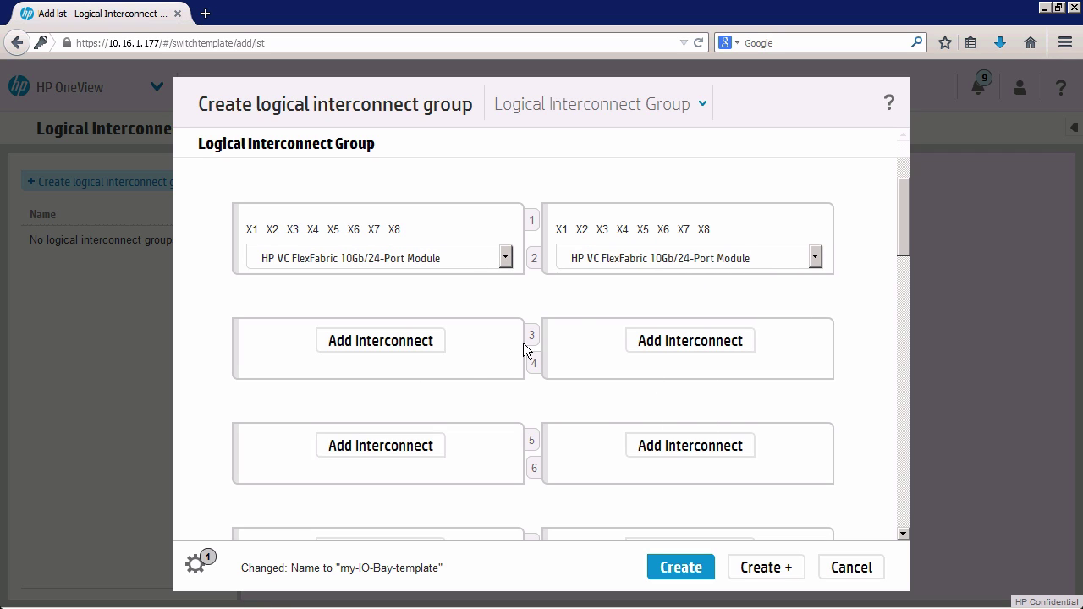
left_click_drag(907, 225, 906, 215)
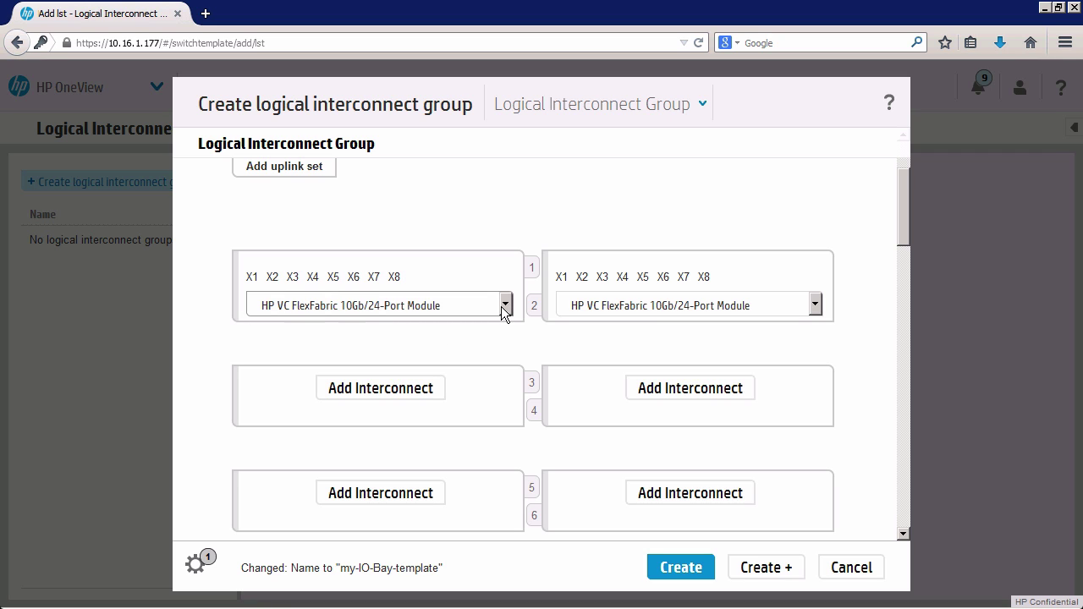
left_click(505, 309)
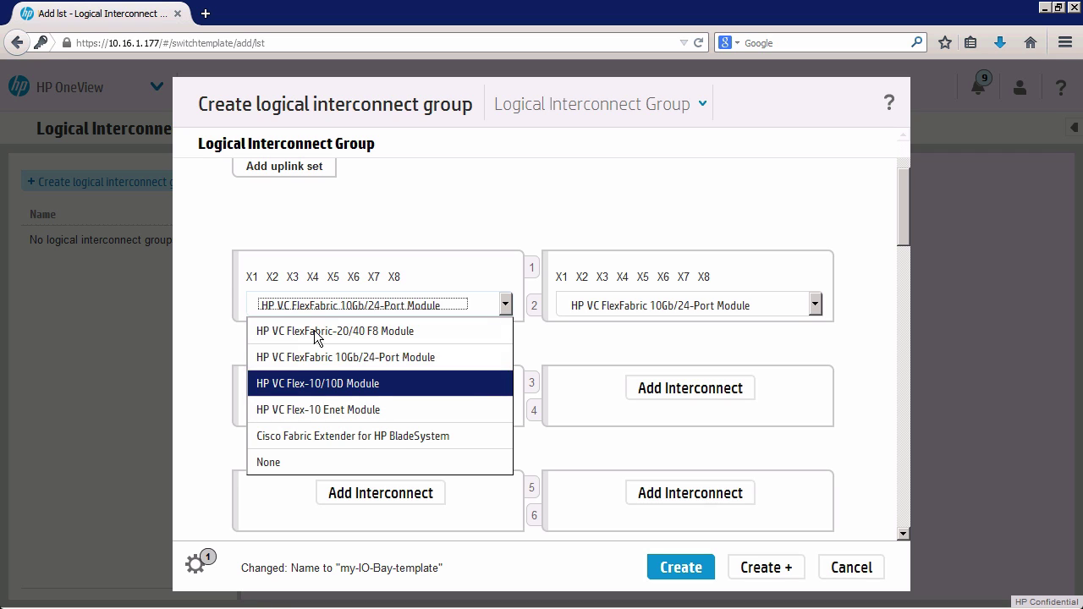
left_click(204, 260)
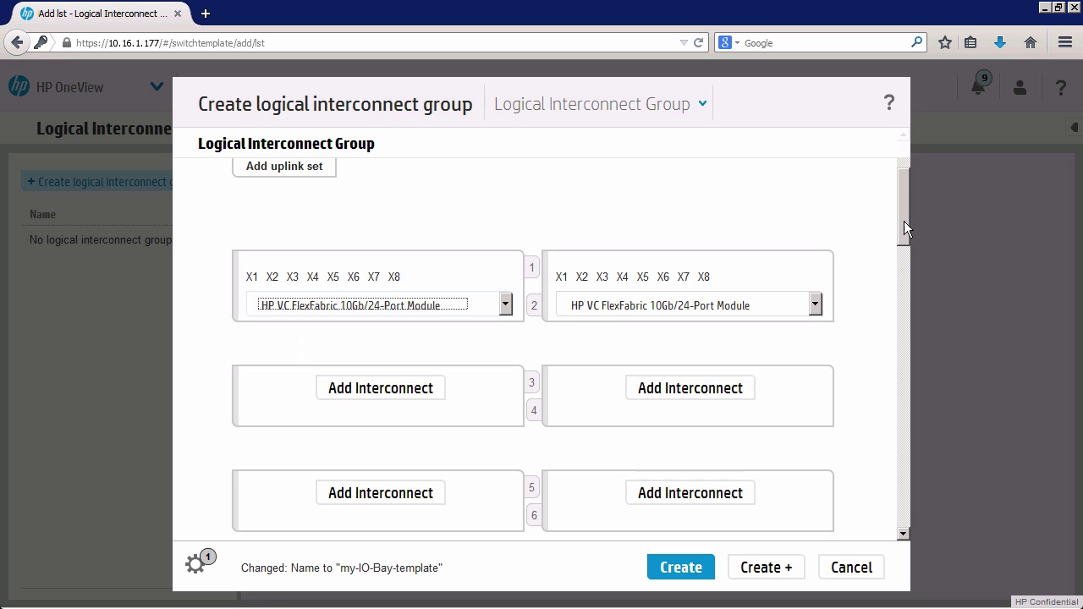
left_click_drag(903, 221, 901, 186)
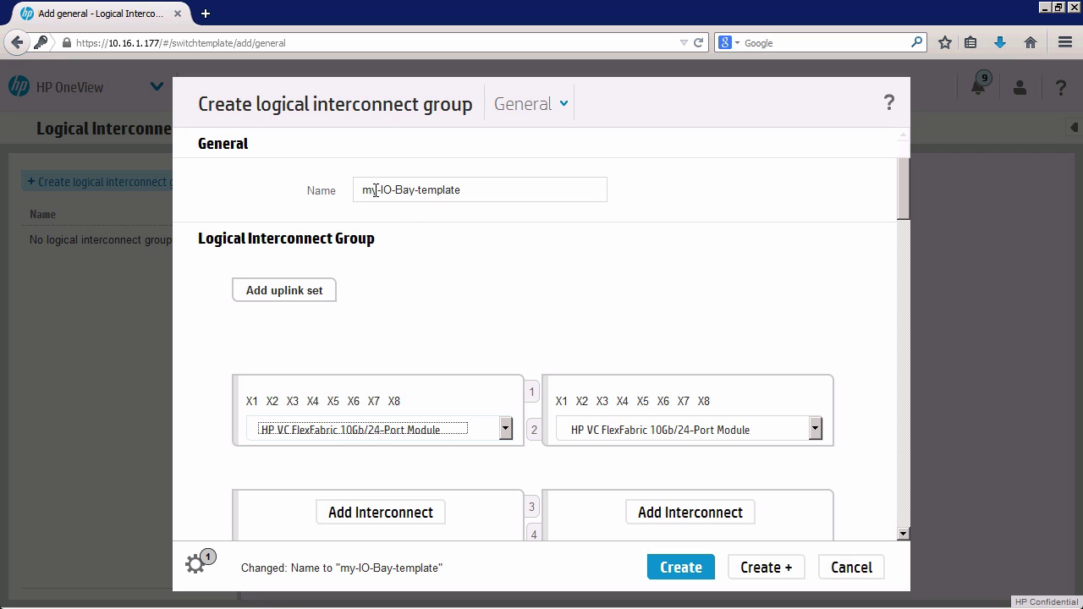
left_click_drag(372, 190, 326, 195)
Rename the group to My-IO-Bay-template and open a new uplink set form.
type("M")
left_click(290, 296)
left_click(306, 296)
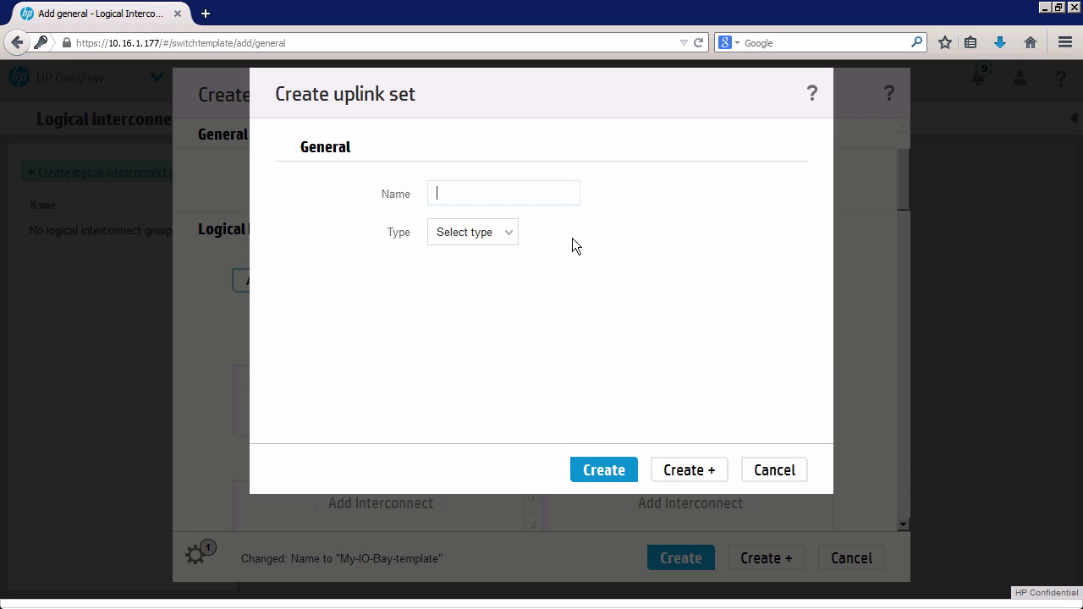
Name the new uplink set My-Eth-uplink-trunk-A and set its type to Ethernet.
type("My-Eth-uplink-trunk-A")
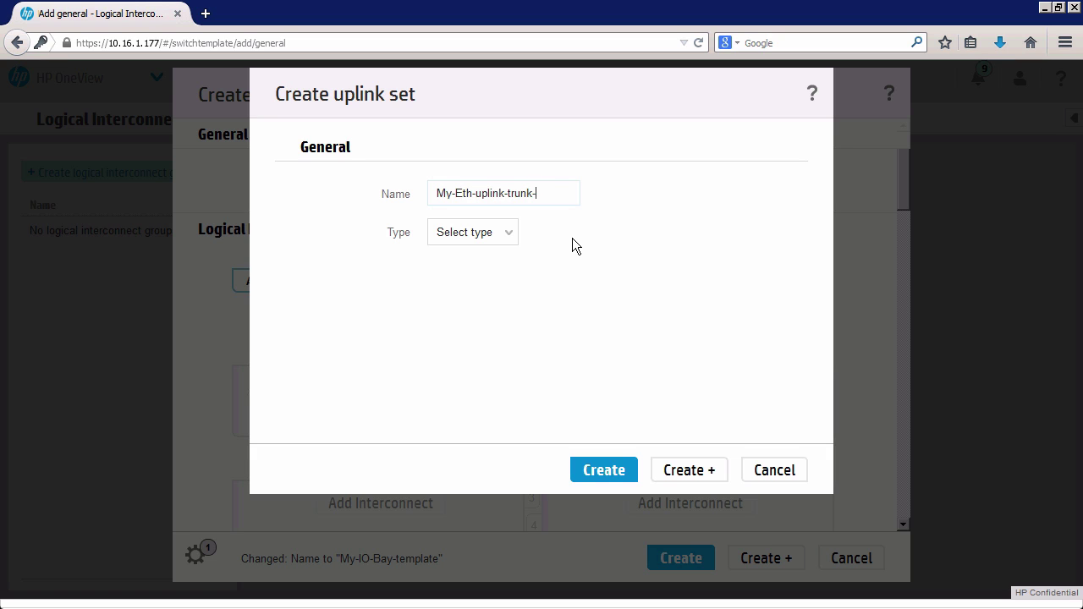
left_click(513, 238)
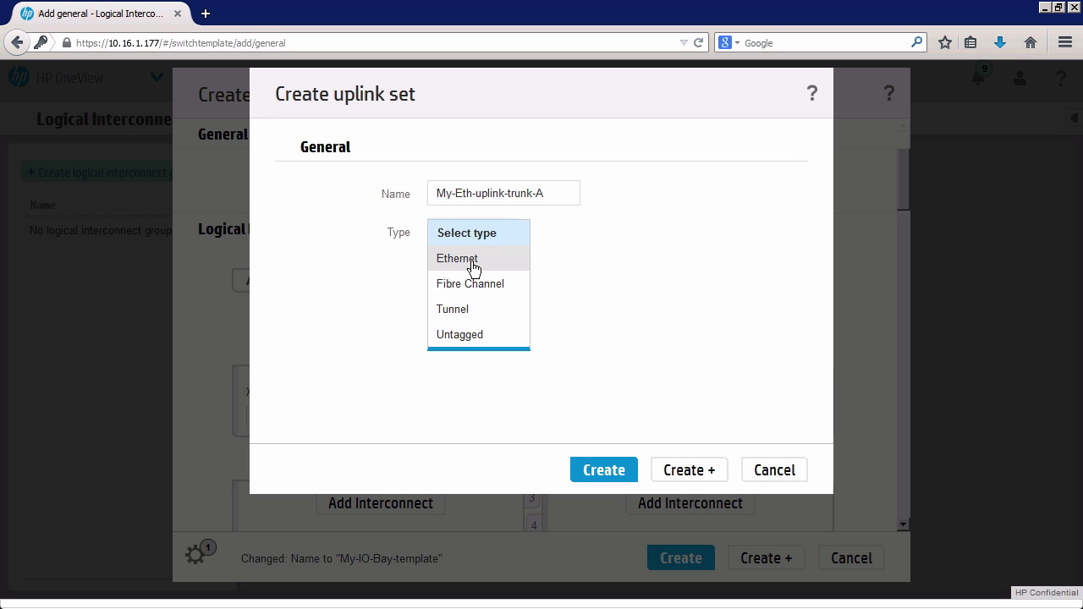
left_click(474, 268)
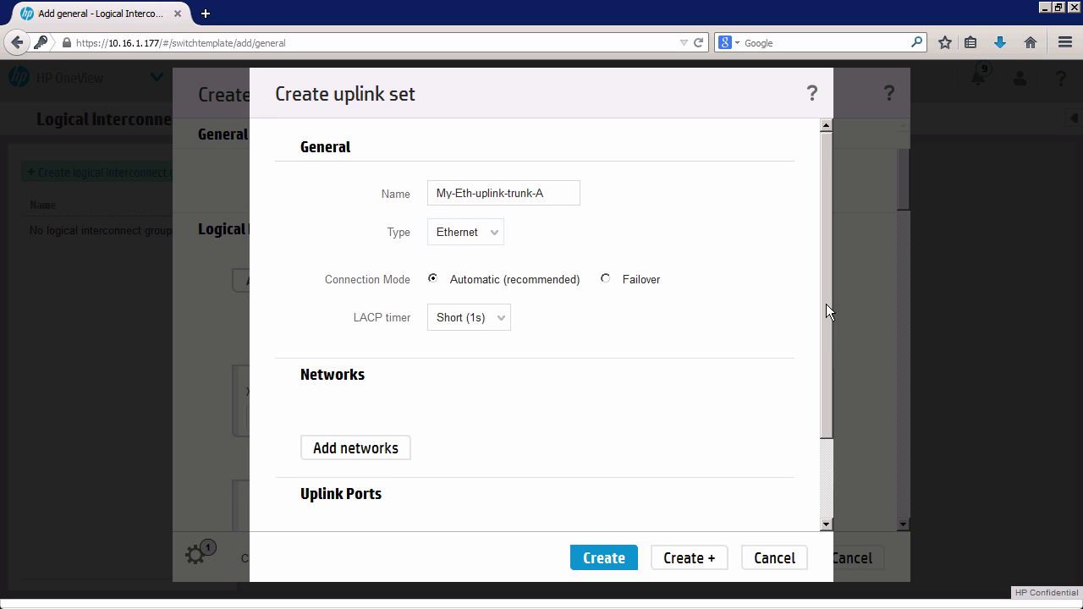
Keep Automatic connection mode and leave the LACP timer at Short (1s).
scroll(827, 310, "down", 1)
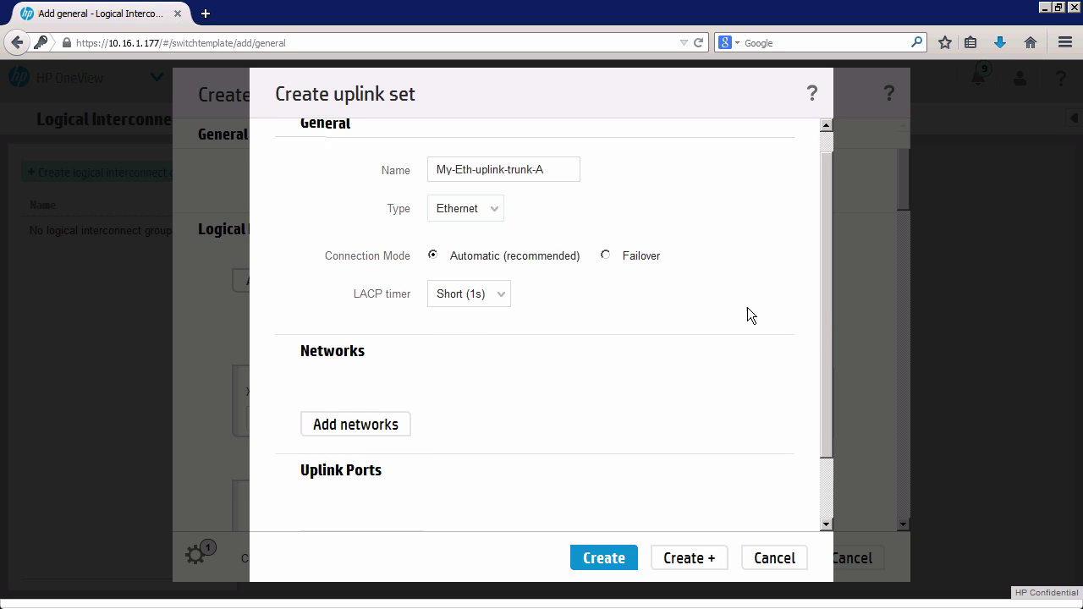
left_click(504, 293)
left_click(507, 293)
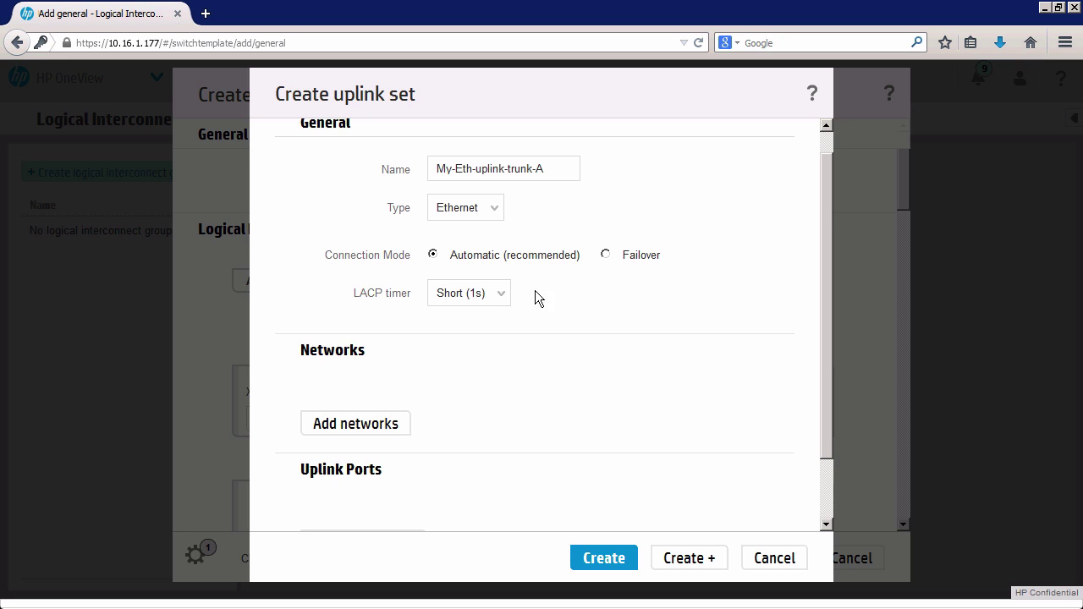
left_click(500, 294)
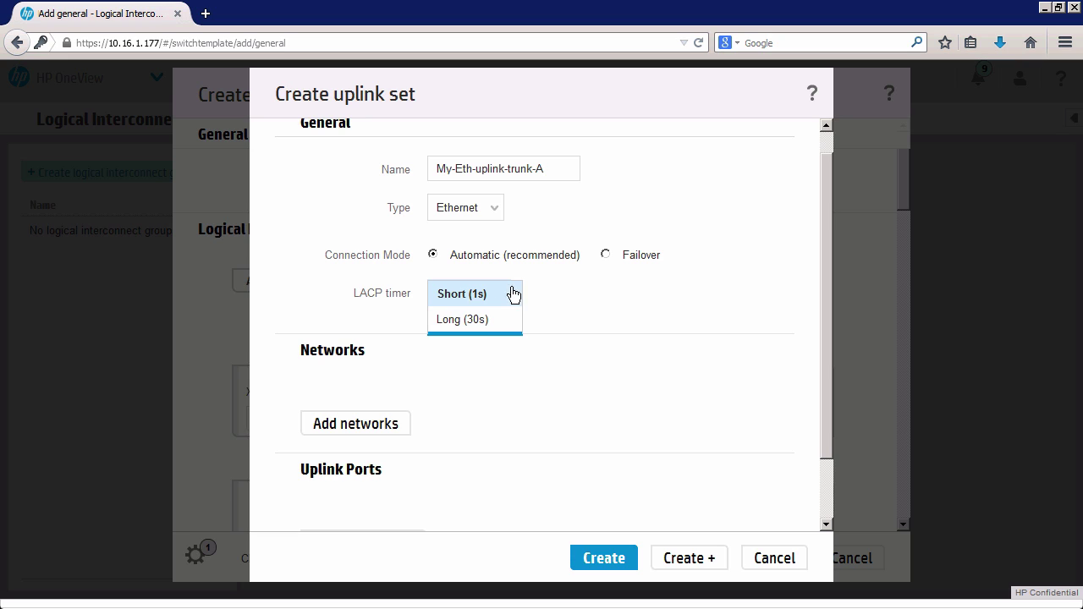
left_click(570, 291)
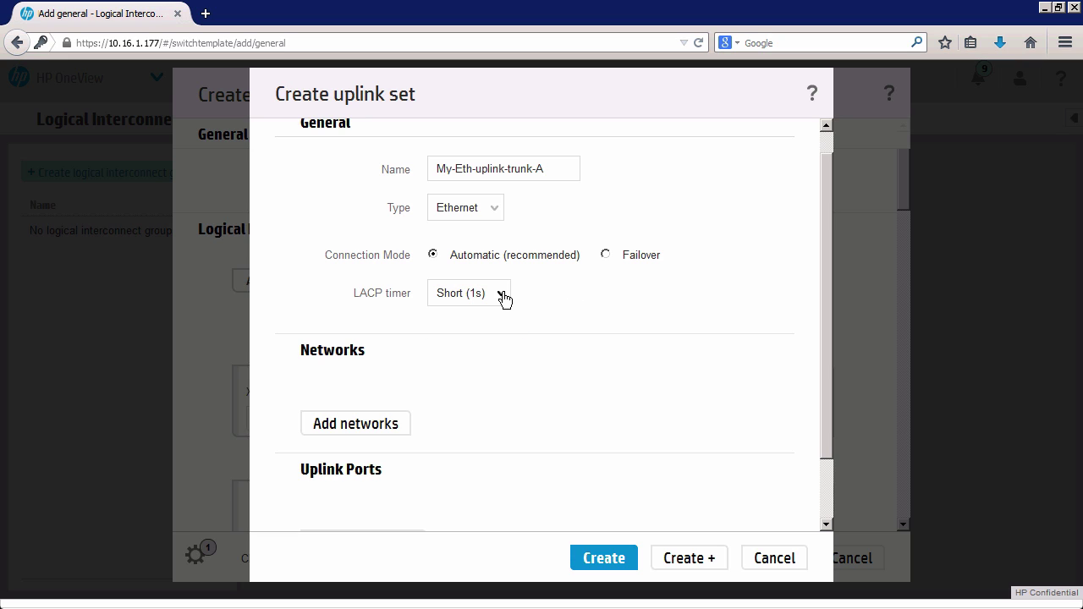
left_click(502, 295)
left_click(554, 298)
left_click(505, 295)
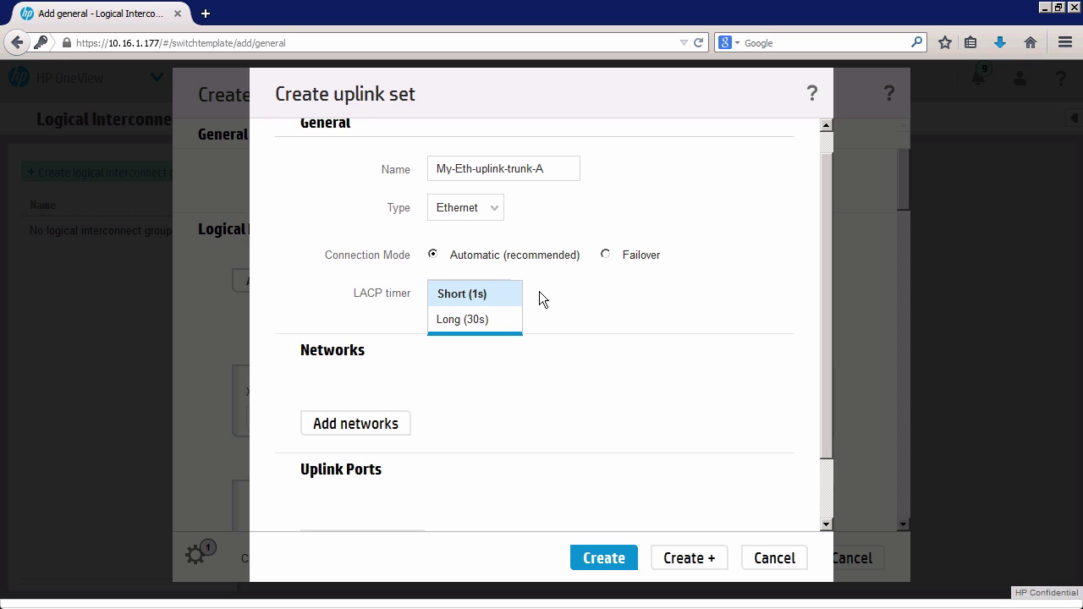
left_click(539, 293)
left_click(503, 295)
left_click(571, 275)
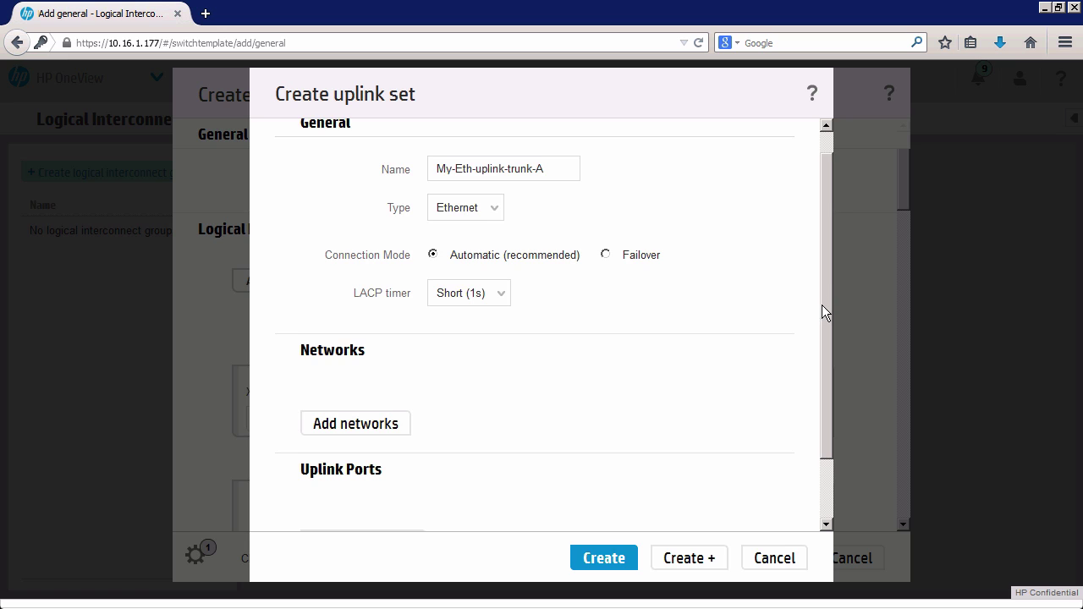
scroll(821, 321, "down", 2)
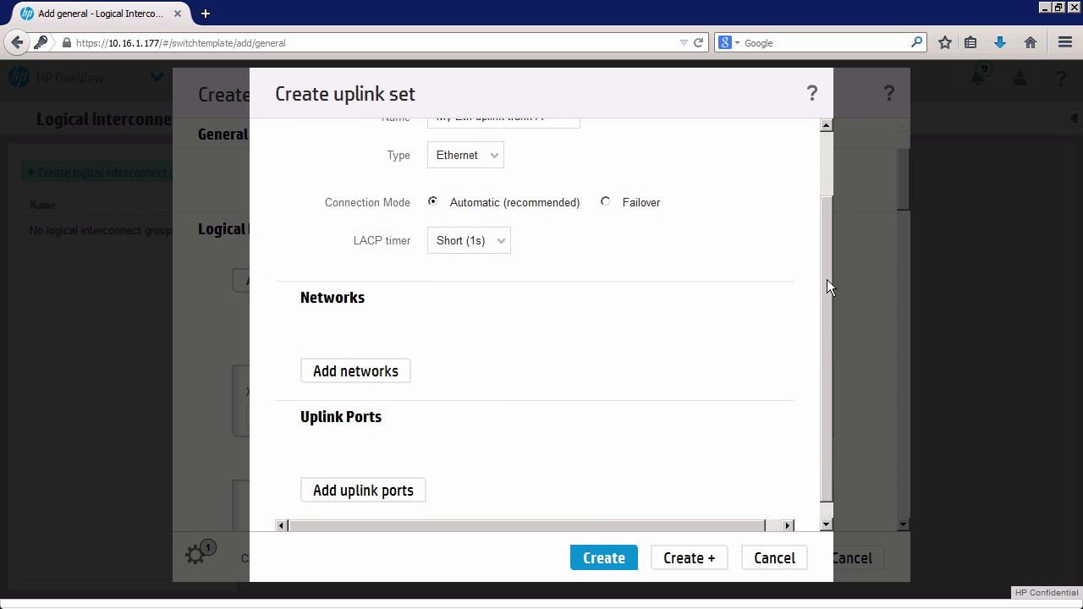
mouse_move(826, 279)
left_mouse_down()
mouse_move(826, 218)
mouse_move(822, 260)
left_mouse_up()
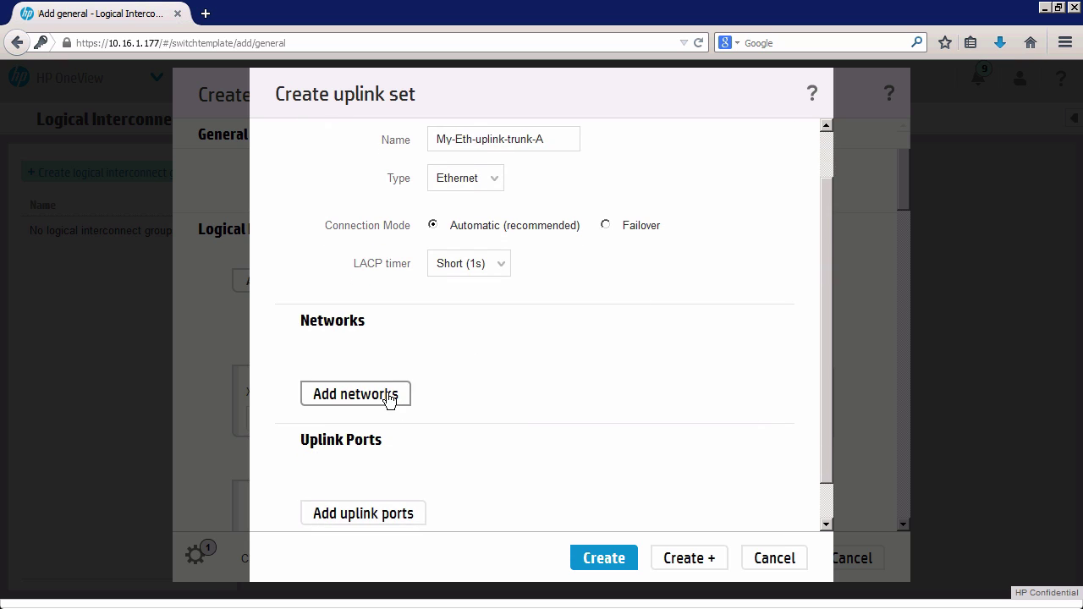
Add networks vlan10-module-A, vlan11-module-A and vlan12-module-A (VLAN IDs 10–12) to the uplink set.
left_click(388, 394)
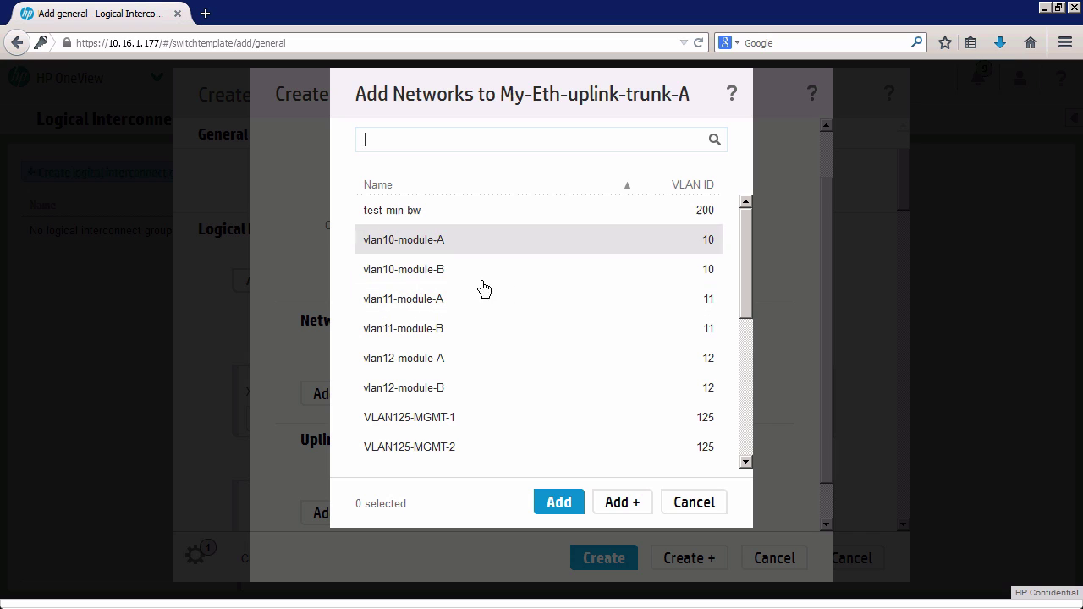
left_click(435, 245)
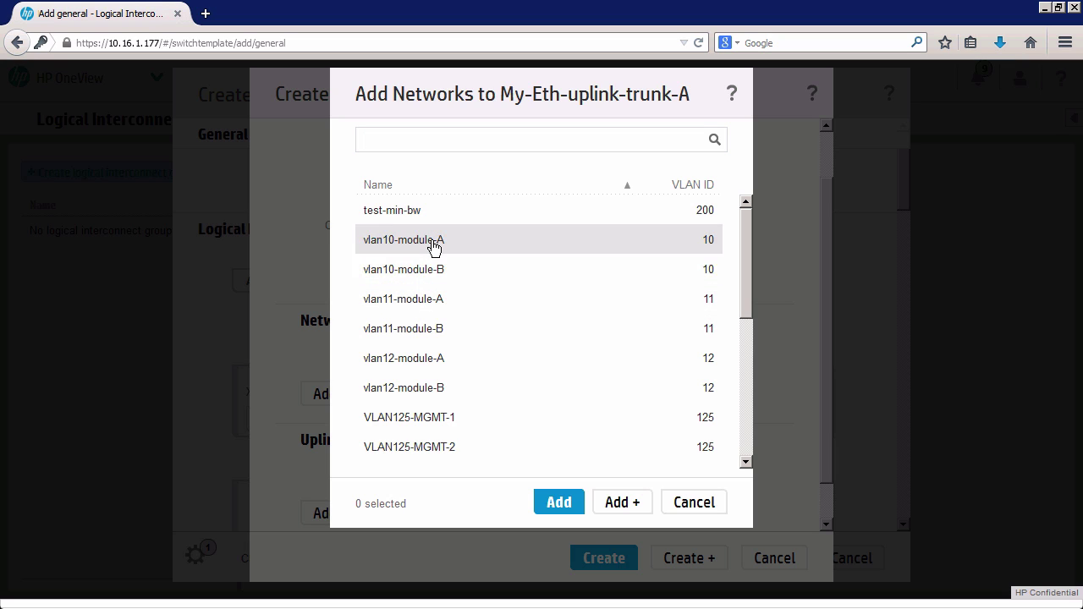
left_click(442, 302)
left_click(443, 364)
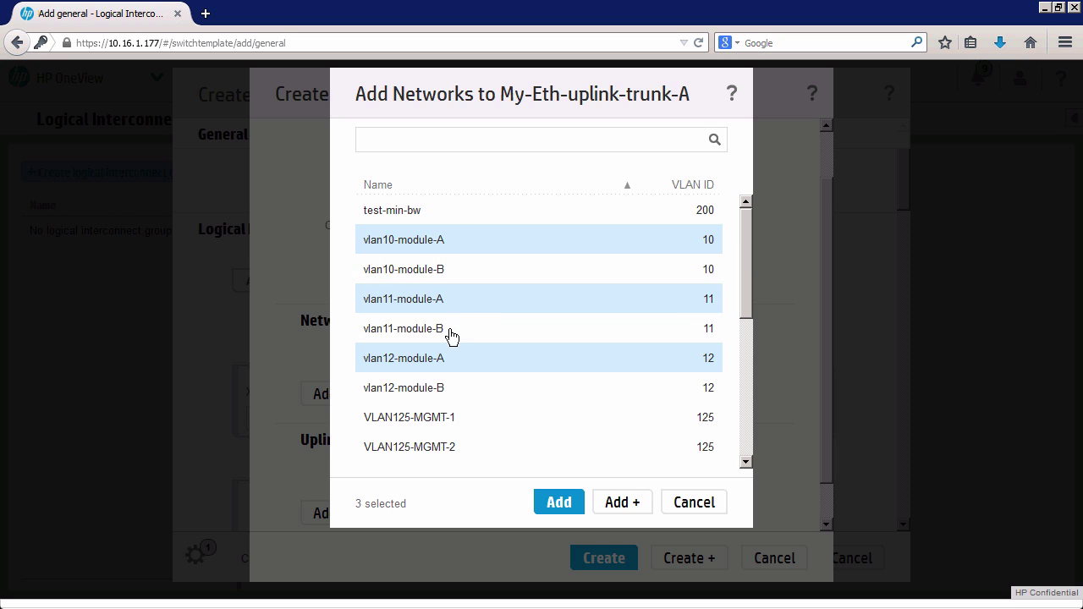
left_click(575, 512)
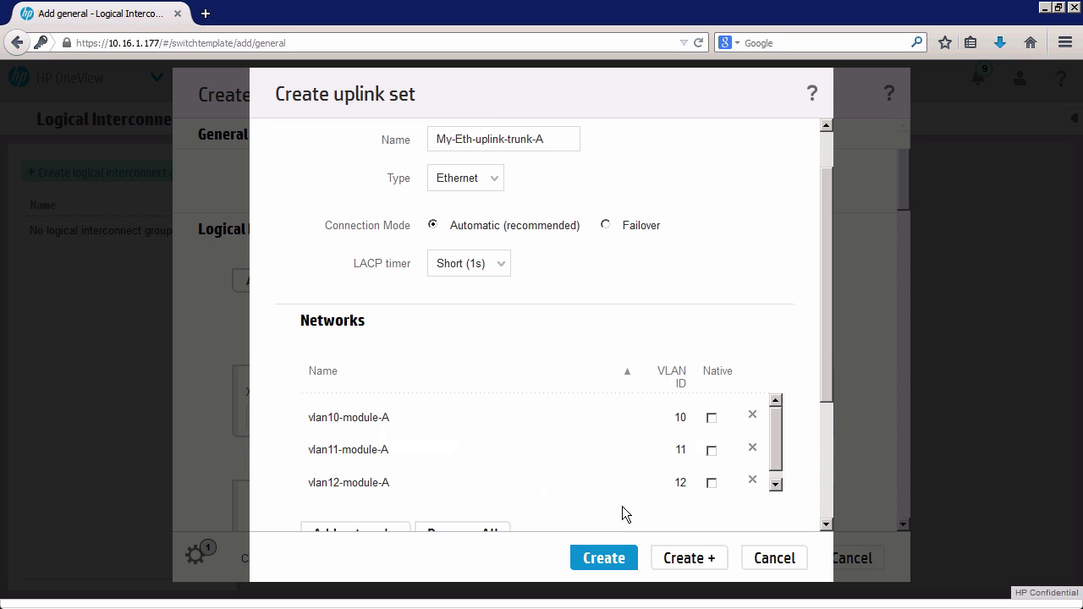
Tick the Native checkbox for vlan10-module-A in the uplink set's Networks list.
left_click_drag(826, 342, 819, 431)
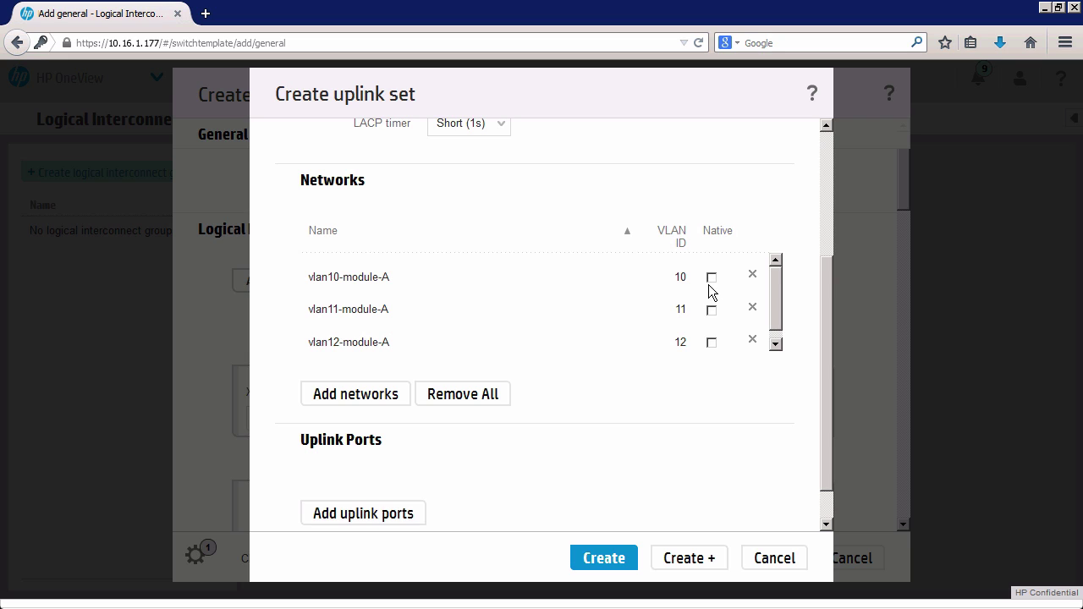
left_click(711, 277)
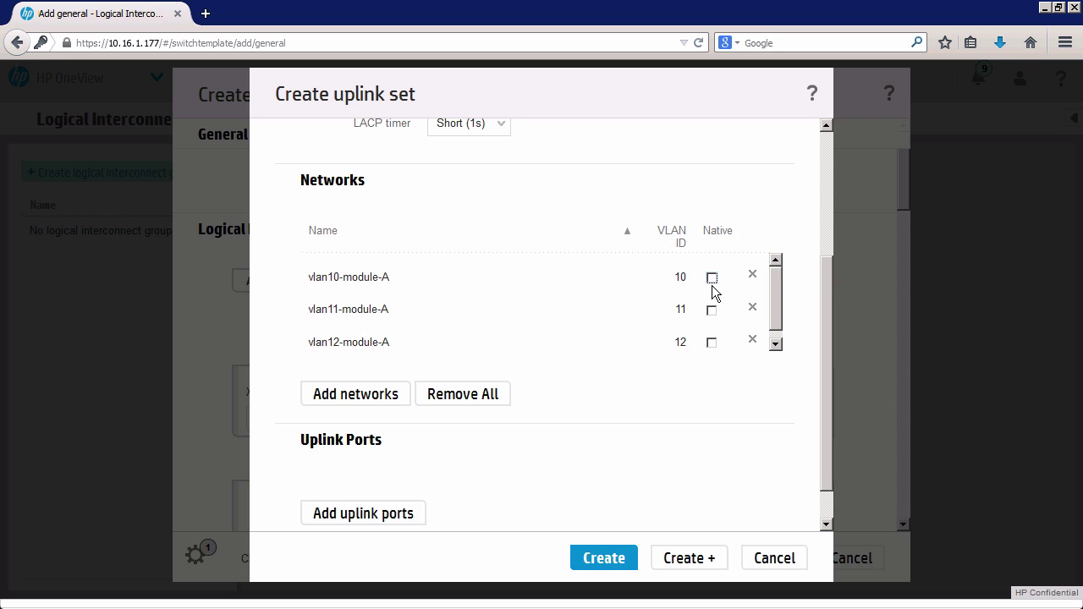
Add bay 1 uplink ports X5 and X6 to uplink set My-Eth-uplink-trunk-A.
left_click_drag(828, 425, 831, 495)
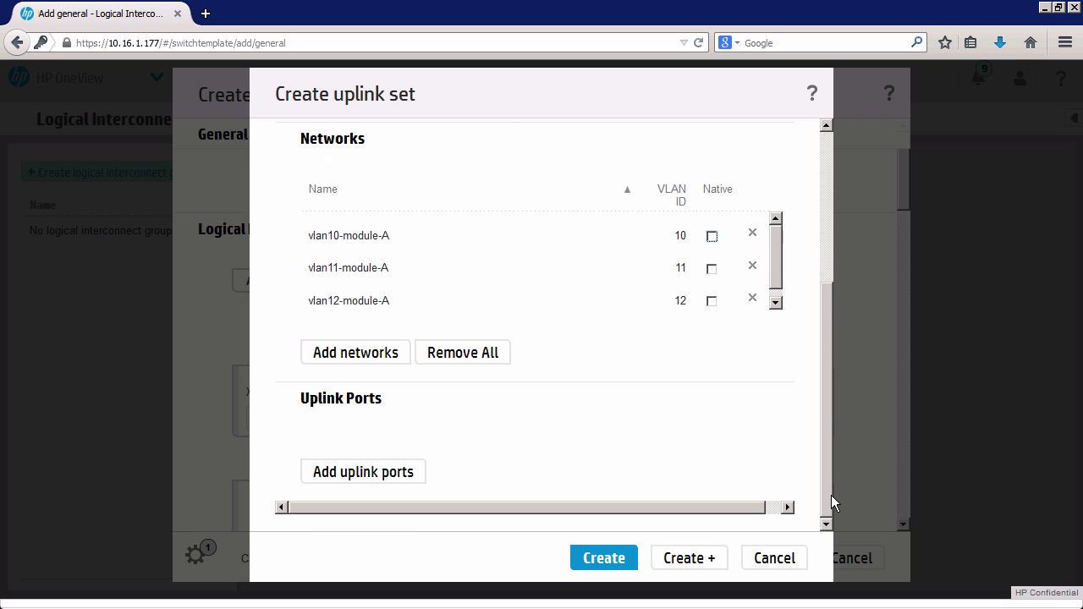
left_click(399, 479)
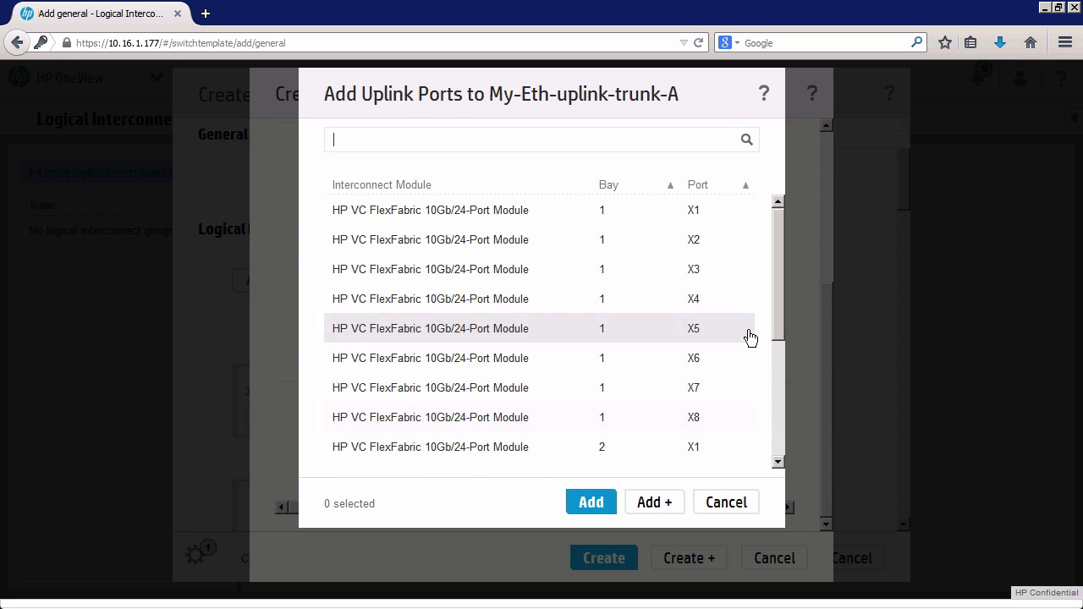
left_click_drag(778, 300, 780, 276)
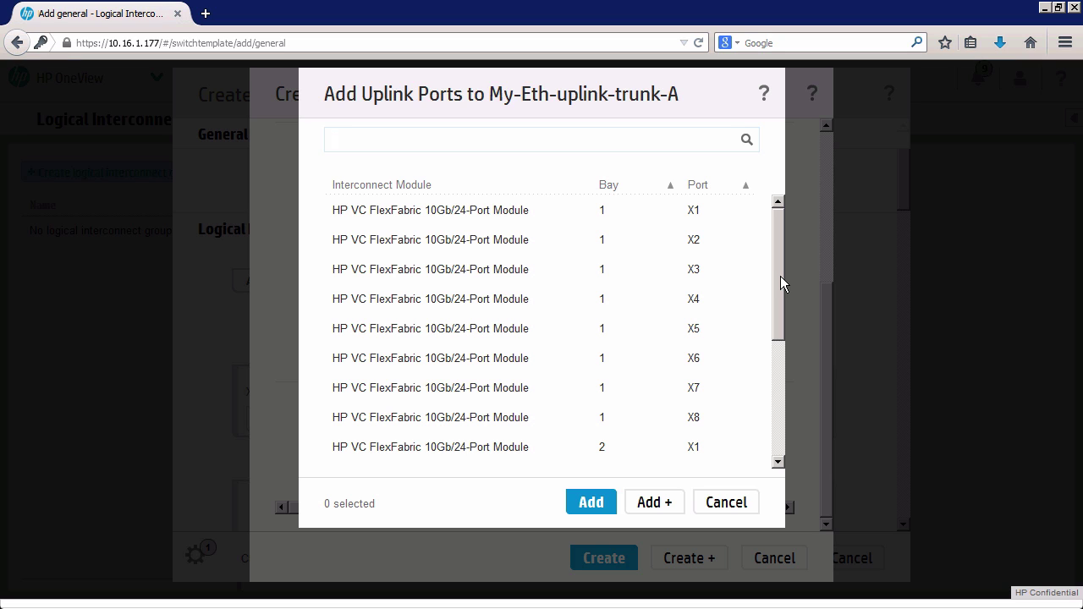
left_click(551, 331)
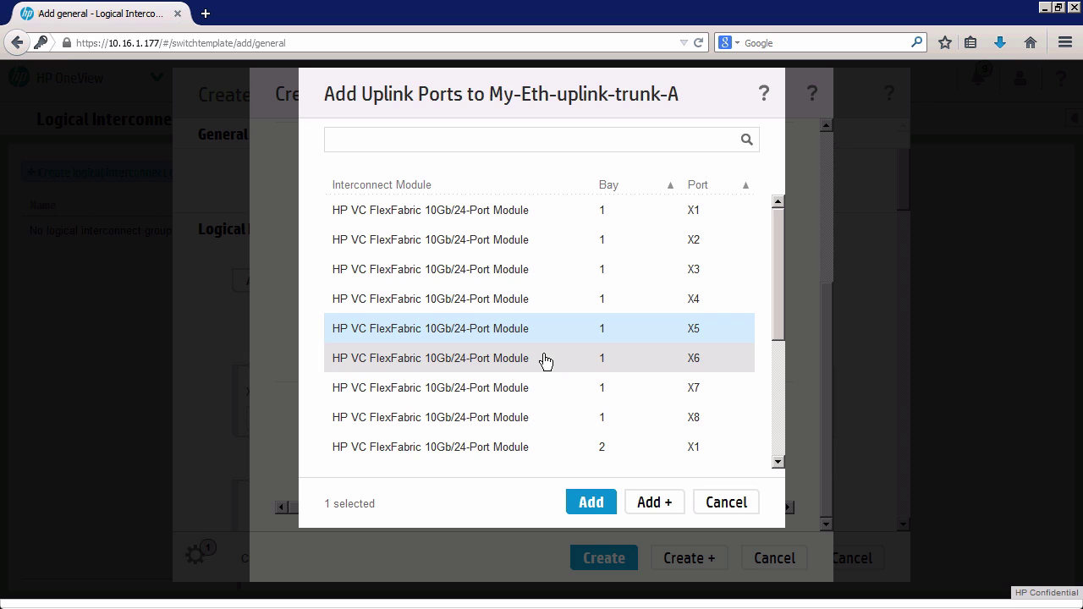
left_click(545, 359)
left_click(596, 504)
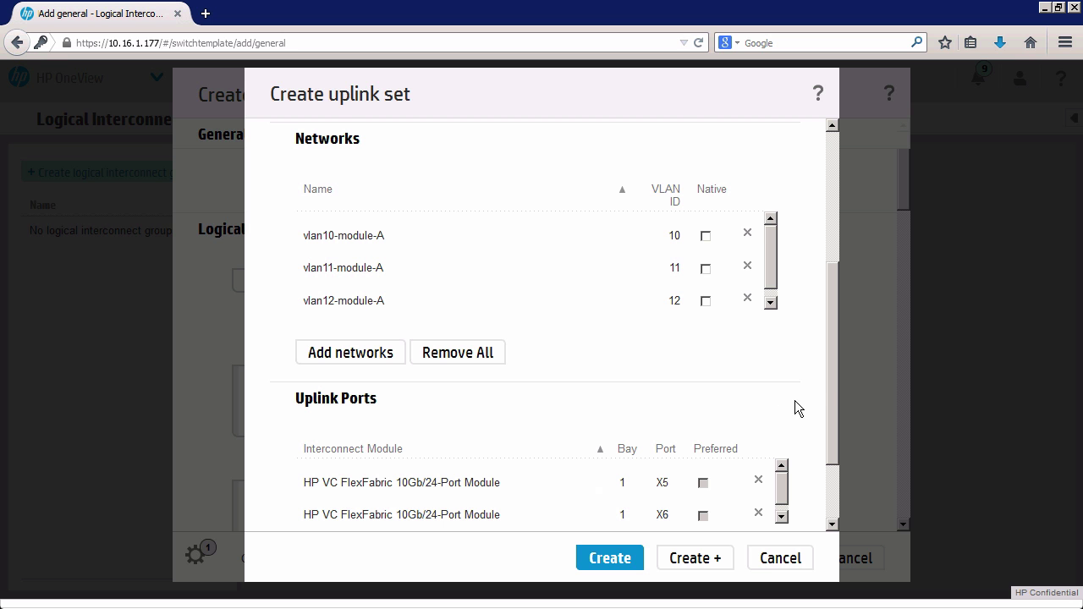
Copy the name My-Eth-uplink-trunk-A, then save the uplink set and begin another.
left_click_drag(833, 367, 834, 443)
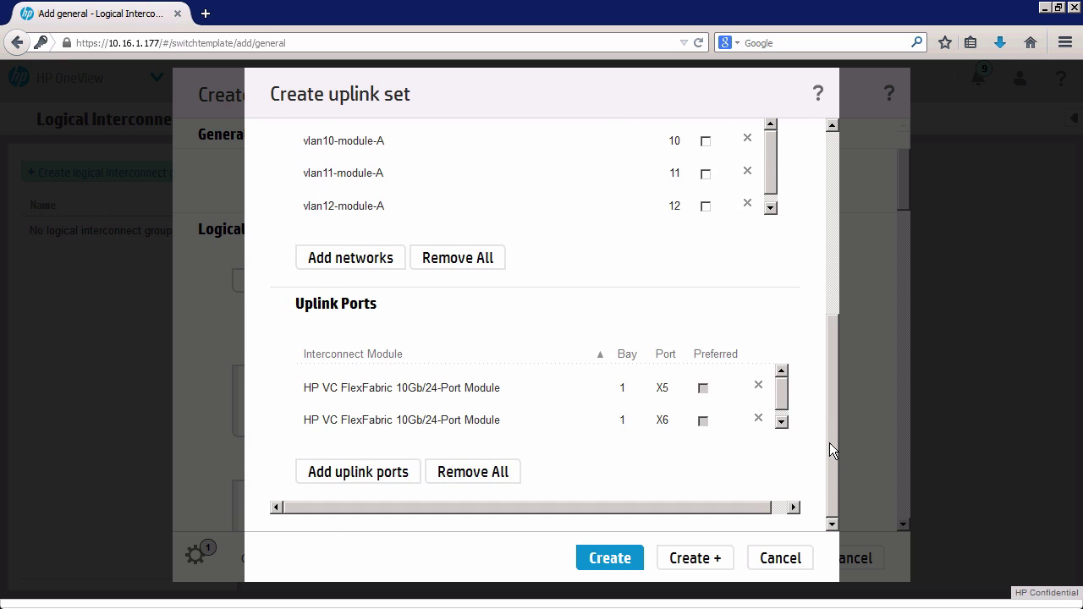
left_click_drag(825, 388, 819, 489)
left_click_drag(835, 400, 825, 448)
mouse_move(832, 421)
left_mouse_down()
mouse_move(830, 359)
mouse_move(829, 400)
left_mouse_up()
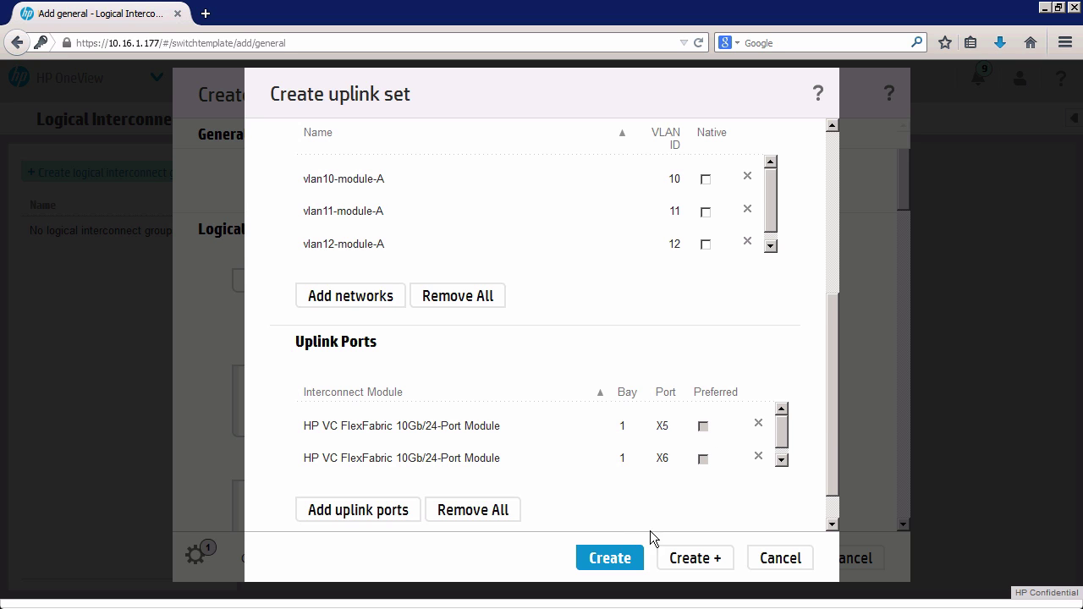
scroll(835, 471, "down", 1)
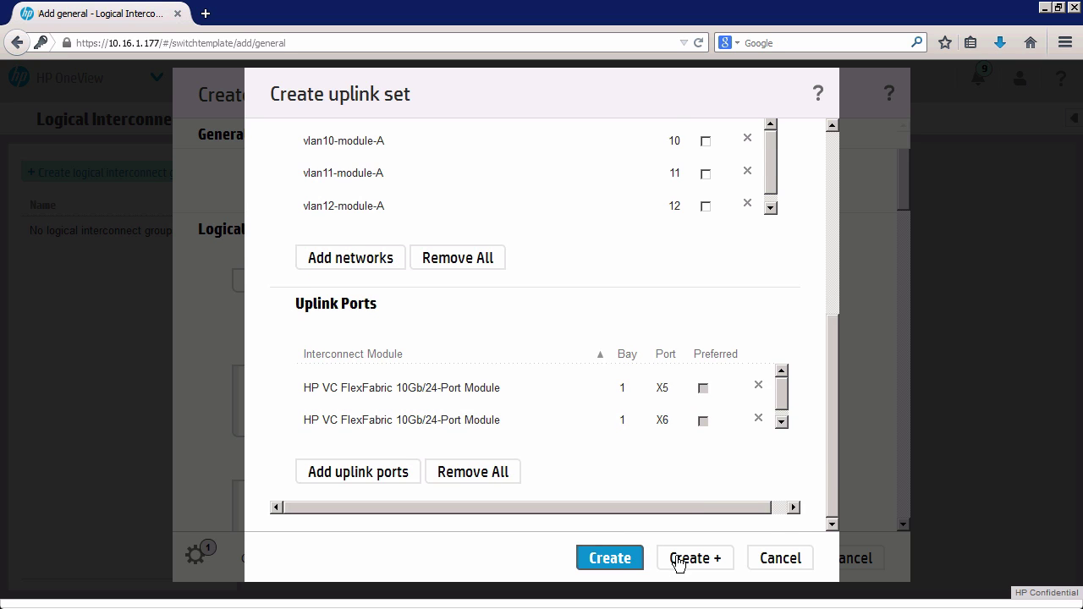
left_click_drag(826, 345, 840, 176)
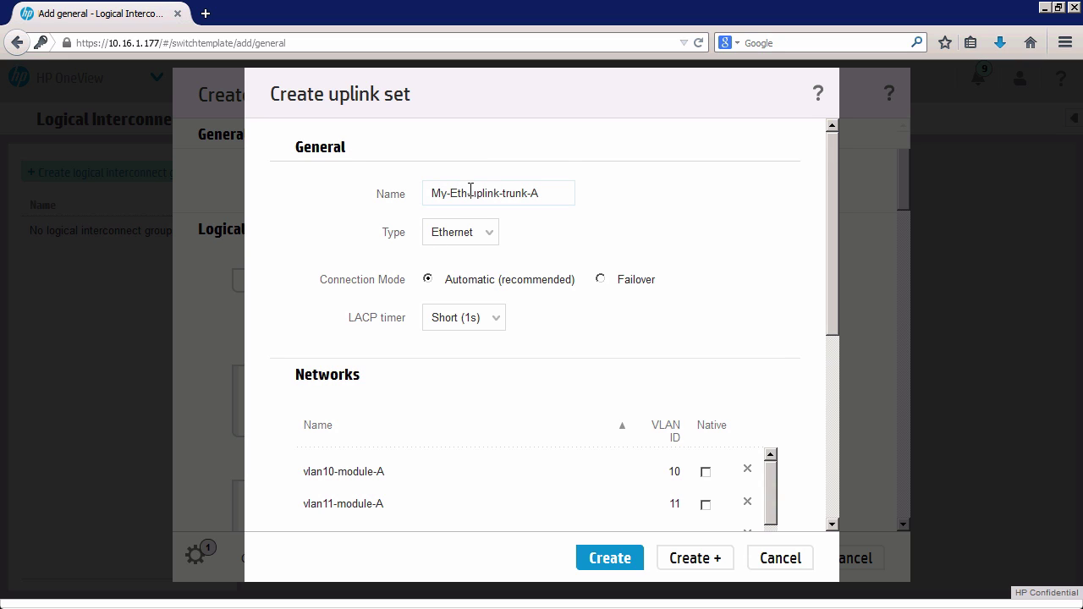
left_click_drag(553, 192, 408, 191)
key("cmd+c")
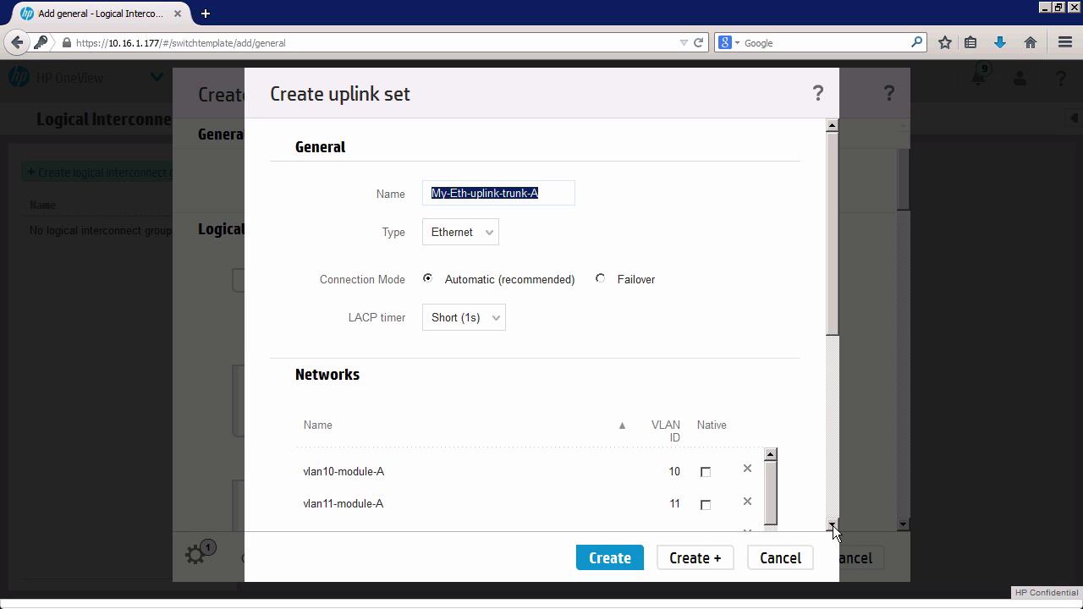
scroll(833, 525, "down", 3)
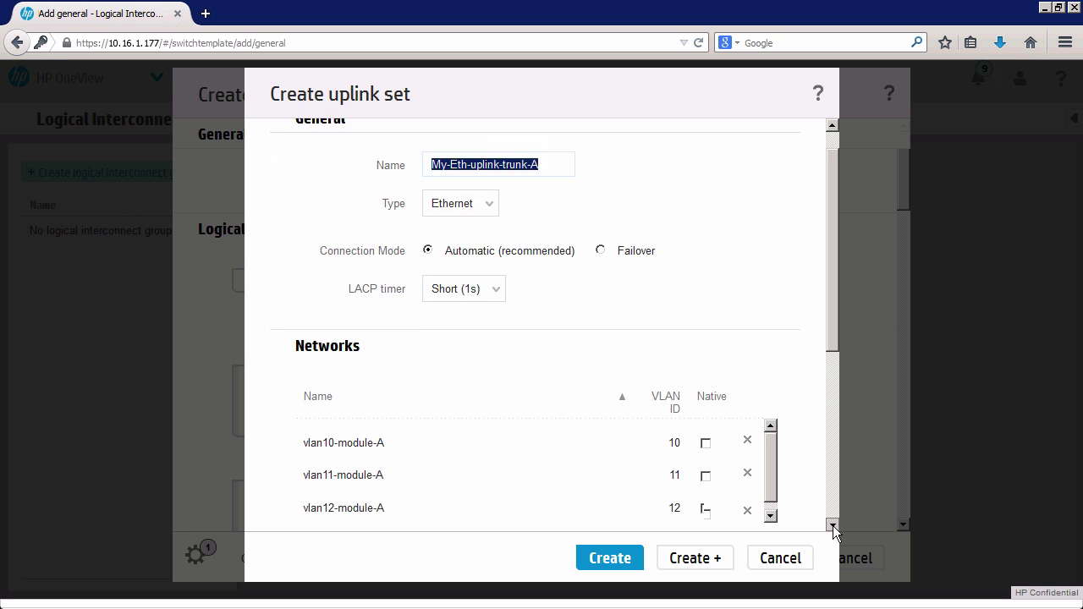
left_click(692, 561)
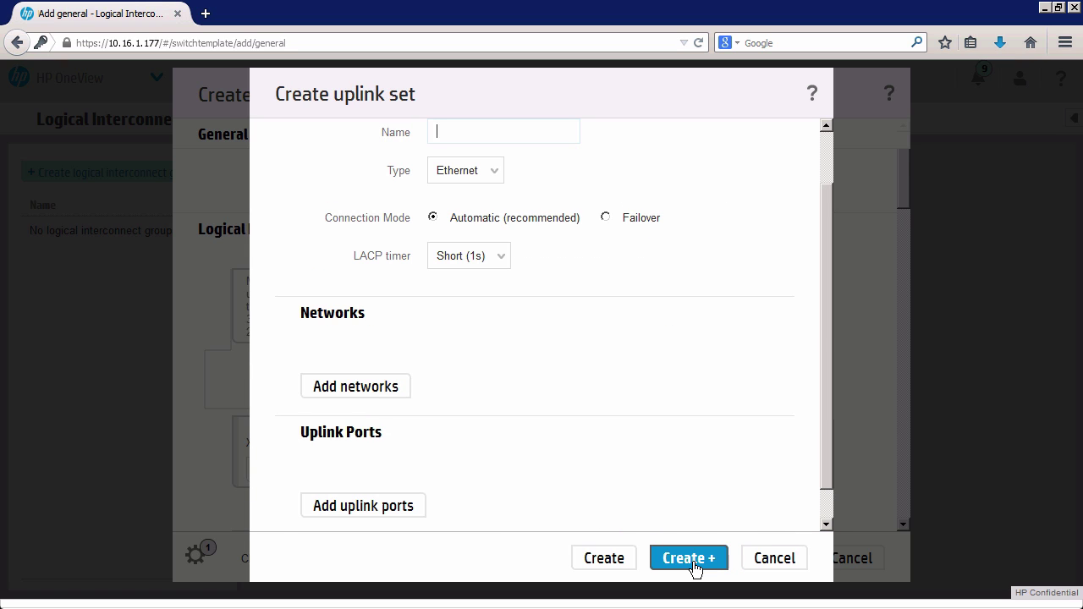
Name the new uplink set My-Eth-uplink-trunk-B from the pasted trunk-A name.
right_click(476, 129)
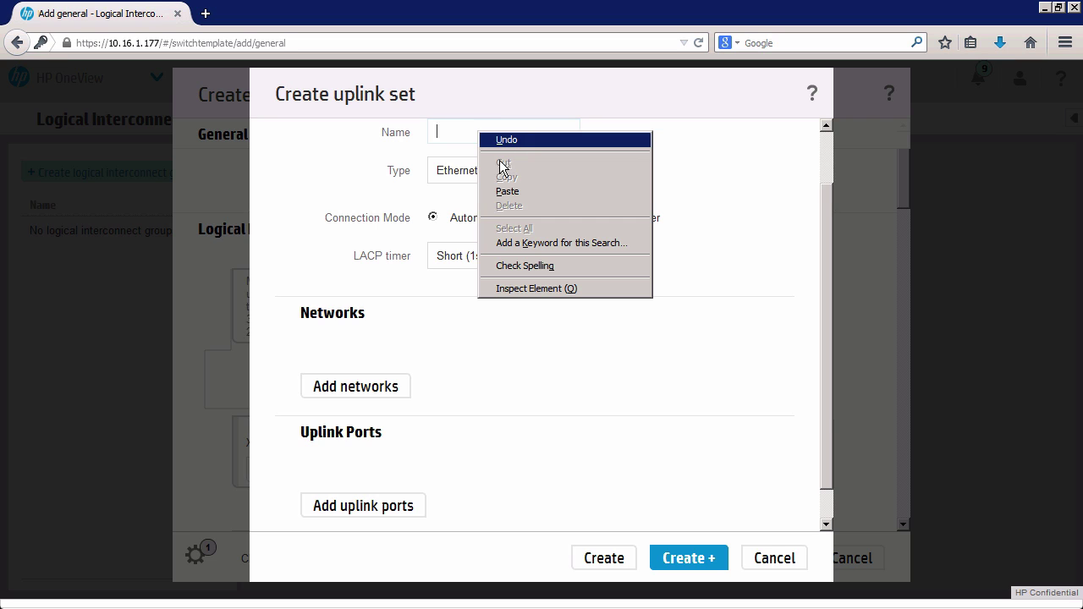
left_click(504, 191)
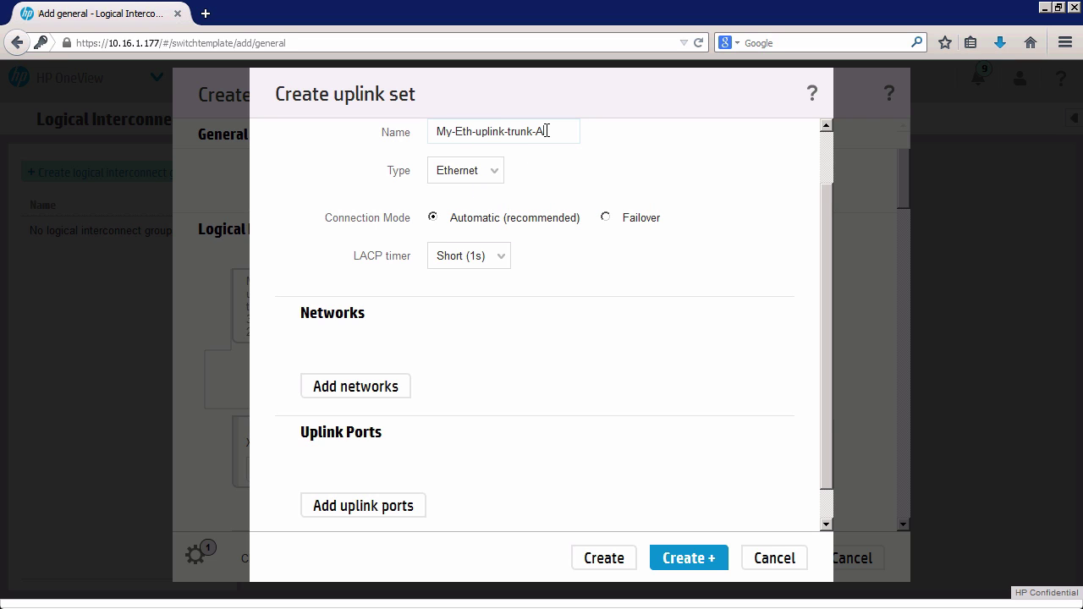
key("BackSpace")
type("B")
Add networks vlan10-module-B, vlan11-module-B and vlan12-module-B to the uplink set.
left_click(380, 390)
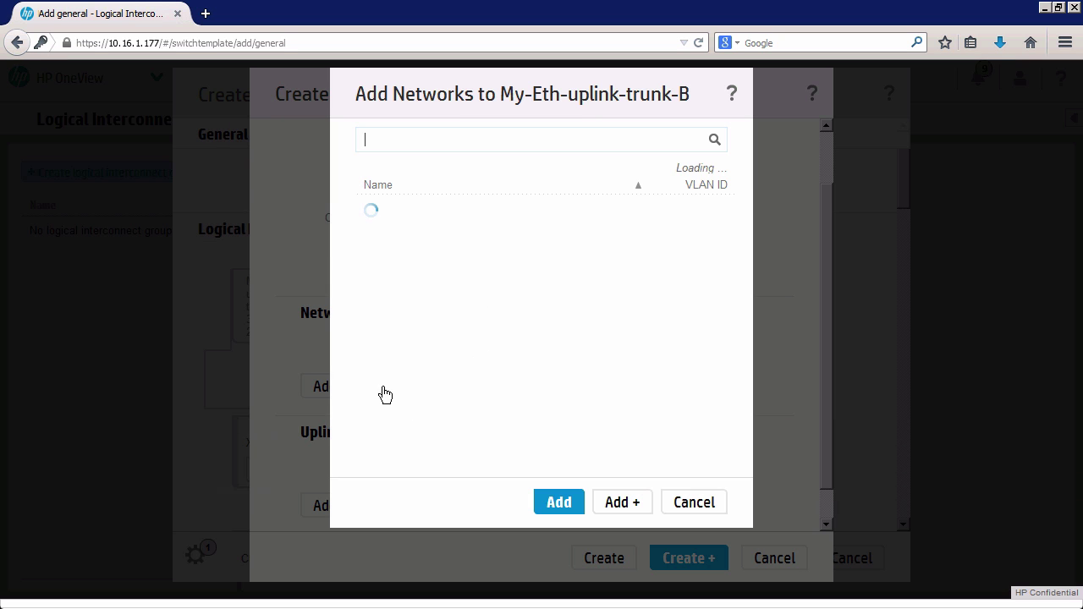
left_click(450, 242)
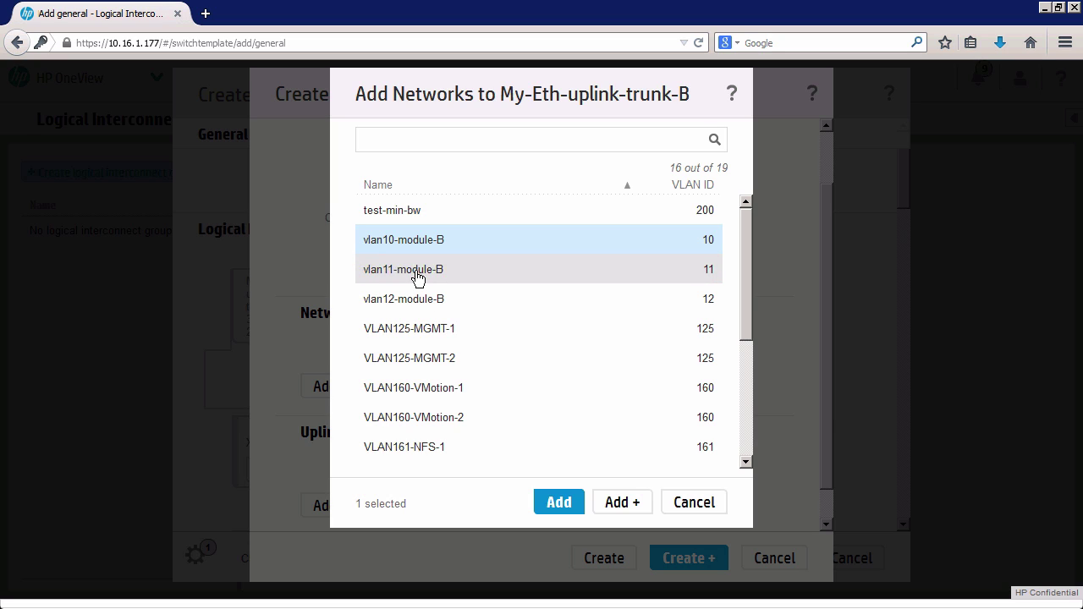
left_click(426, 303, "shift")
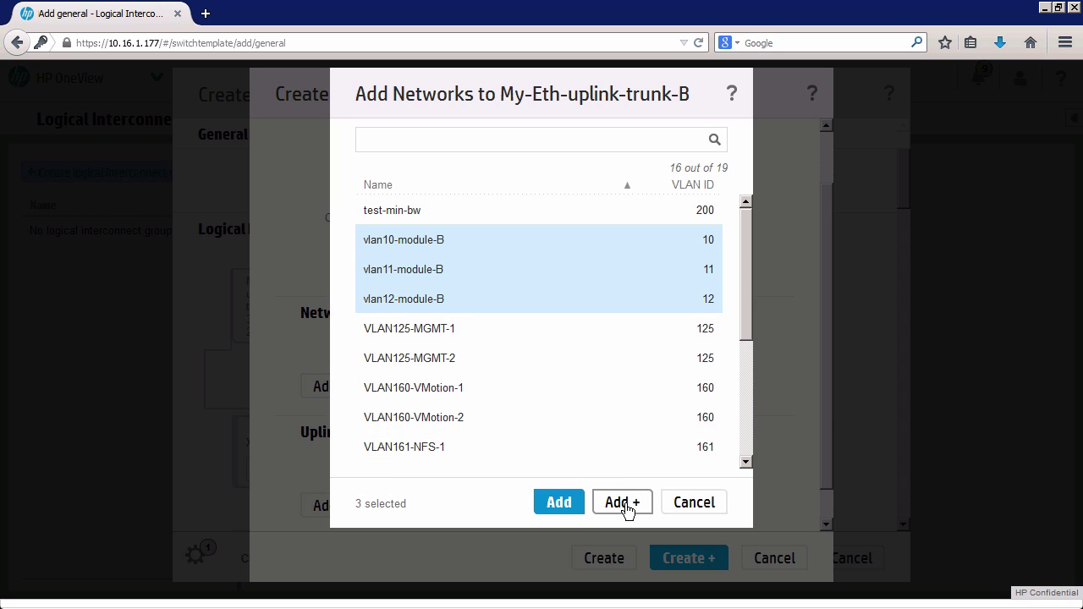
left_click(560, 504)
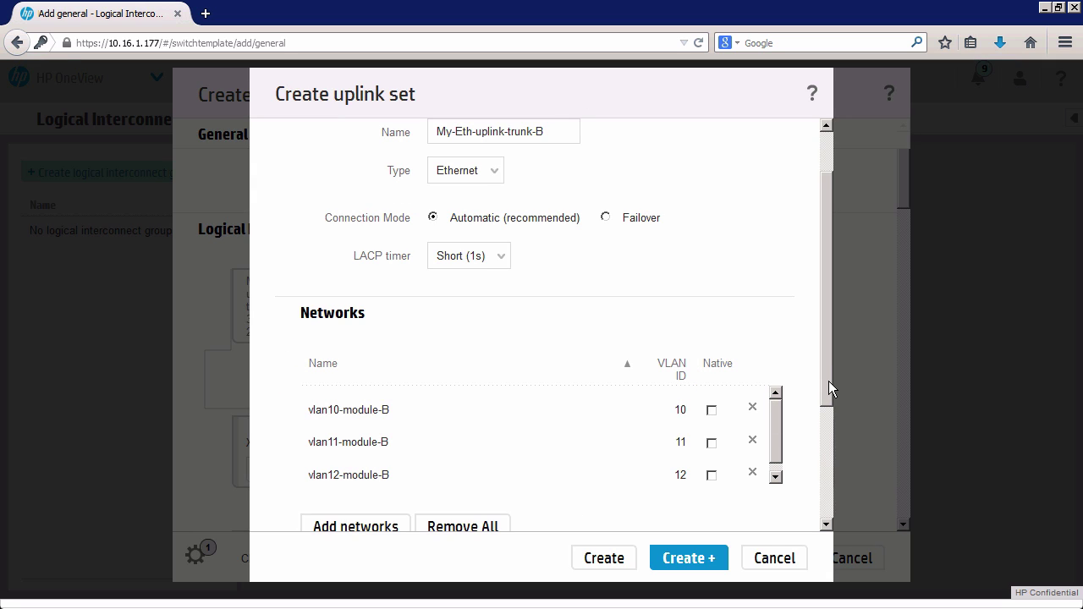
Add bay 2 uplink ports X5 and X6 to My-Eth-uplink-trunk-B.
left_click_drag(828, 381, 807, 513)
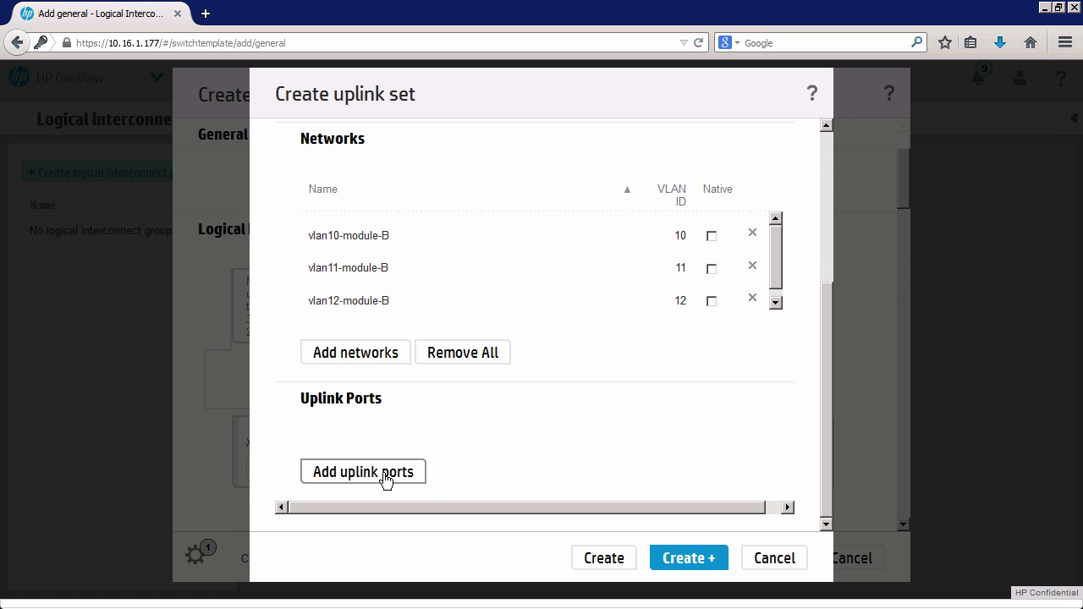
left_click(382, 478)
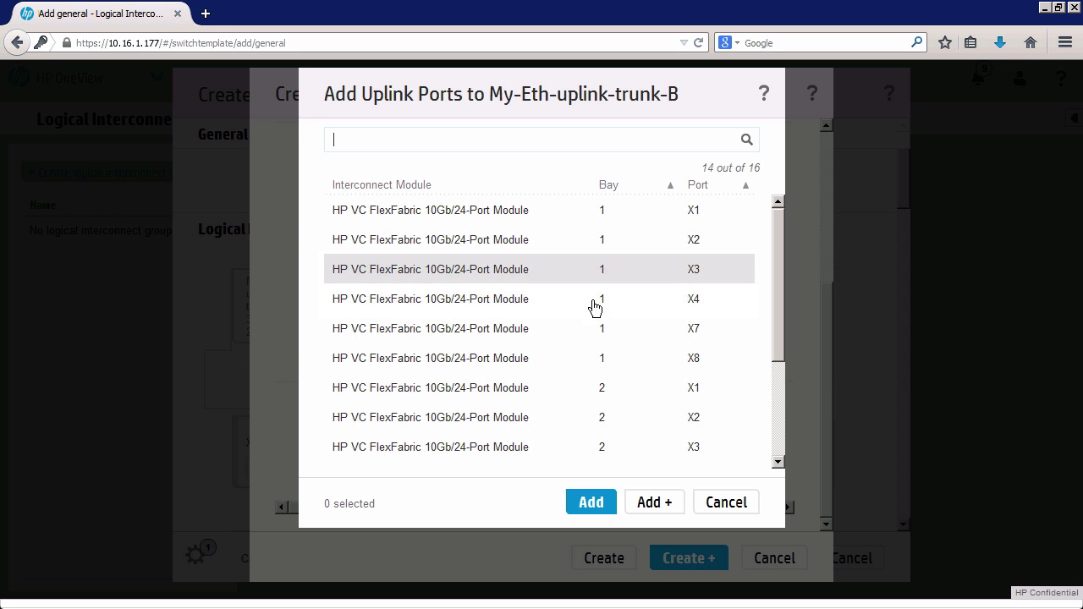
left_click_drag(781, 333, 779, 400)
left_click(541, 372)
left_click(541, 391)
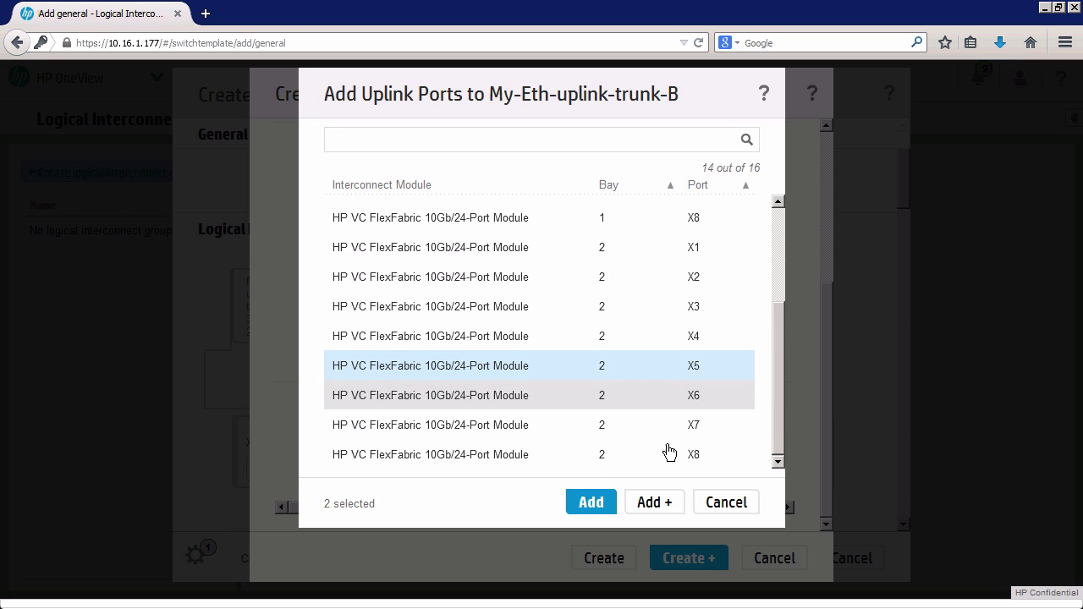
left_click(588, 504)
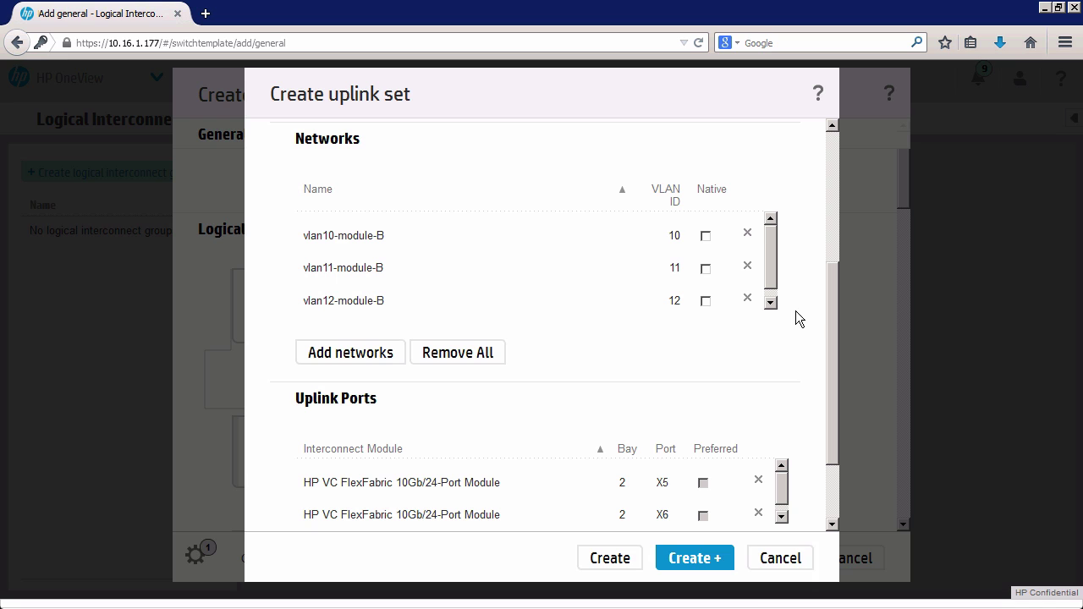
Save uplink set My-Eth-uplink-trunk-B into the My-IO-Bay-template group.
left_click_drag(836, 349, 825, 306)
scroll(820, 338, "down", 1)
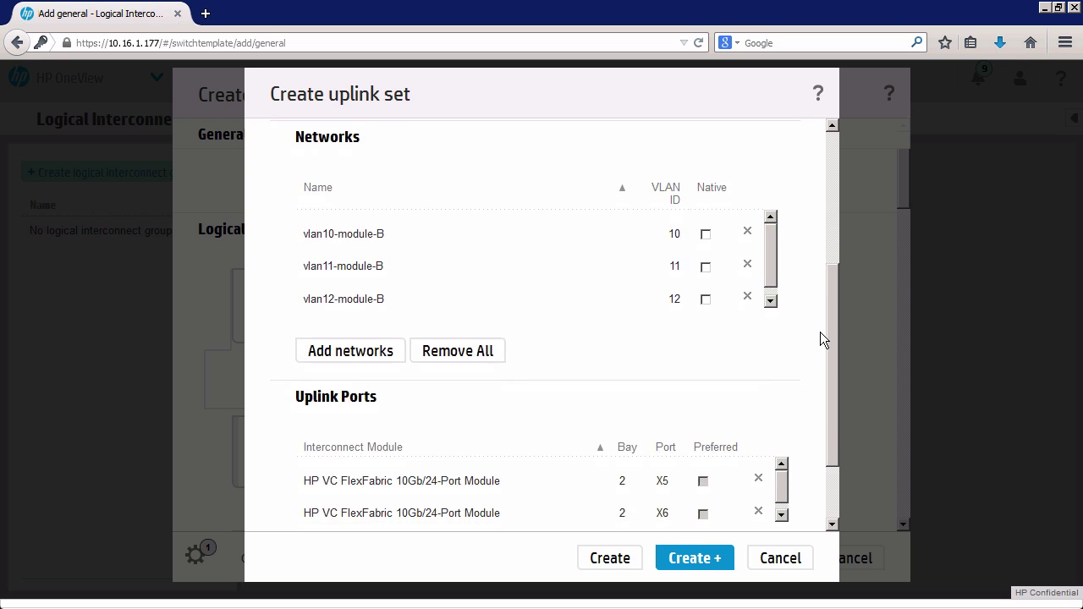
scroll(819, 332, "up", 1)
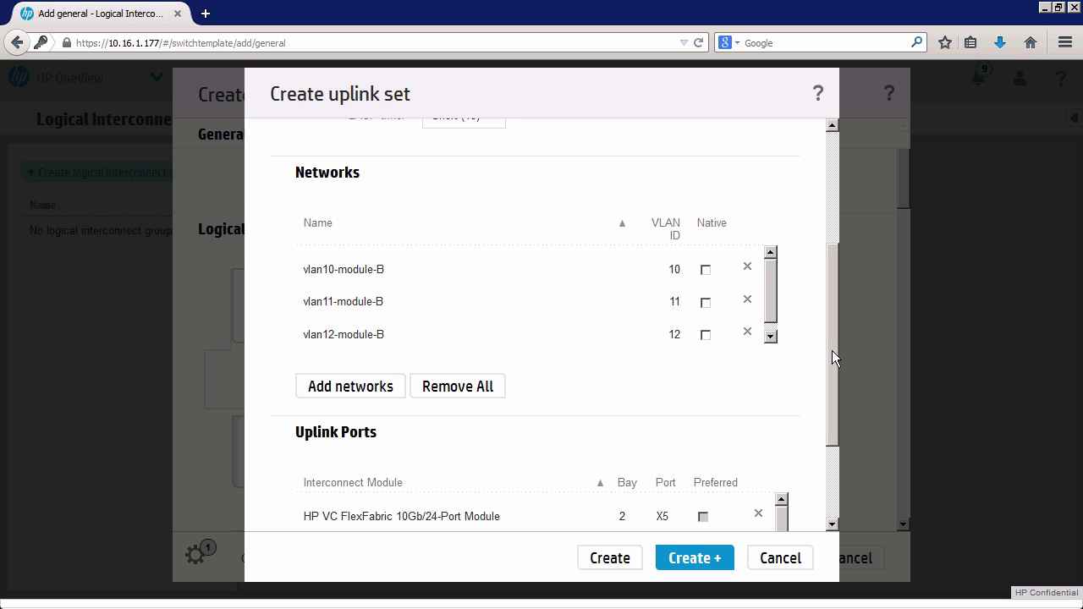
scroll(832, 350, "down", 2)
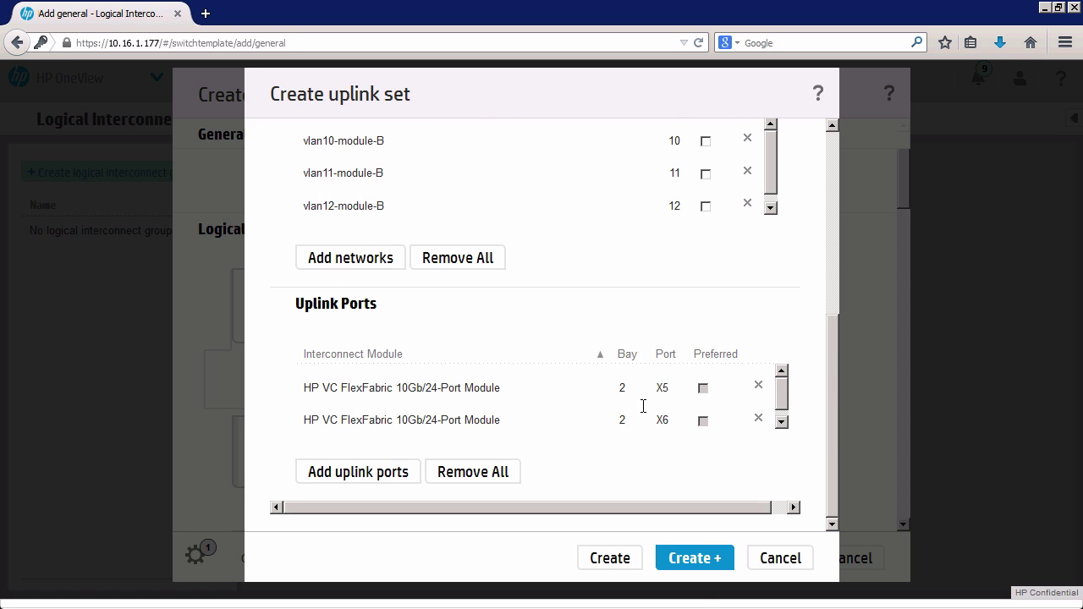
left_click(608, 563)
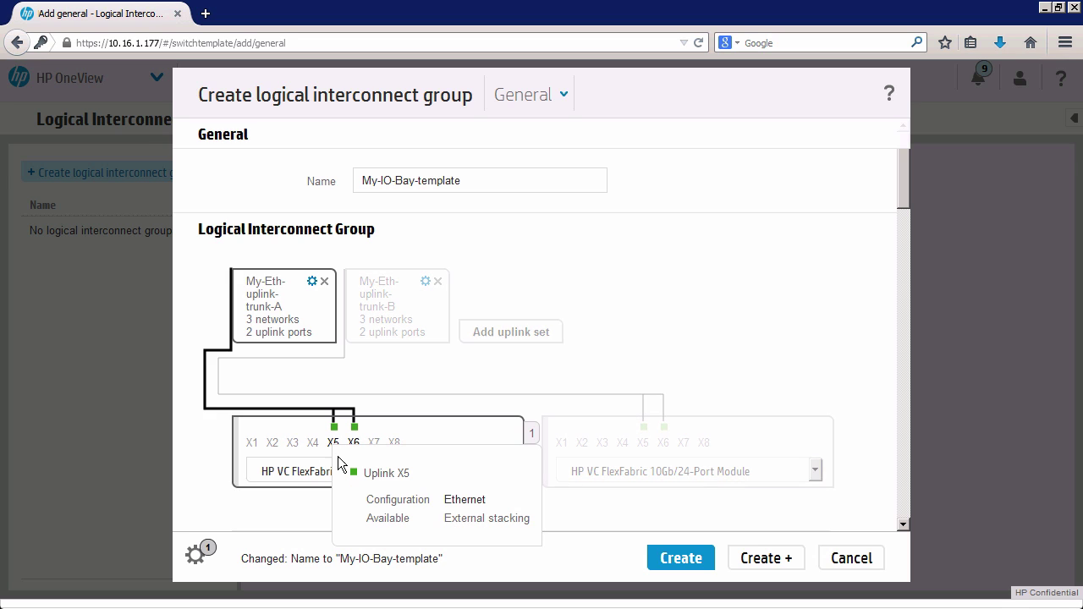
mouse_move(395, 442)
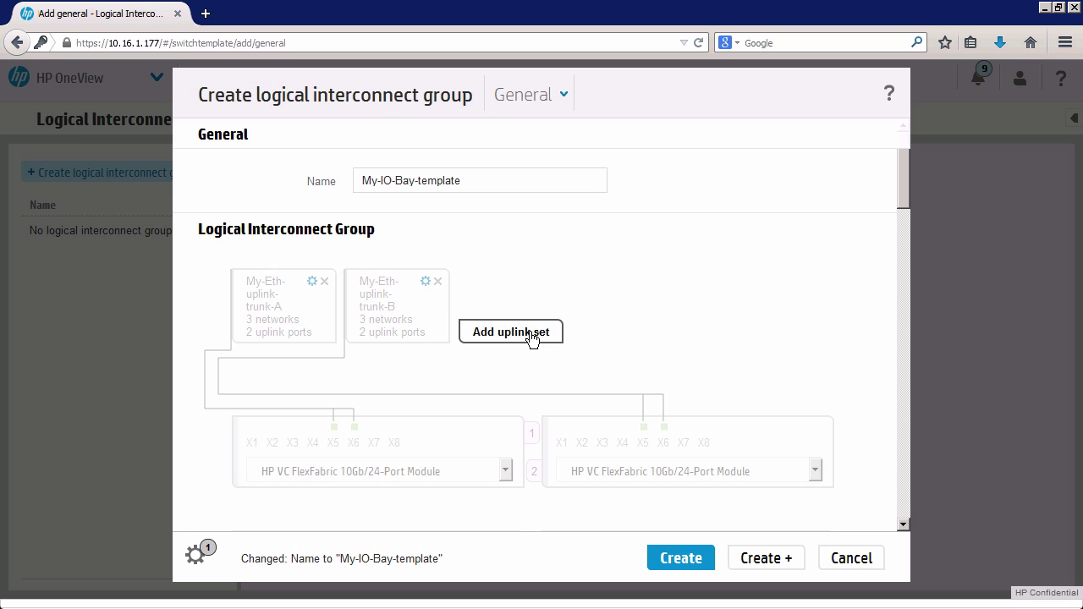
Start another uplink set and name it My-FC-uplink-A.
left_click(531, 337)
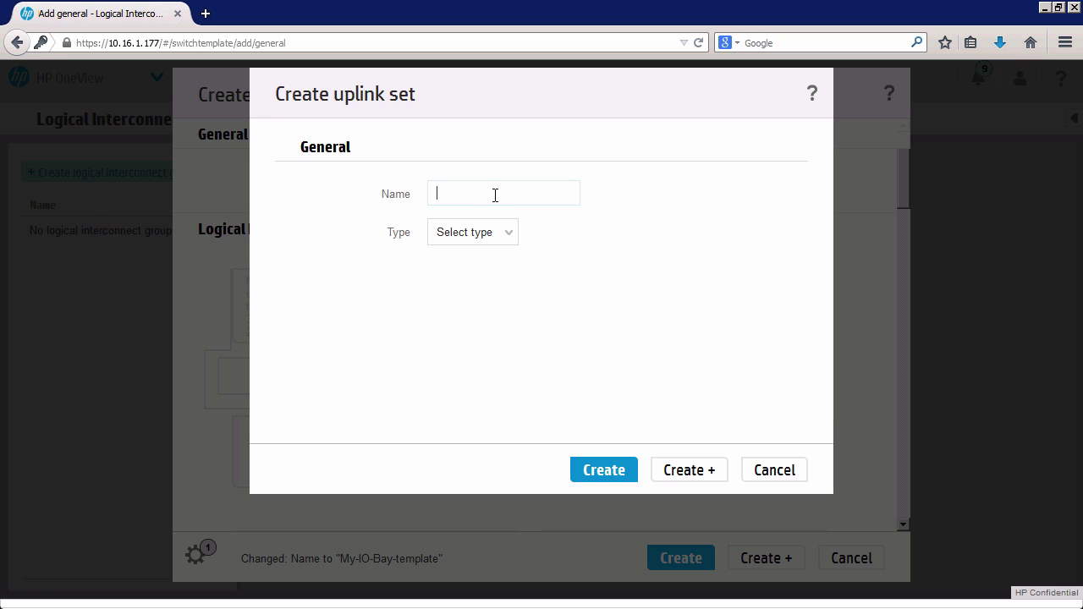
type("My-FC-uplink-1")
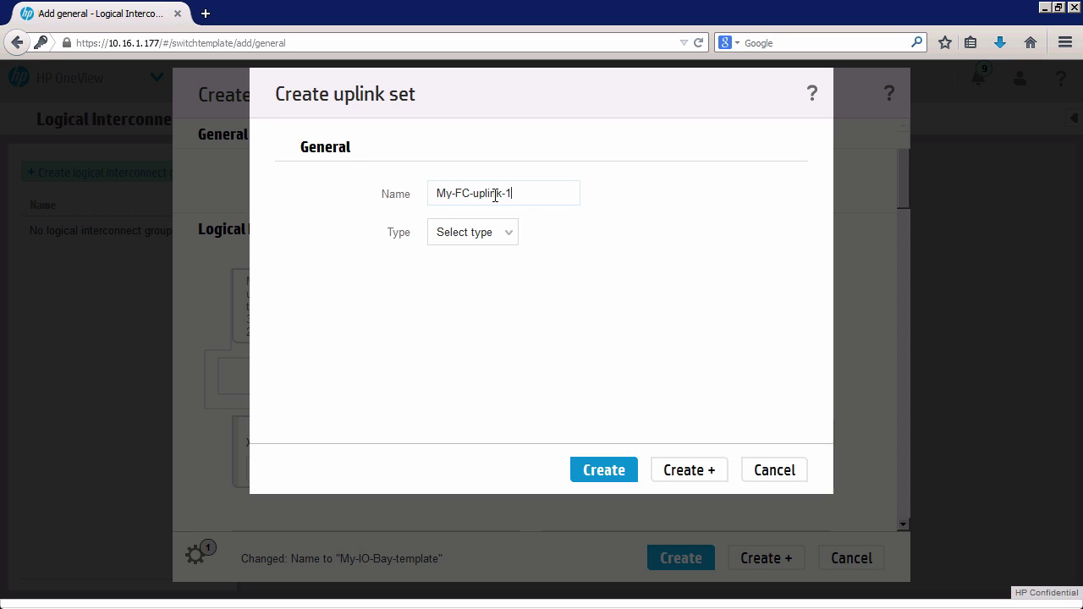
key("BackSpace")
type("A")
Set its type to Fibre Channel, check the network list, then discard the uplink set.
left_click(509, 234)
left_click(476, 286)
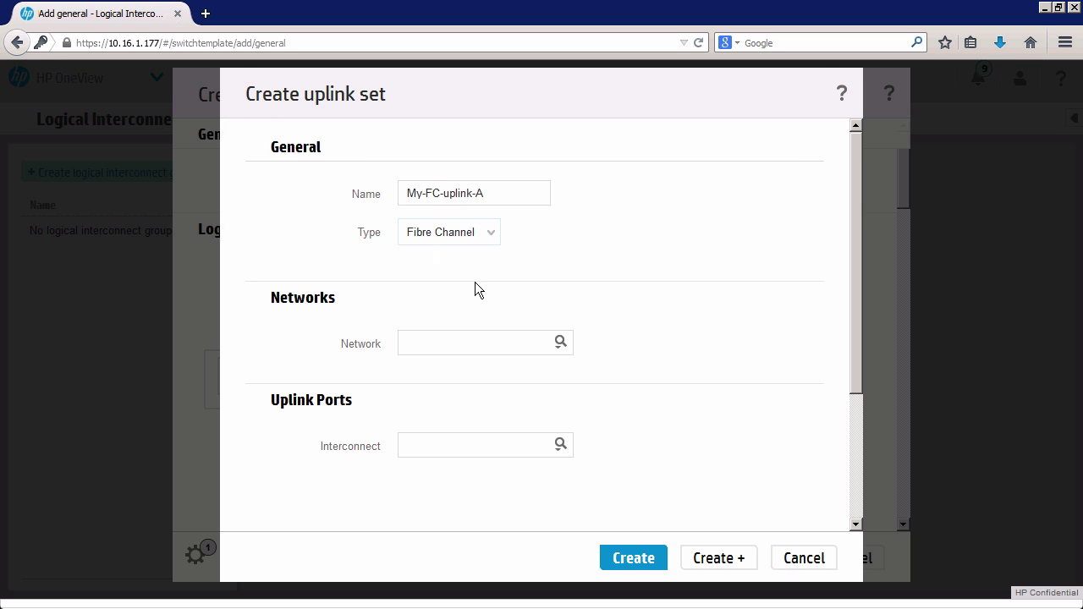
left_click(558, 345)
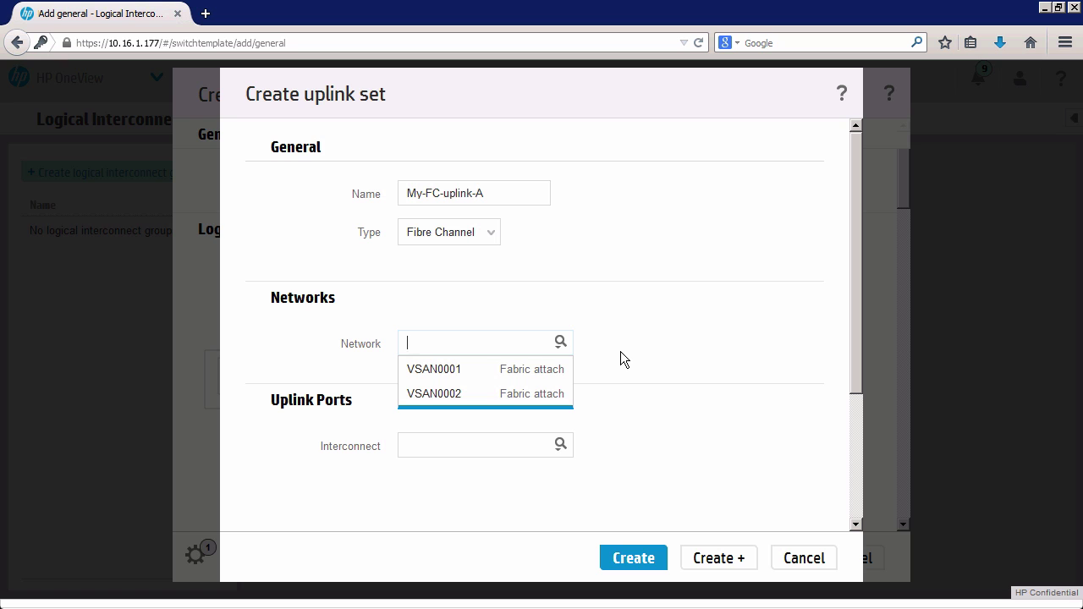
left_click(620, 351)
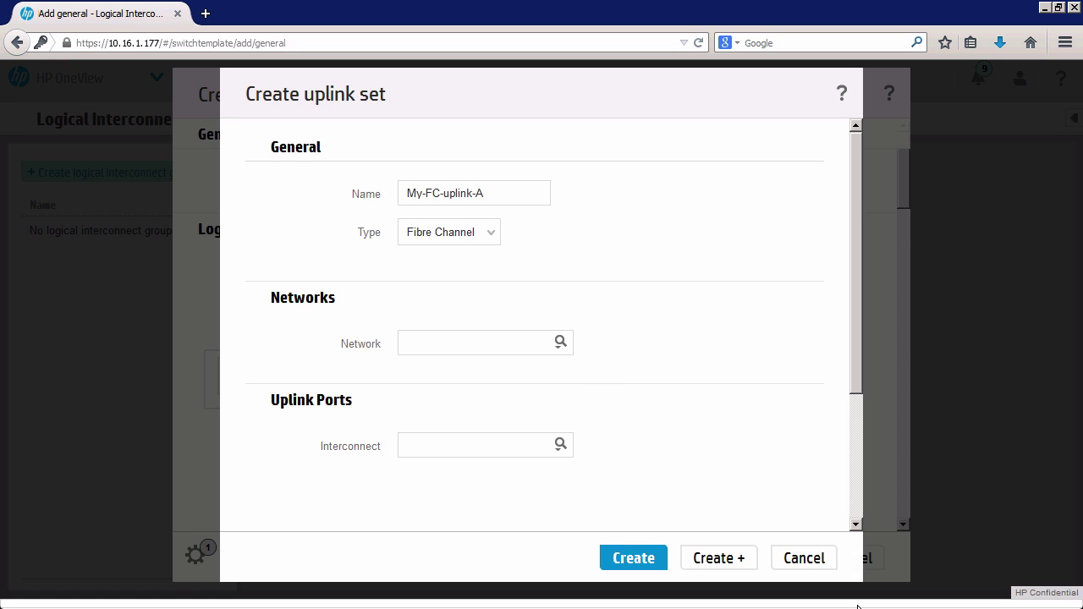
left_click(812, 559)
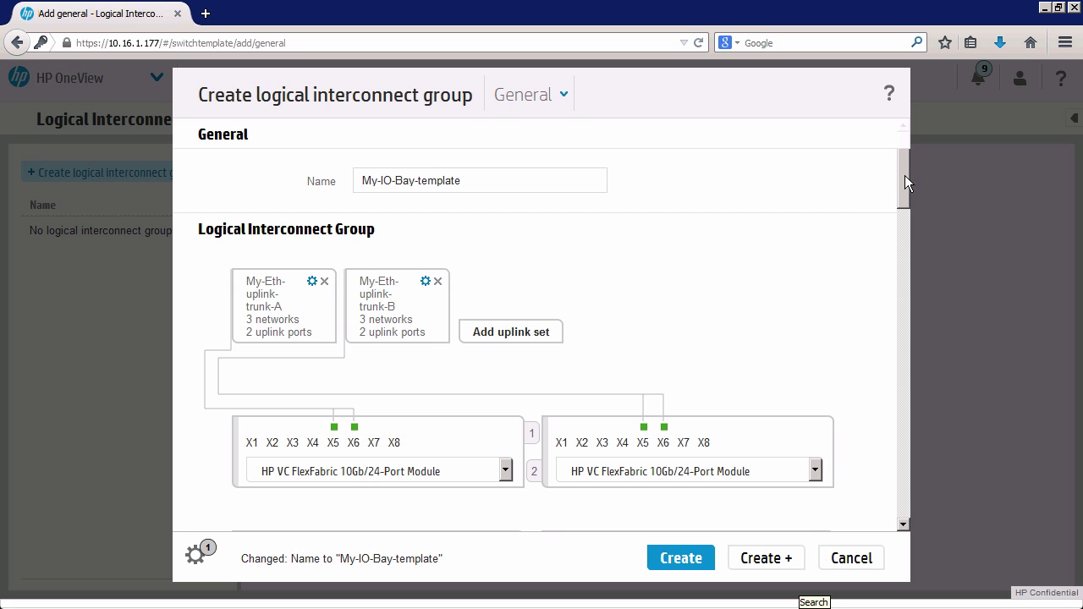
Try a new Fibre Channel uplink set, check its networks, and cancel it.
left_click_drag(904, 176, 885, 151)
left_click(496, 337)
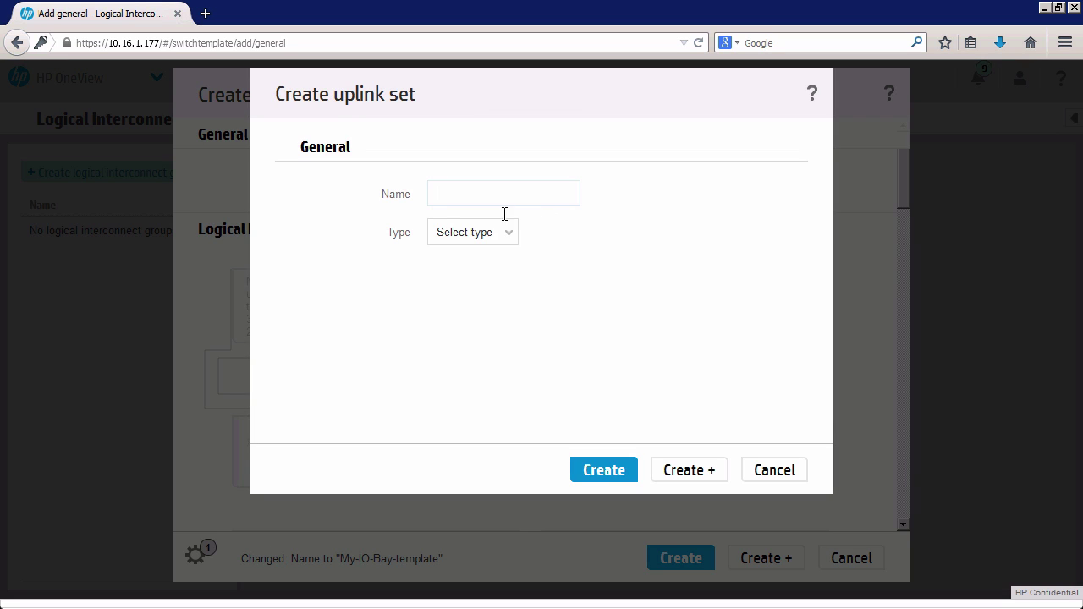
left_click(510, 237)
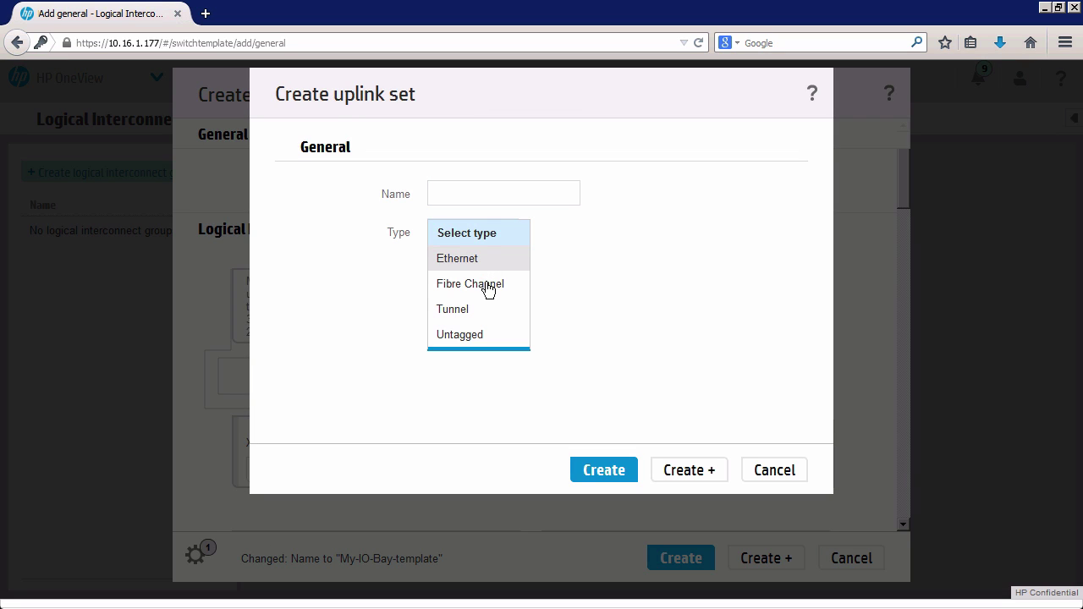
left_click(489, 287)
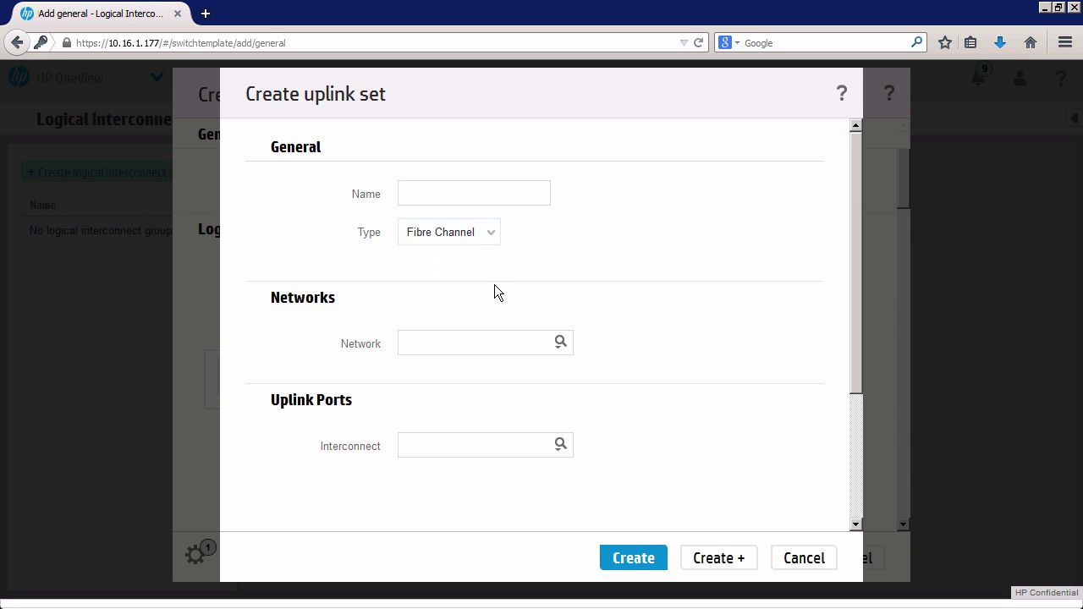
left_click(560, 343)
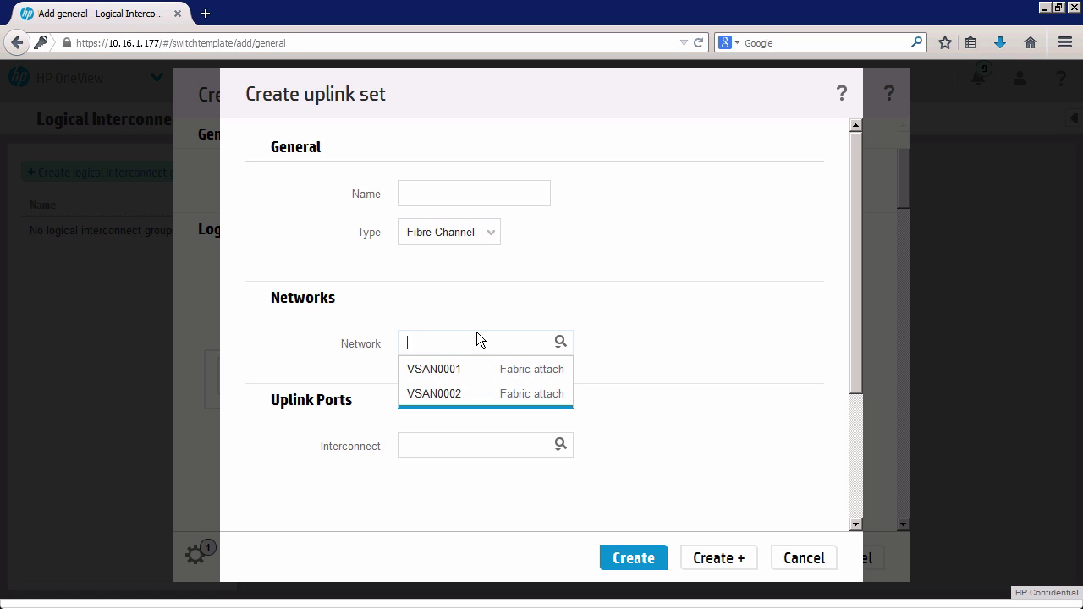
left_click(490, 305)
left_click(810, 562)
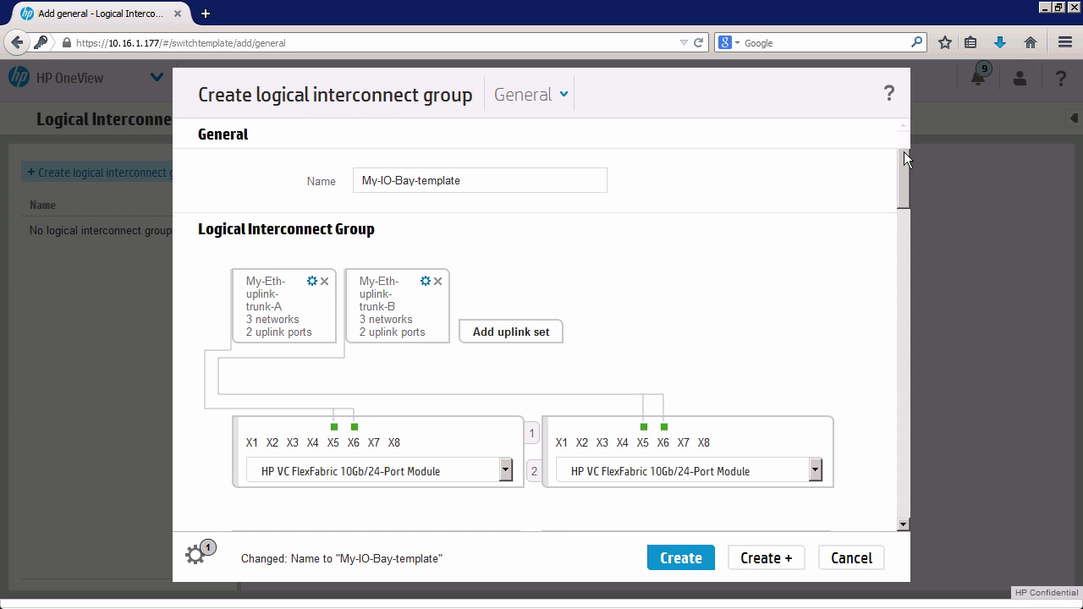
Review the interconnect bays and create logical interconnect group My-IO-Bay-template.
scroll(903, 199, "down", 3)
left_click_drag(903, 209, 906, 234)
scroll(862, 283, "down", 1)
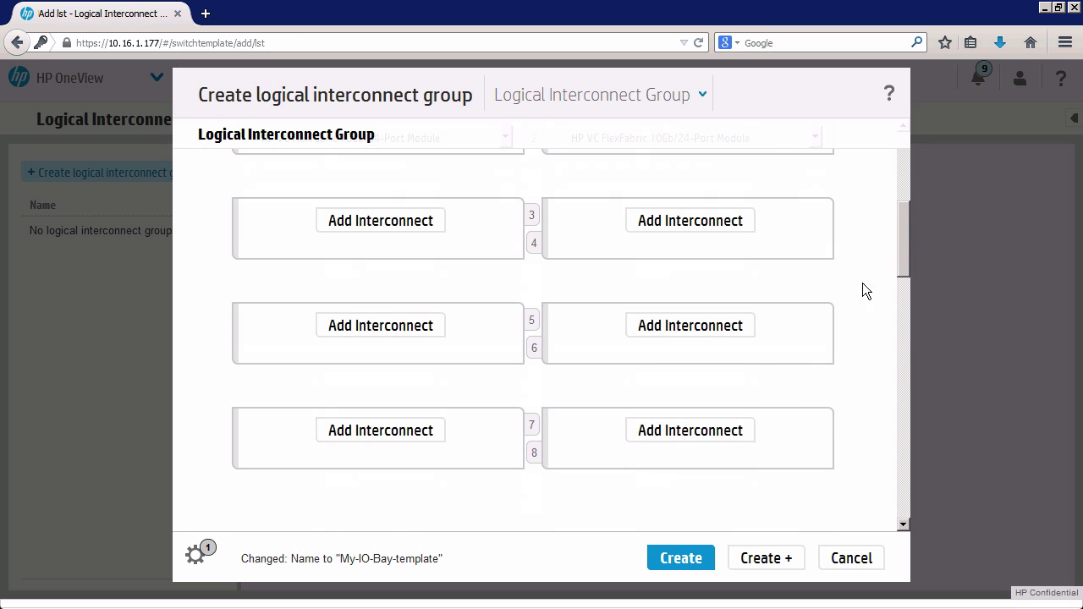
left_click(679, 559)
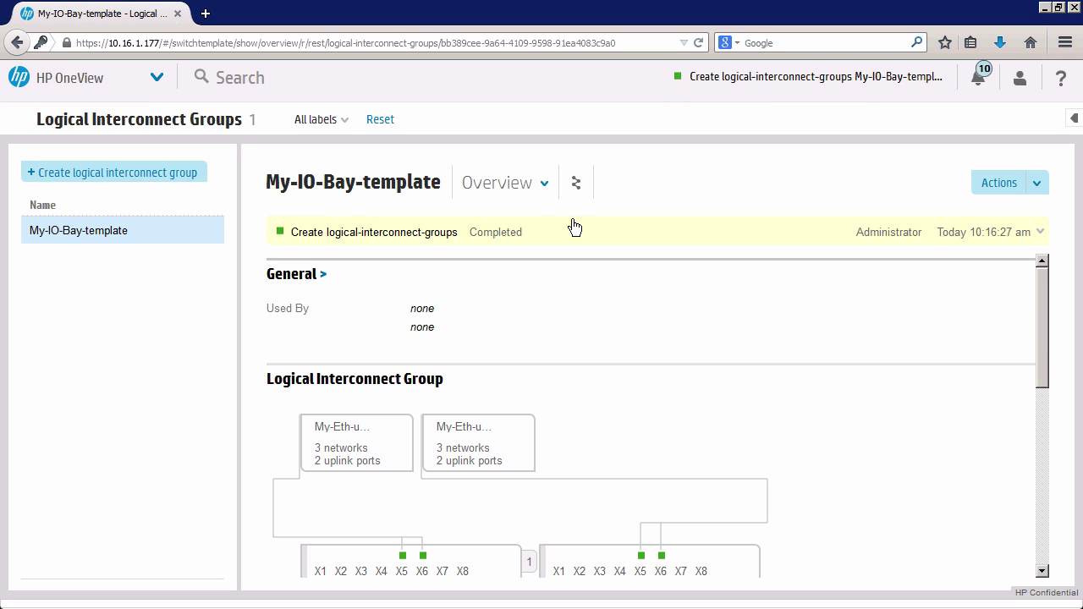
Go to the Networks page (22 networks) and start a new network.
left_click(145, 80)
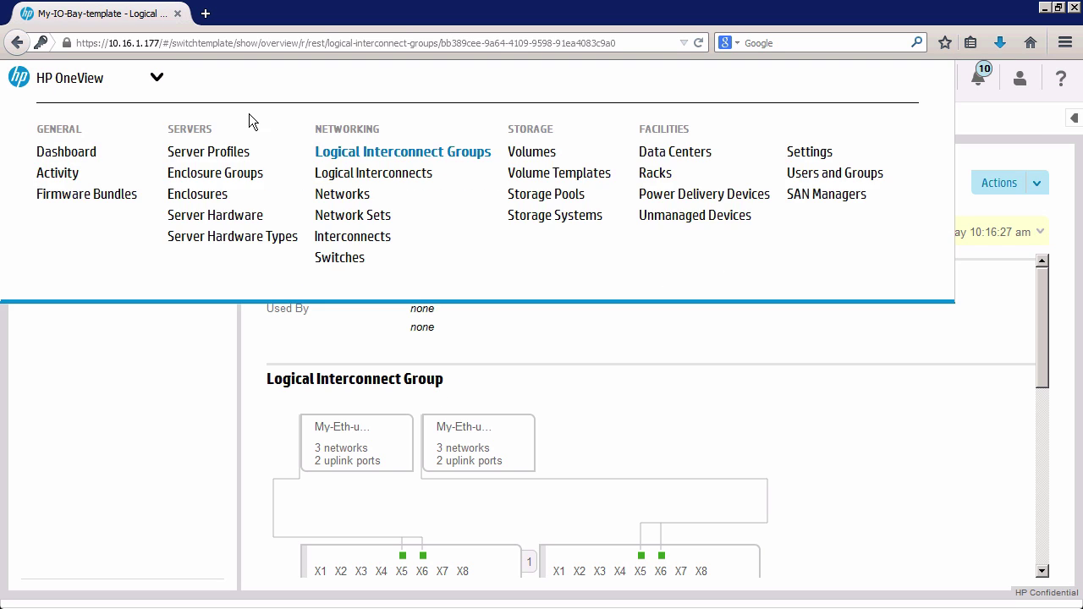
left_click(336, 195)
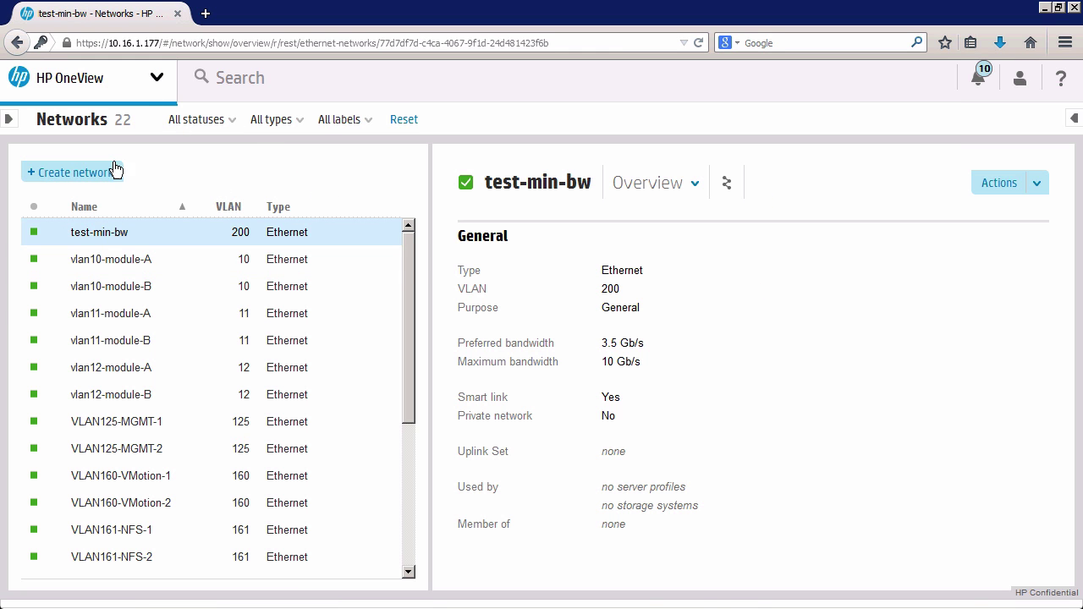
left_click(93, 176)
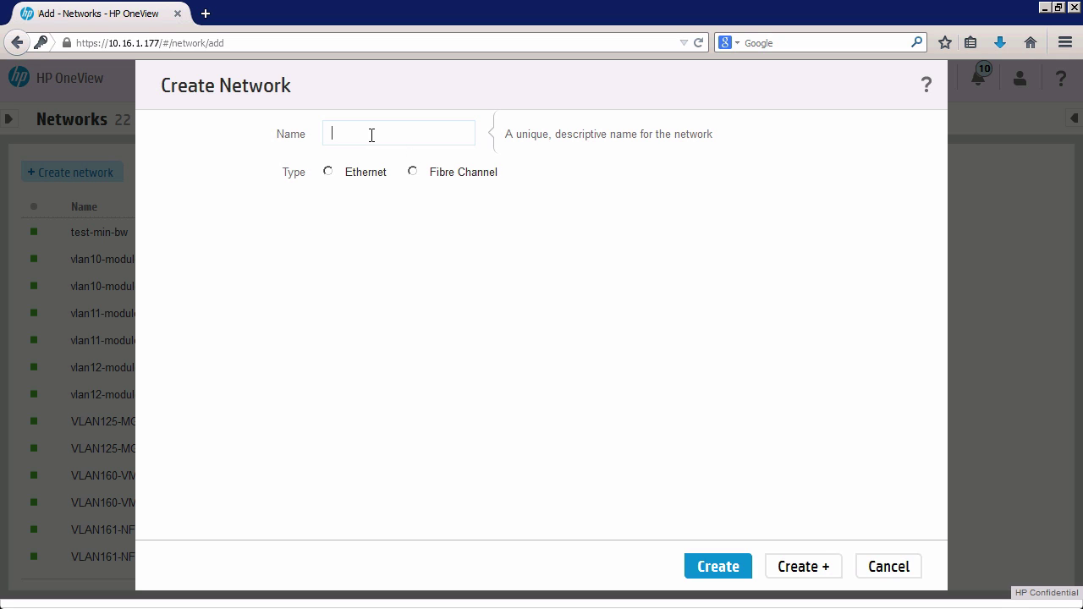
Name the network FC-VC-fabric-A and make it Fibre Channel with Fabric attach.
type("FC-")
type("VC-fabric-")
type("a")
key("BackSpace")
type("A")
left_click(436, 173)
left_click(420, 203)
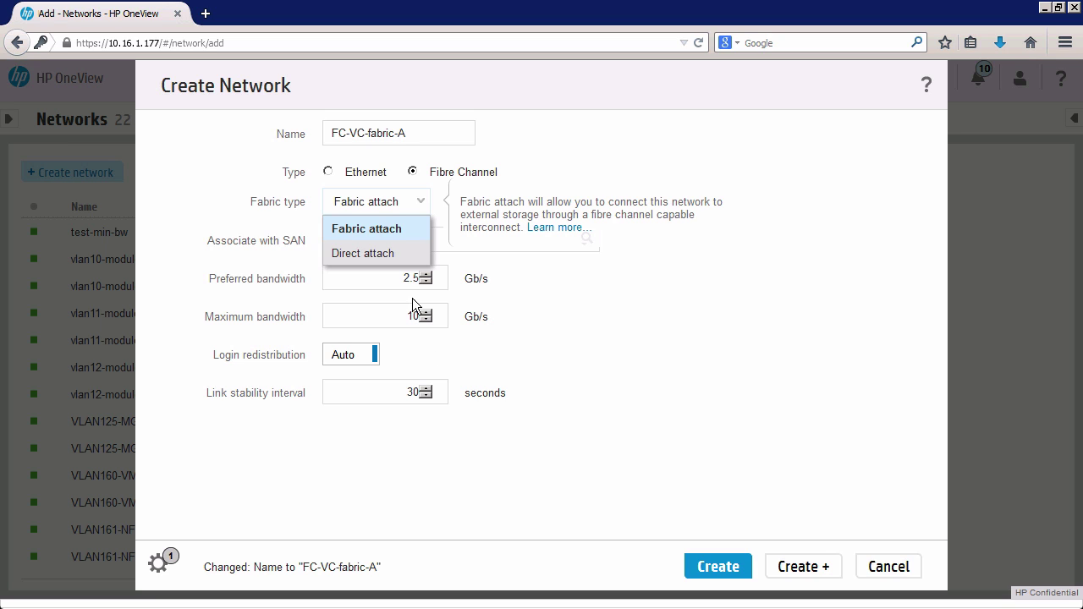
left_click(441, 453)
mouse_move(442, 244)
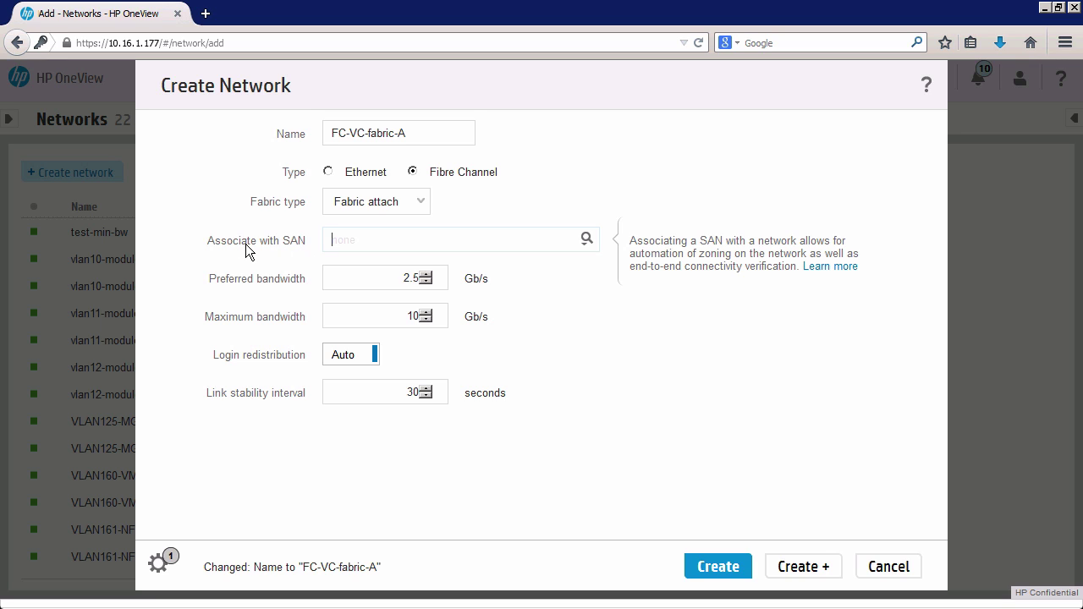
Keep 2.5 Gb/s preferred, 10 Gb/s maximum and 30 s link stability, and create it.
left_click(373, 242)
left_click(367, 282)
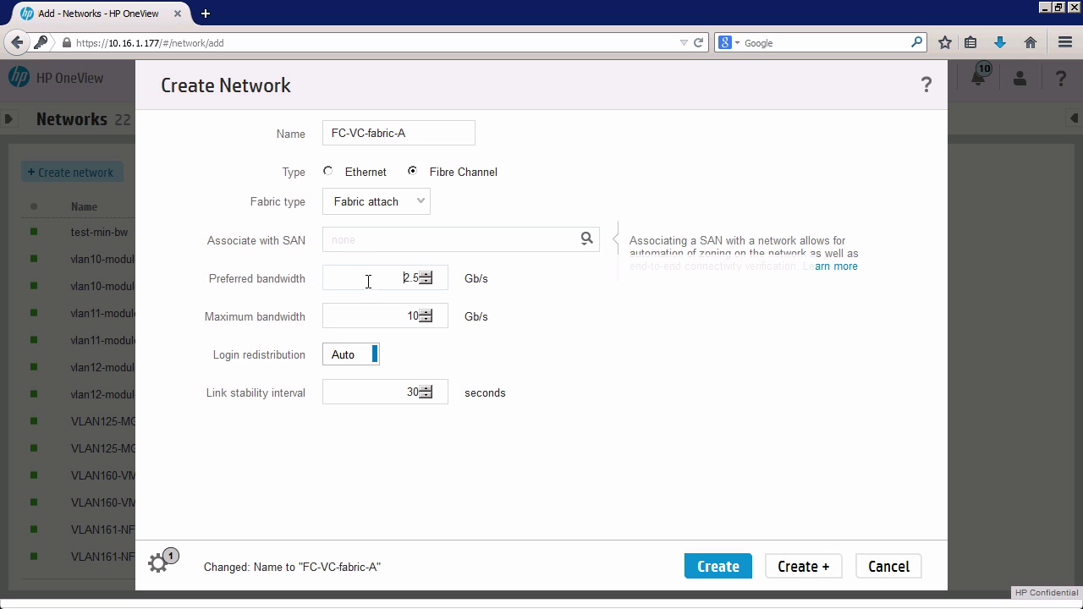
left_click(373, 318)
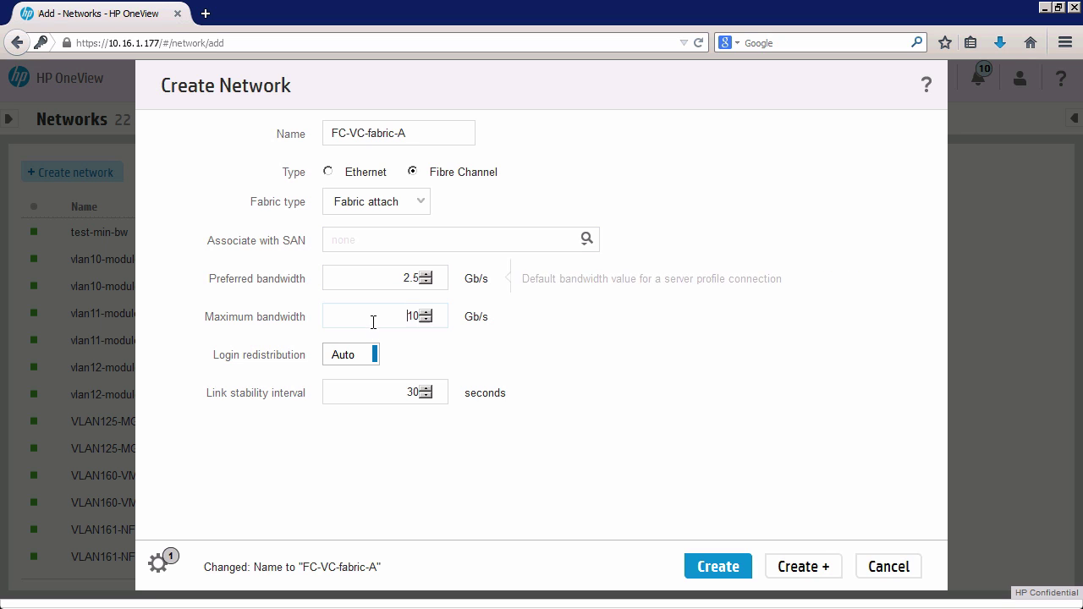
left_click(367, 402)
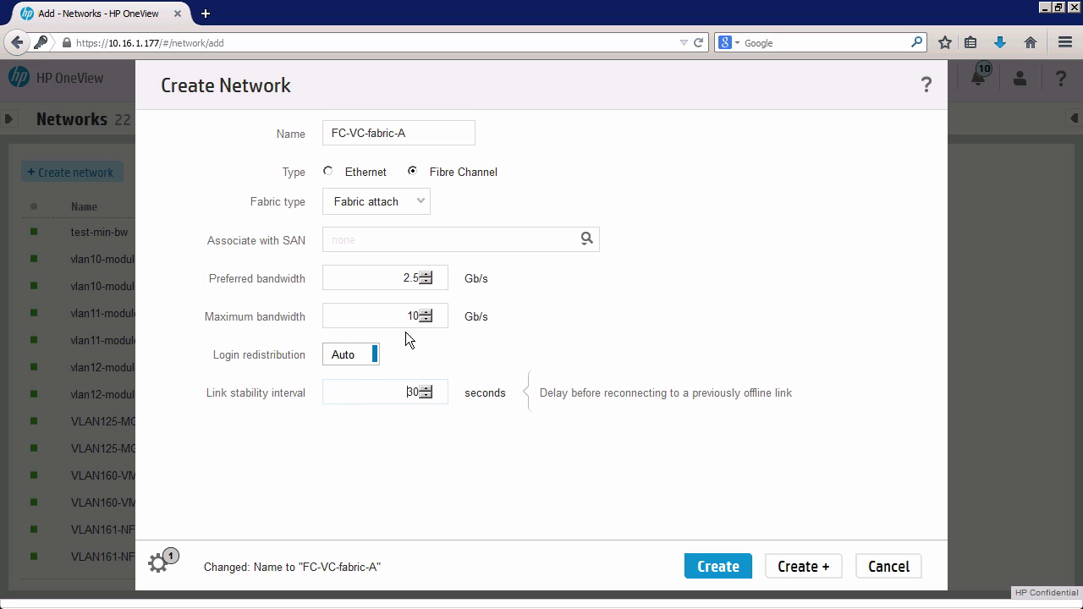
left_click(426, 424)
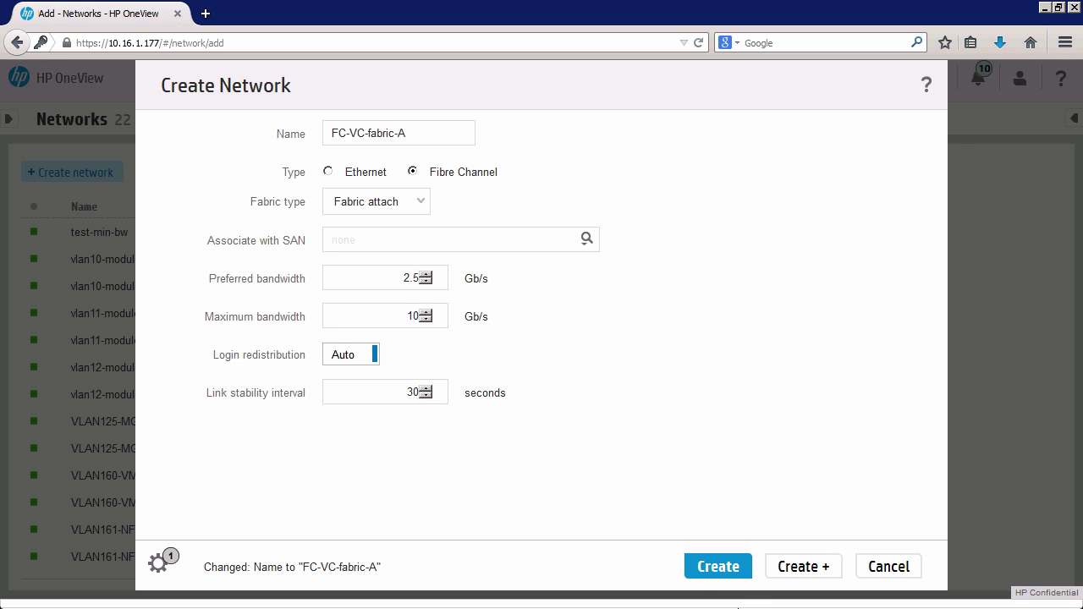
left_click(811, 568)
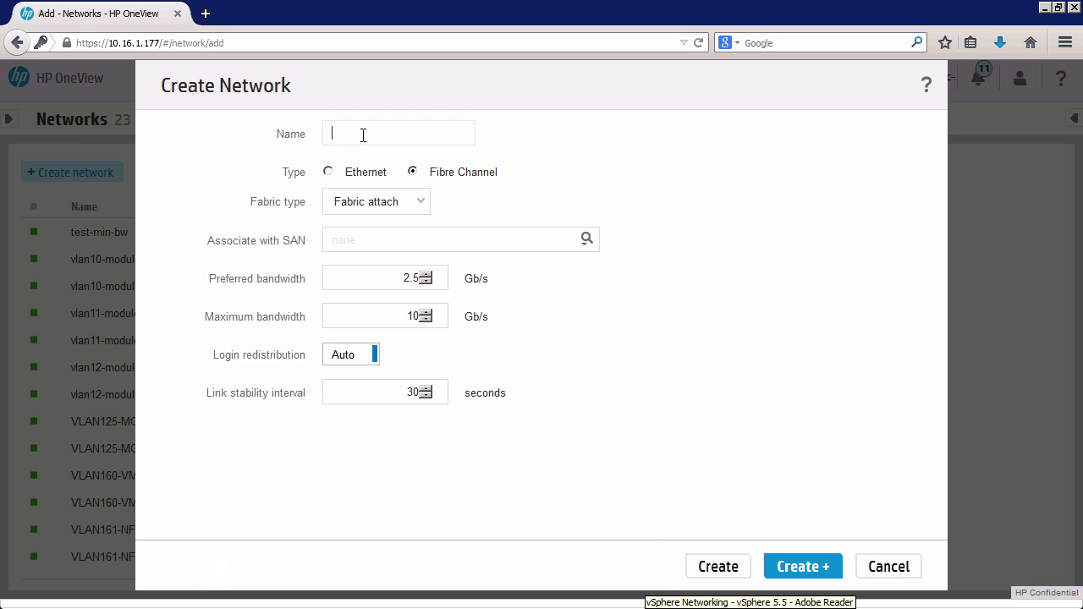
Create Fibre Channel network FC-VC-fabric-B with the same Fabric attach defaults.
type("FC")
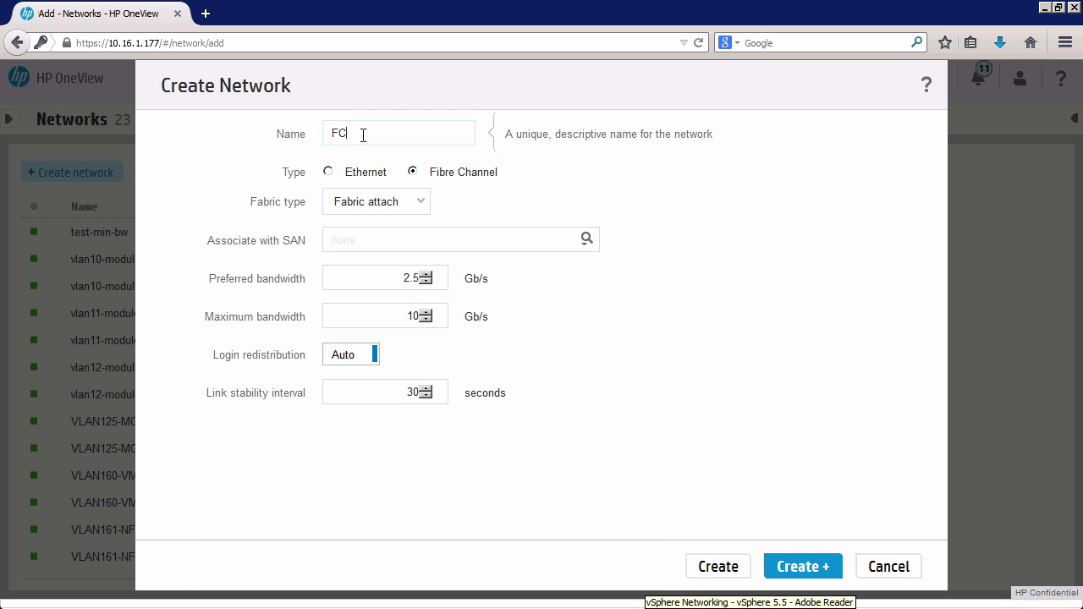
type("-")
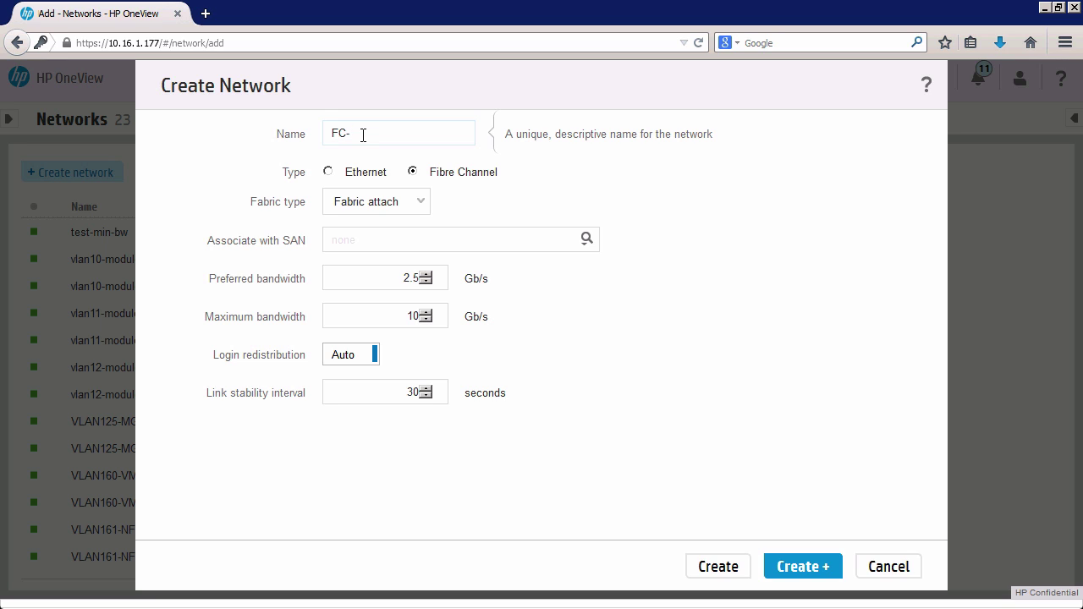
type("VC-fabric-")
key("BackSpace")
type("B")
left_click(732, 566)
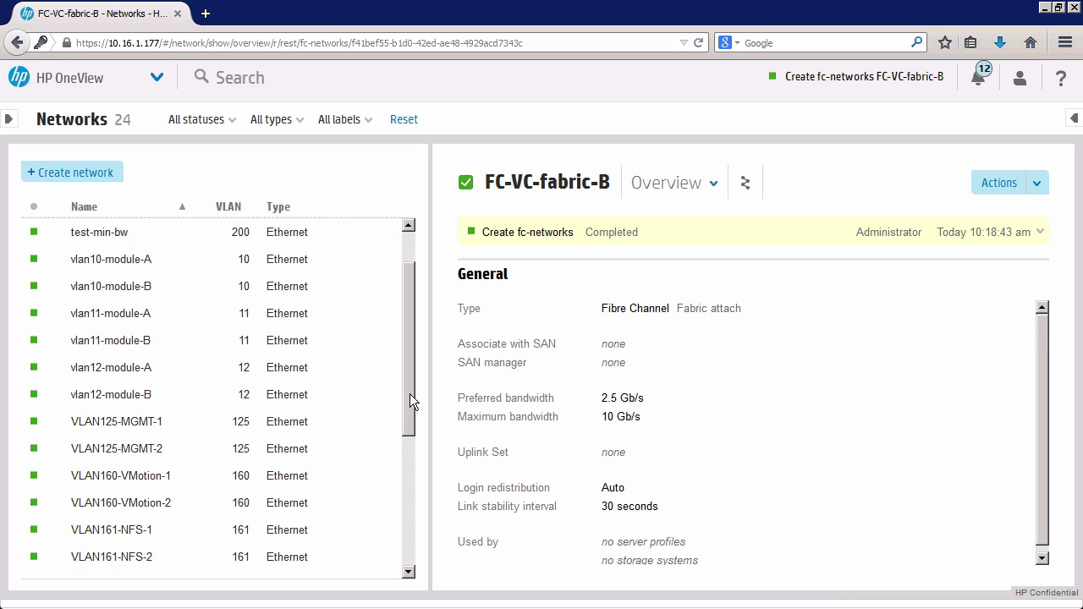
Check FC-VC-fabric-A and FC-VC-fabric-B in the 24-network list, then open the main menu.
left_click_drag(409, 393, 413, 563)
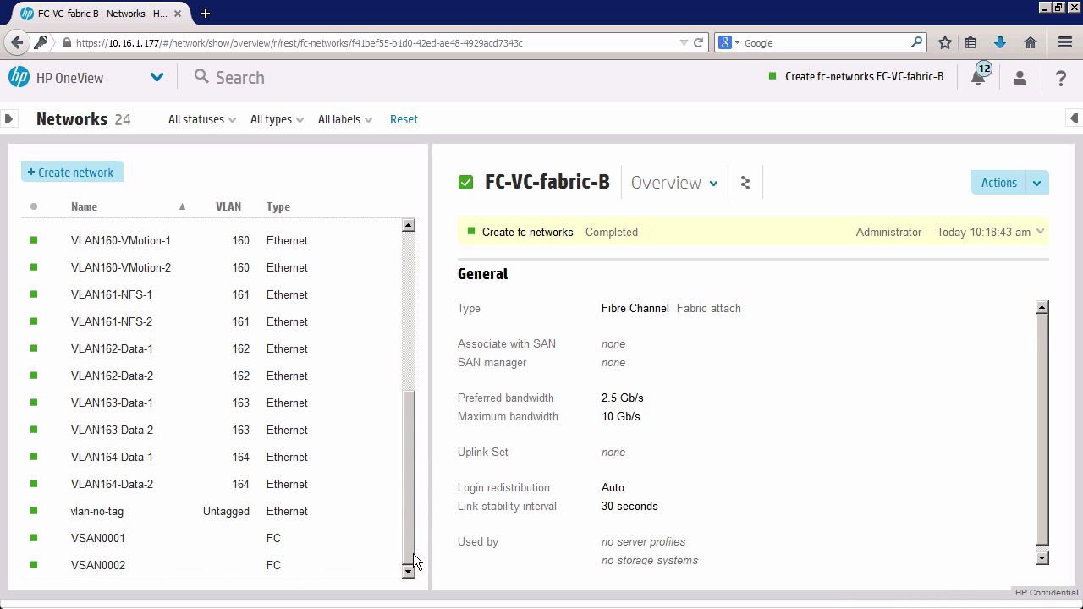
left_click_drag(416, 513, 393, 316)
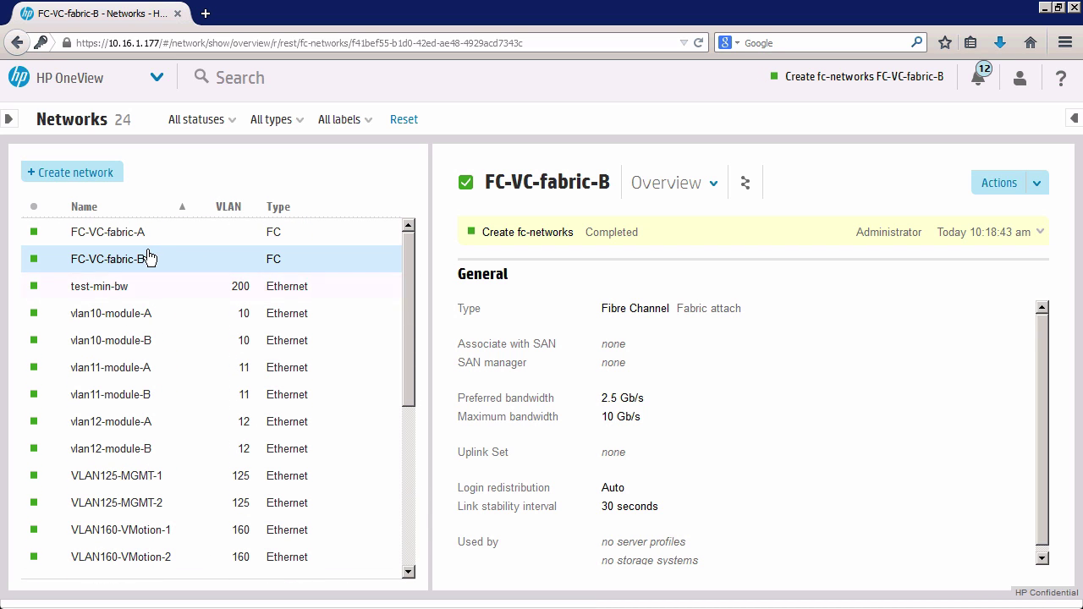
left_click(157, 80)
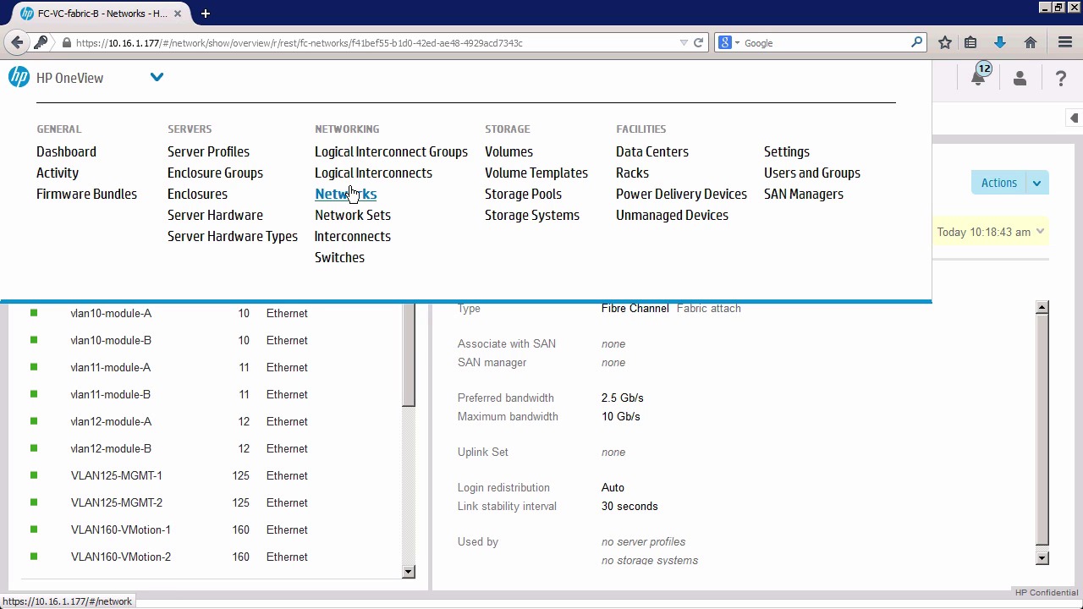
Edit logical interconnect group My-IO-Bay-template and begin adding a new uplink set.
left_click(355, 154)
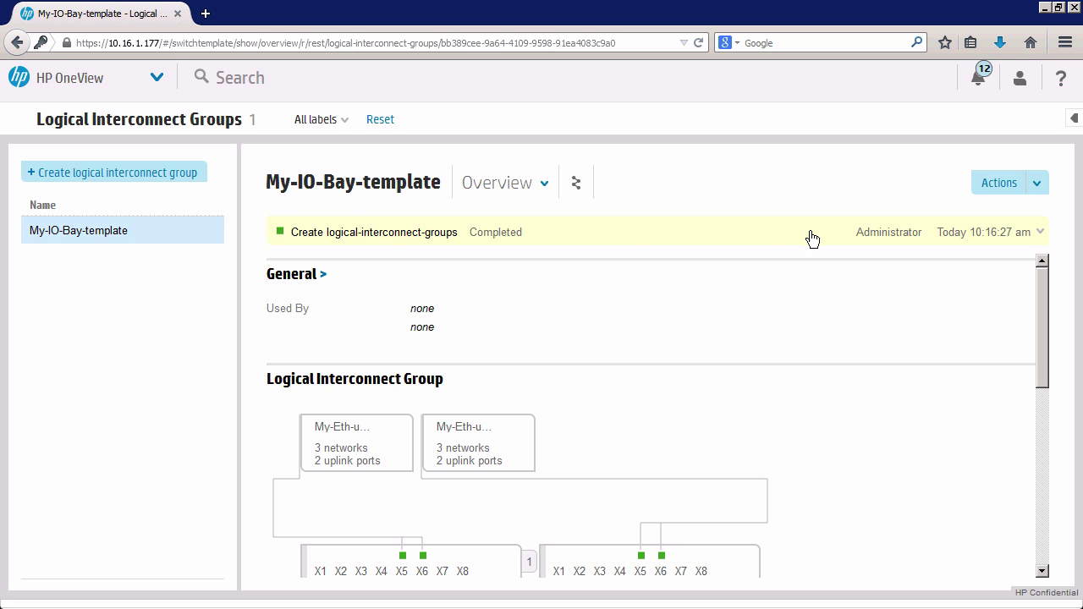
left_click(1036, 185)
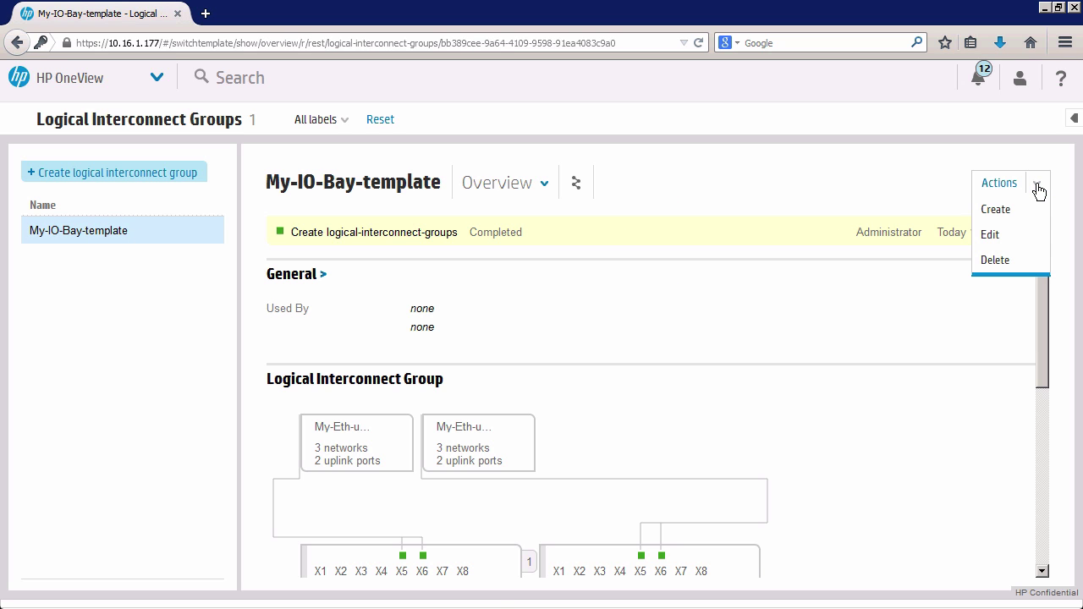
left_click(993, 236)
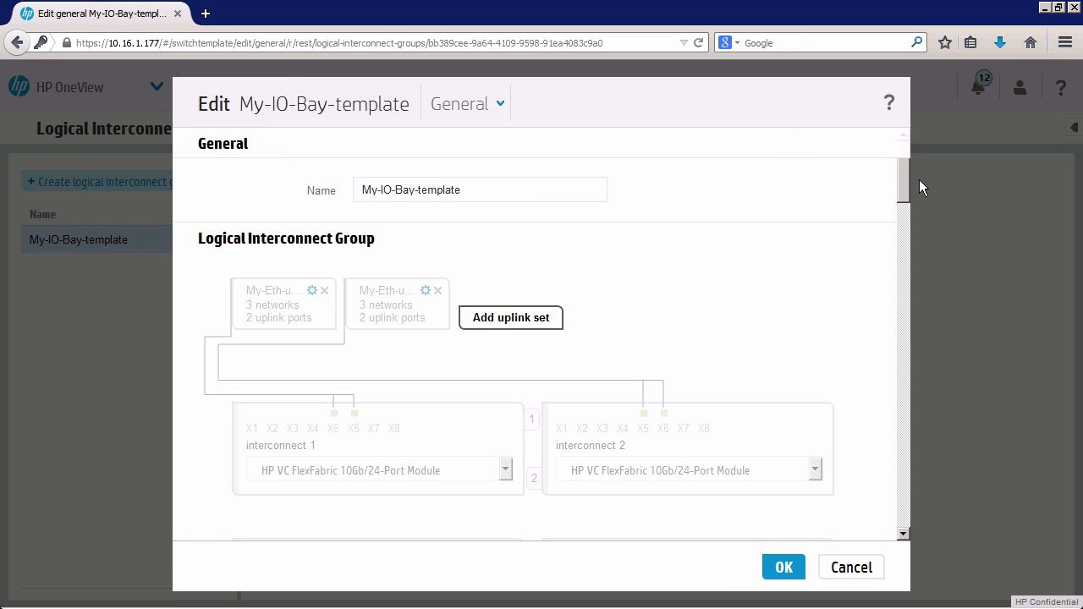
left_click(903, 241)
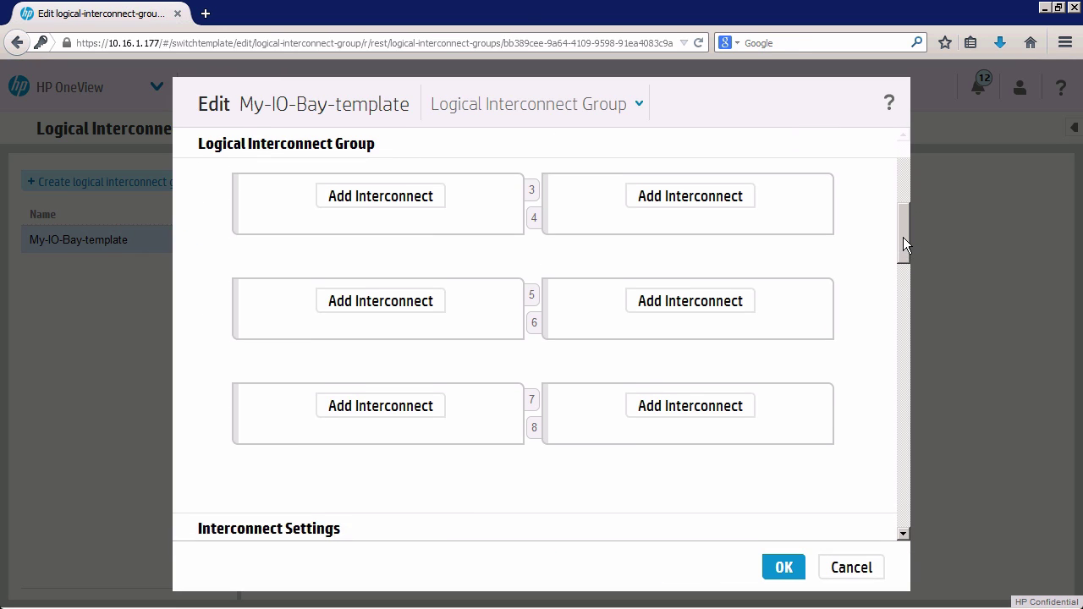
left_click_drag(903, 236, 892, 154)
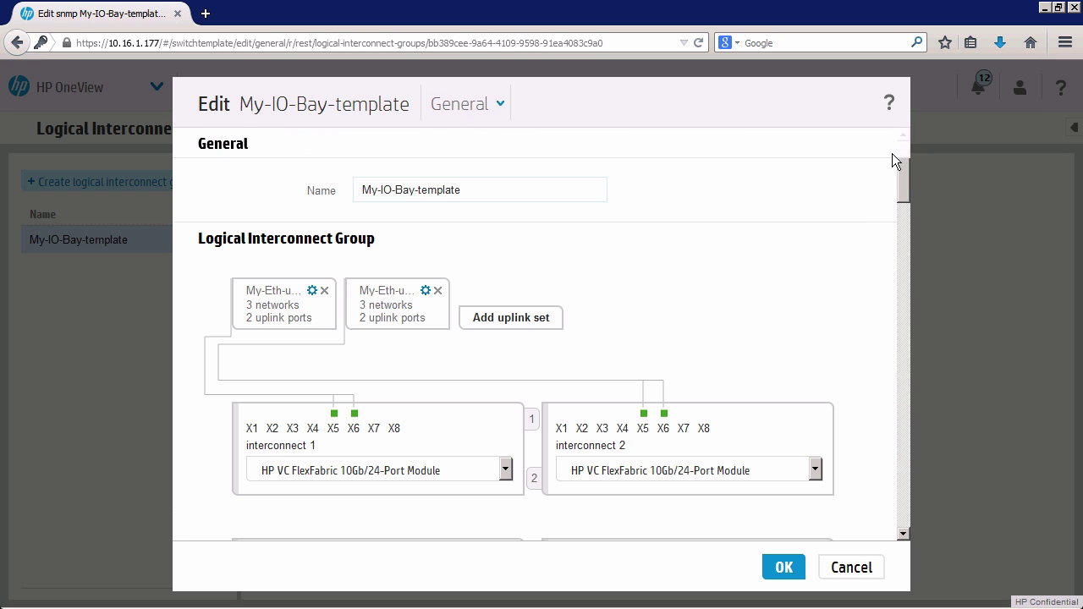
left_click(525, 318)
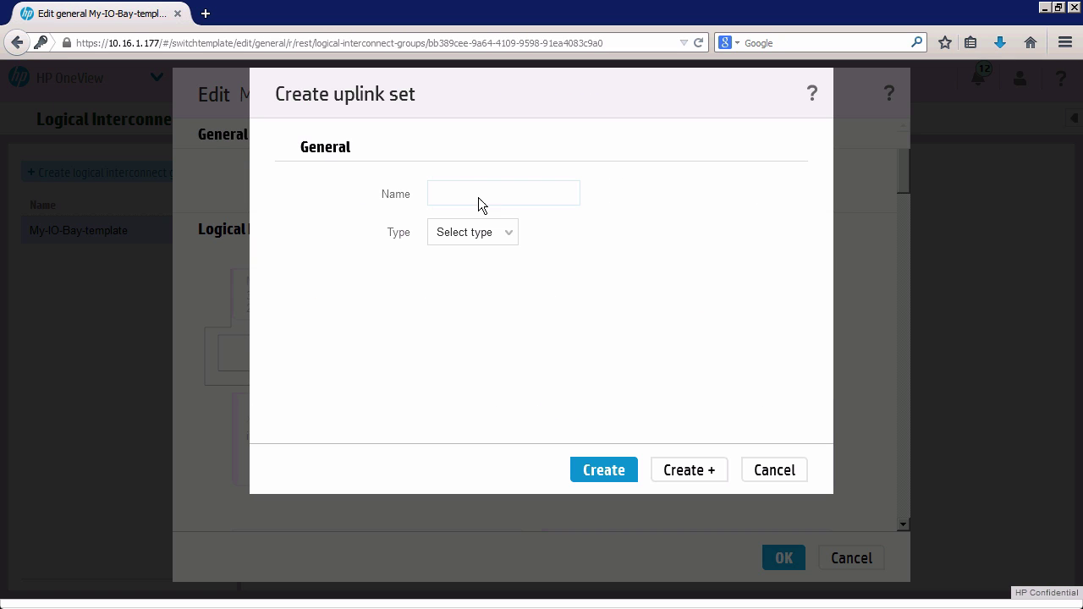
Name the uplink set My-FC-Uplink-A and make it a Fibre Channel type.
left_click(462, 190)
type("My-FC-Uplink-A")
left_click(511, 239)
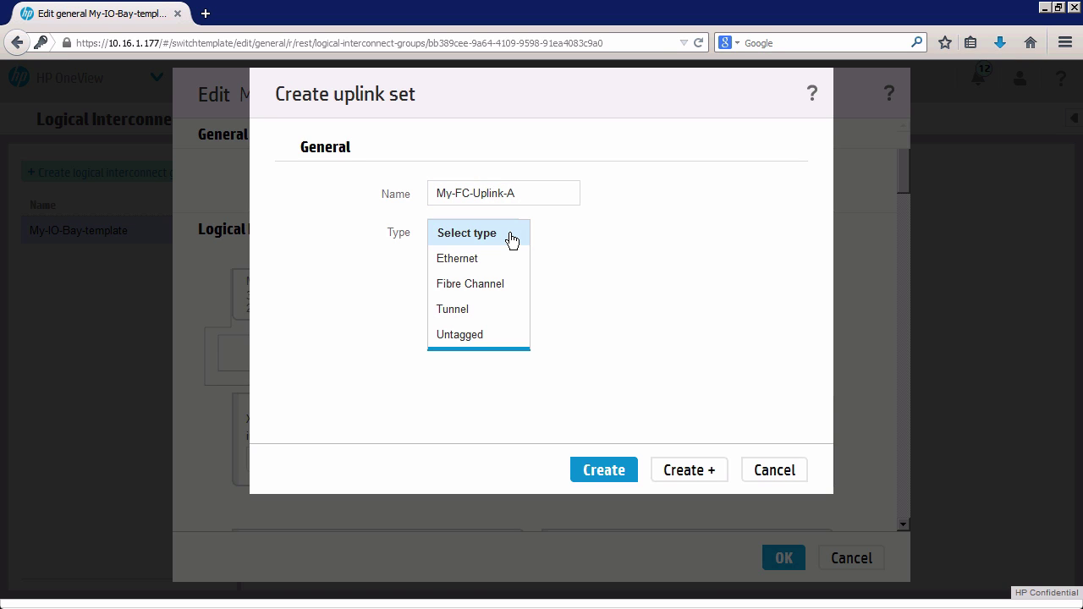
left_click(454, 291)
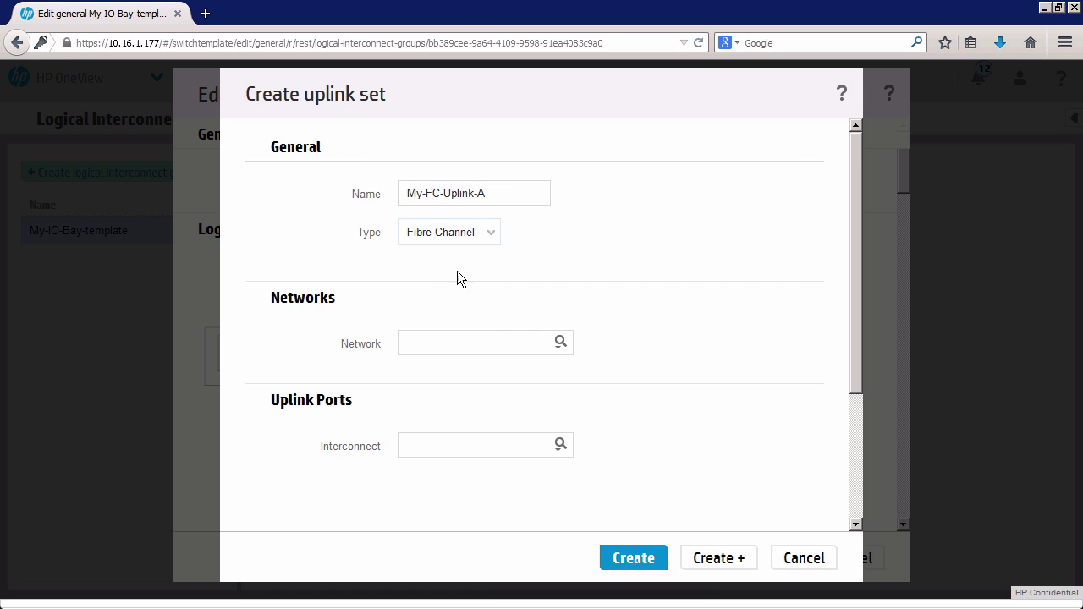
Assign network FC-VC-fabric-A and uplink ports X1 and X2 on interconnect 1.
left_click(558, 343)
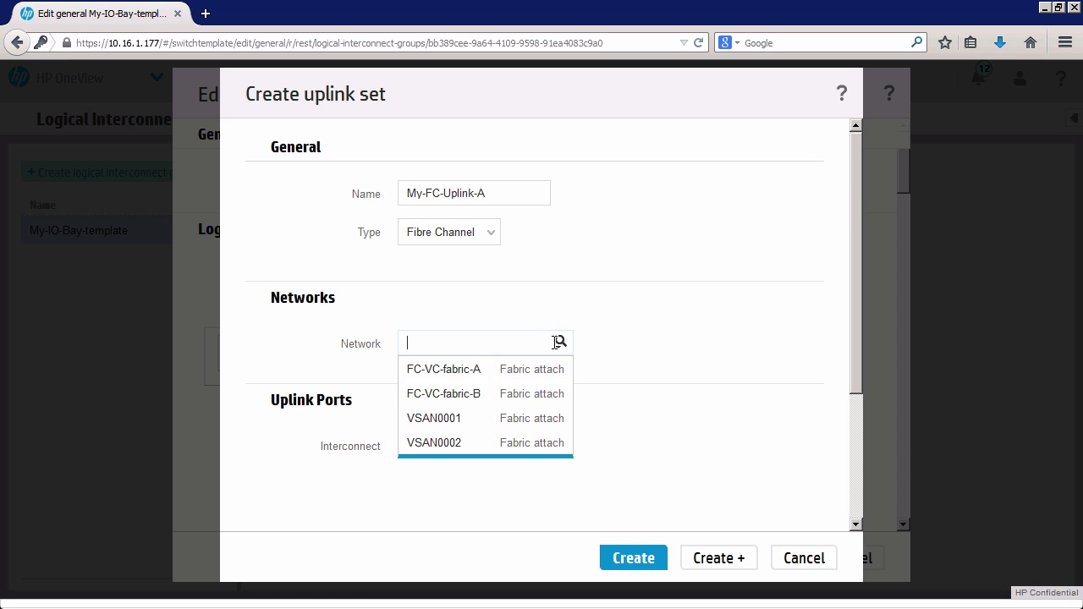
left_click(471, 378)
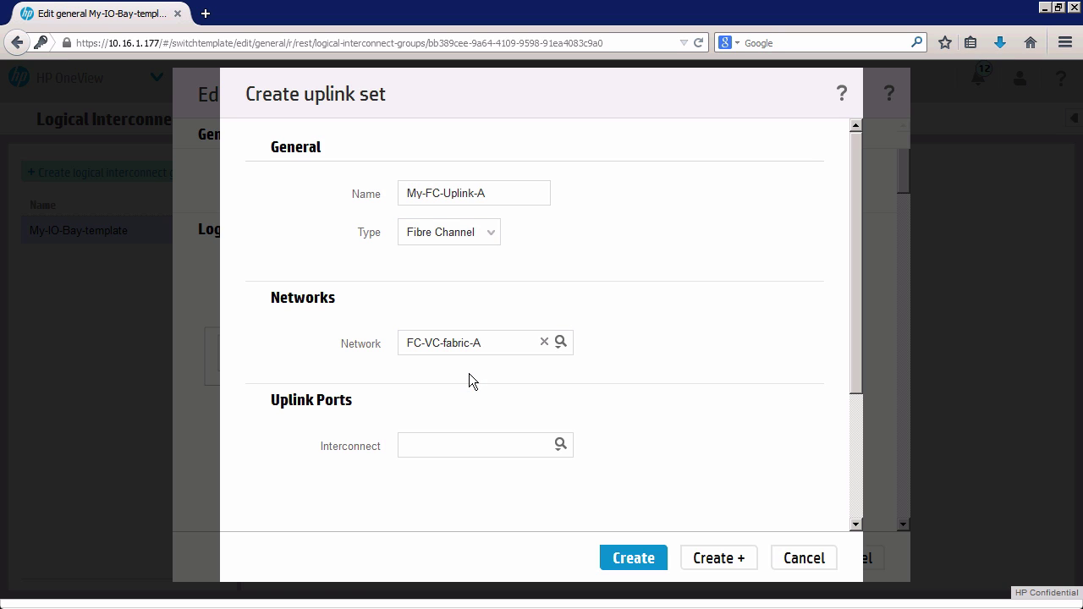
left_click(558, 446)
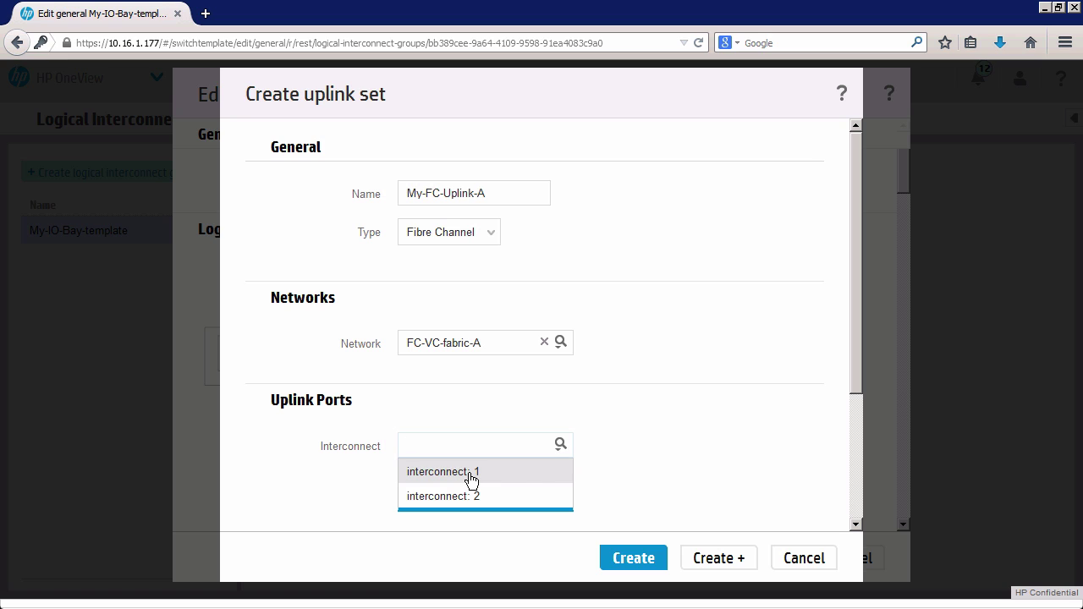
left_click(530, 483)
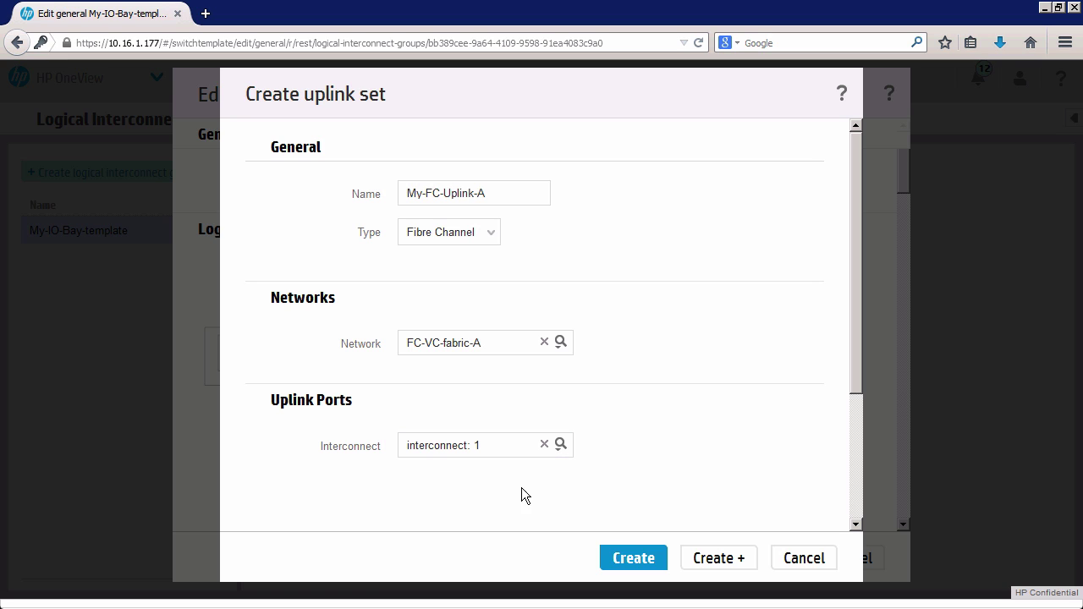
left_click(562, 448)
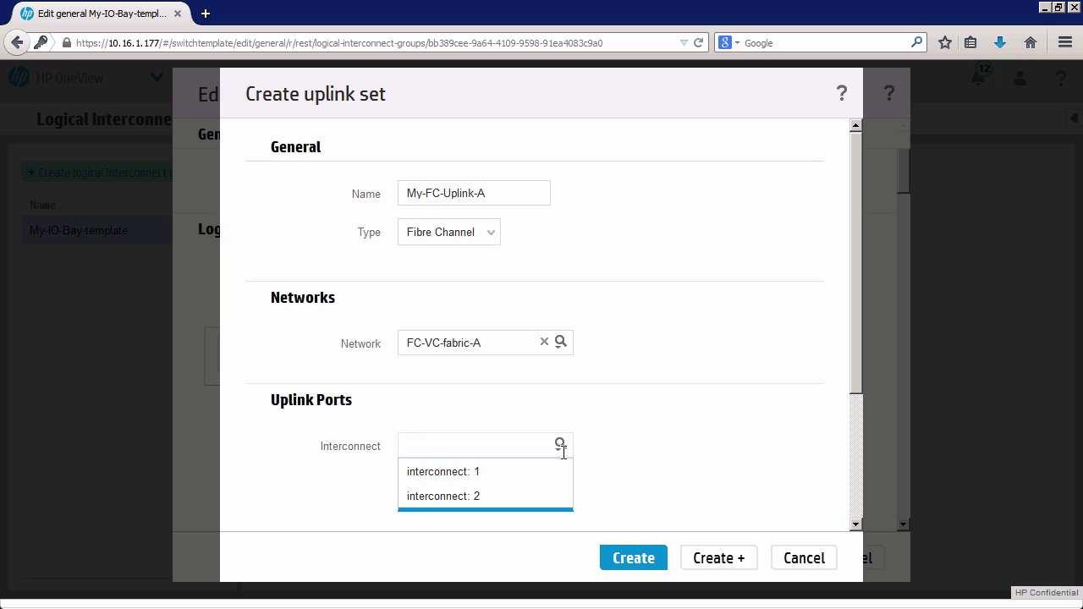
left_click(489, 478)
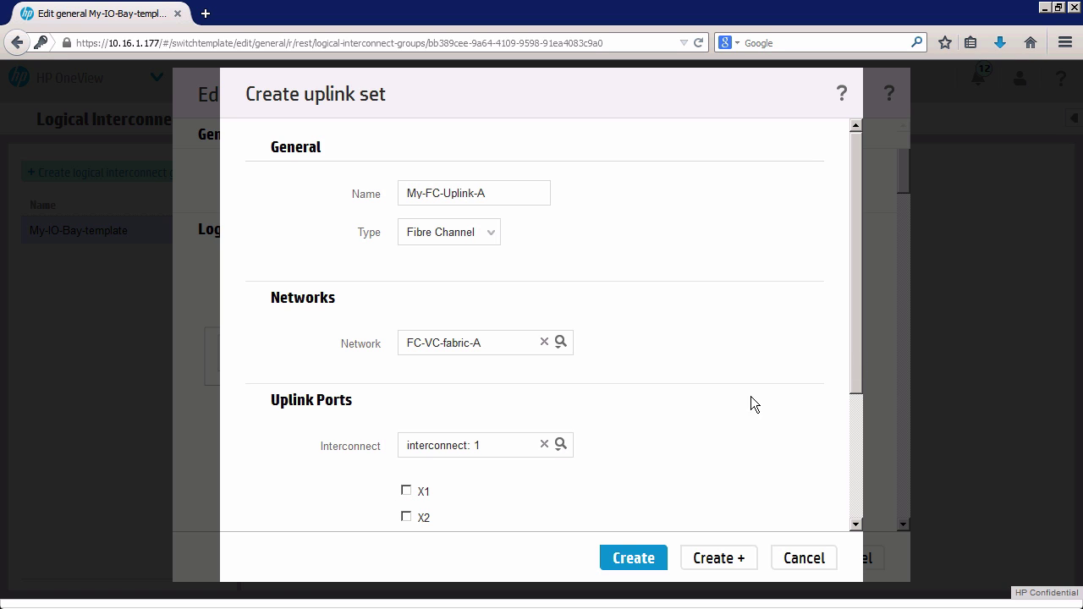
left_click_drag(856, 350, 858, 454)
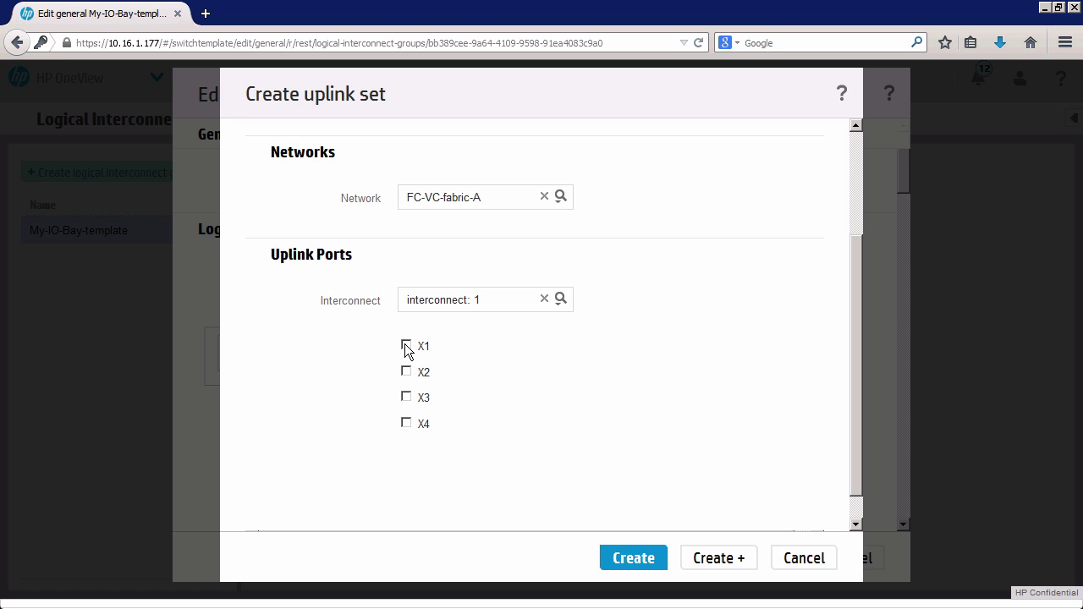
left_click(406, 346)
left_click(406, 382)
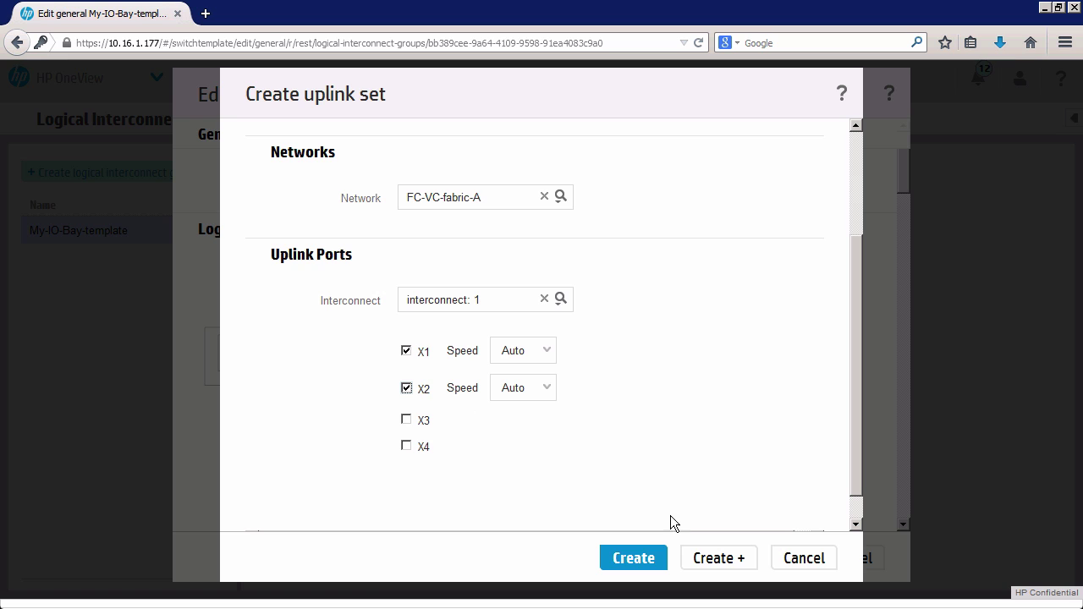
left_click_drag(852, 460, 847, 281)
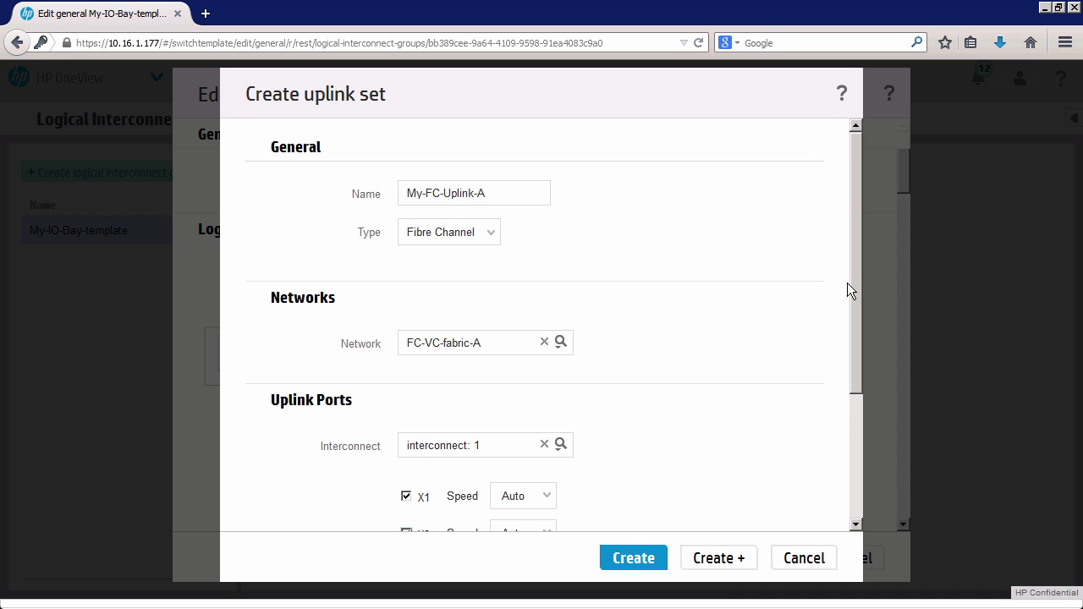
Save My-FC-Uplink-A, then start My-FC-Uplink-B on network FC-VC-fabric-B.
left_click(713, 559)
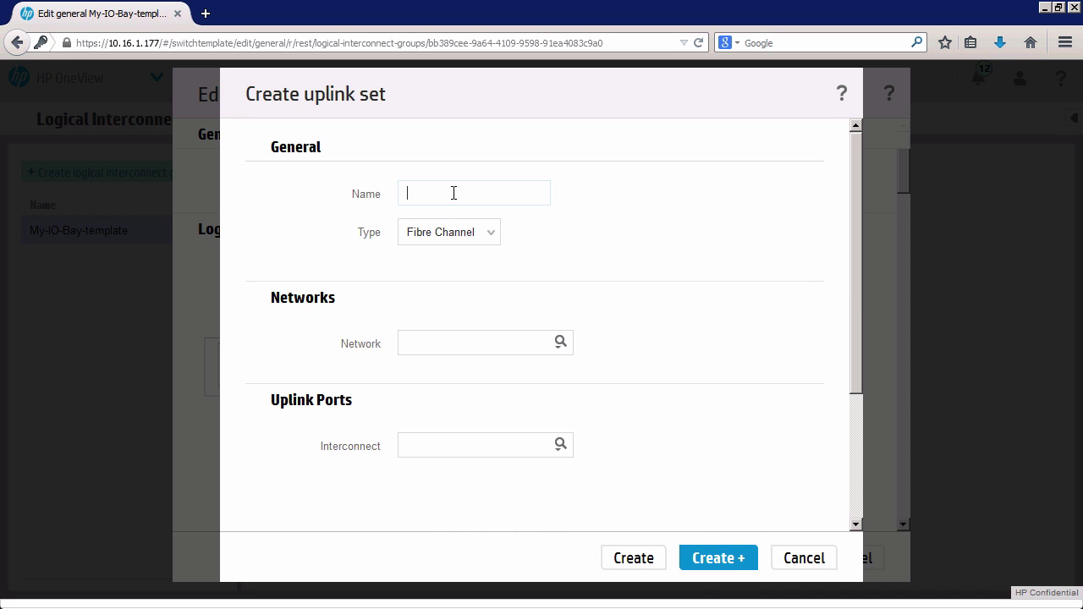
type("My-FC-Uplink-B")
left_click(560, 342)
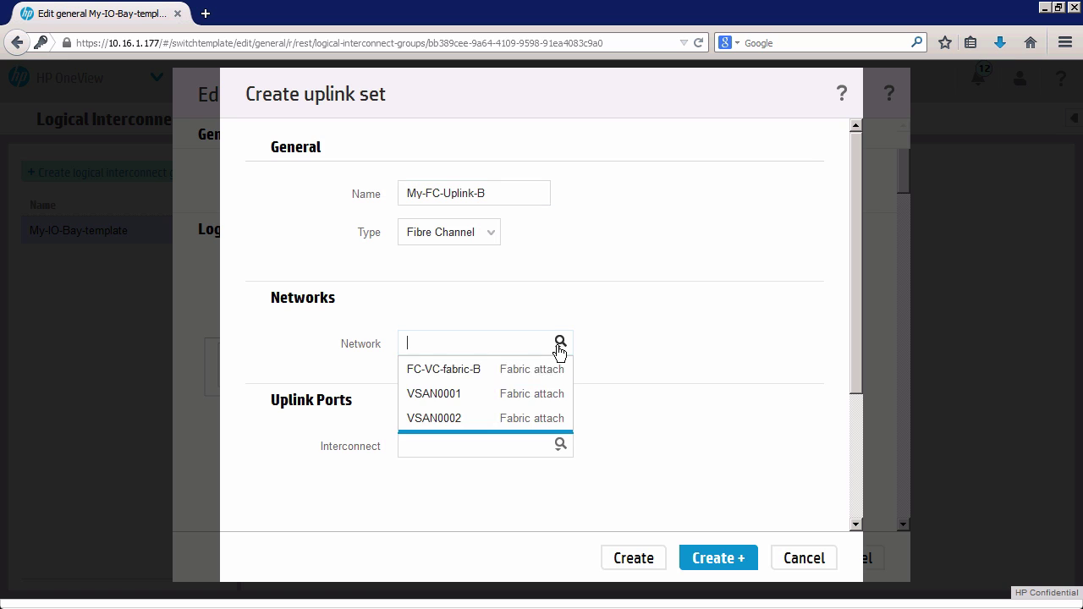
left_click(470, 376)
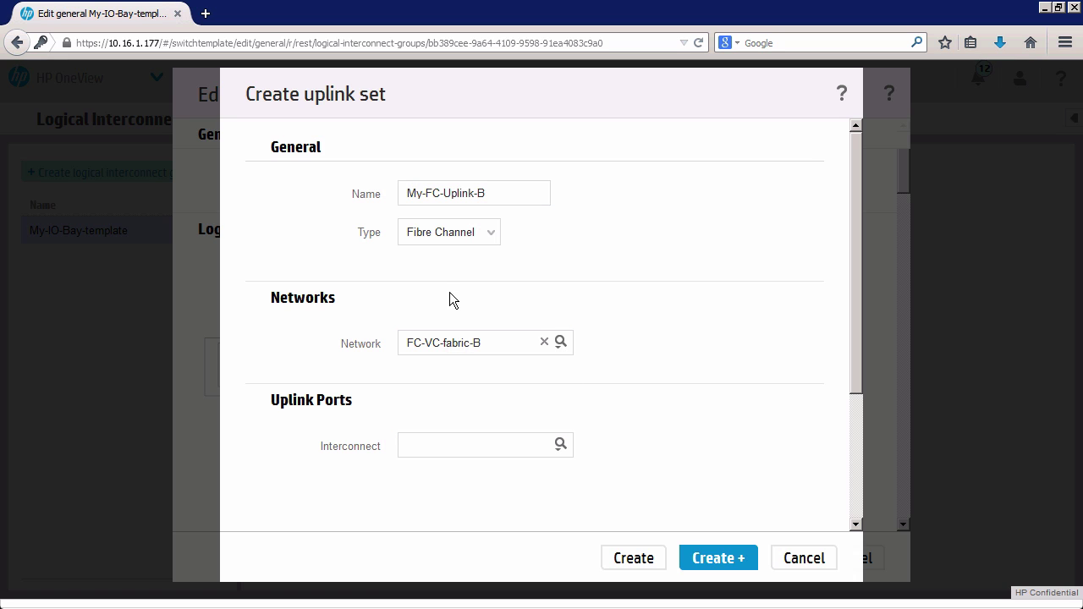
Give My-FC-Uplink-B ports X1 and X2 on interconnect 2 and save it.
left_click(559, 444)
left_click(532, 493)
scroll(854, 425, "down", 1)
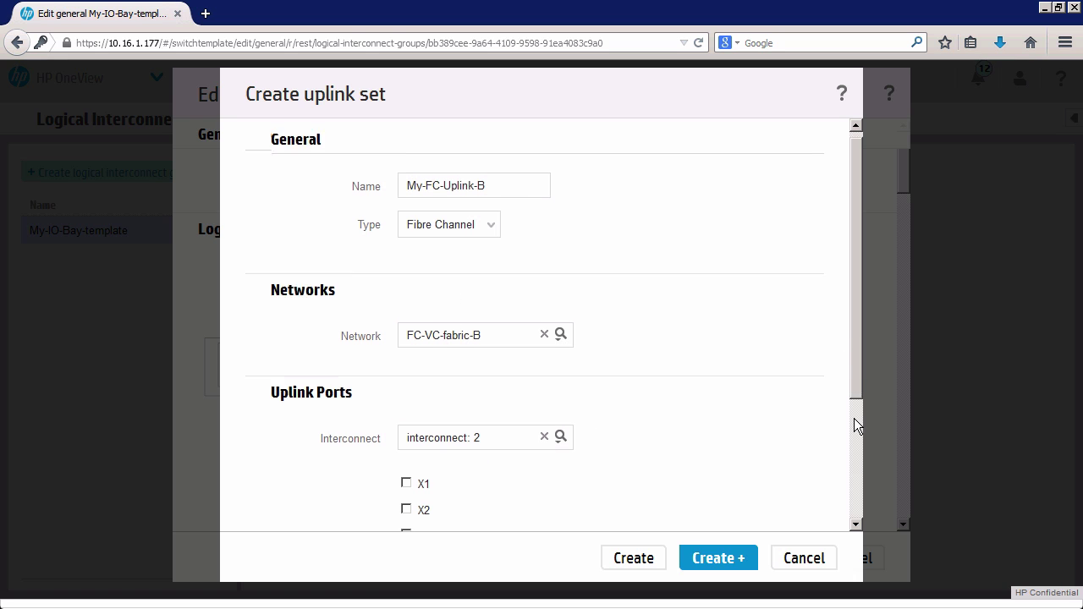
scroll(854, 425, "down", 1)
left_click(407, 397)
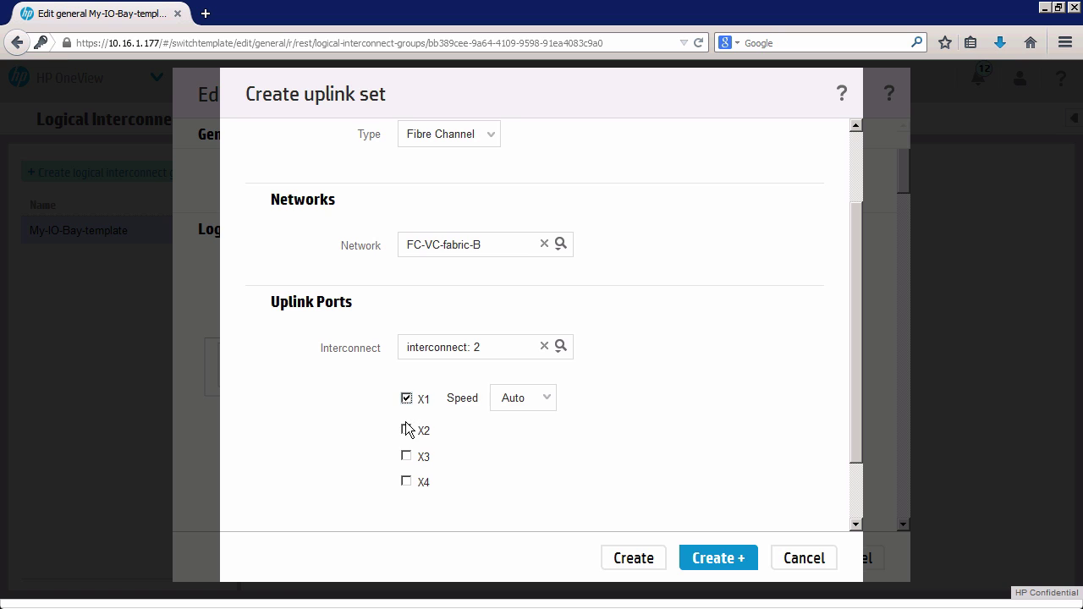
left_click(406, 432)
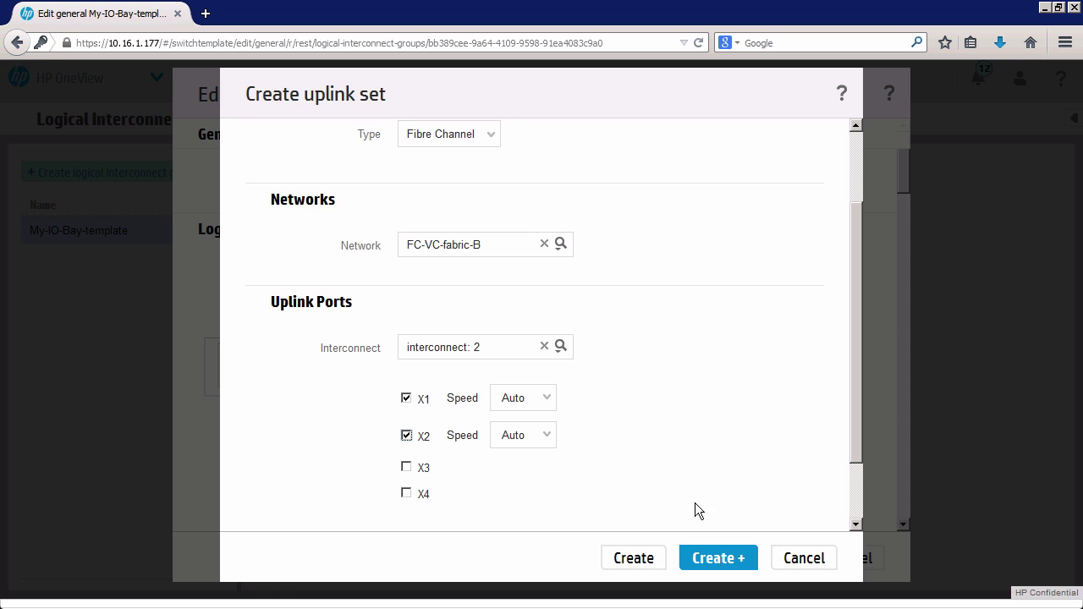
left_click(690, 560)
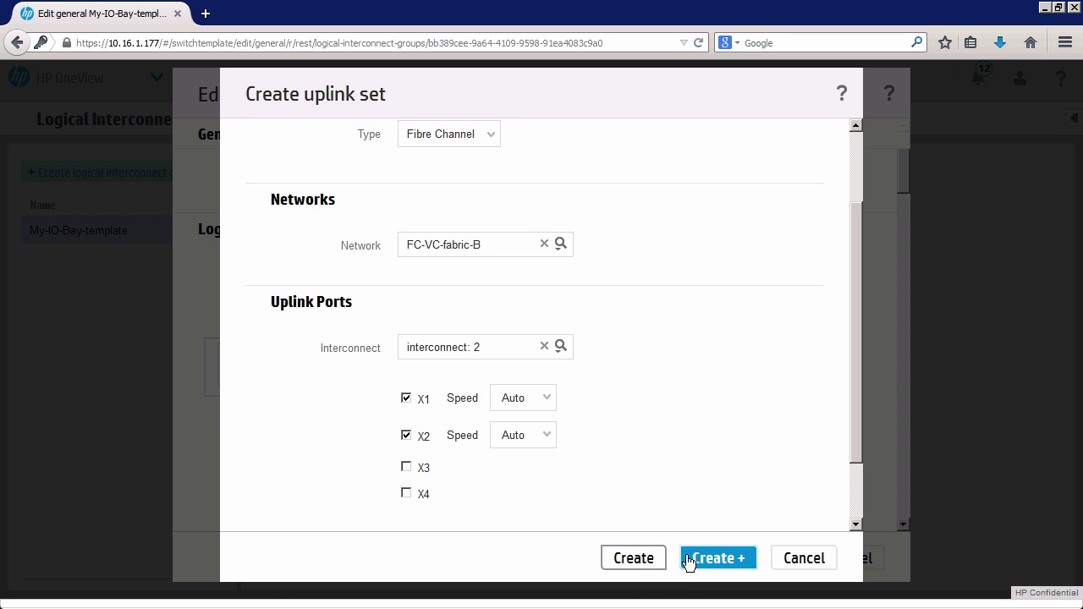
left_click(655, 554)
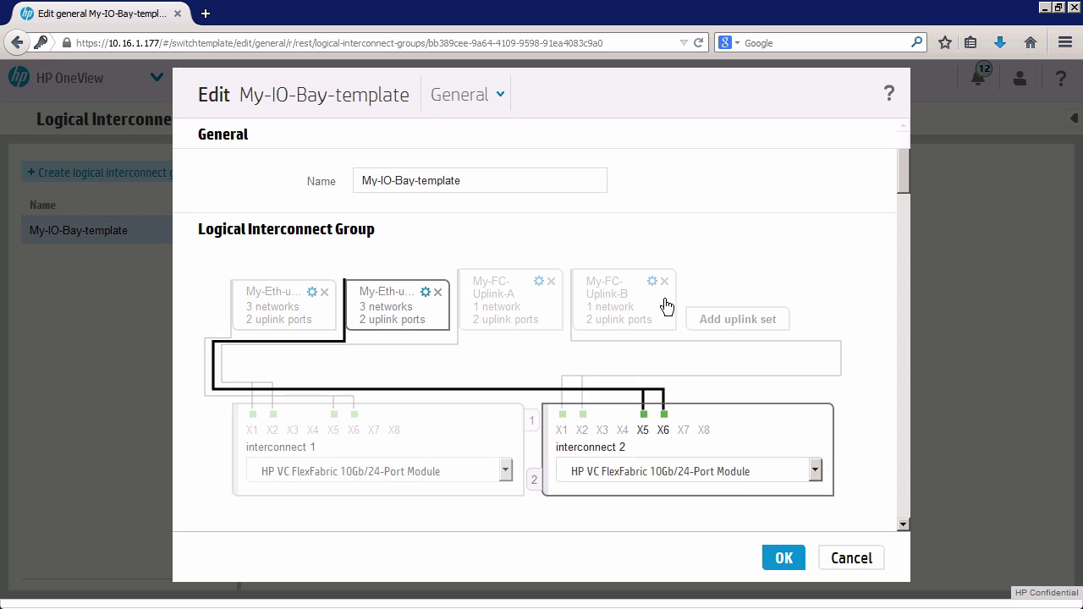
left_click(903, 247)
Save the updated My-IO-Bay-template and go to the Enclosure Groups page.
left_click(783, 558)
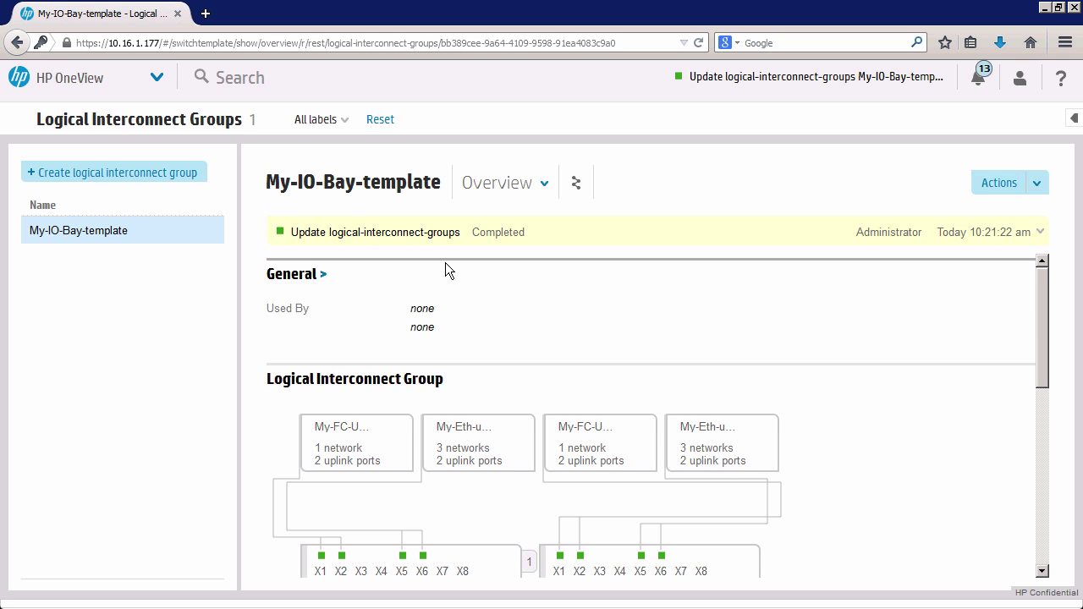
left_click(156, 80)
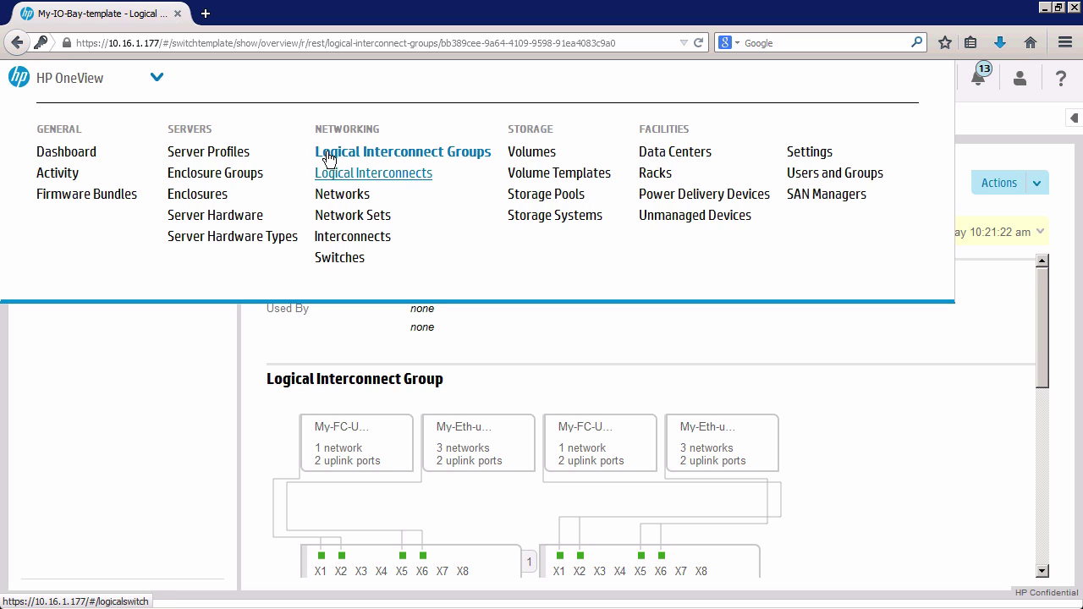
left_click(216, 176)
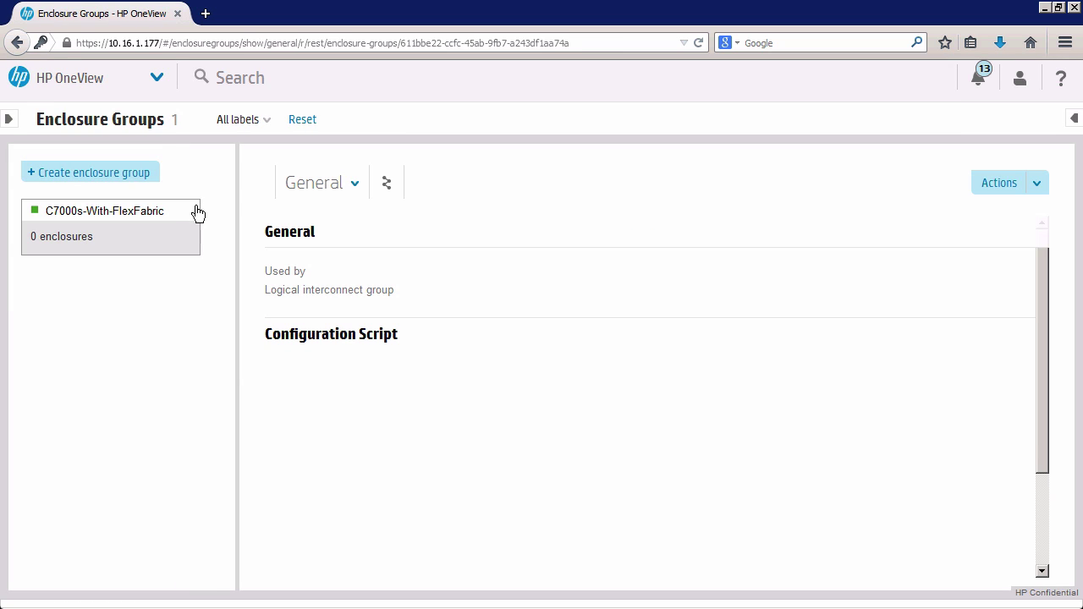
Start and cancel a new enclosure group, visit Enclosures, then return to Enclosure Groups.
left_click(96, 179)
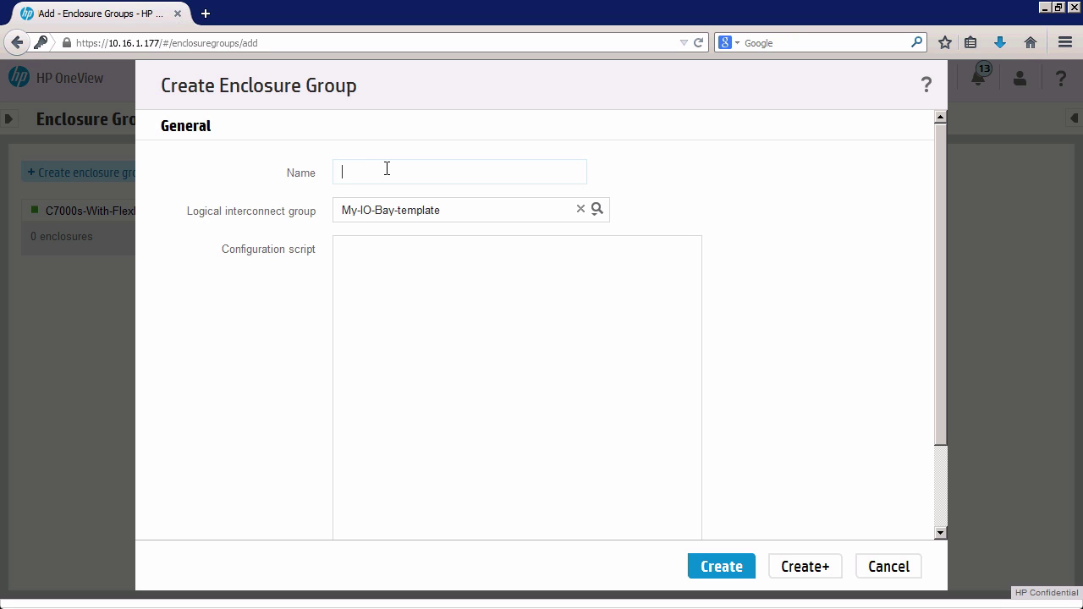
left_click(884, 565)
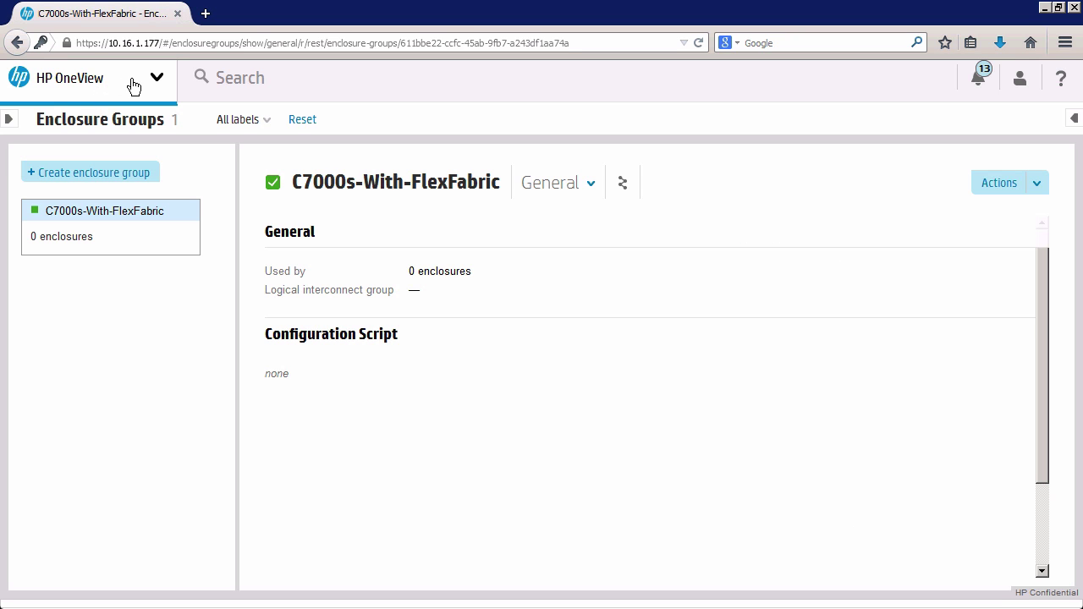
left_click(133, 86)
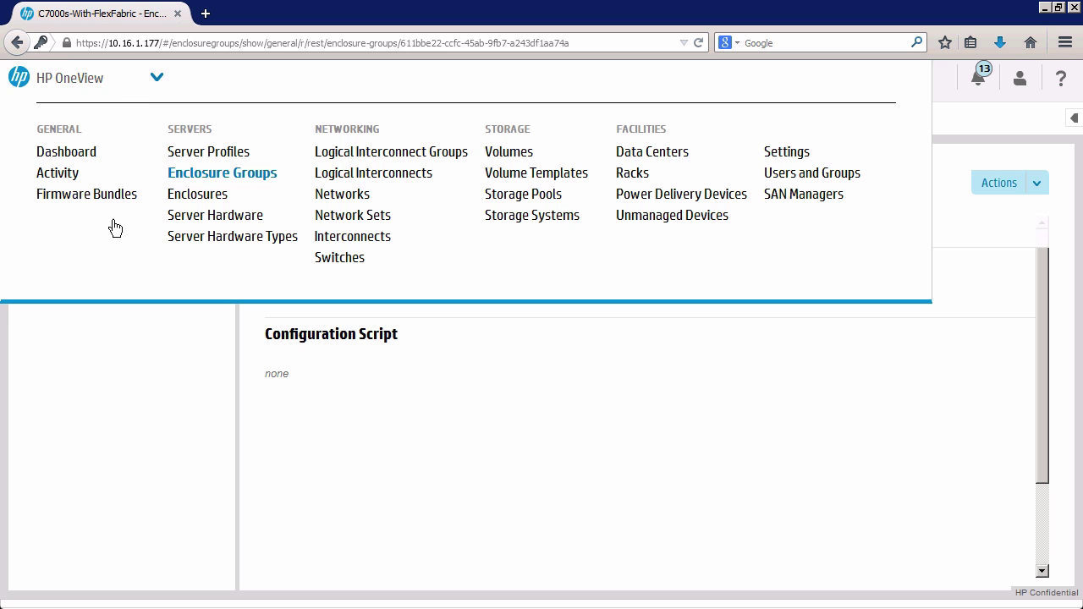
left_click(214, 197)
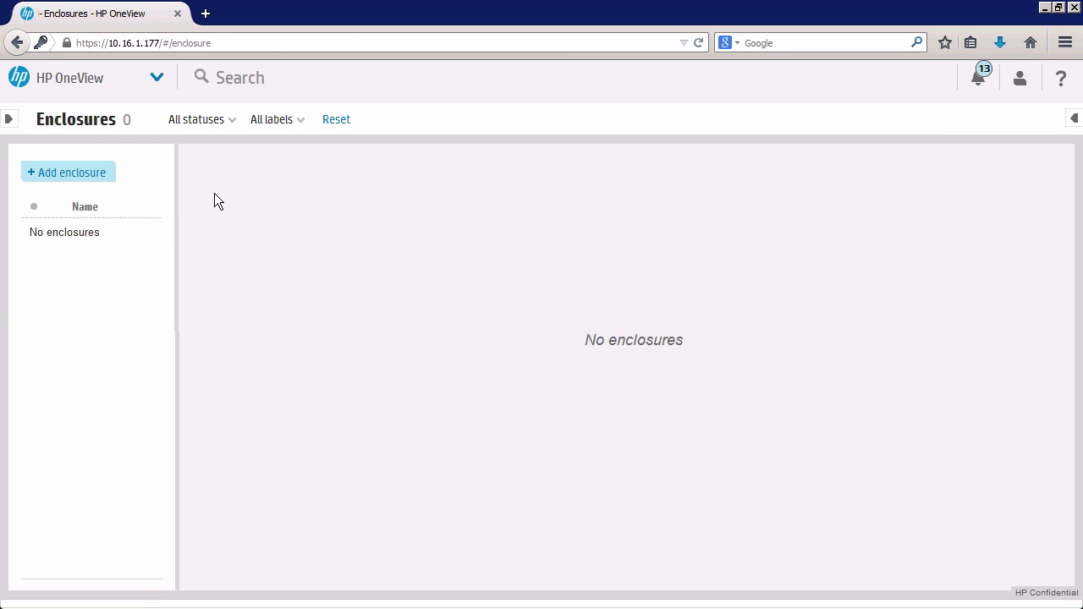
left_click(147, 88)
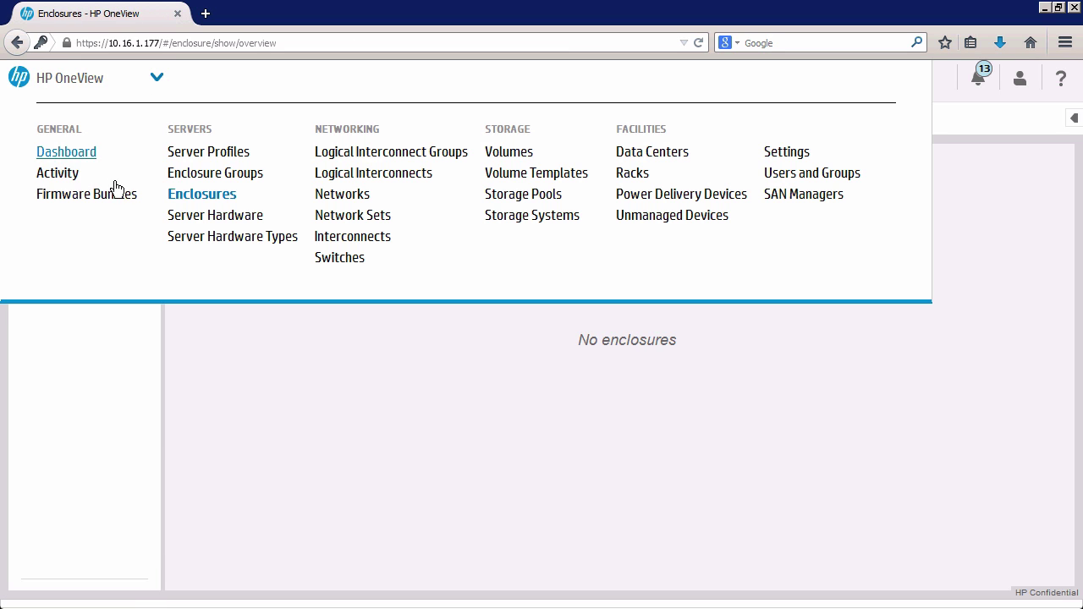
left_click(191, 172)
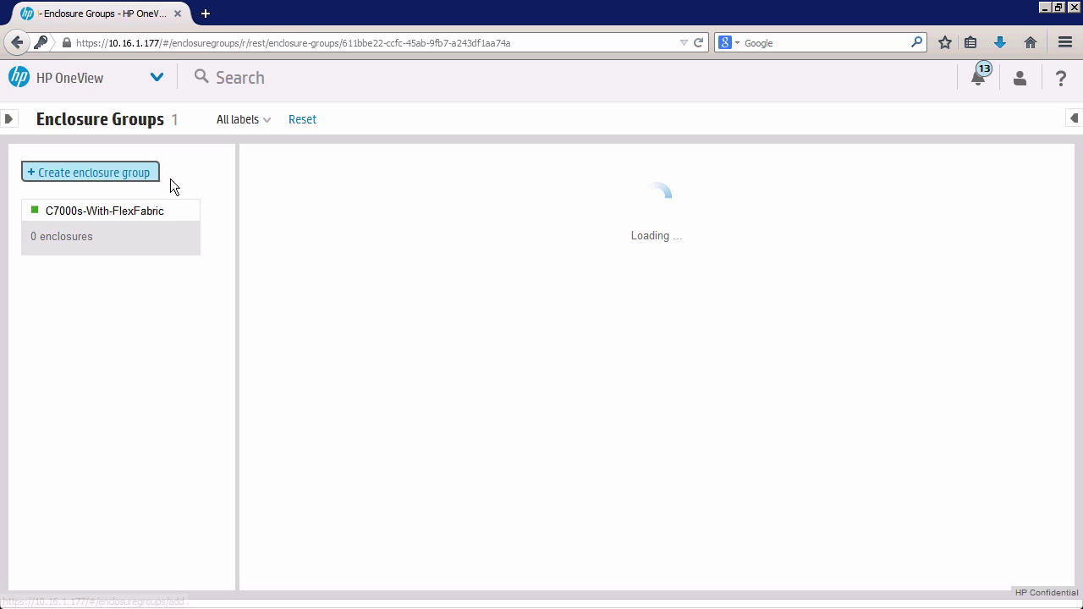
Create enclosure group My-C7000s-with-VC-FF using logical interconnect group My-IO-Bay-template.
left_click(123, 174)
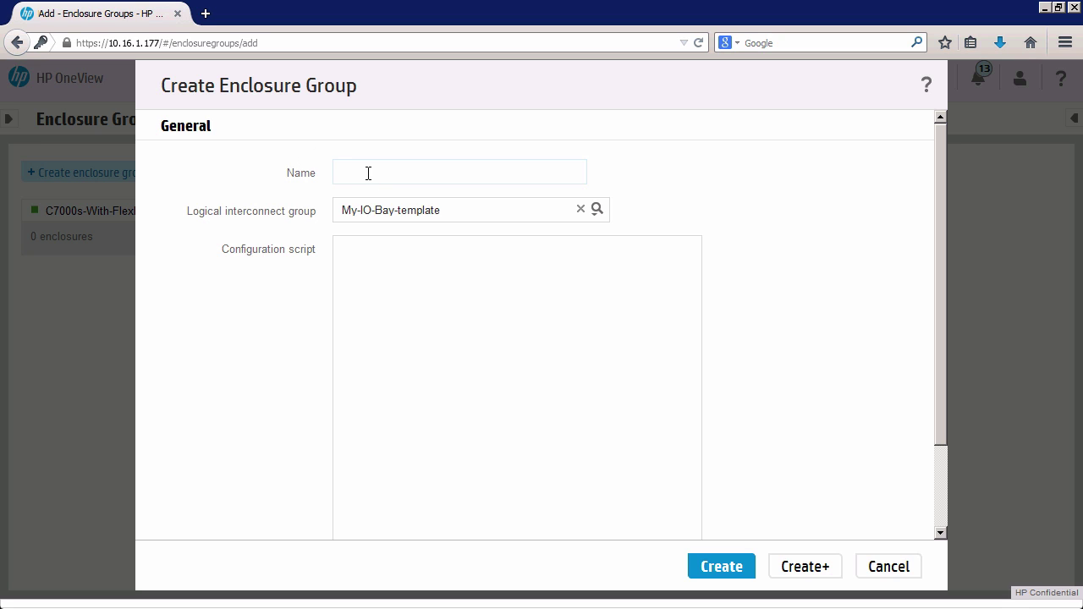
type("My-C7000-W")
key("BackSpace")
key("BackSpace")
key("BackSpace")
type("s-with-VC-FF")
left_click(596, 211)
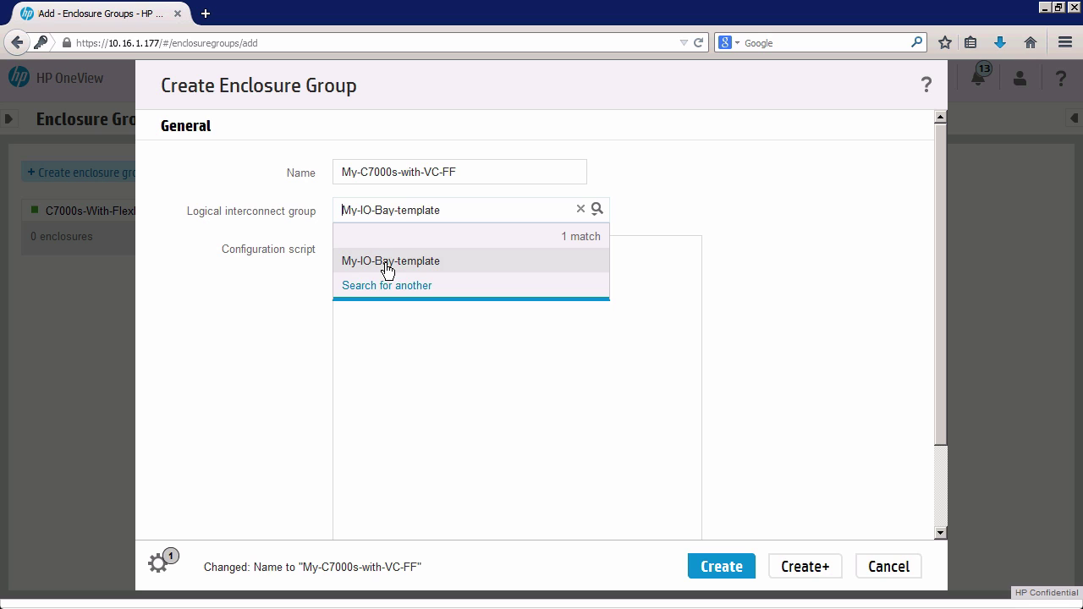
left_click(404, 265)
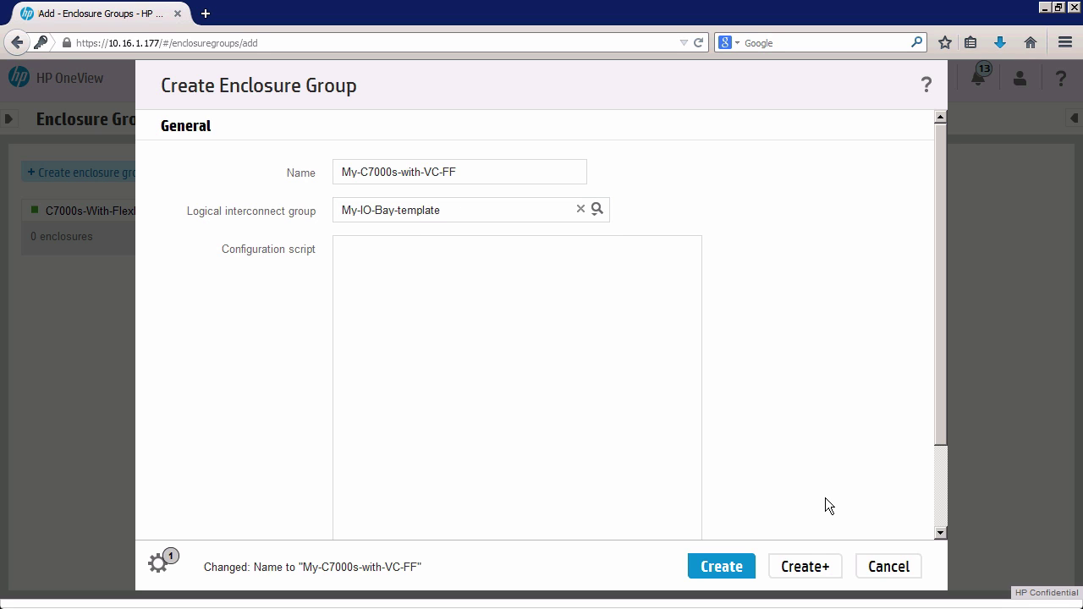
left_click(735, 571)
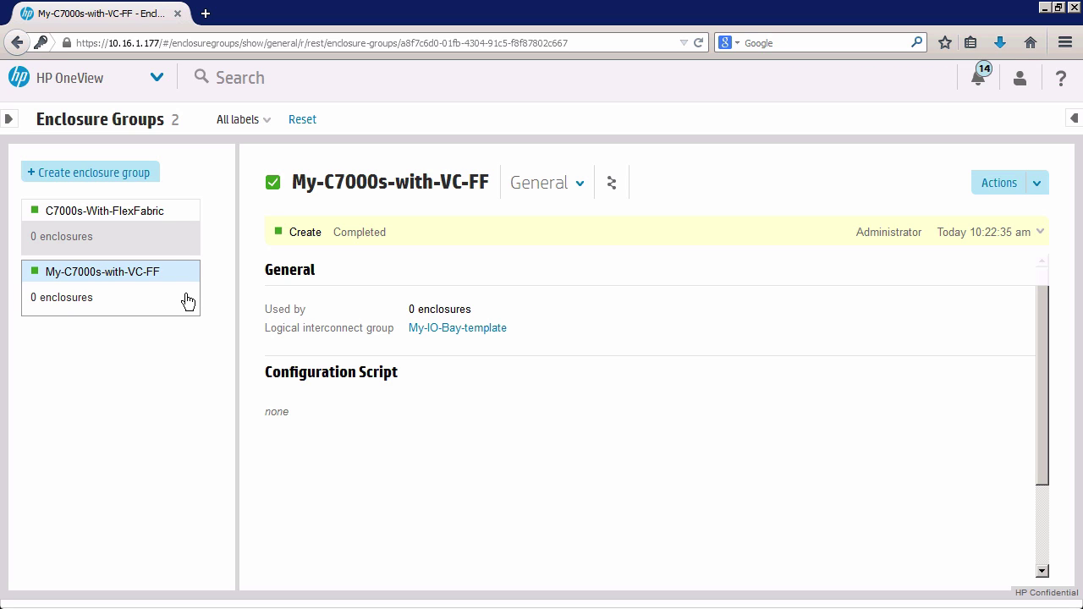
mouse_move(330, 328)
mouse_move(379, 384)
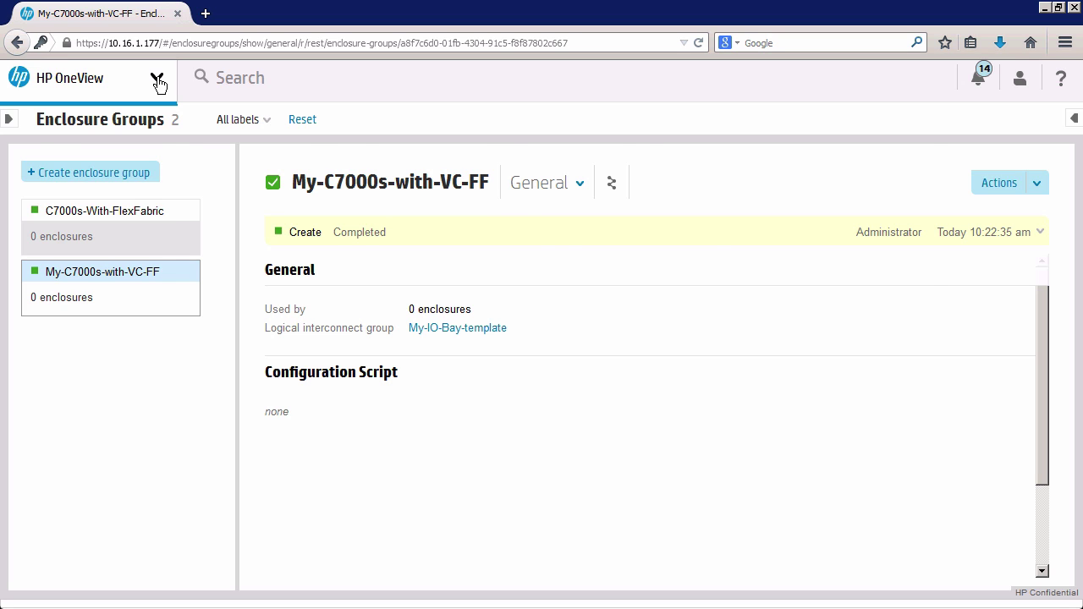
Go to Firmware Bundles and open, then dismiss, the Add Firmware Bundle form.
left_click(158, 78)
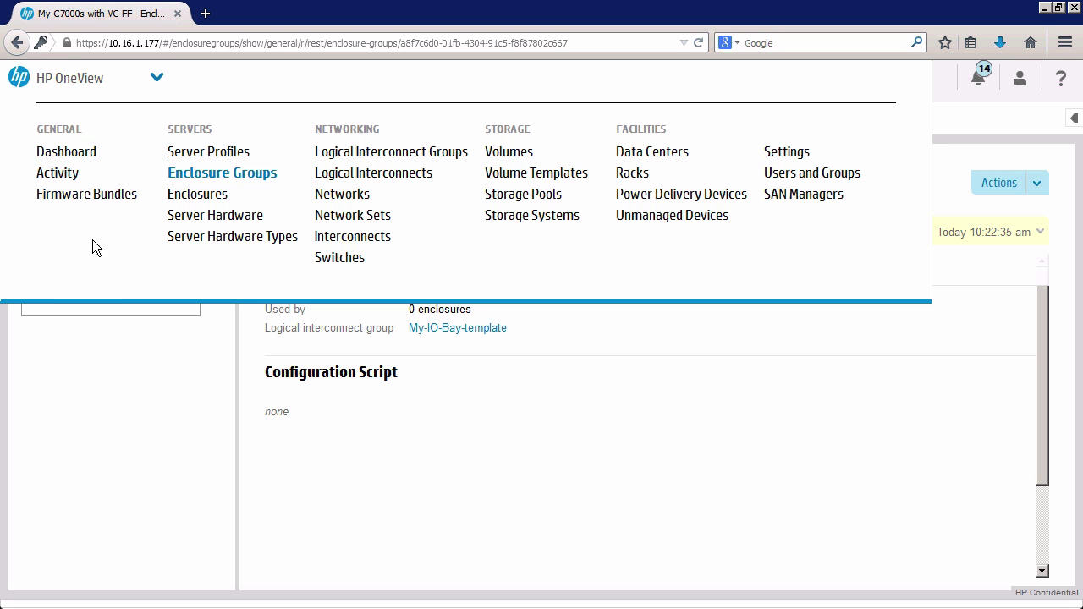
left_click(77, 195)
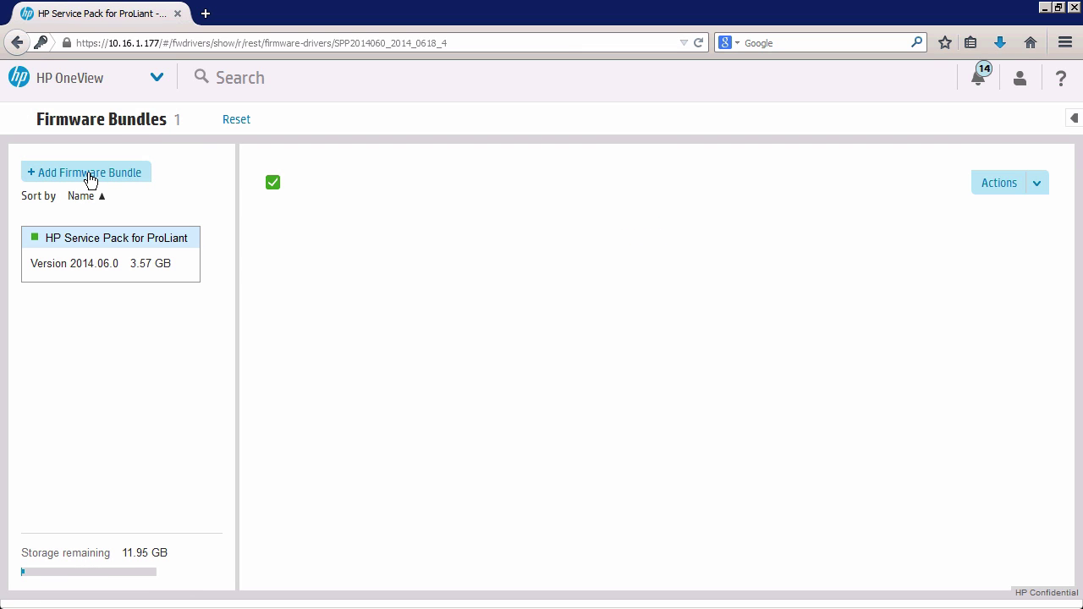
left_click(90, 173)
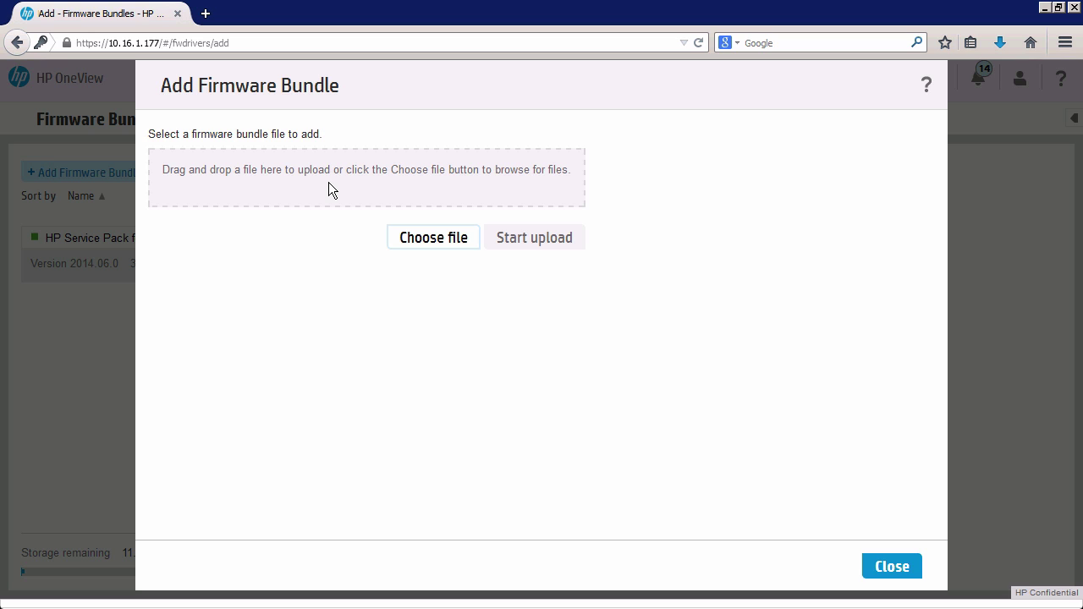
left_click(886, 565)
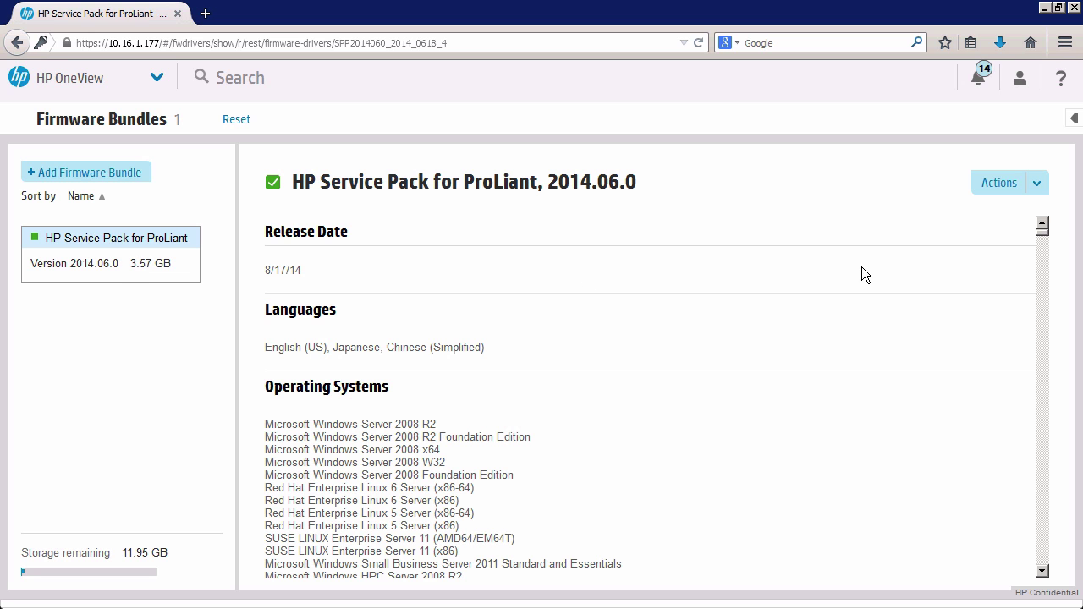
Review the HP Service Pack for ProLiant 2014.06.0 bundle details, then go to Enclosures.
scroll(1044, 235, "down", 10)
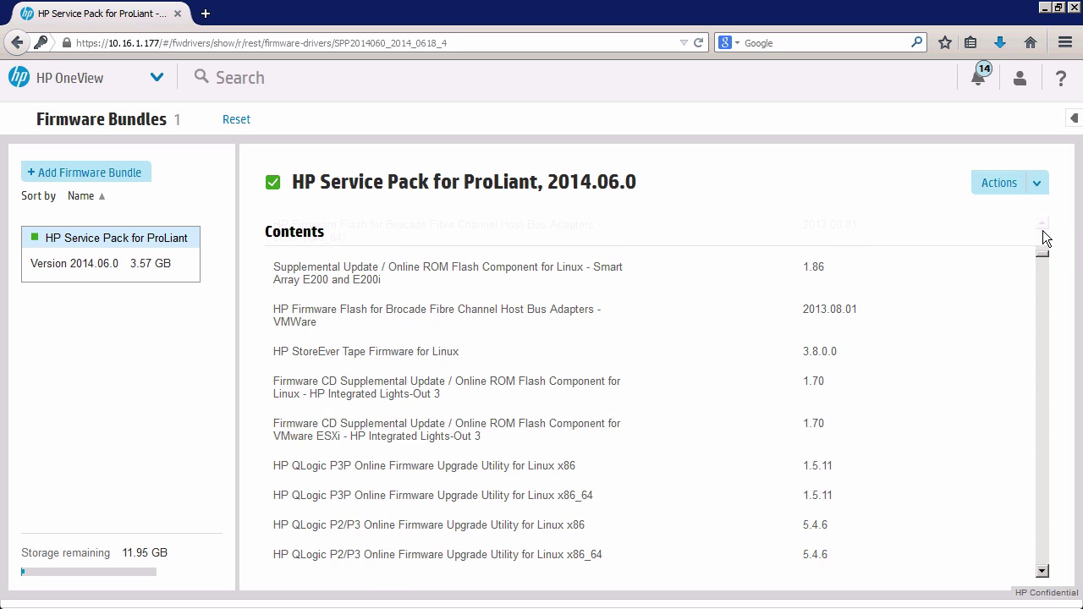
scroll(1043, 234, "up", 10)
scroll(1045, 288, "down", 10)
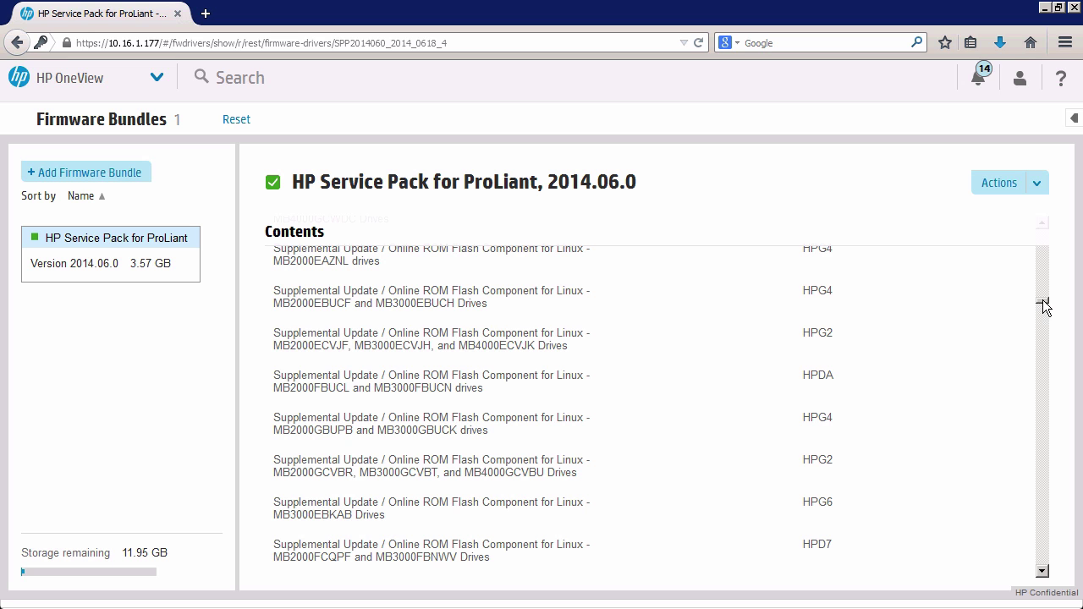
scroll(1047, 330, "down", 5)
left_click_drag(1046, 323, 1047, 228)
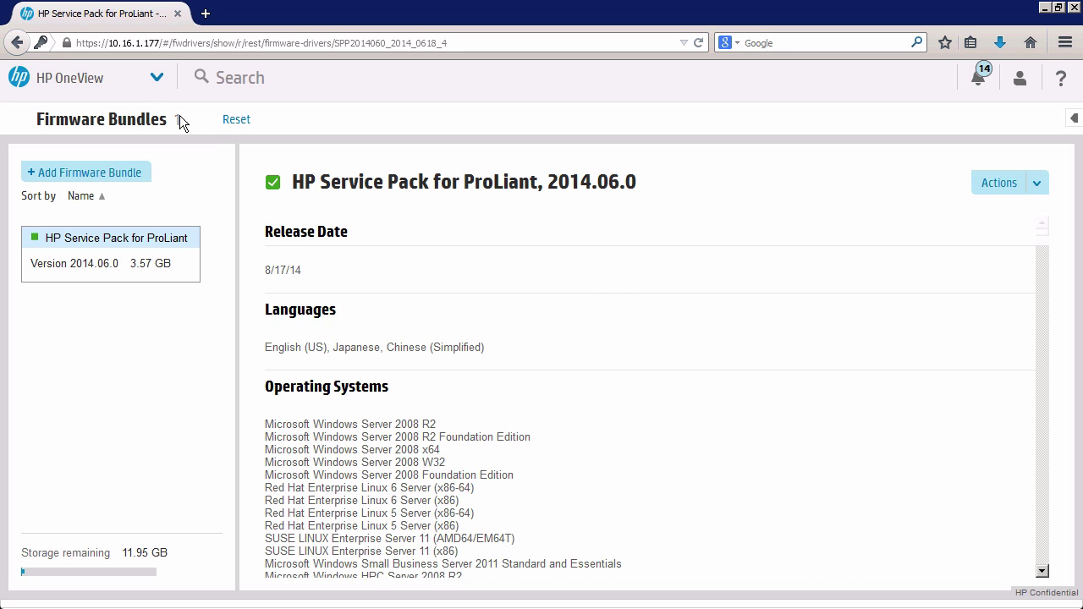
left_click(155, 78)
left_click(218, 193)
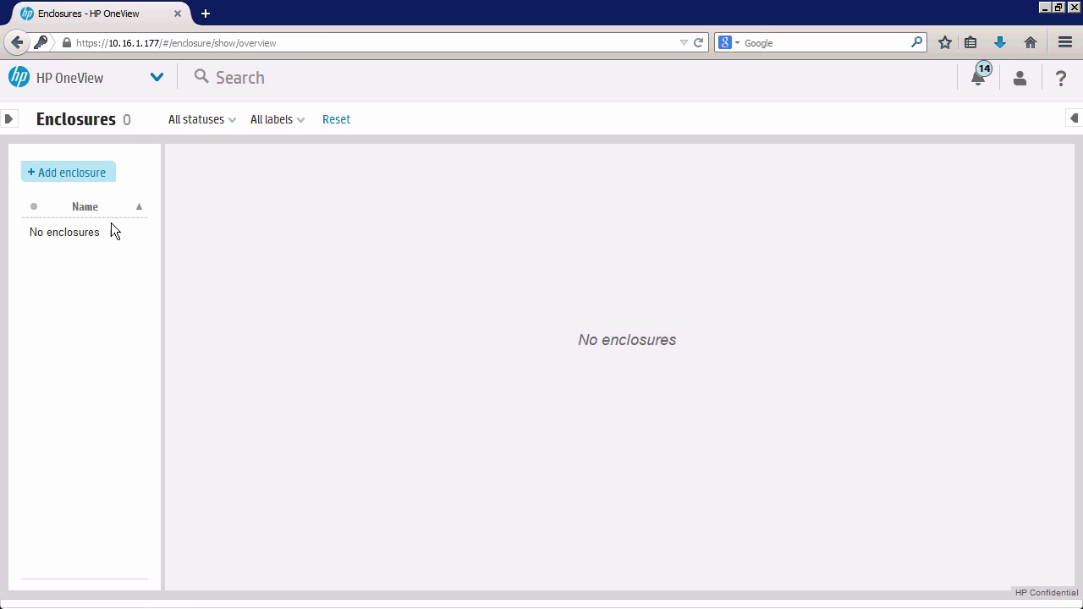
Start adding an enclosure with OA IP address 172.18.1.11.
left_click(87, 175)
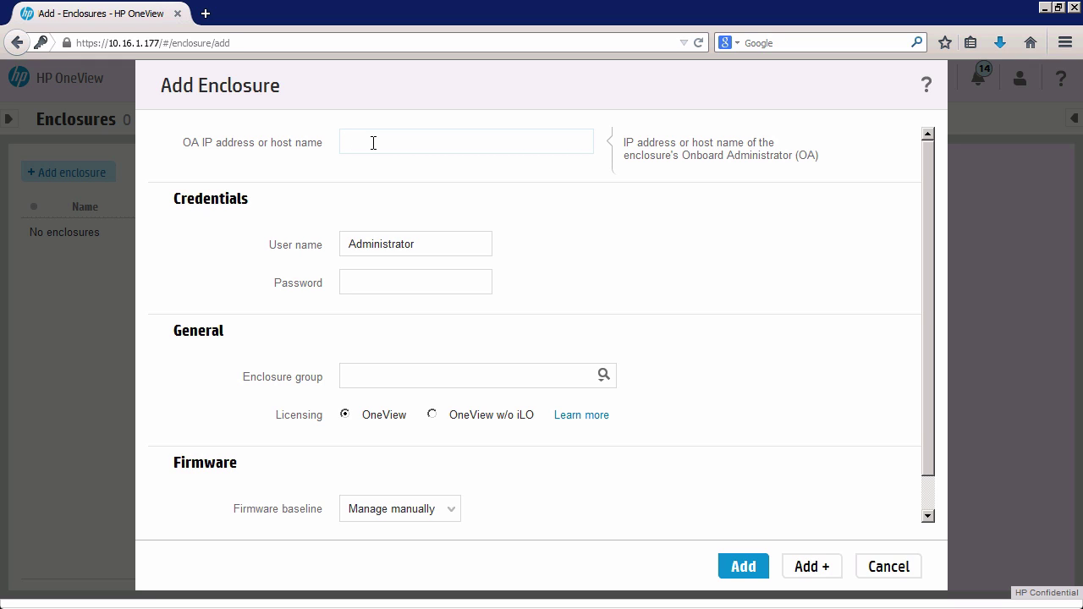
type("172.16")
key("BackSpace")
type("8.1.11")
left_click_drag(415, 140, 355, 140)
Enter the OA user name and password and choose enclosure group My-C7000s-with-VC-FF.
double_click(388, 246)
type("d")
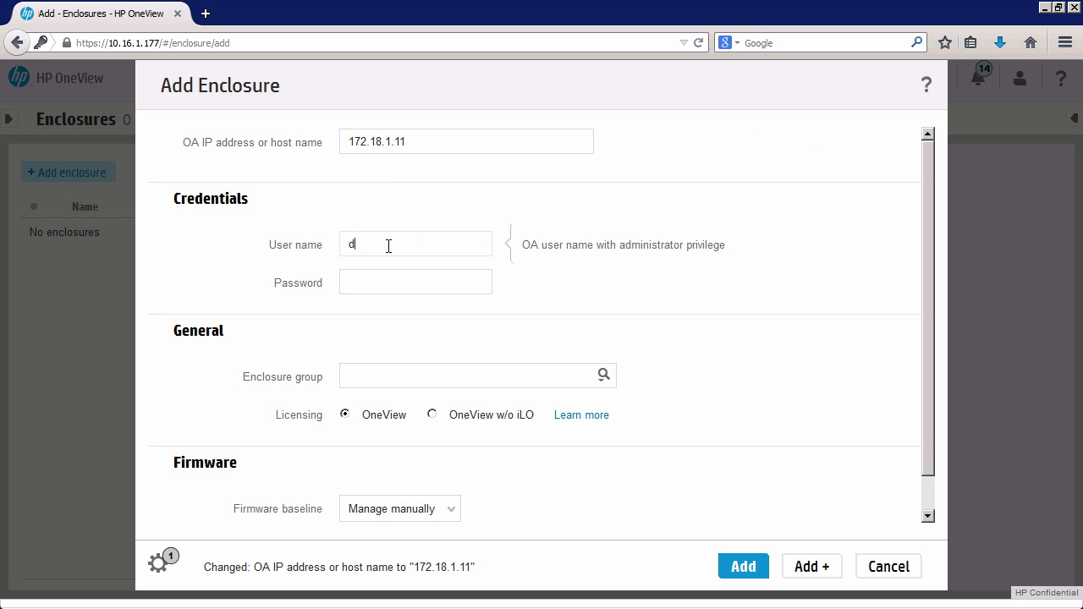
type("cs")
key("Tab")
type("dcs")
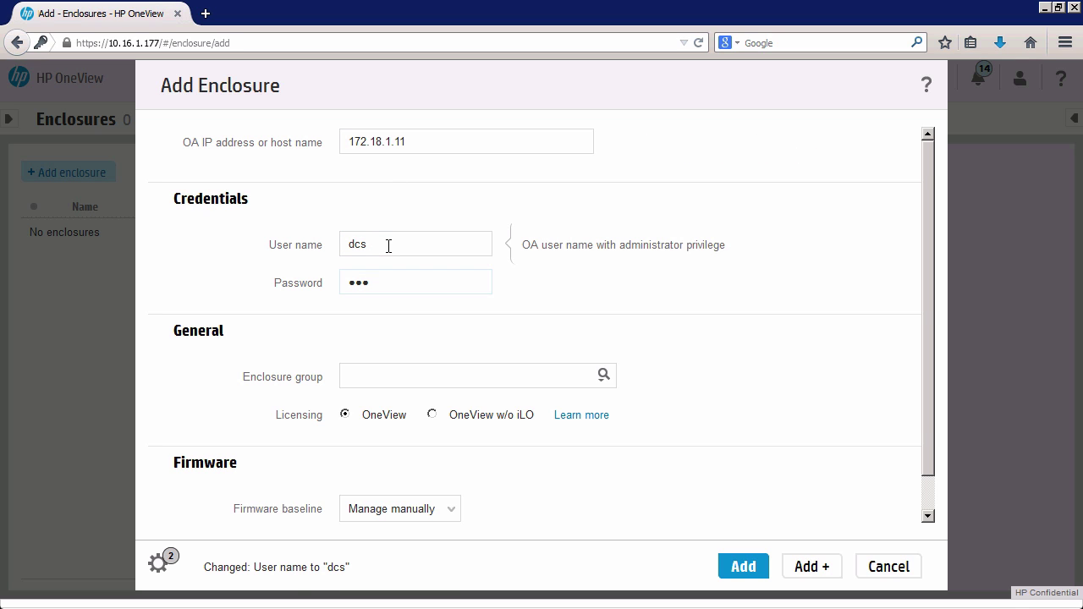
left_click(603, 377)
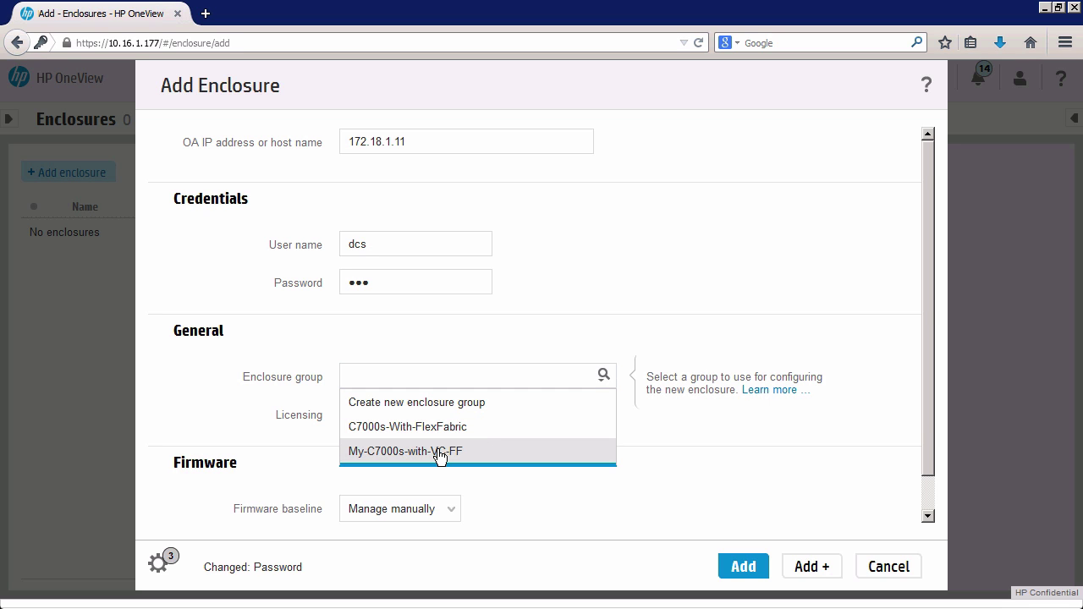
left_click(439, 452)
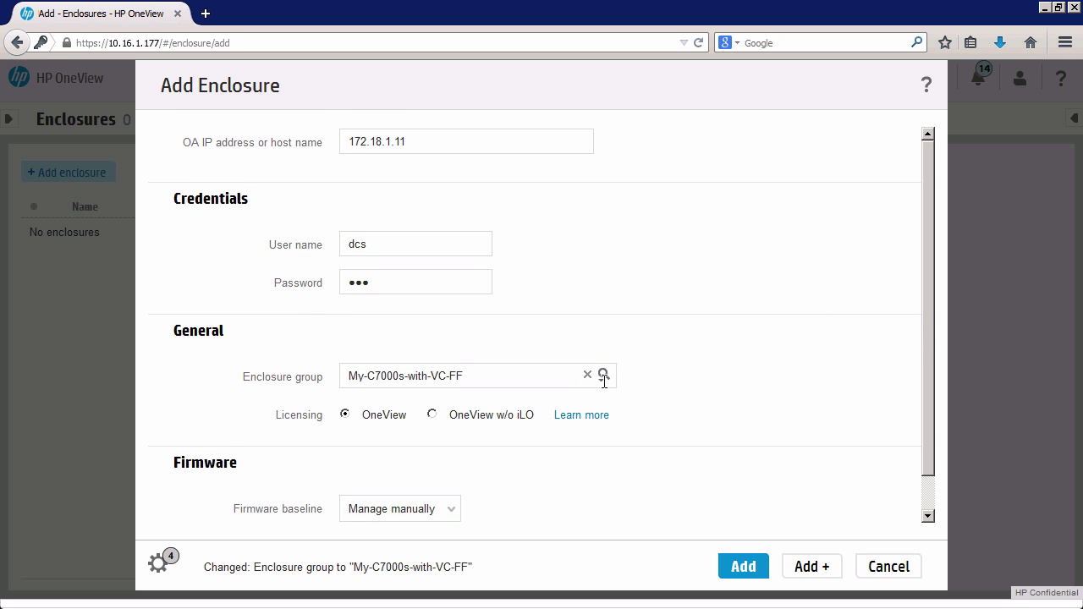
mouse_move(606, 378)
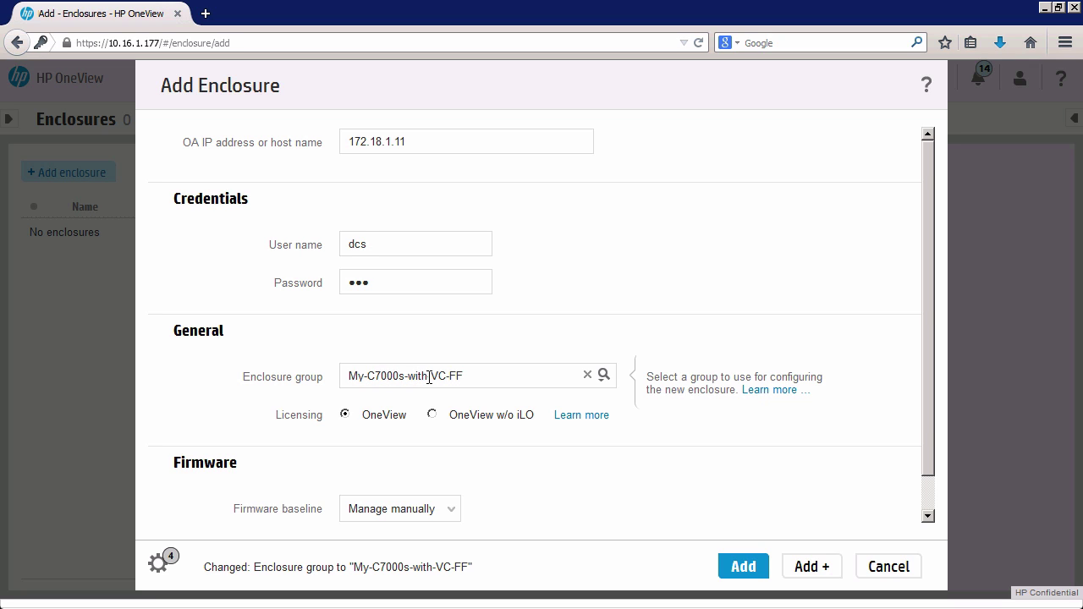
left_click_drag(928, 404, 928, 480)
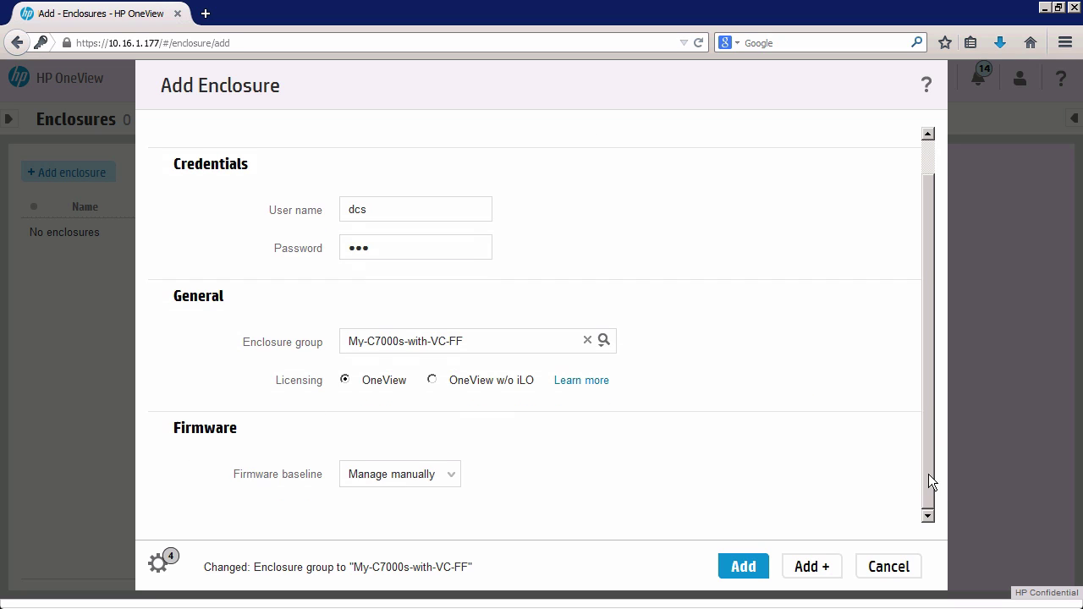
Set the firmware baseline to HP Service Pack for ProLiant, 2014.06.0 and add enclosure Encl1.
left_click(452, 479)
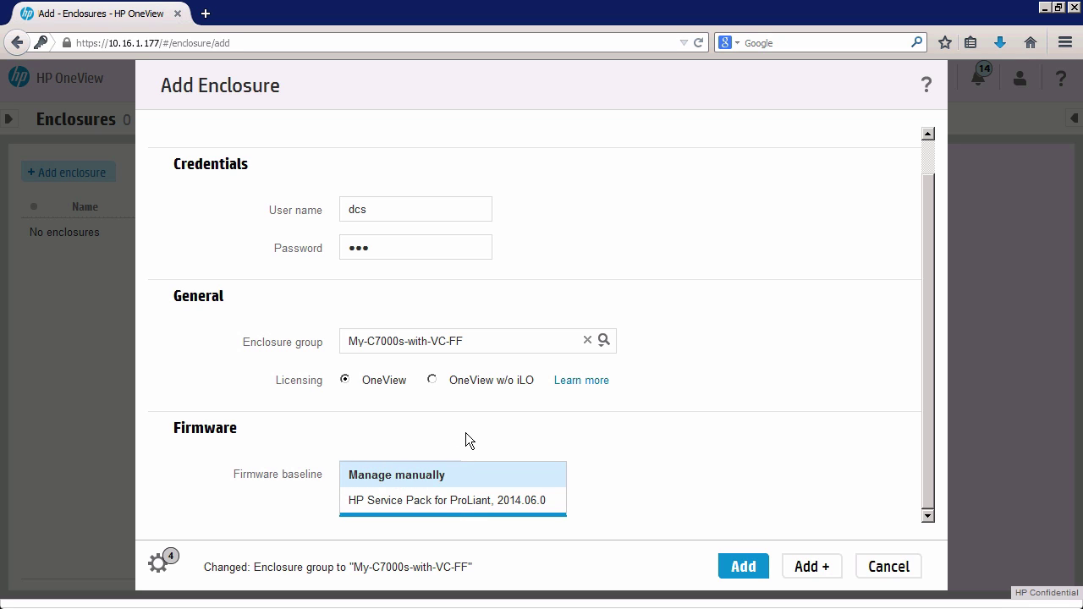
left_click(466, 433)
left_click(451, 476)
left_click(451, 439)
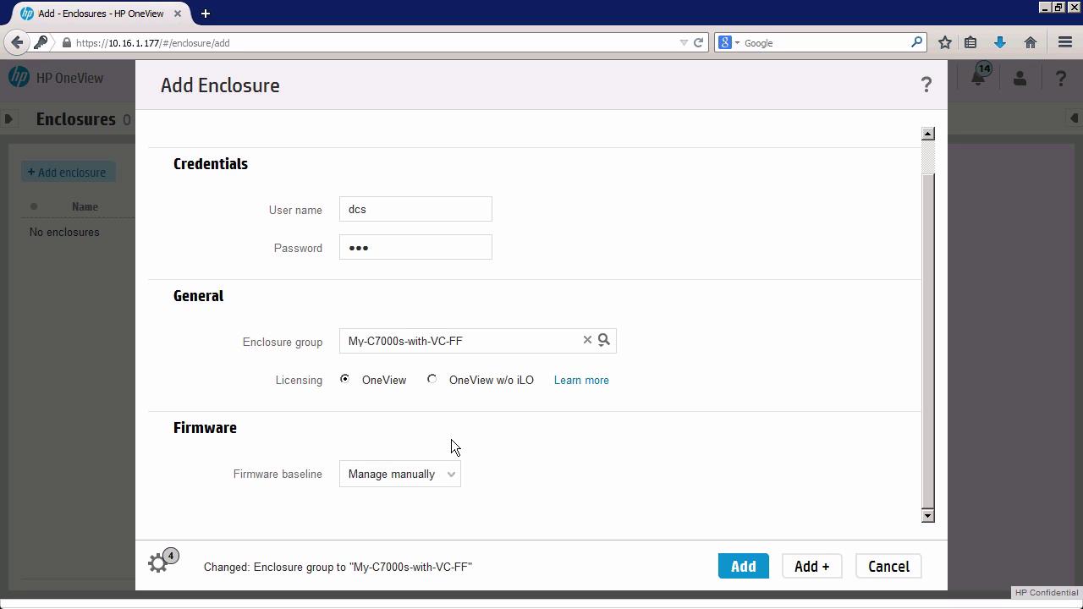
left_click(449, 476)
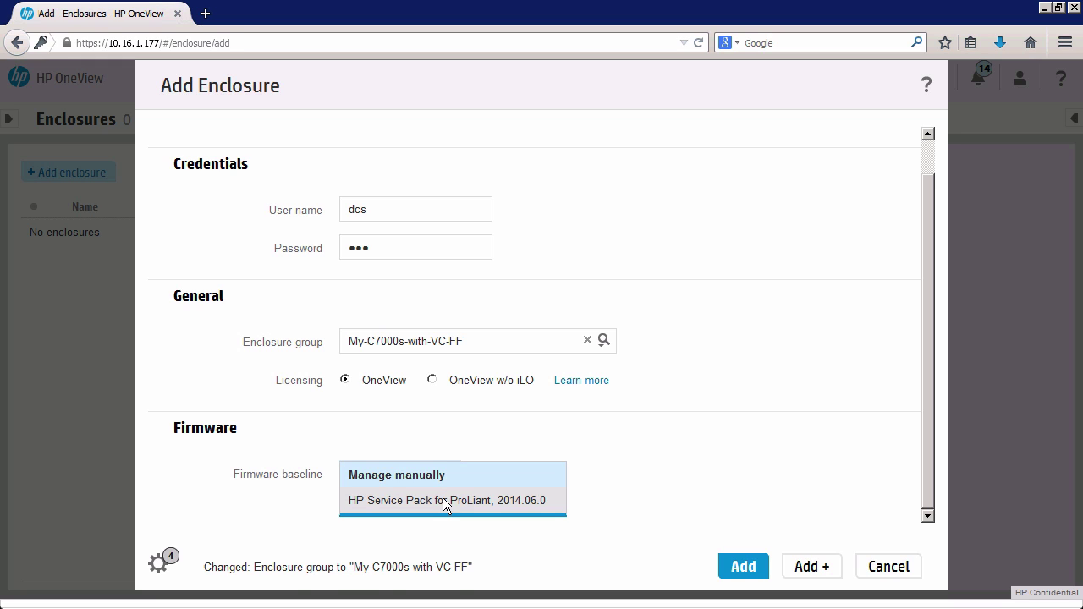
left_click(446, 500)
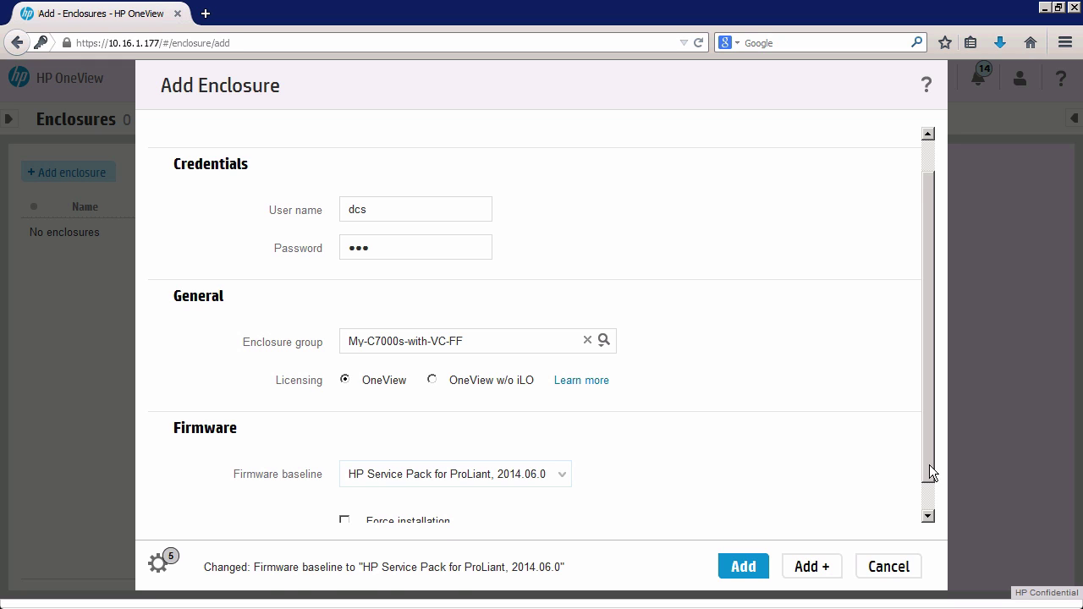
left_click_drag(929, 465, 931, 505)
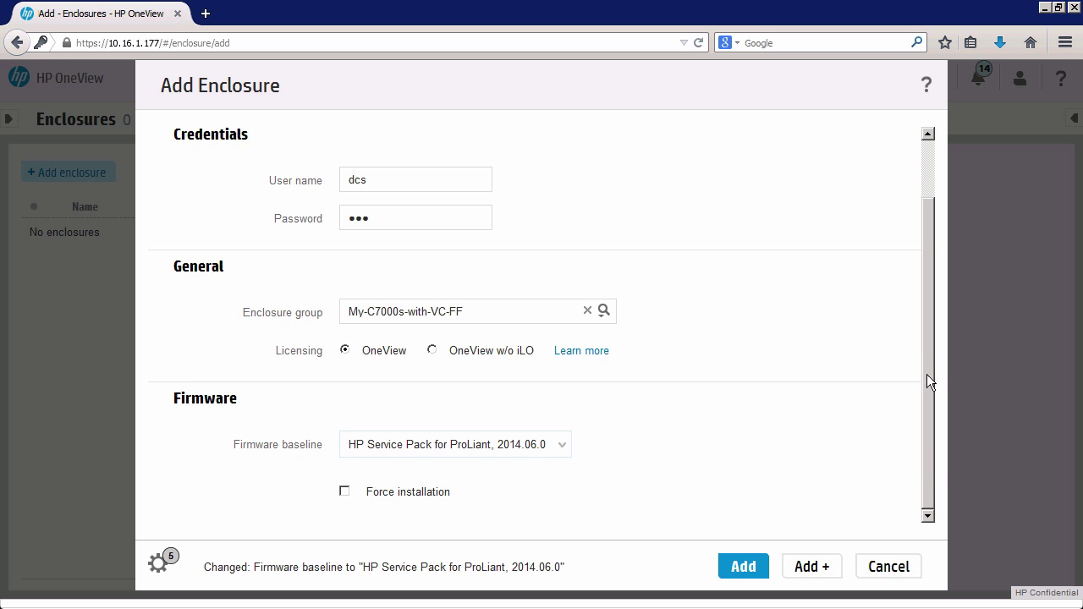
scroll(926, 347, "up", 2)
scroll(930, 503, "down", 2)
left_click(749, 569)
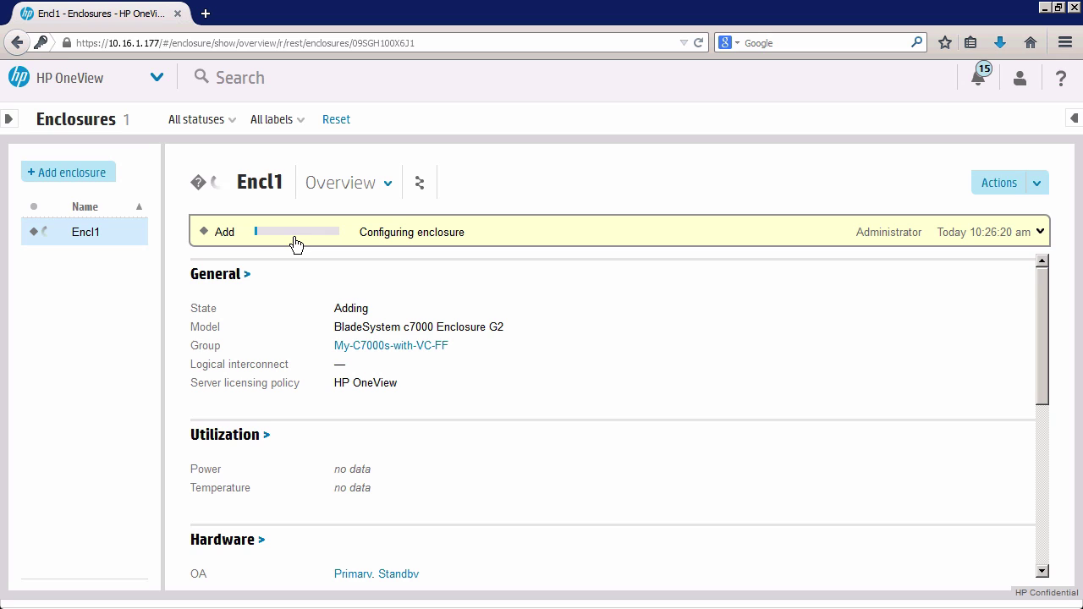
Expand Encl1's add task banner to view its progress steps.
left_click(1039, 233)
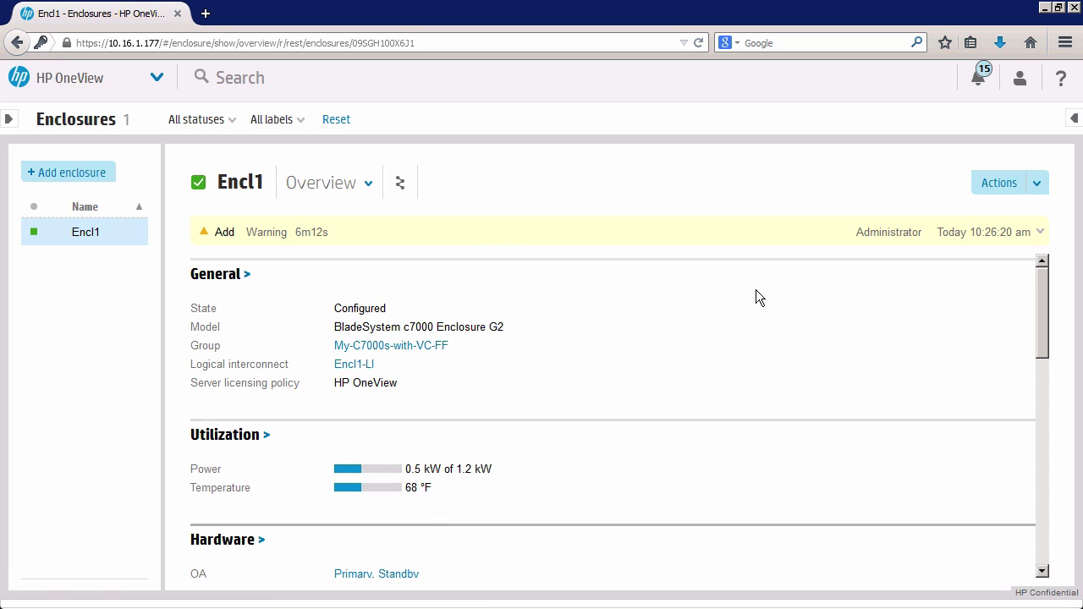
Expand Encl1's Add warning to see the task steps and bays with hardware problems.
left_click(1040, 233)
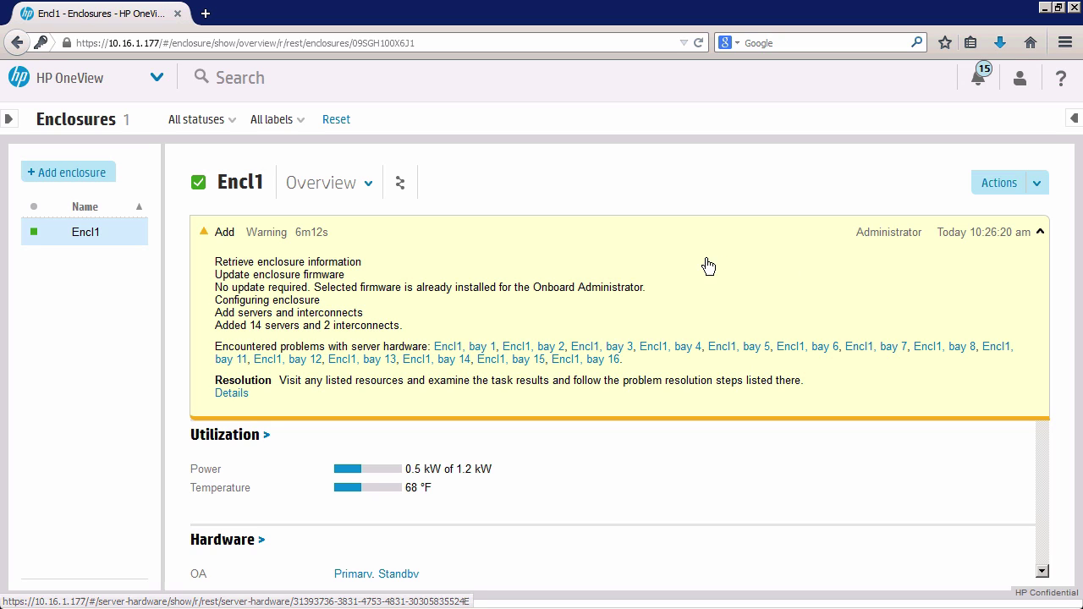
Open Encl1, bay 1's hardware page and expand its add warning about insufficient HP OneView licenses.
left_click(459, 348)
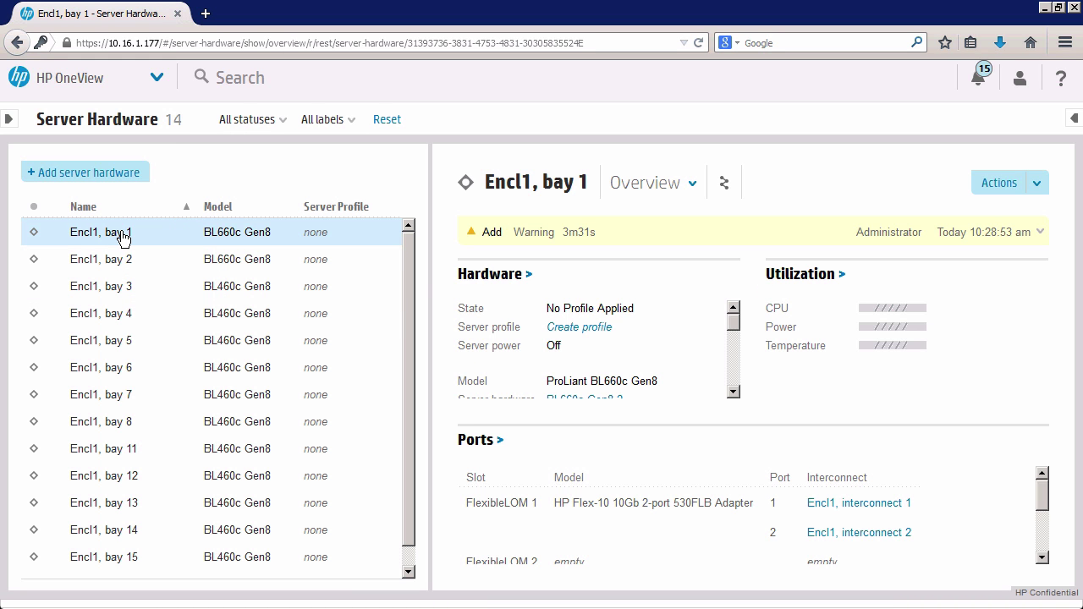
left_click(409, 570)
left_click(409, 569)
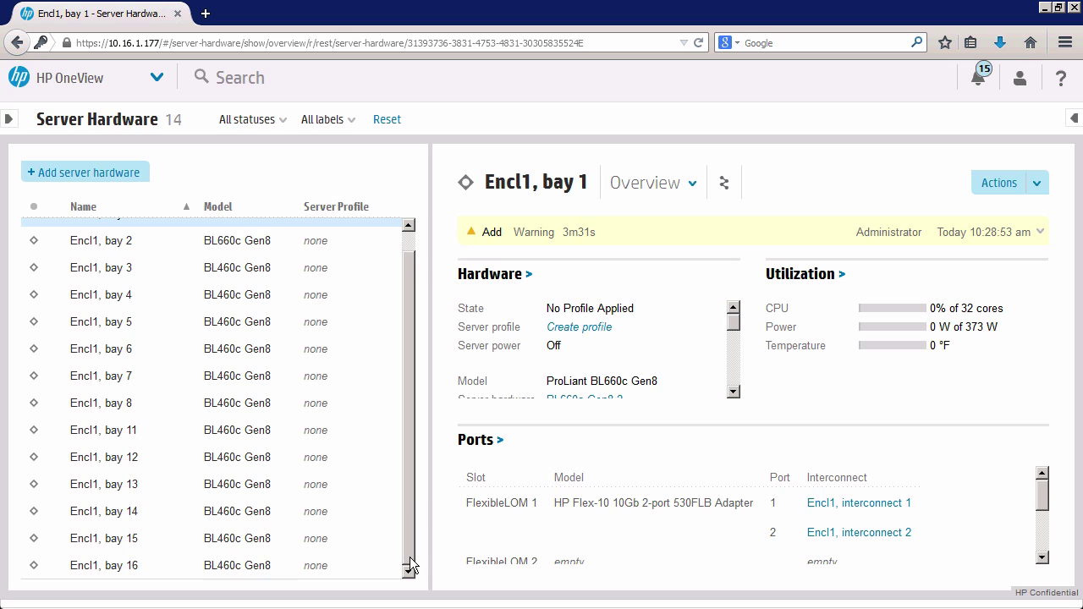
scroll(425, 475, "up", 1)
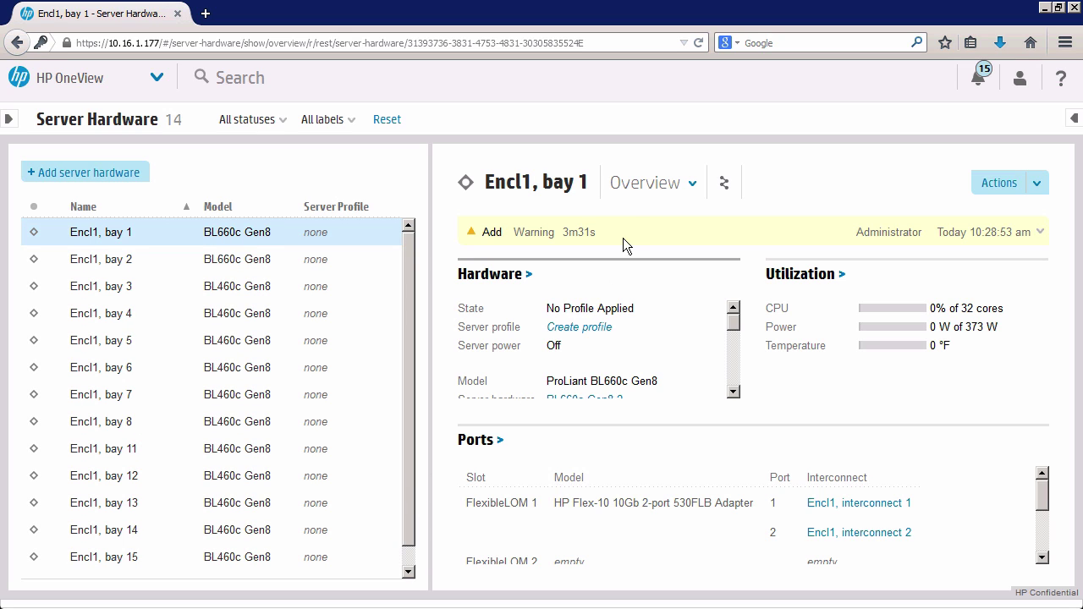
left_click(1040, 233)
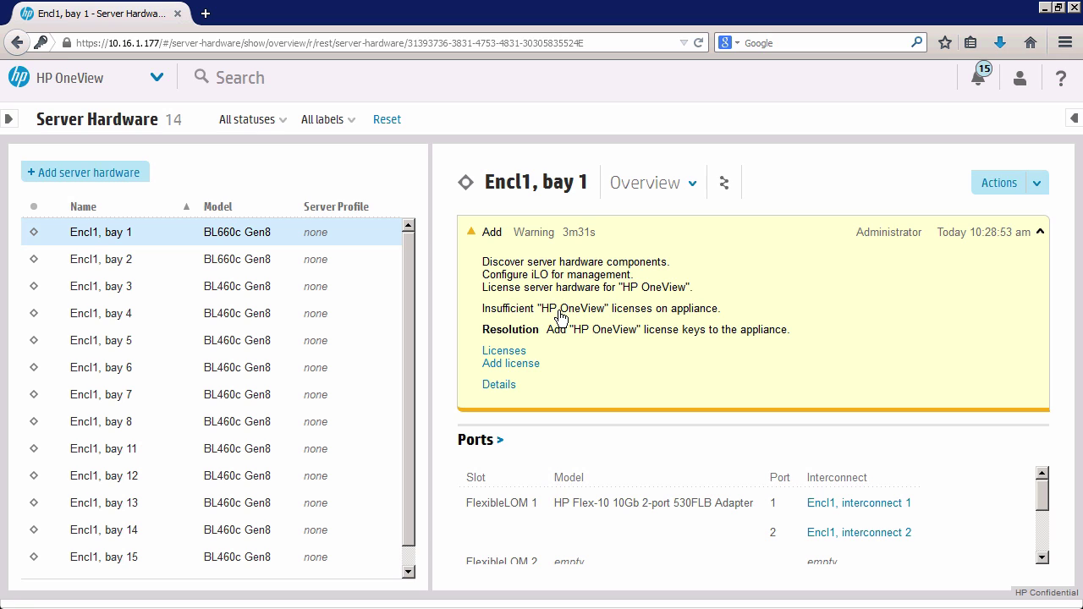
left_click(156, 77)
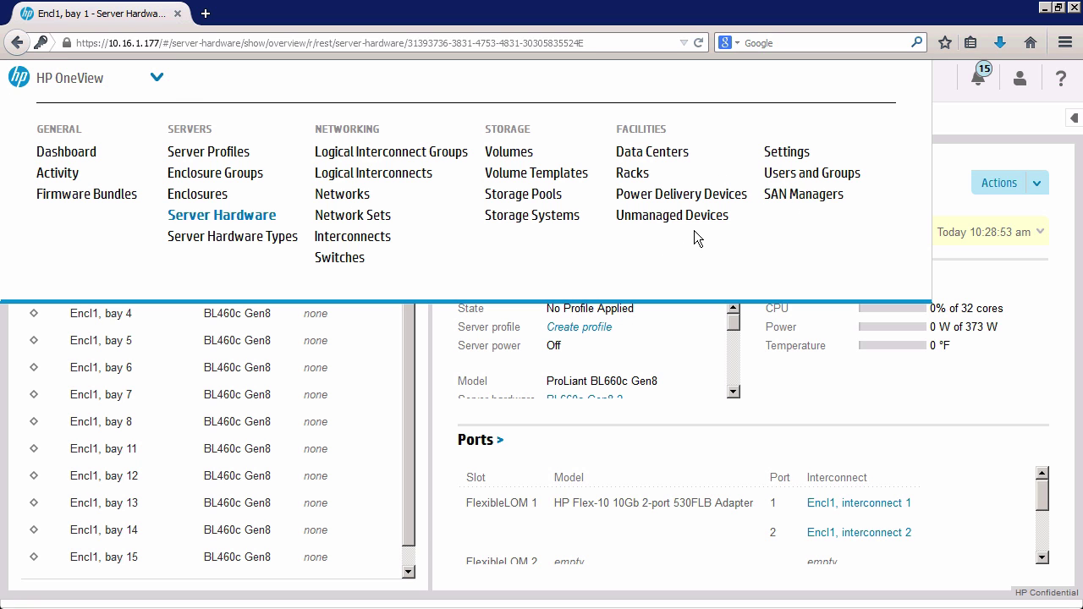
Check licensing in Settings, cancel the Add license dialog, and return to the Enclosures page.
left_click(782, 152)
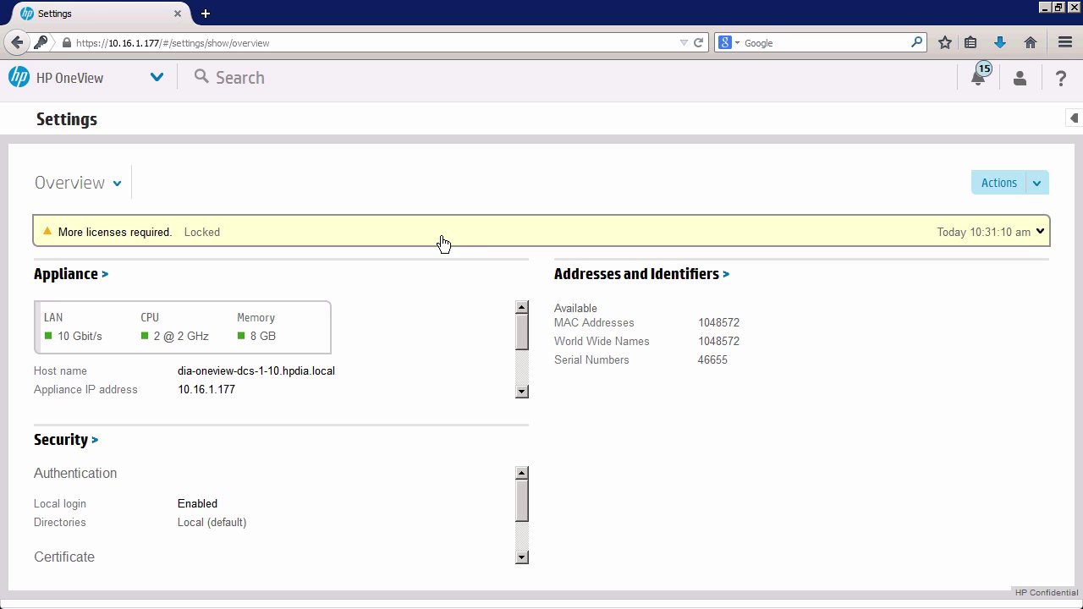
left_click(1039, 188)
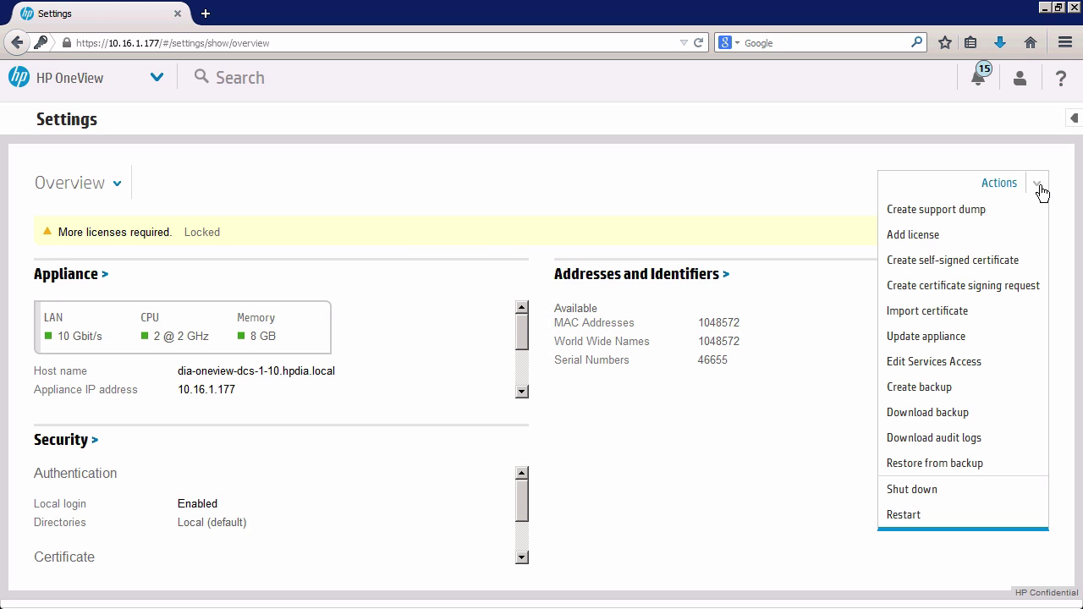
left_click(919, 237)
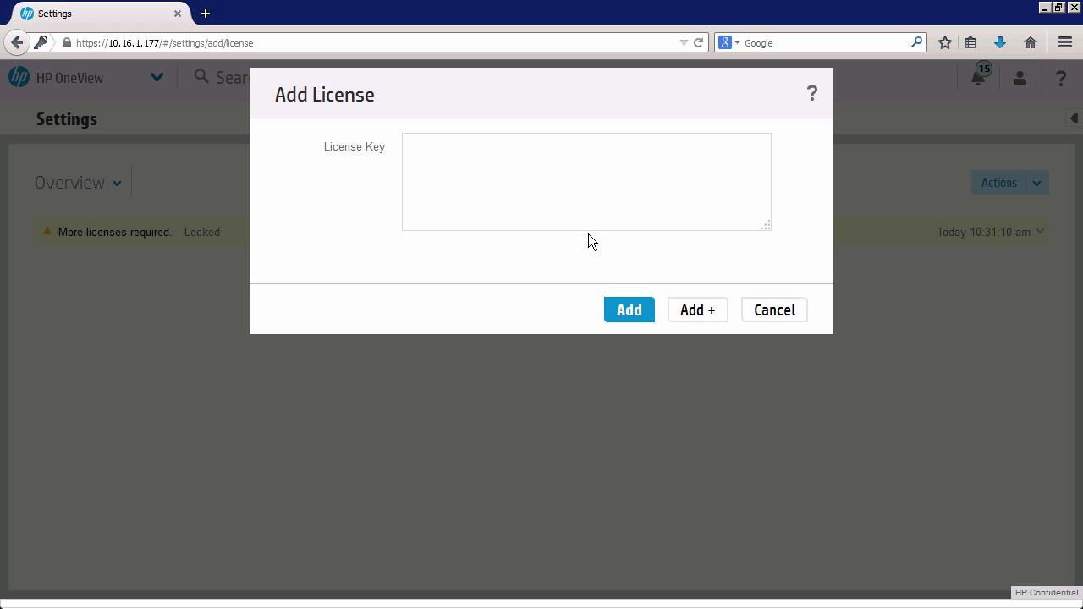
left_click(784, 317)
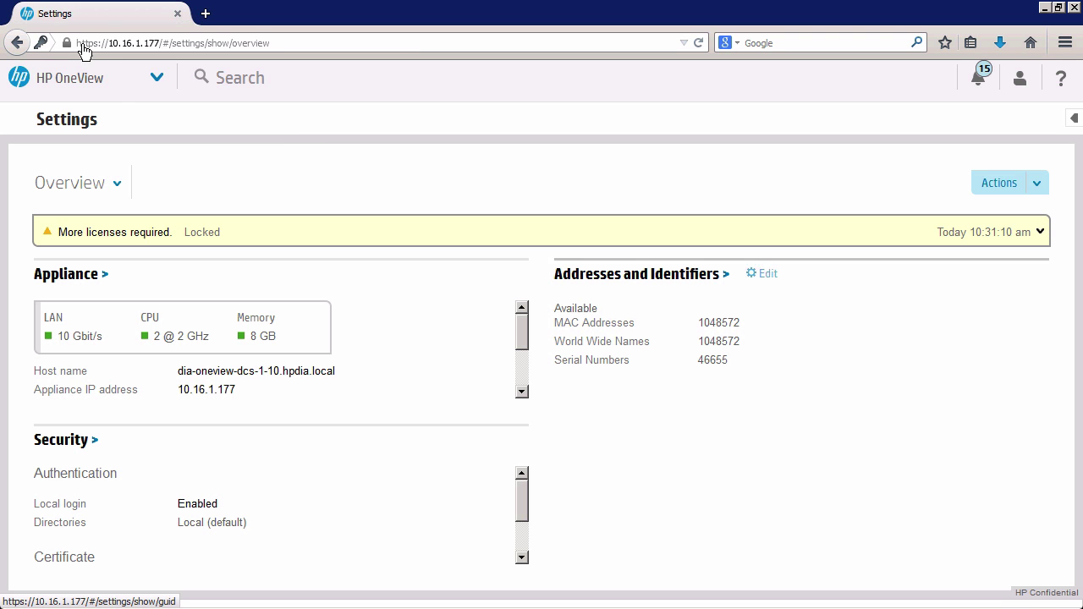
left_click(154, 77)
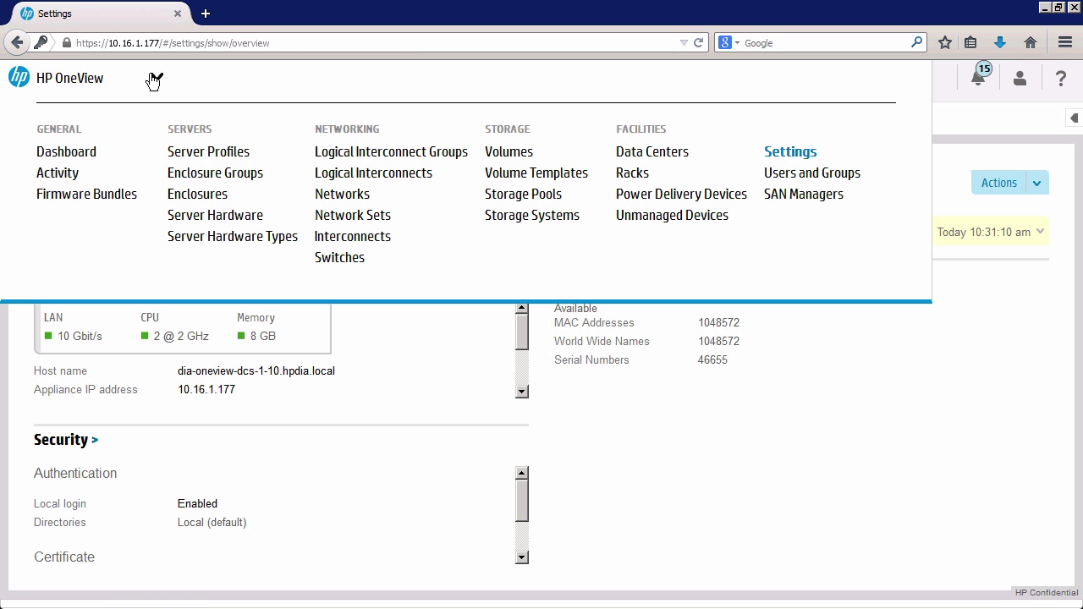
left_click(203, 197)
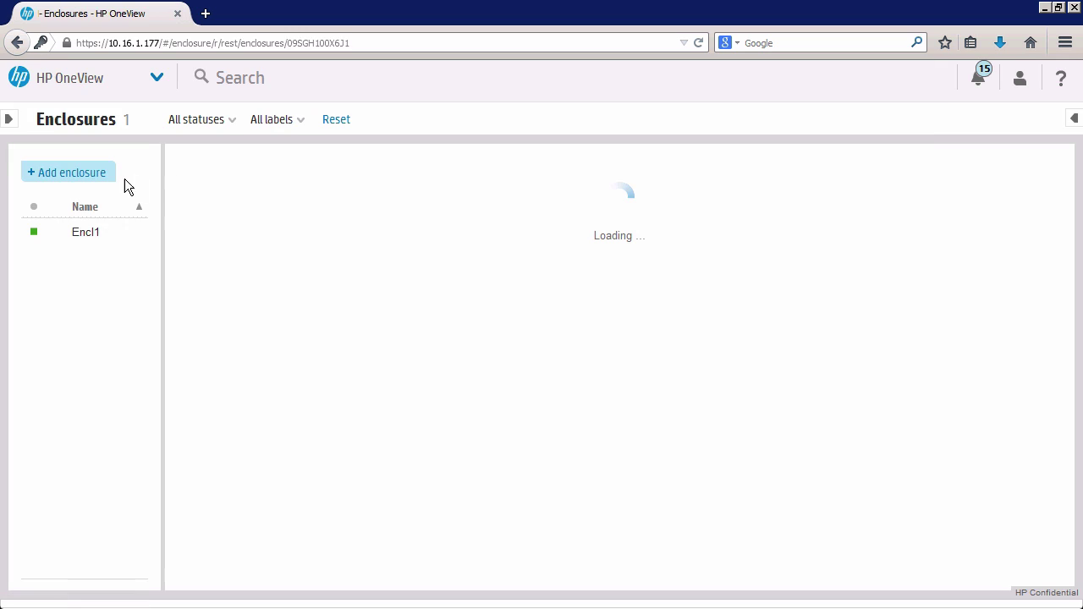
Review Encl1's overview down to Rear View, inspecting empty bay 4 and interconnect 1.
left_click(96, 239)
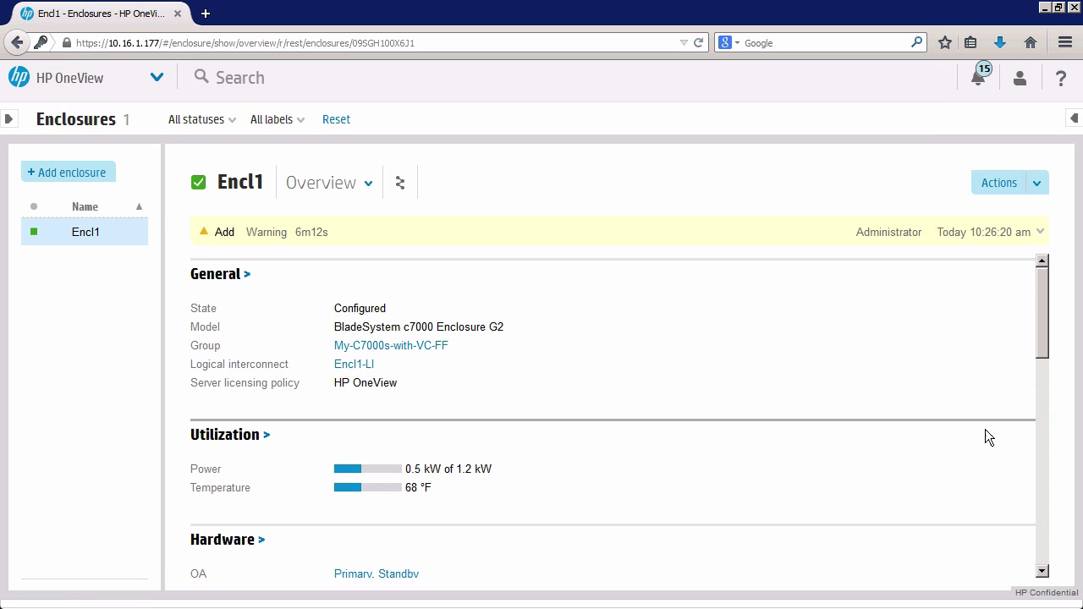
left_click_drag(1045, 346, 1037, 531)
left_click(570, 452)
left_click(292, 433)
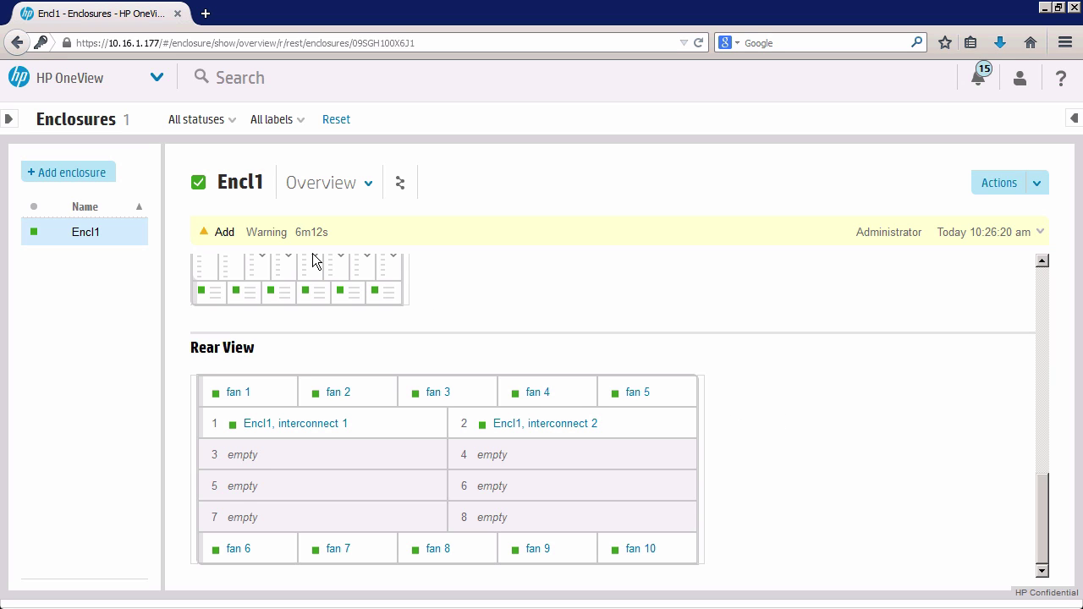
left_click(157, 79)
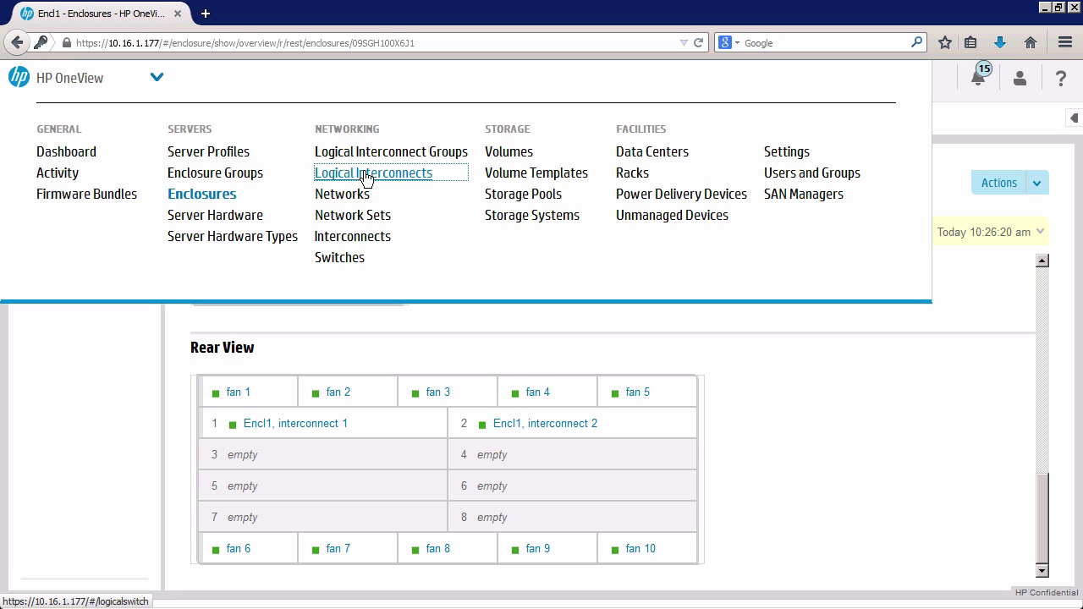
Open Encl1-LI on Logical Interconnects, detour via Enclosures, and return to its interconnect diagram.
left_click(365, 176)
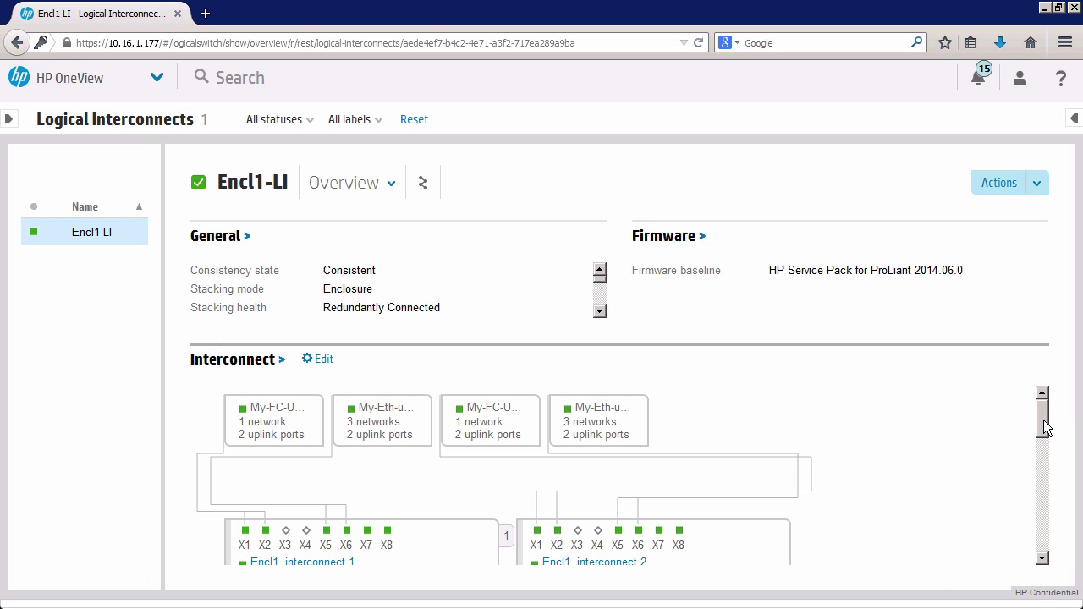
mouse_move(1043, 421)
left_mouse_down()
mouse_move(1044, 435)
mouse_move(1039, 412)
left_mouse_up()
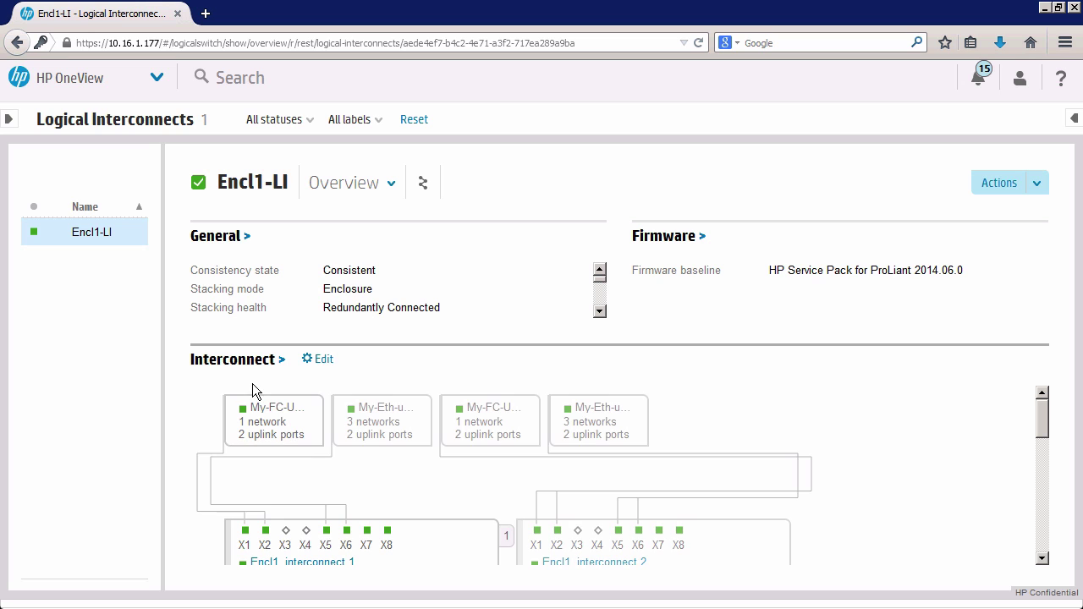
left_click(157, 79)
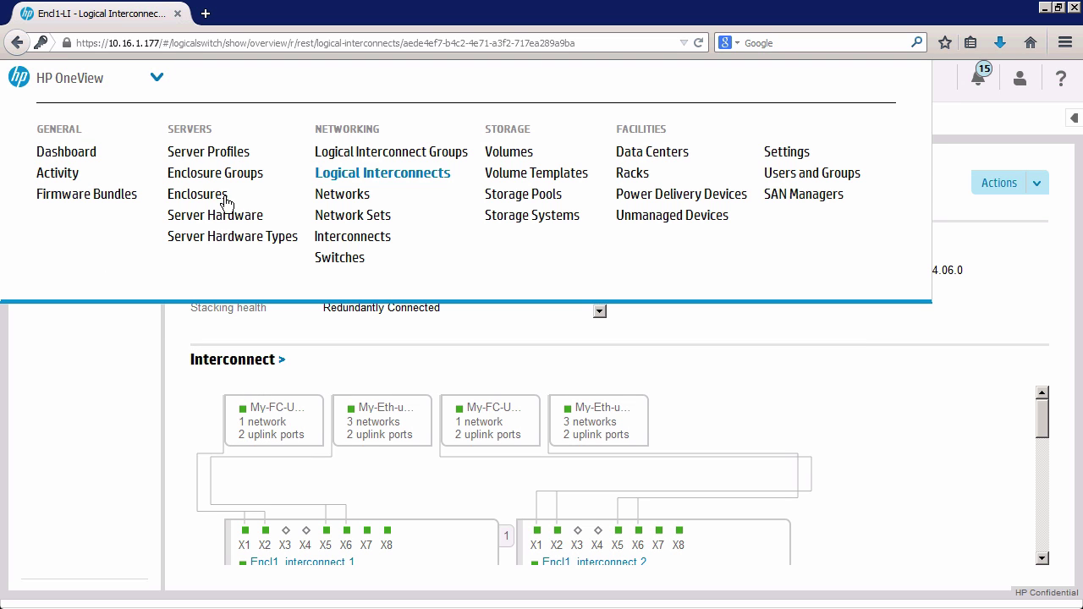
left_click(182, 192)
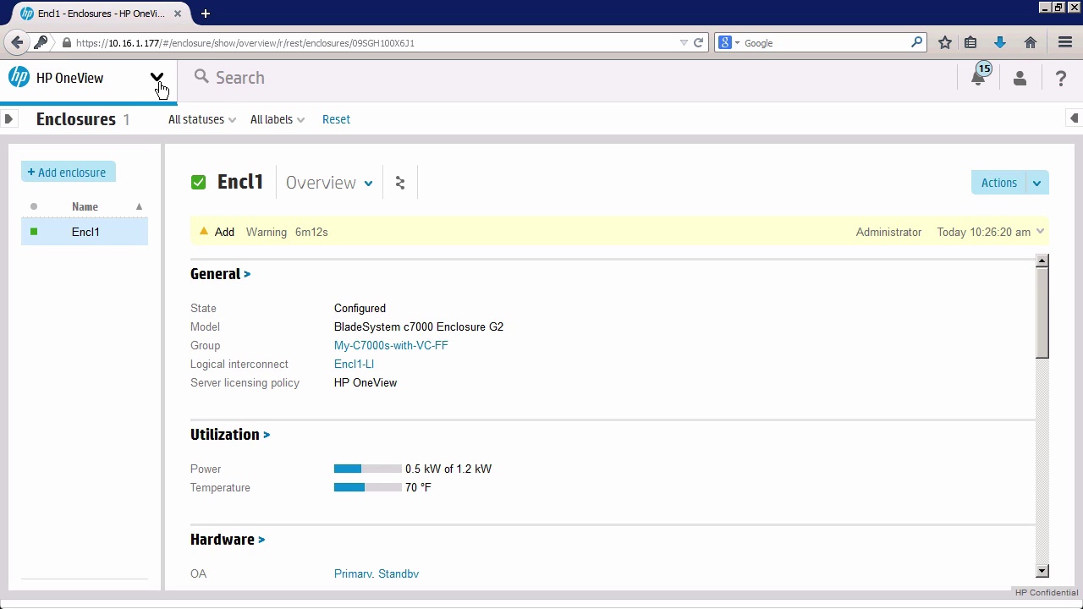
left_click(157, 81)
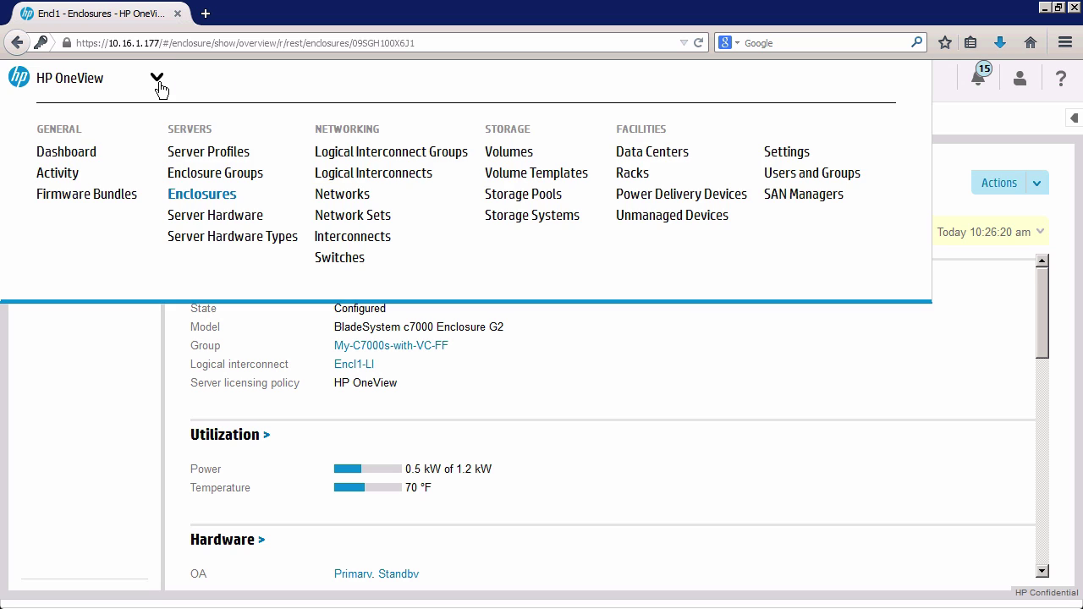
left_click(64, 358)
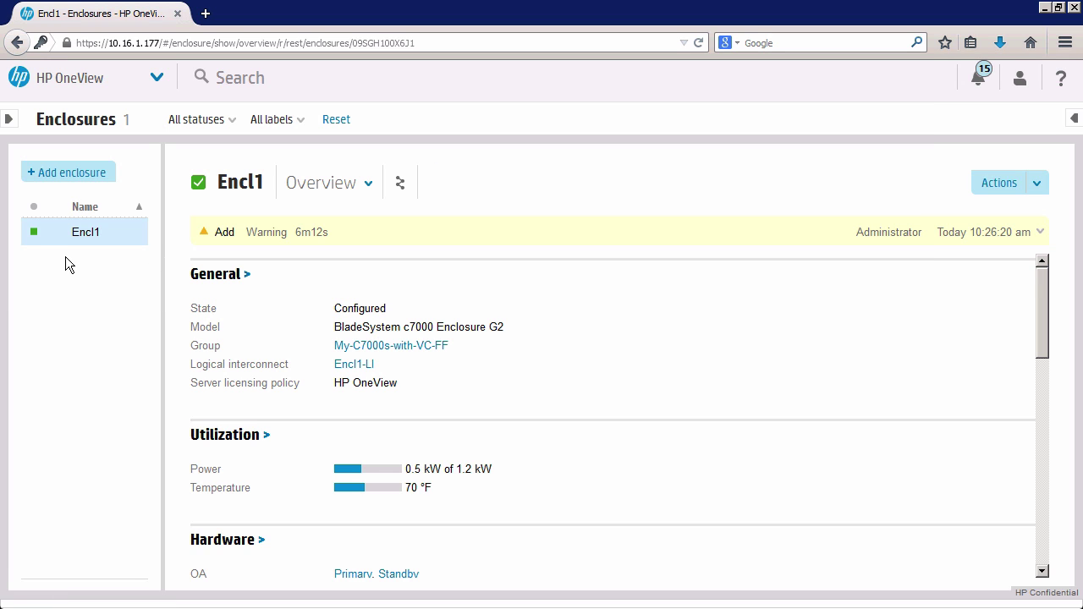
left_click(157, 77)
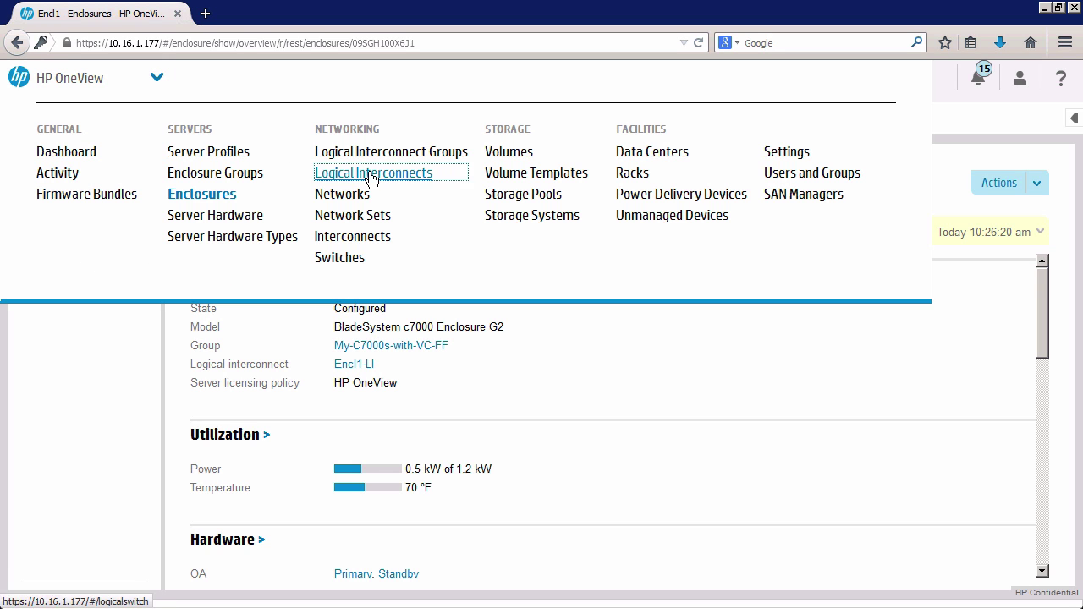
left_click(373, 175)
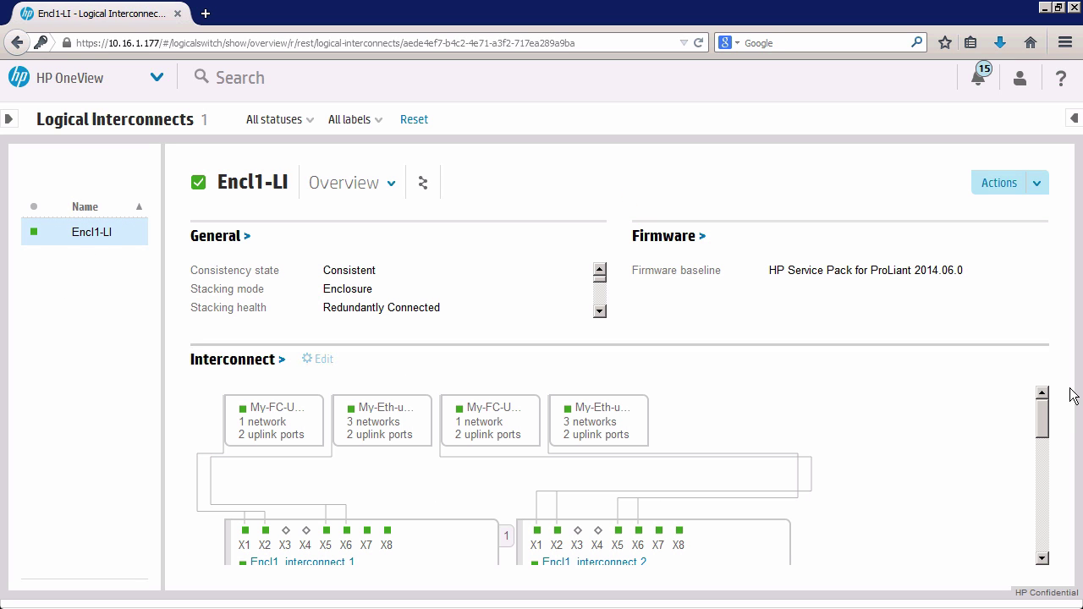
mouse_move(1044, 415)
left_mouse_down()
mouse_move(1045, 440)
mouse_move(1043, 418)
left_mouse_up()
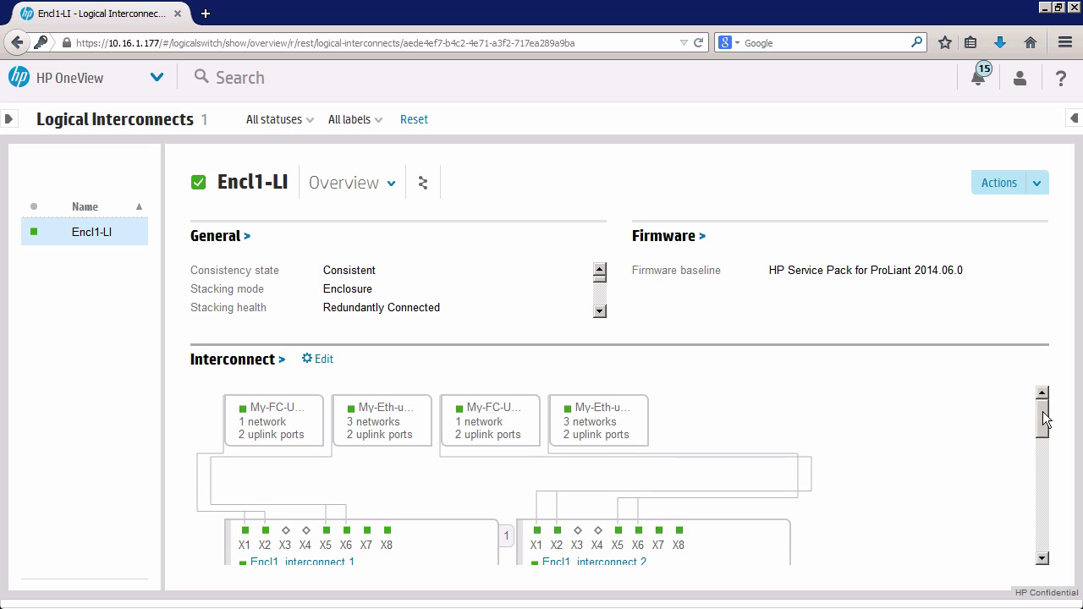
left_click(155, 79)
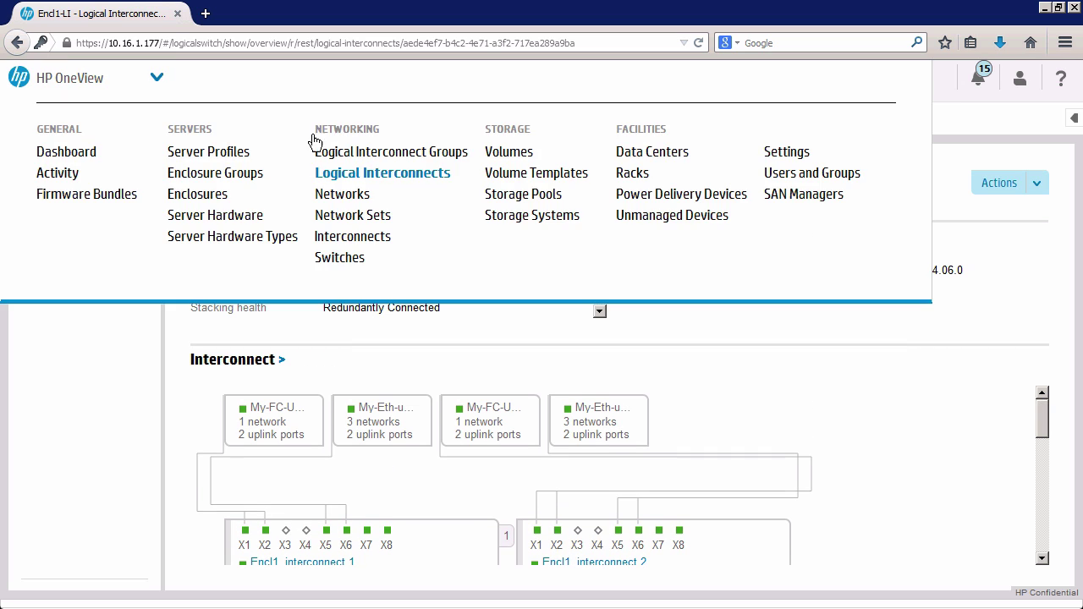
left_click(354, 237)
left_click(133, 244)
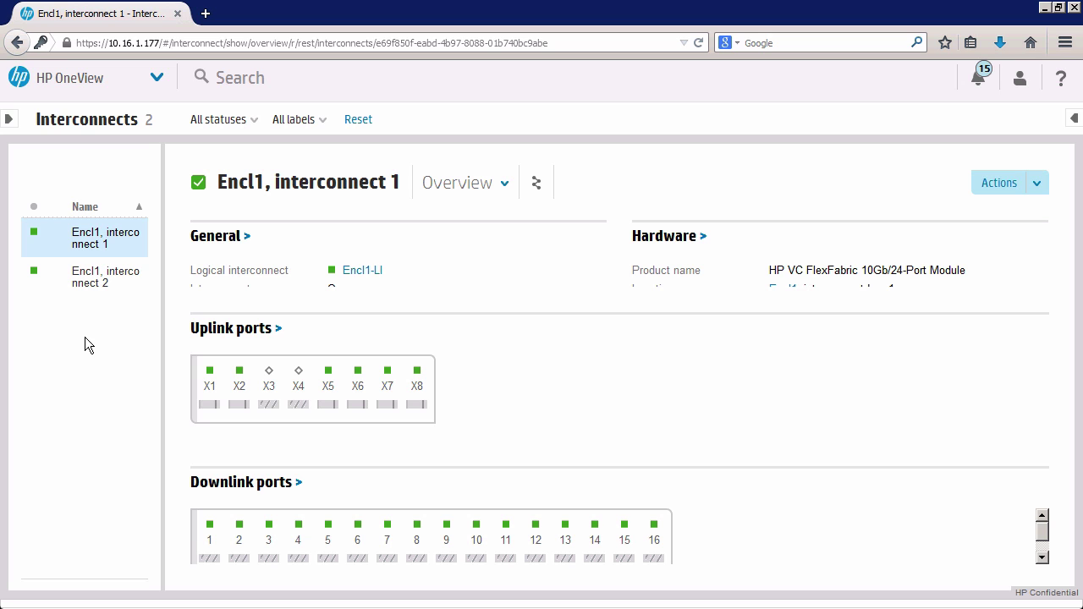
left_click(159, 88)
left_click(369, 174)
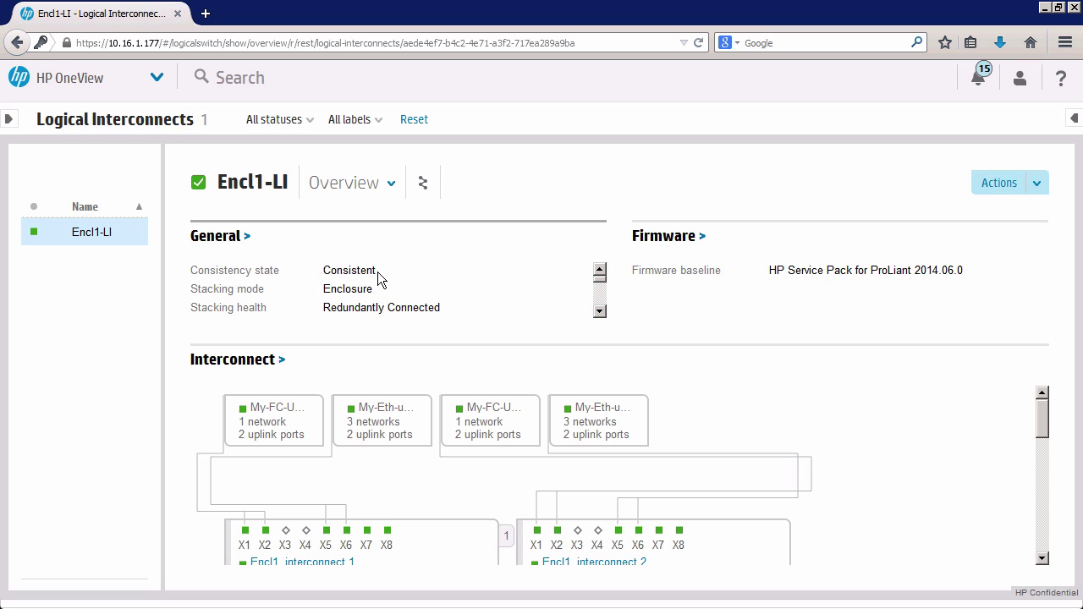
Scroll the Encl1-LI interconnect diagram down and back up, then bring up the main menu.
scroll(1047, 414, "down", 1)
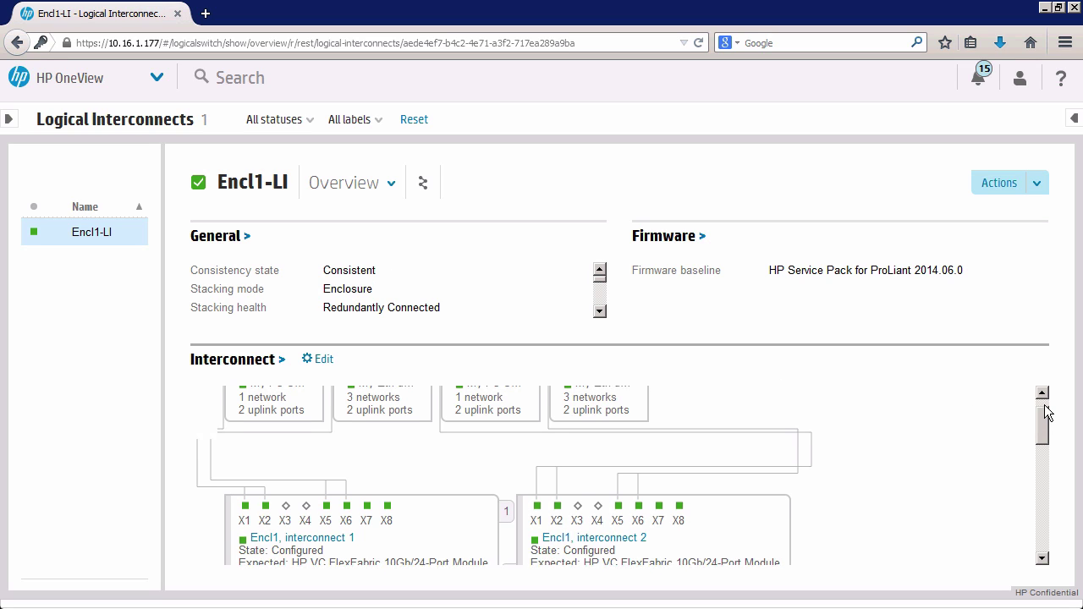
scroll(1046, 412, "up", 1)
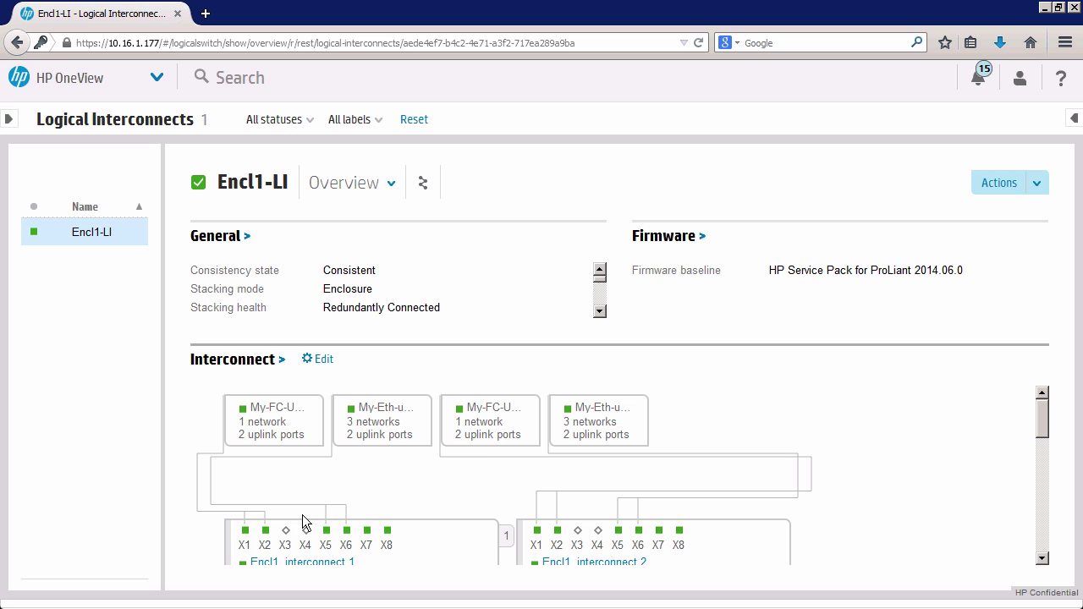
left_click(158, 85)
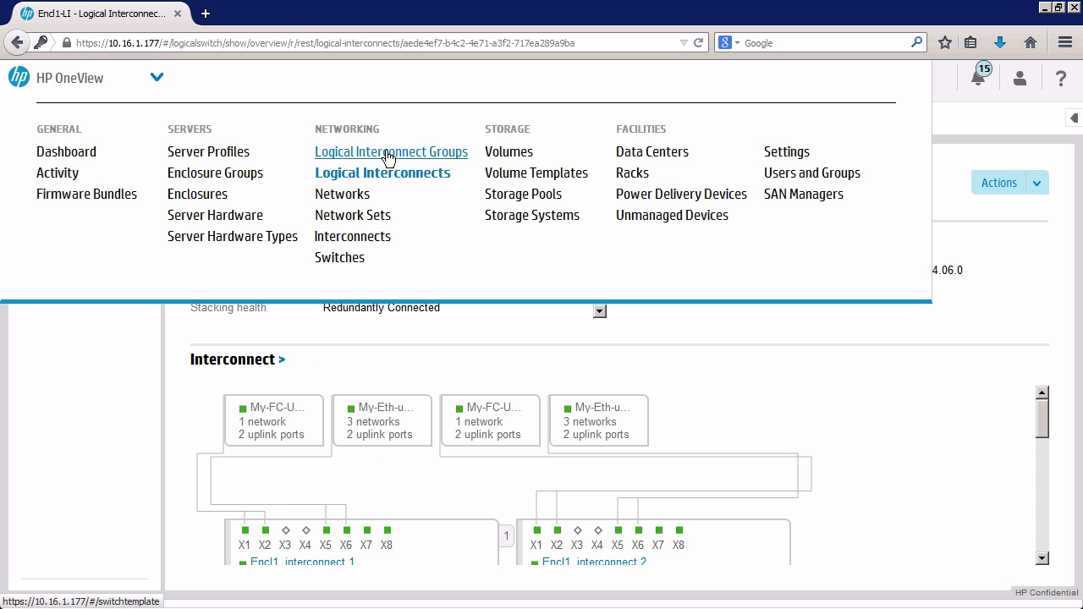
left_click(387, 159)
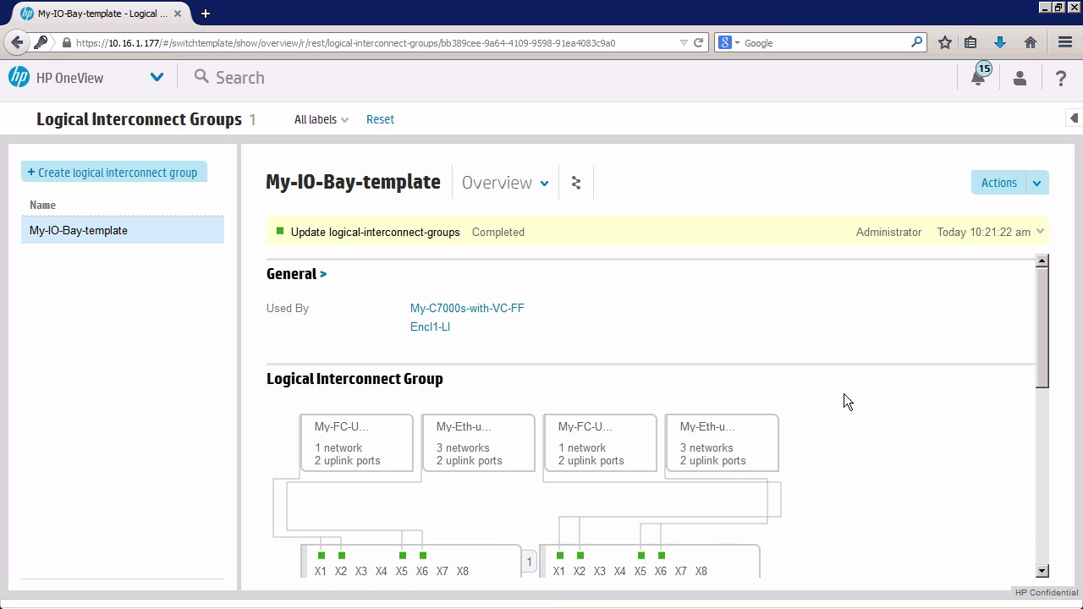
mouse_move(848, 391)
scroll(561, 550, "down", 1)
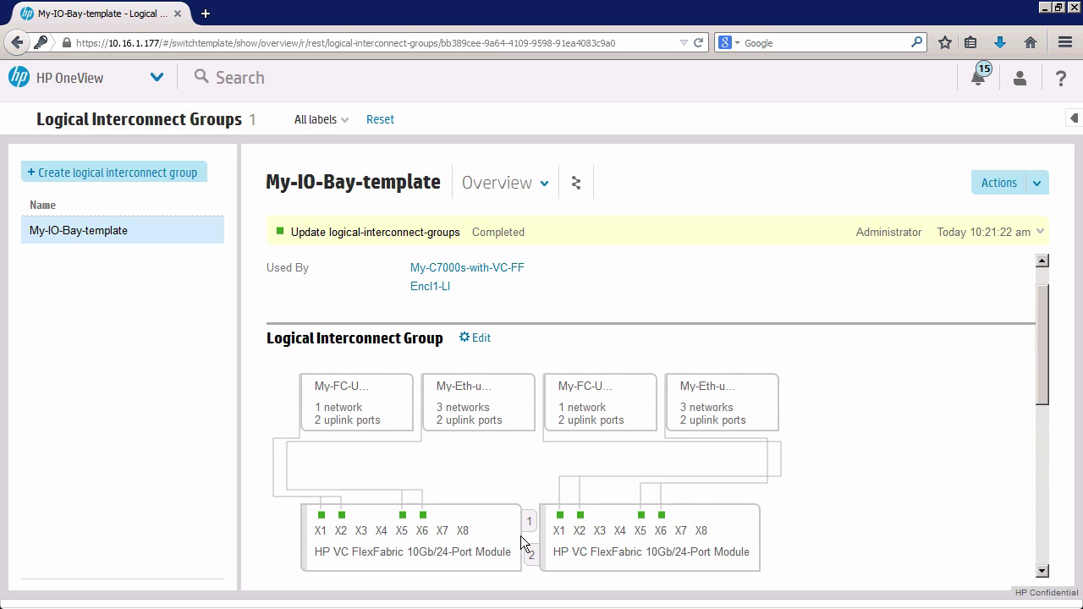
mouse_move(441, 516)
mouse_move(671, 519)
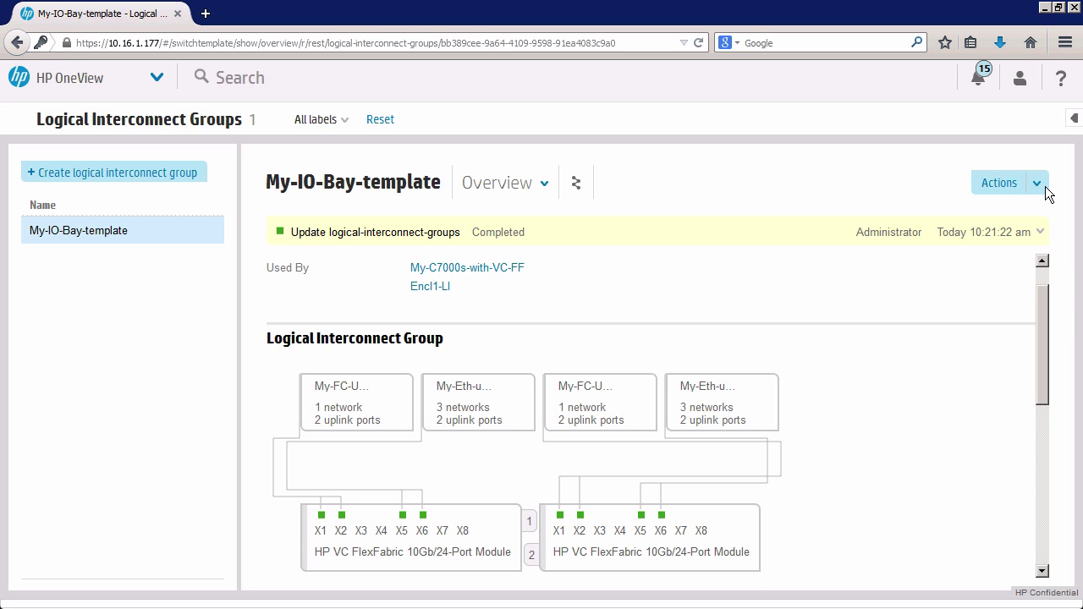
left_click(153, 81)
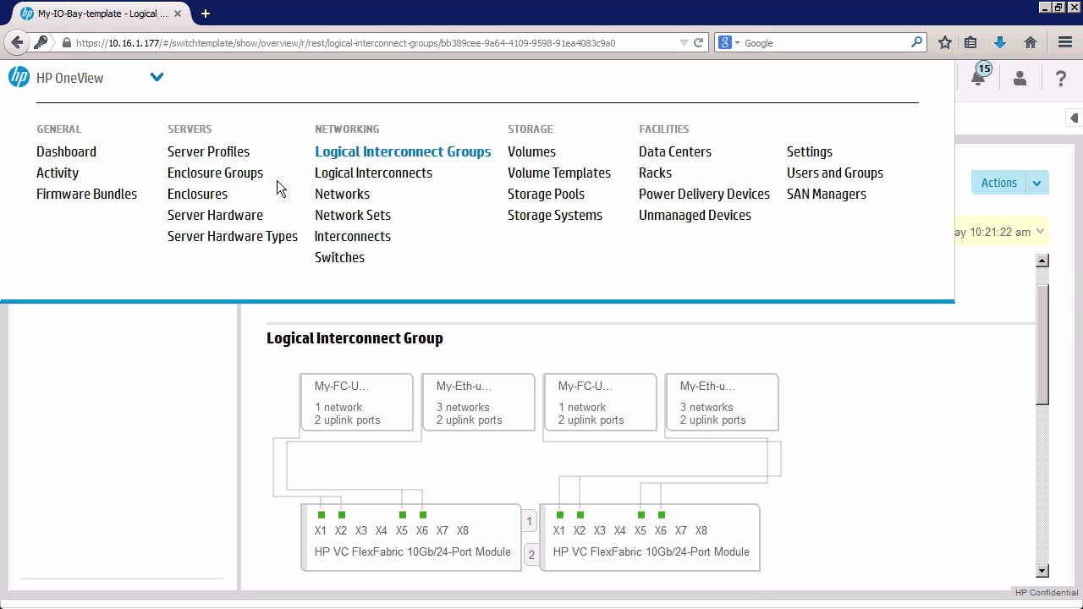
left_click(351, 176)
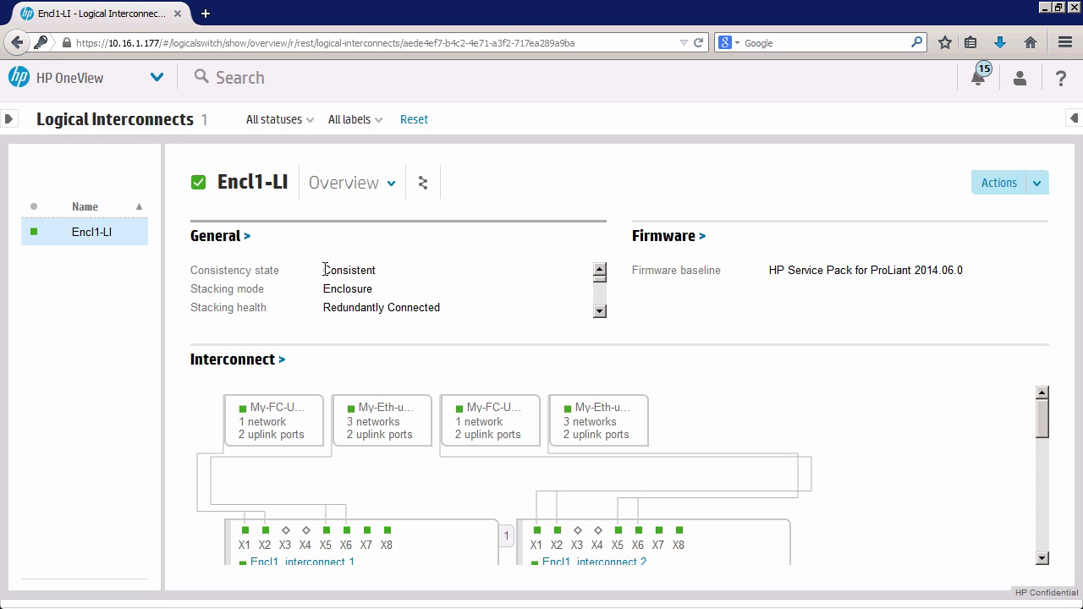
mouse_move(366, 531)
left_click(1043, 183)
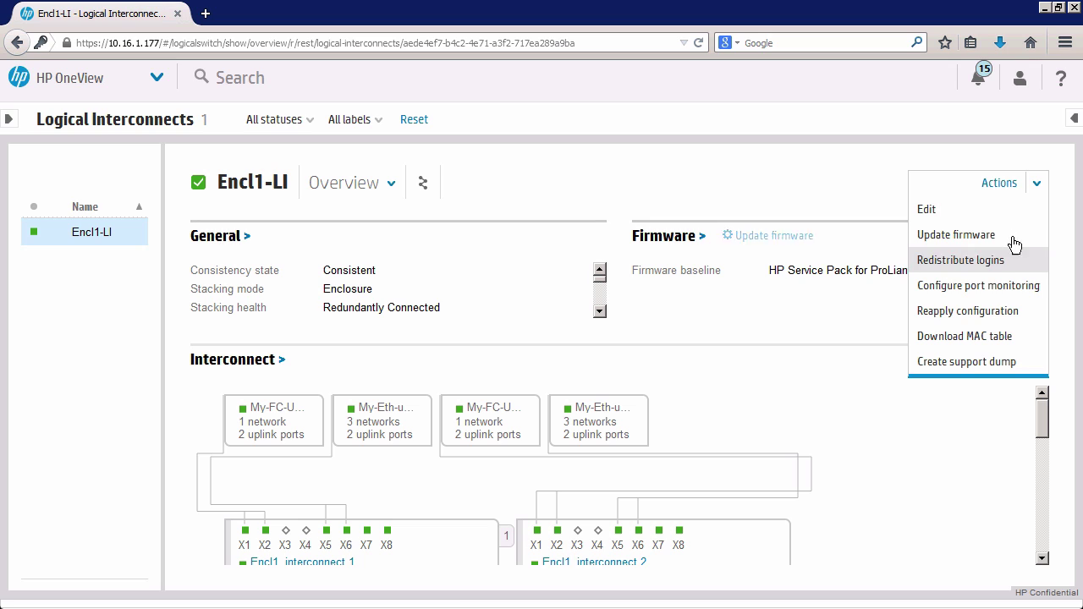
left_click(826, 439)
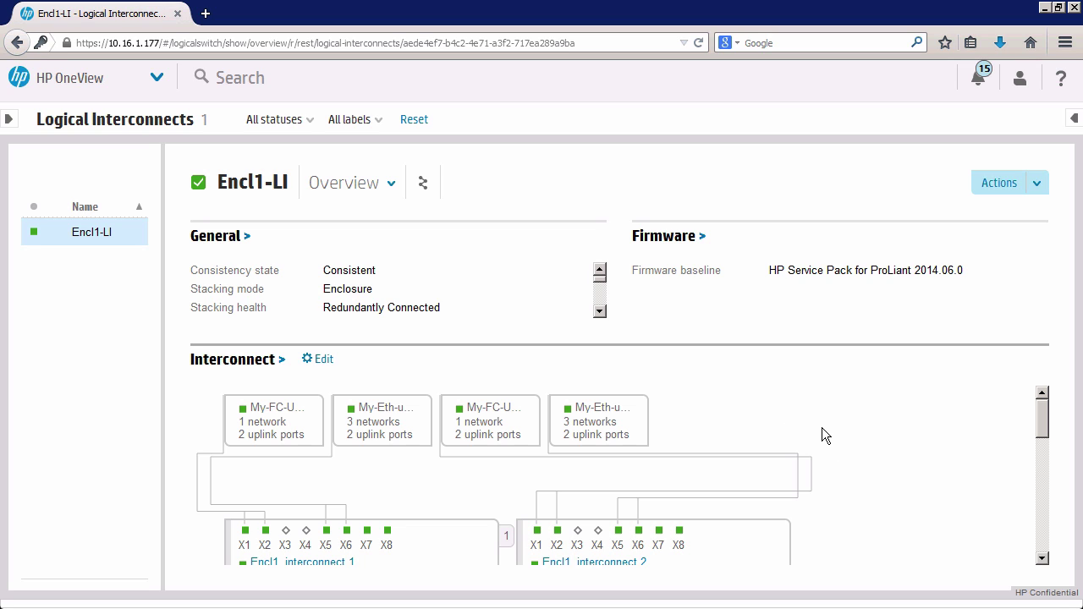
mouse_move(646, 265)
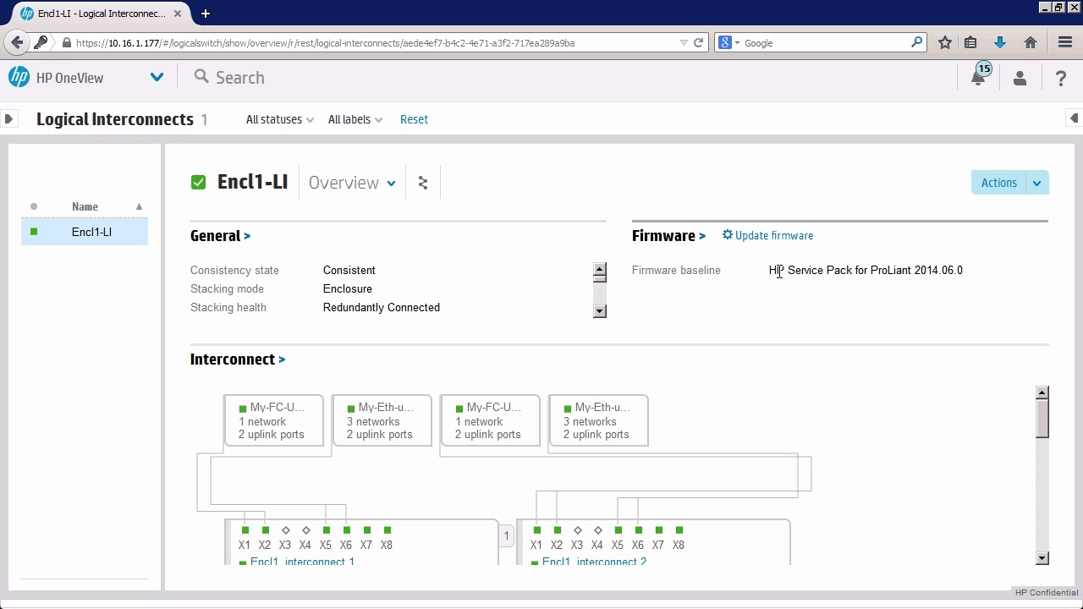
mouse_move(985, 422)
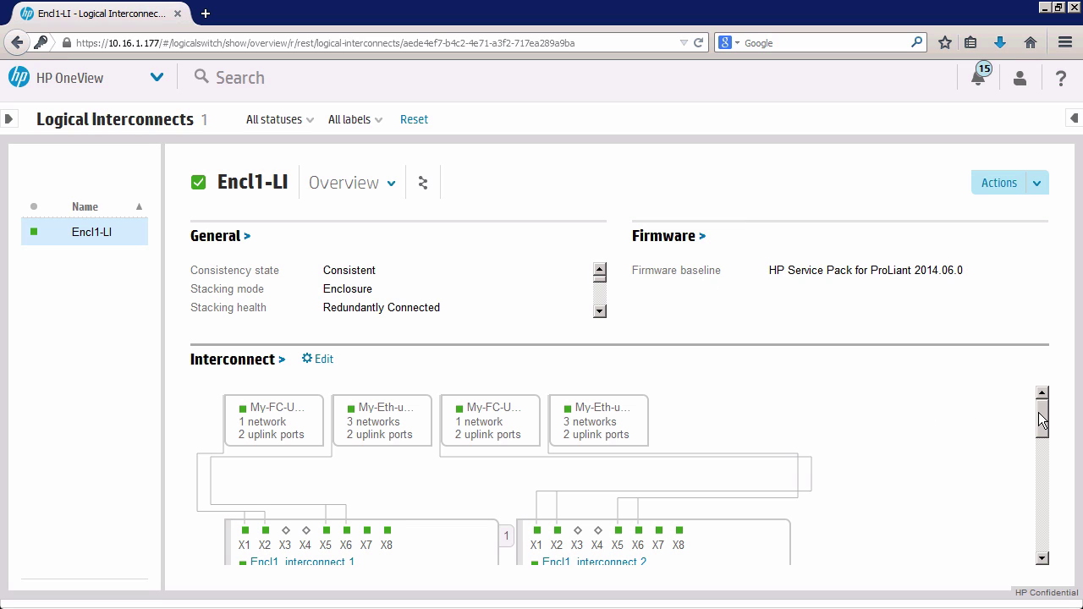
scroll(1042, 423, "down", 3)
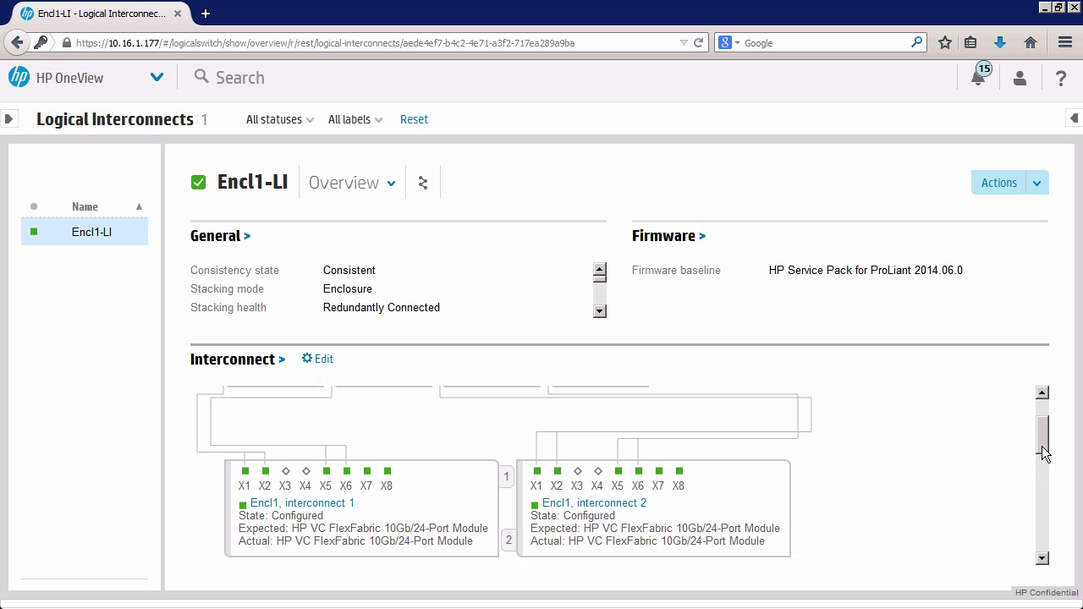
scroll(1042, 443, "up", 2)
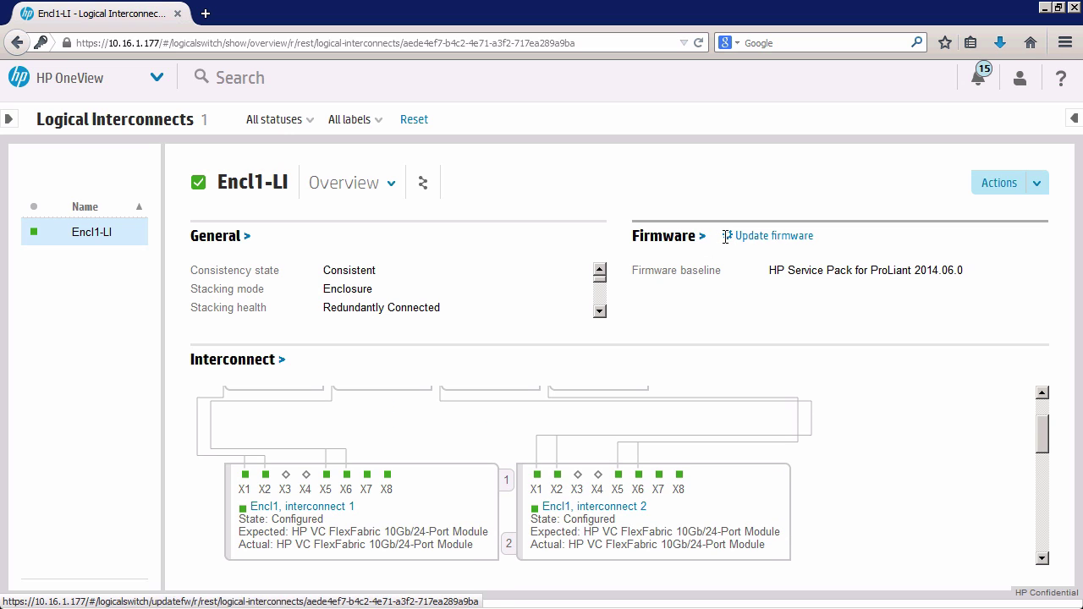
left_click(764, 239)
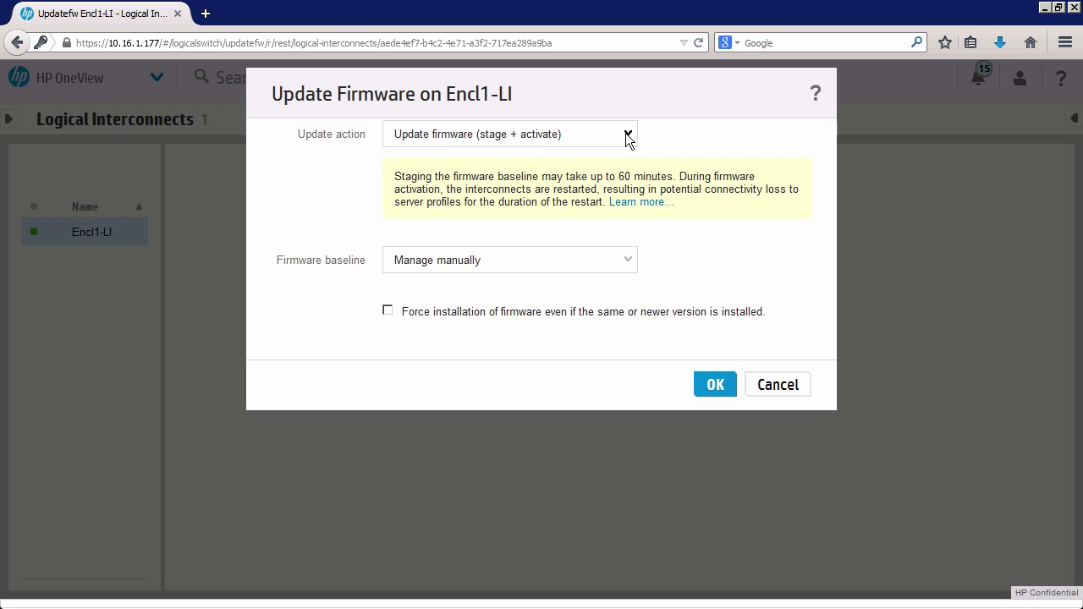
left_click(778, 384)
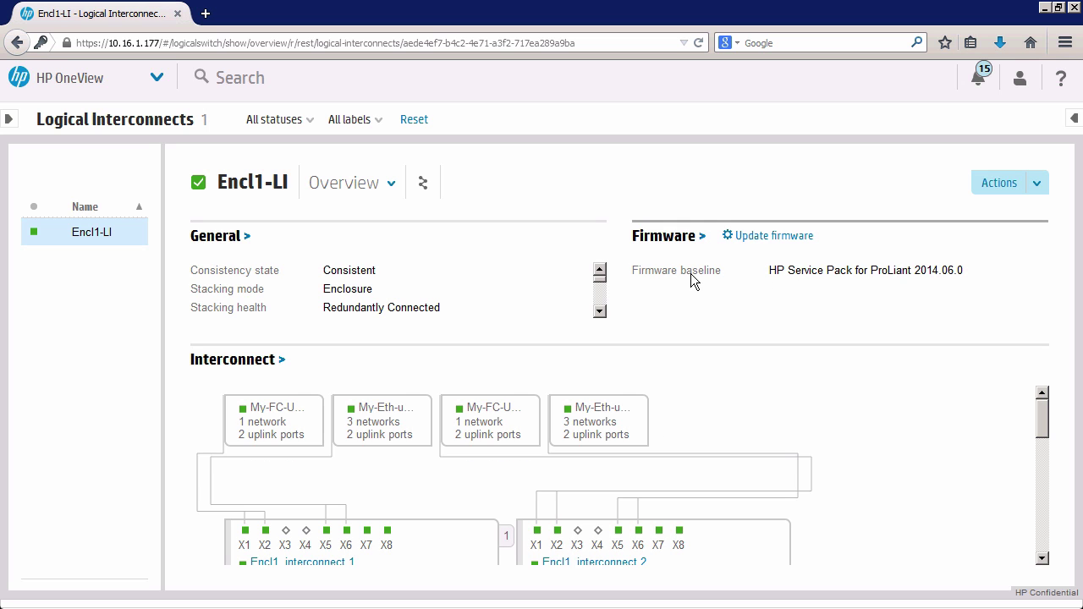
left_click(773, 238)
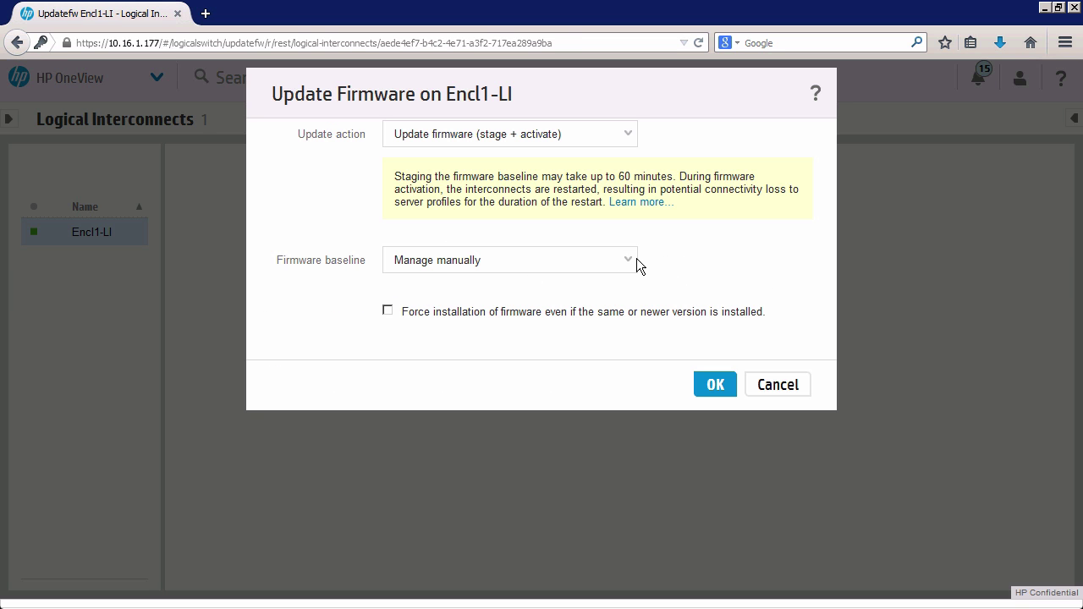
left_click(636, 258)
left_click(700, 254)
left_click(779, 386)
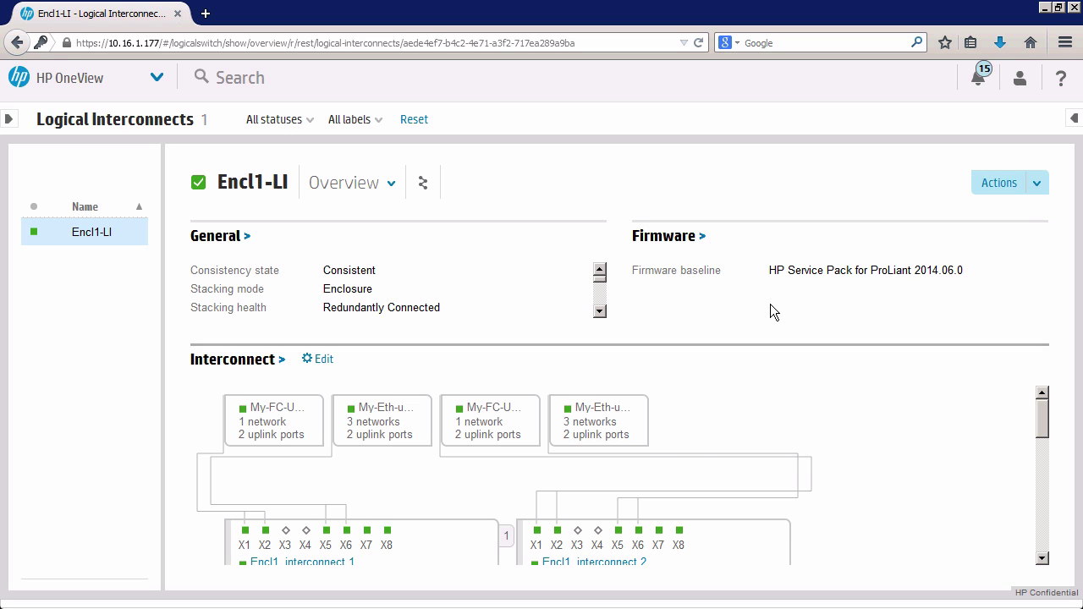
mouse_move(665, 229)
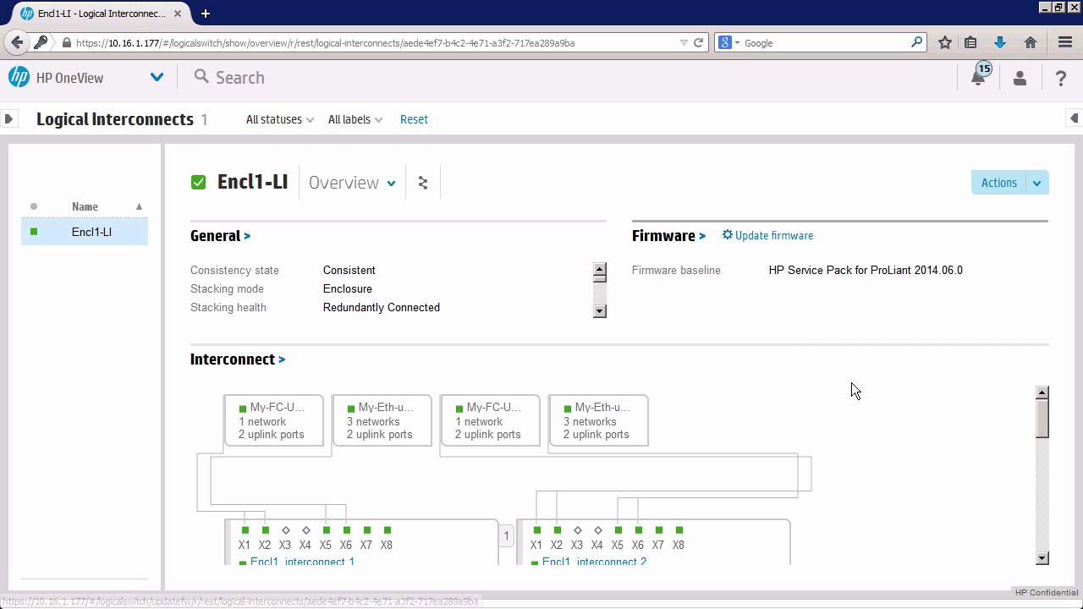
left_click_drag(1042, 431, 1054, 596)
left_click_drag(1052, 378, 1050, 369)
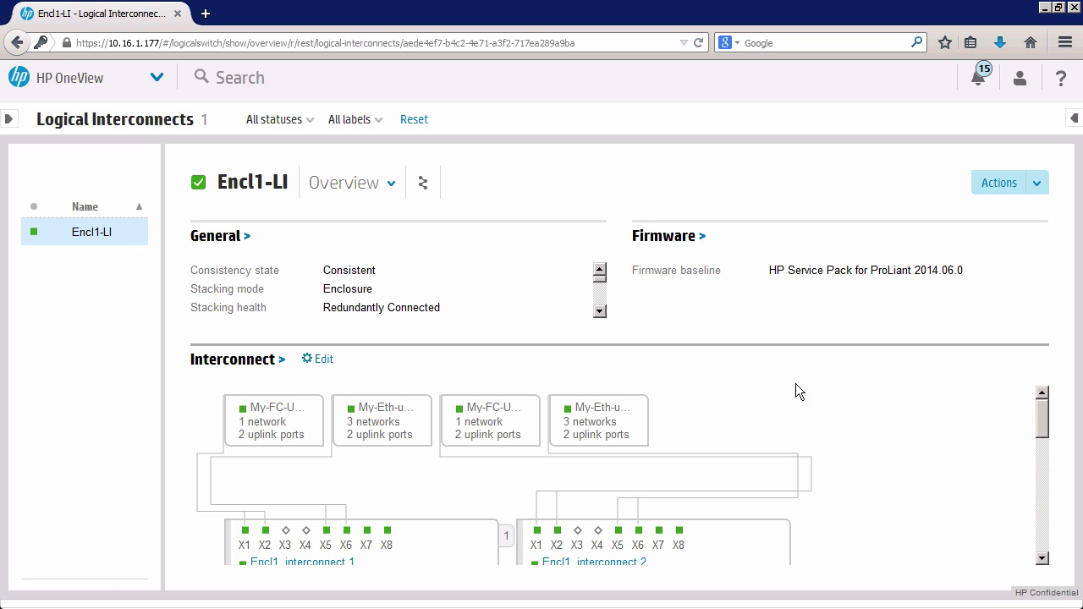
left_click(321, 360)
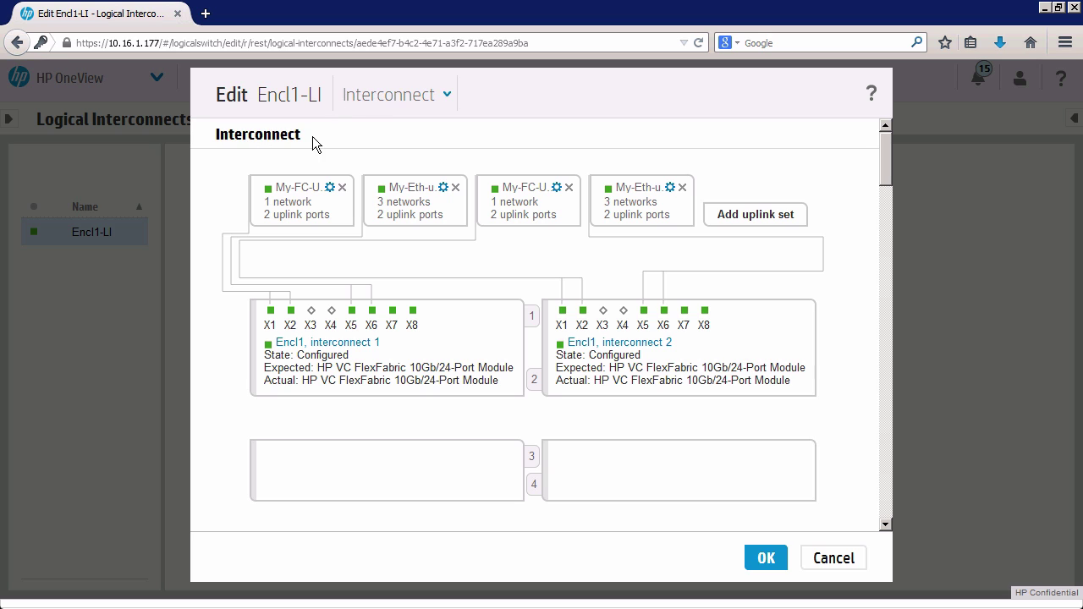
left_click(331, 188)
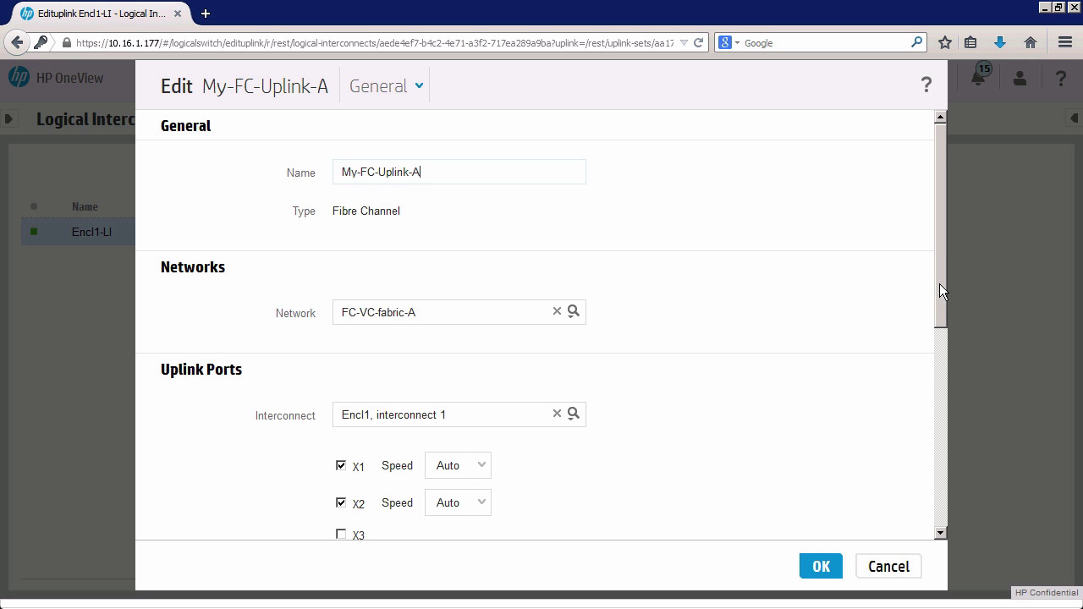
scroll(939, 305, "down", 2)
scroll(933, 279, "up", 2)
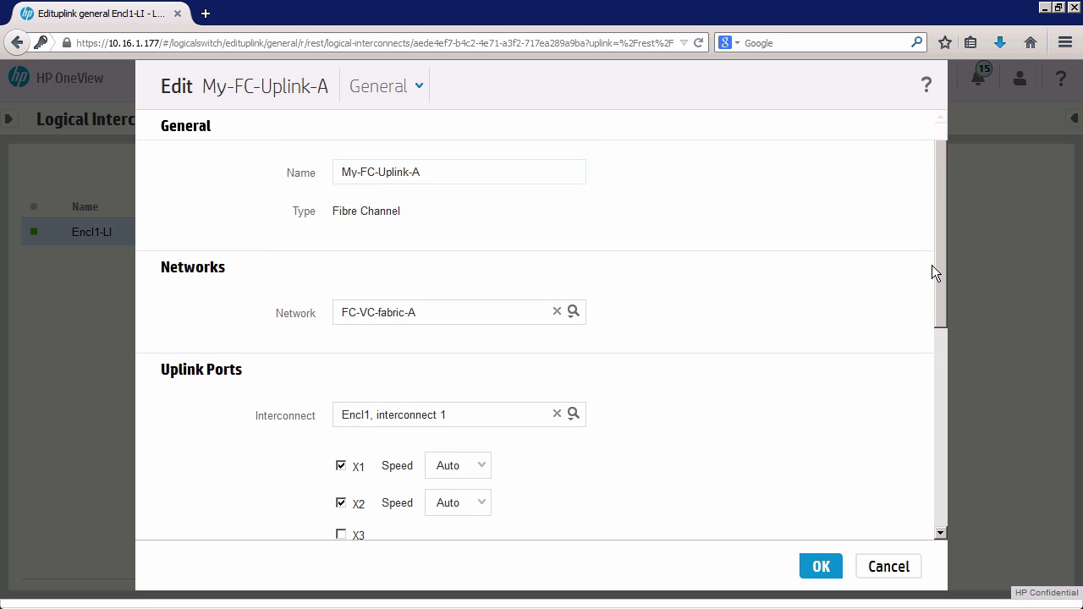
scroll(933, 285, "down", 1)
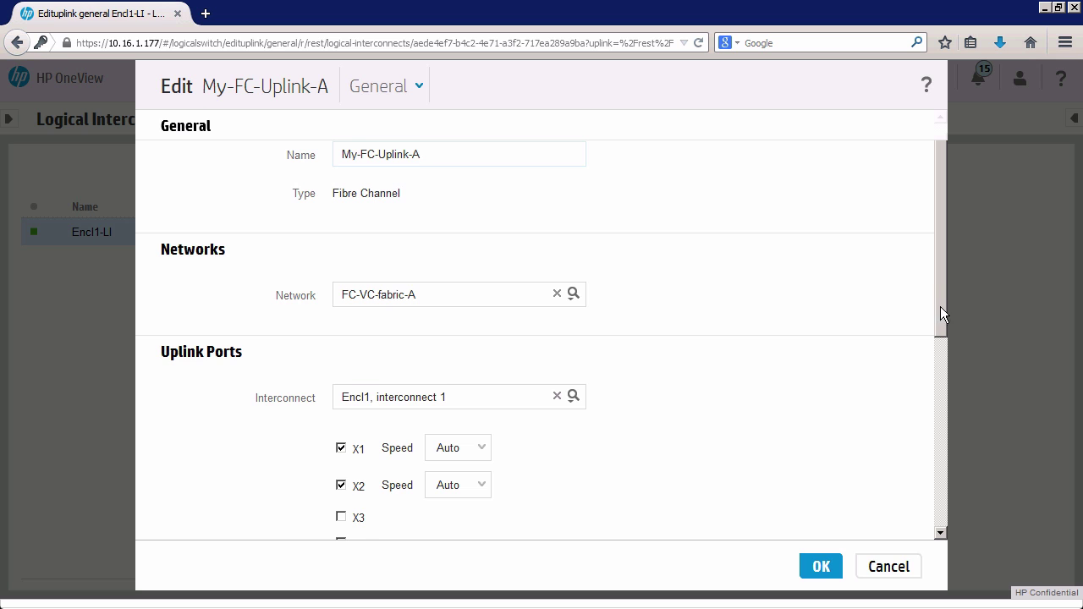
scroll(940, 306, "up", 1)
scroll(937, 298, "down", 3)
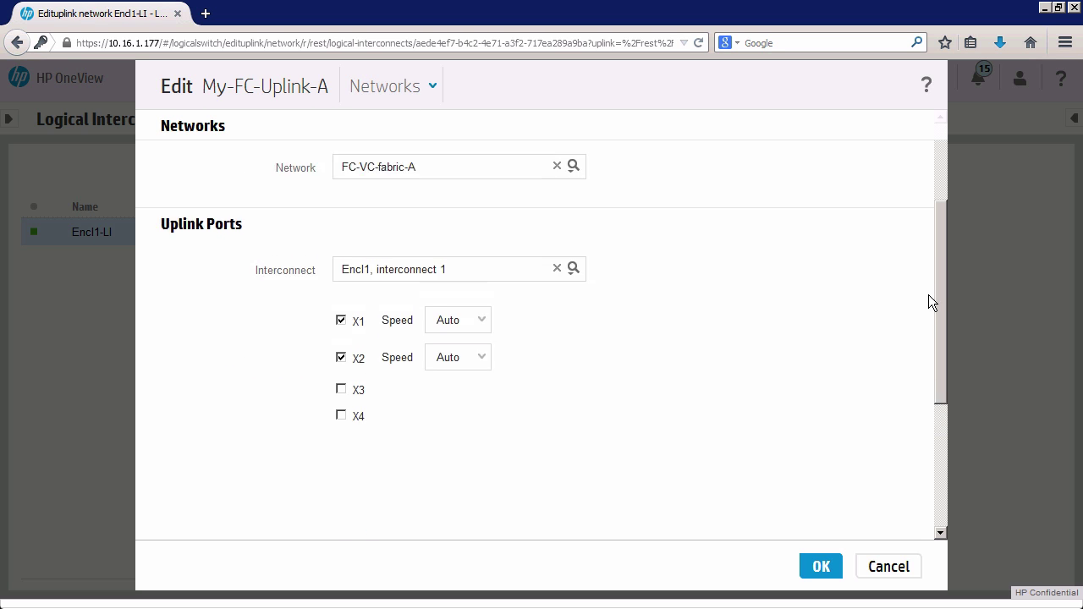
scroll(928, 302, "up", 3)
scroll(942, 376, "down", 5)
scroll(924, 252, "up", 5)
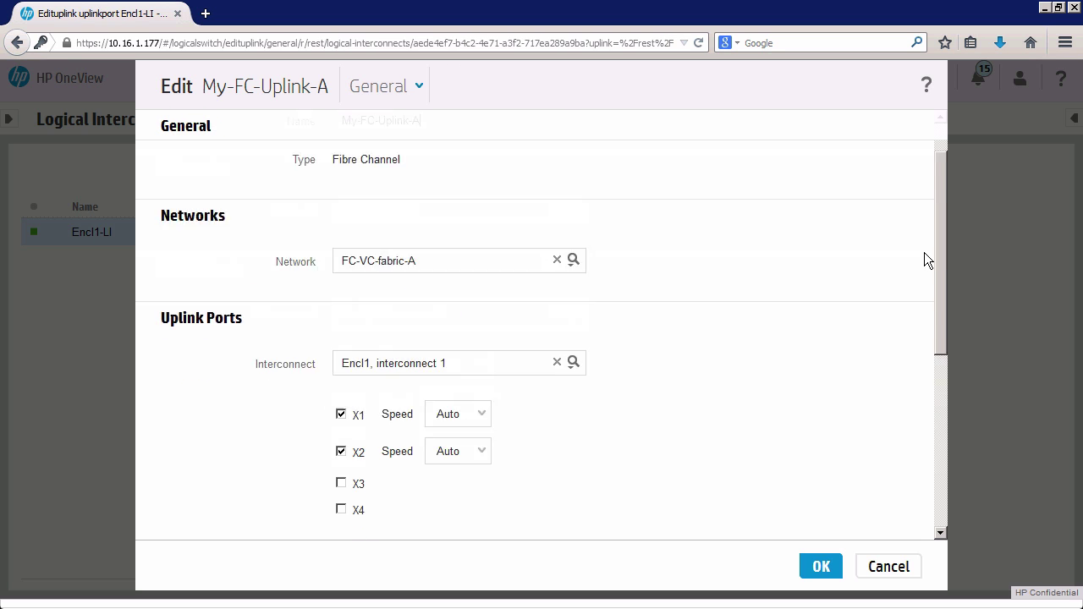
left_click(889, 562)
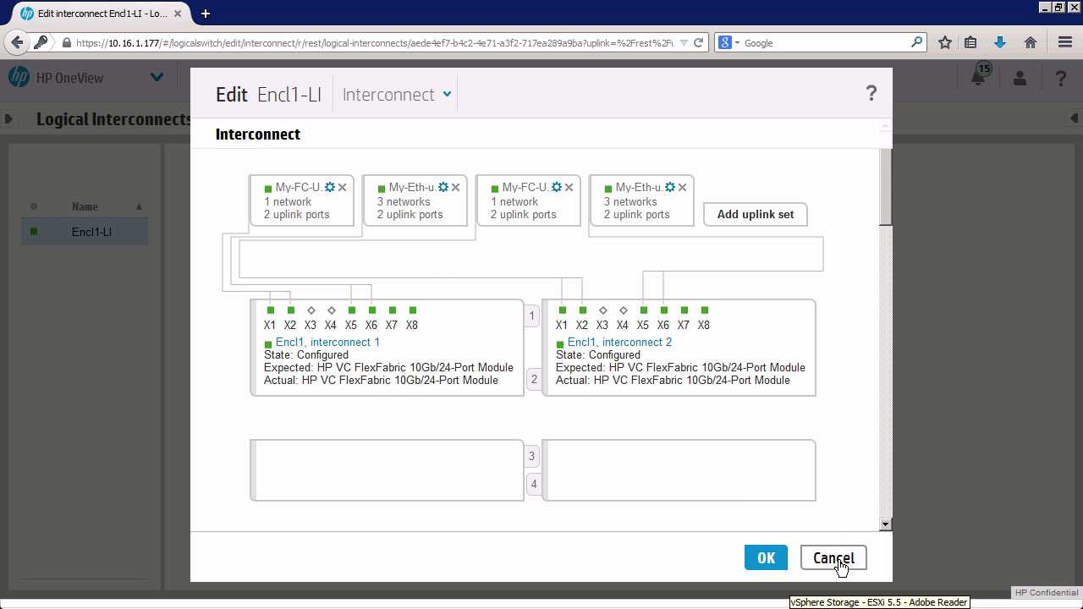
left_click(833, 558)
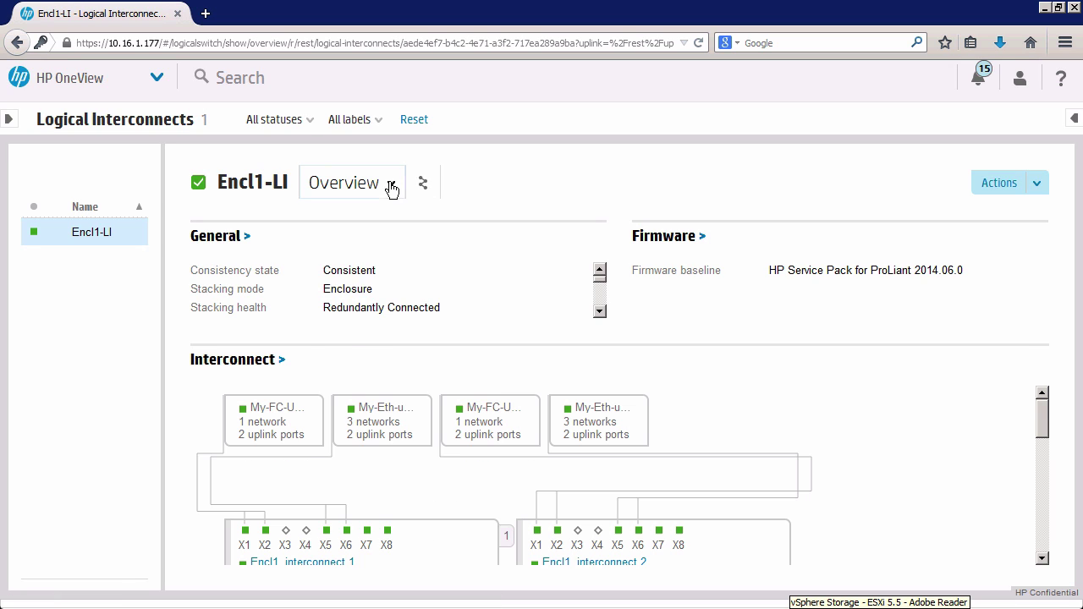
Switch Encl1-LI to its General view and scroll down to Uplink Sets.
left_click(392, 185)
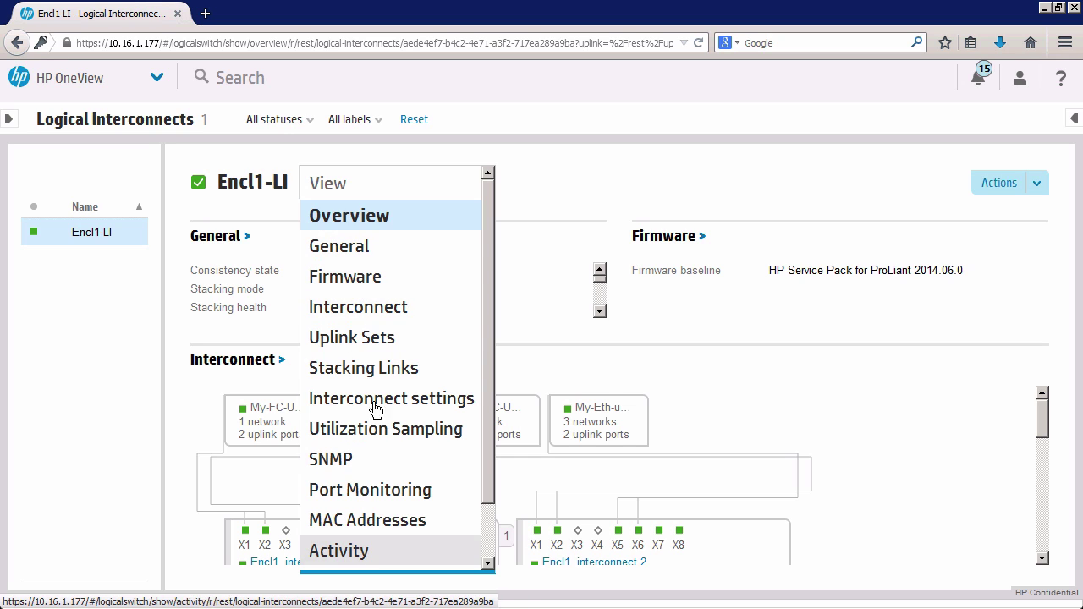
left_click(365, 246)
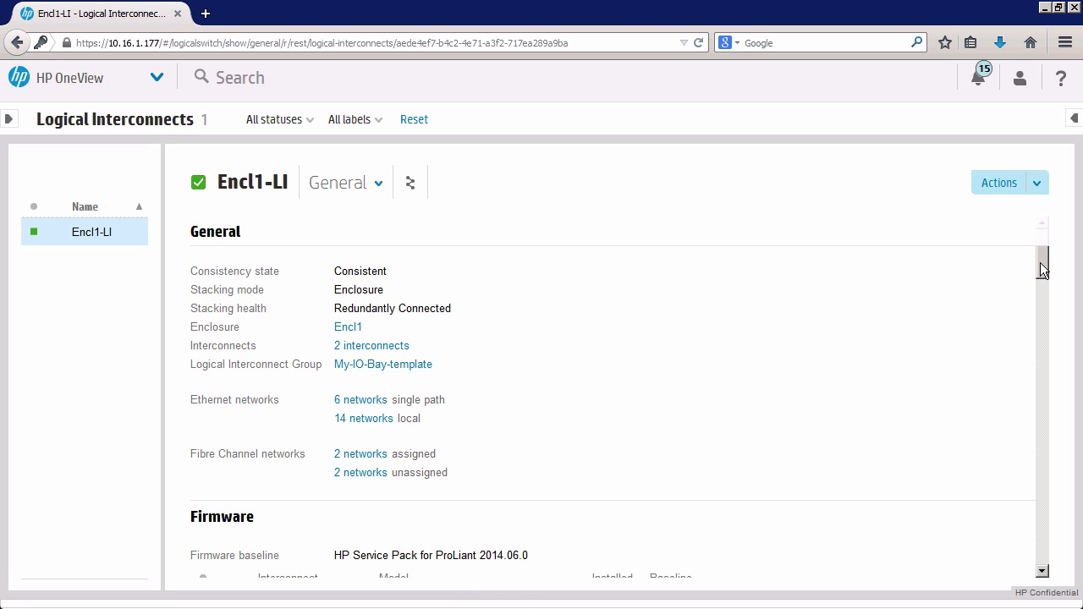
left_click_drag(1043, 269, 1044, 289)
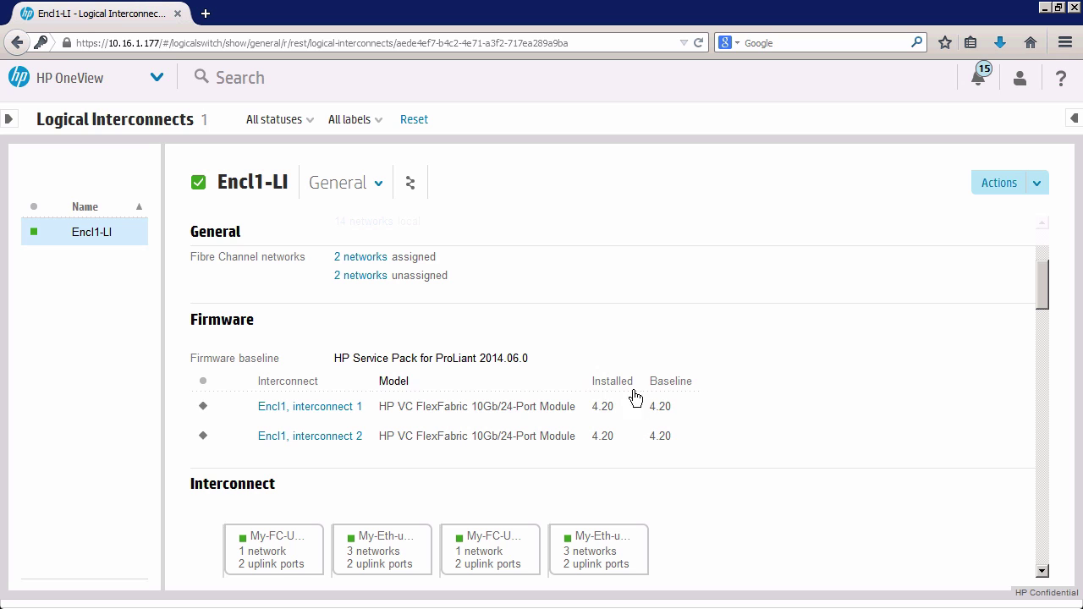
scroll(700, 407, "down", 3)
scroll(778, 403, "down", 10)
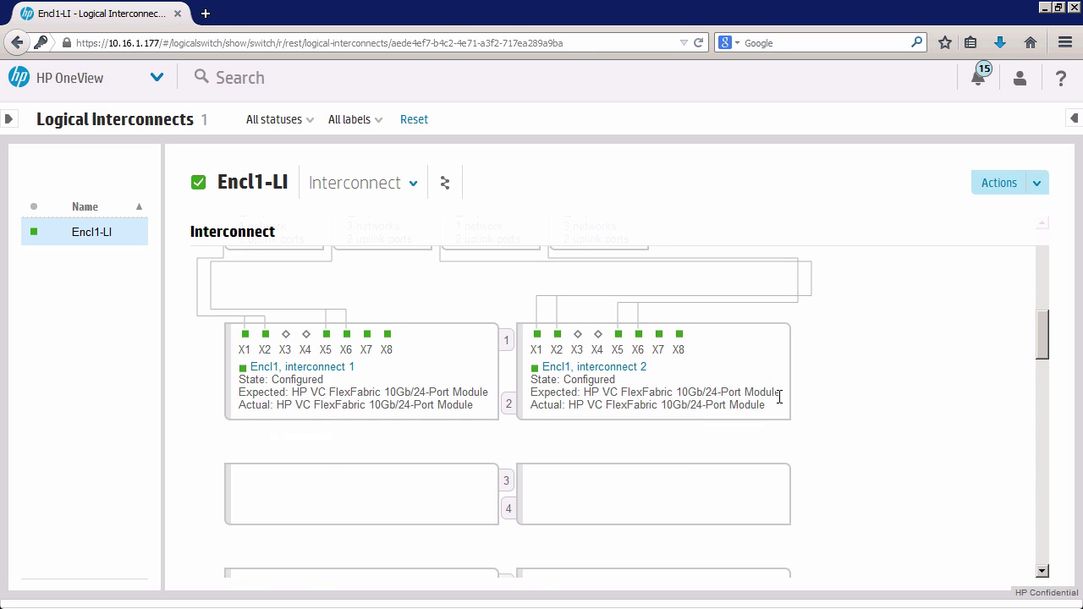
scroll(779, 397, "down", 3)
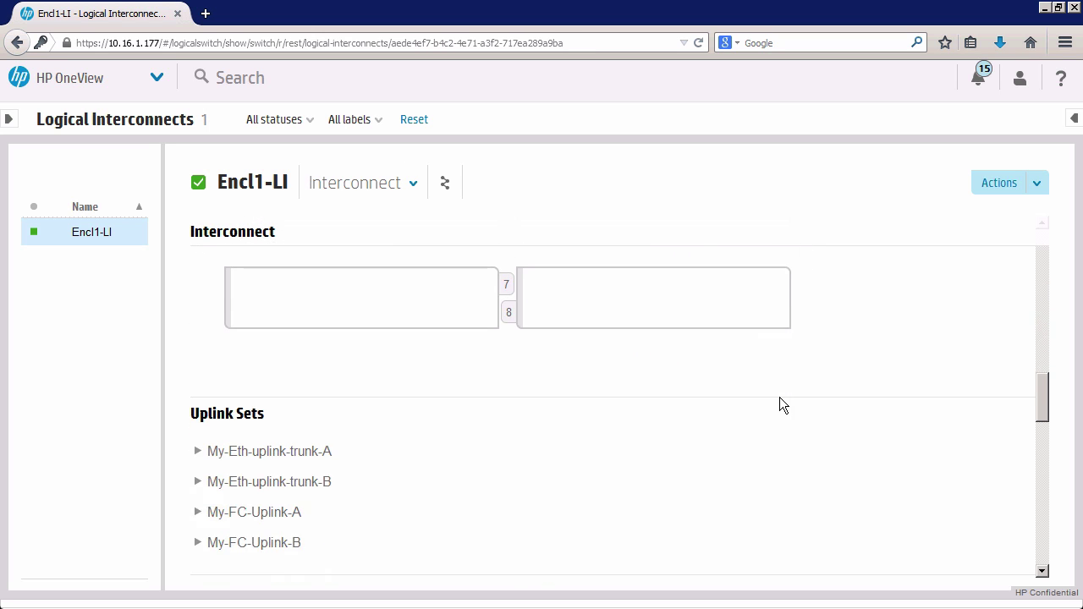
Expand My-Eth-uplink-trunk-A, briefly trunk-B, and My-FC-Uplink-A to review their uplink ports.
left_click(198, 370)
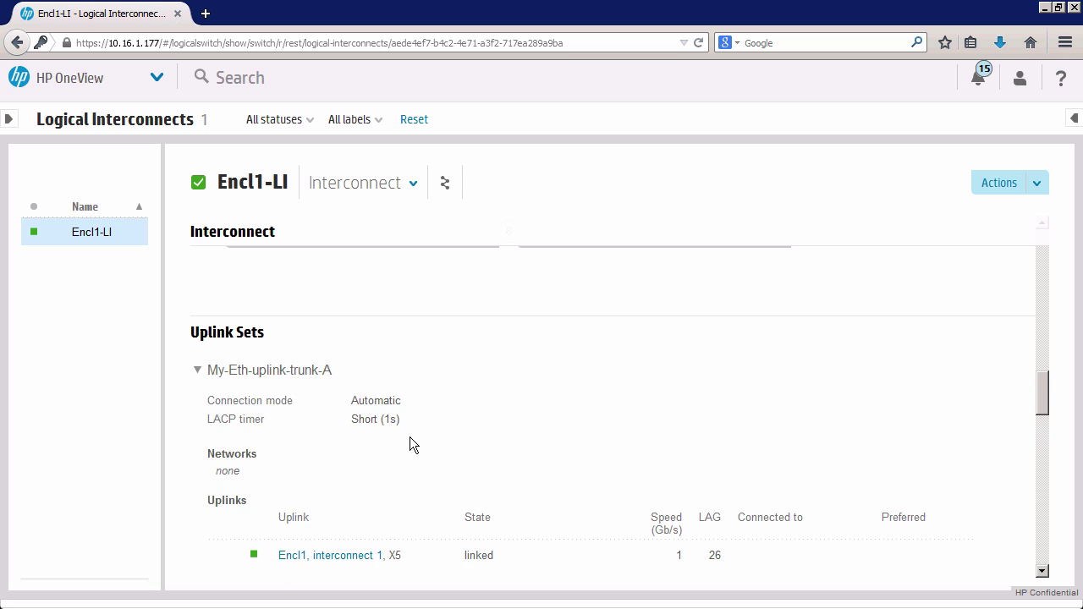
scroll(393, 443, "down", 3)
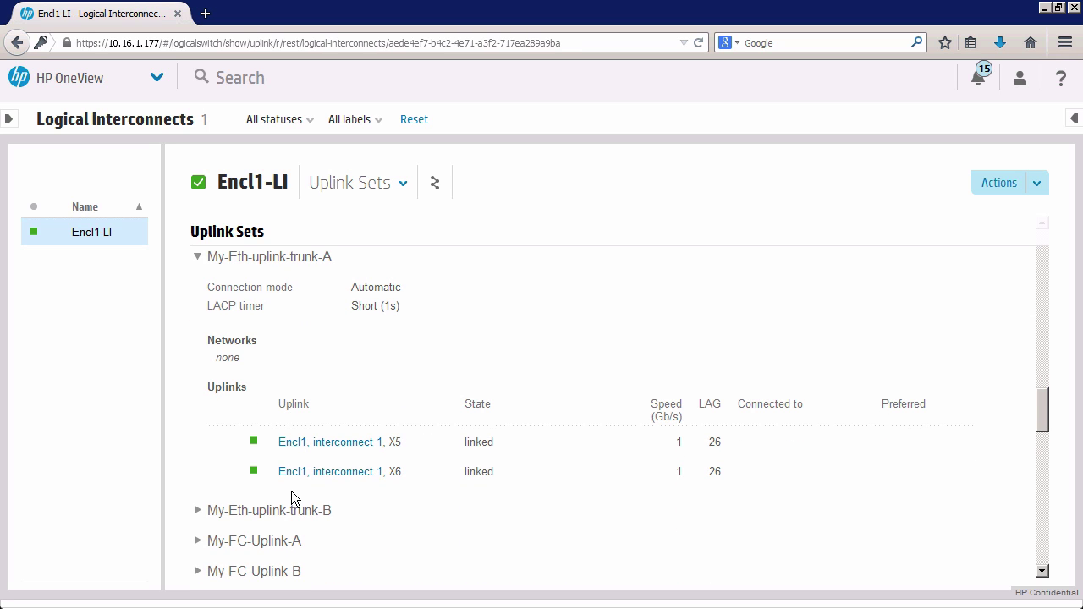
left_click(198, 511)
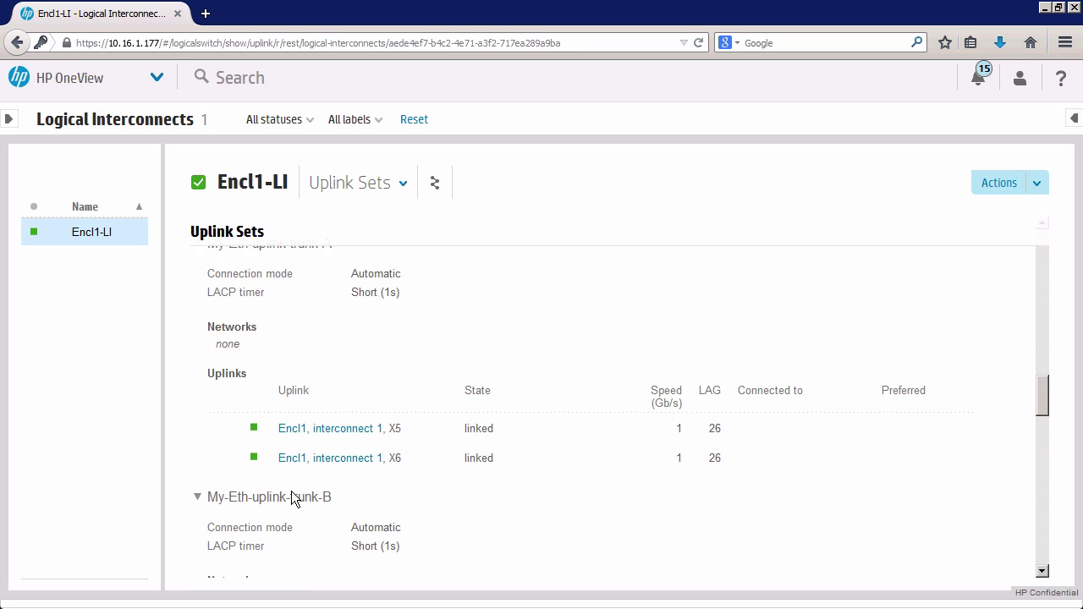
scroll(292, 497, "down", 3)
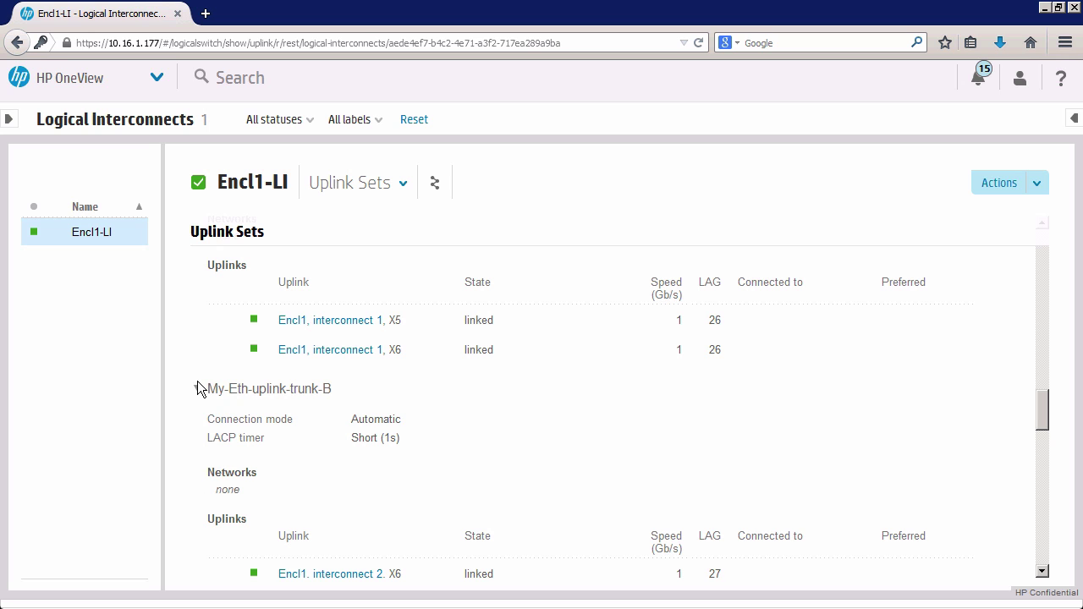
left_click(197, 389)
left_click(198, 419)
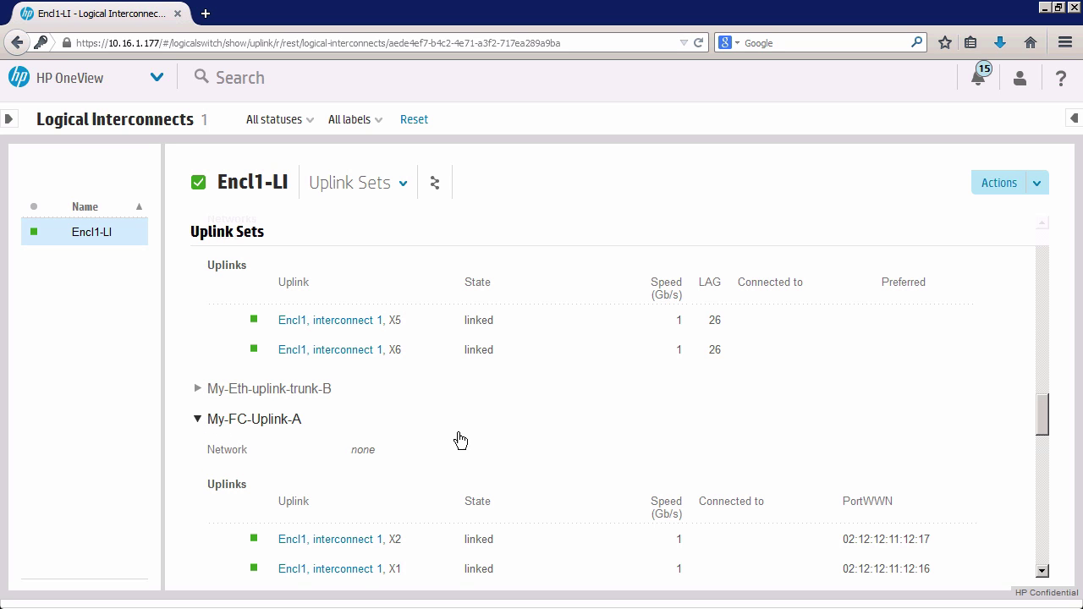
scroll(470, 440, "down", 3)
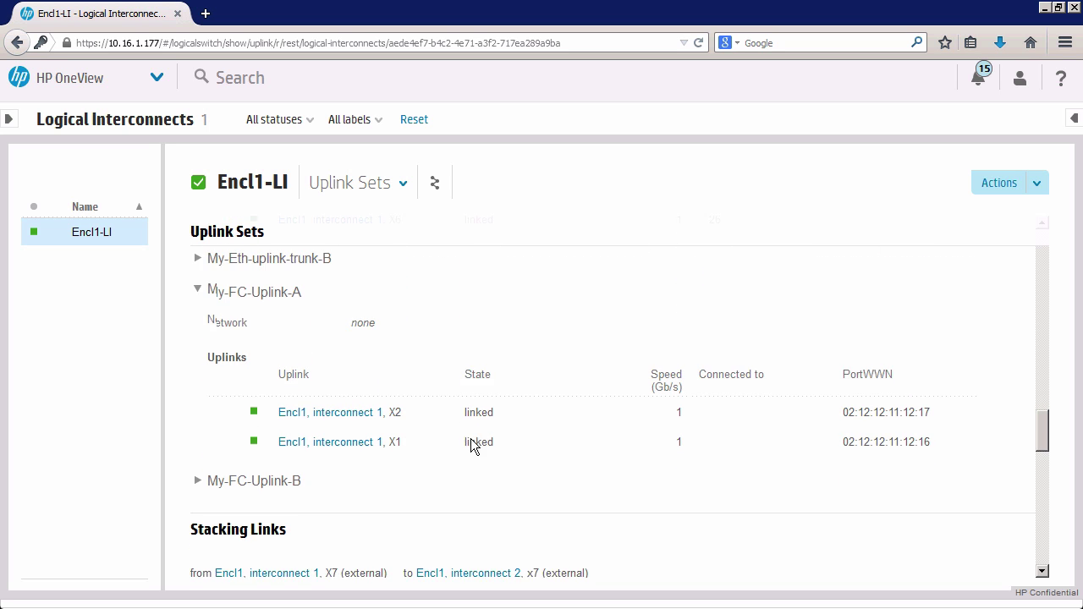
scroll(472, 446, "down", 4)
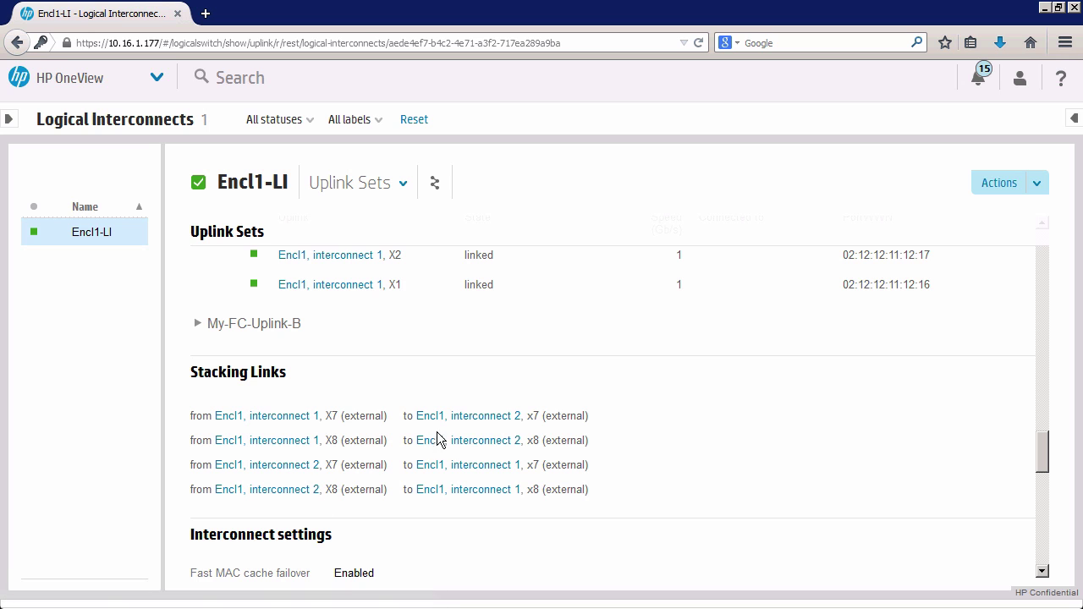
scroll(433, 443, "down", 9)
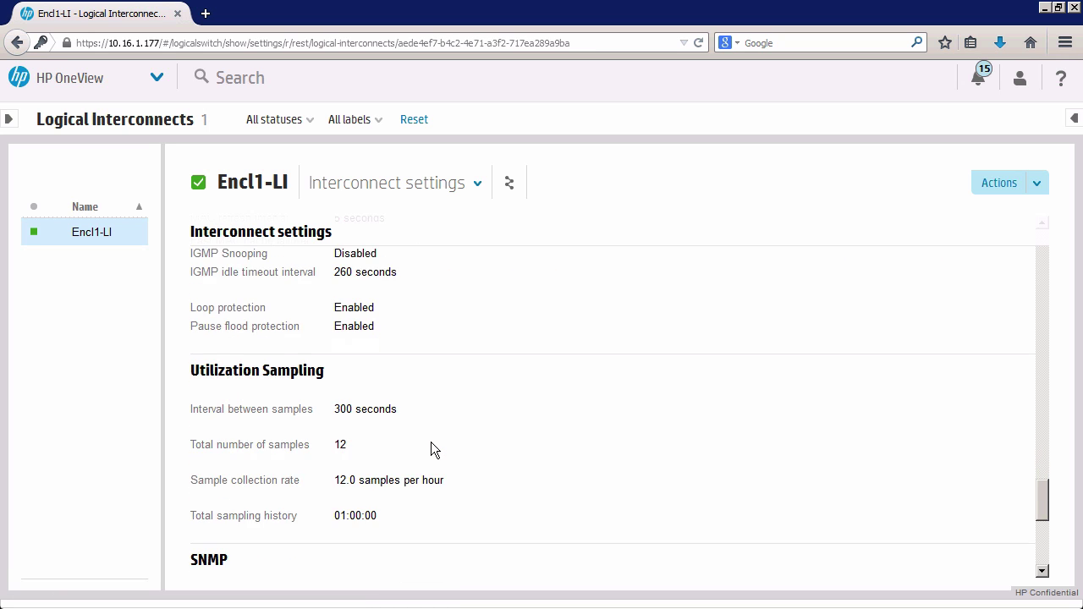
scroll(431, 449, "down", 7)
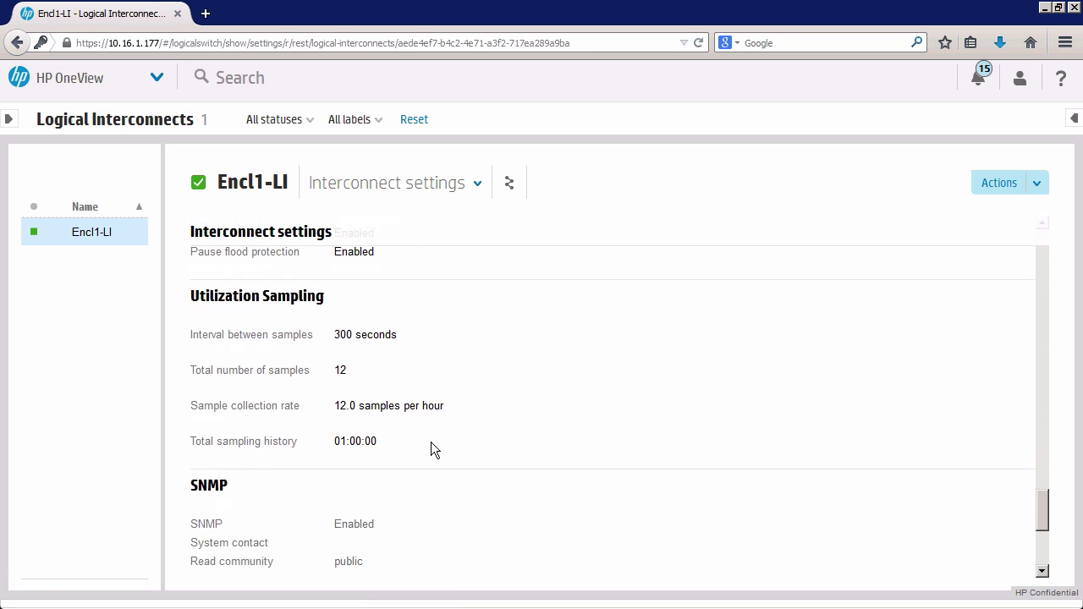
Scroll back up through Encl1-LI's General view to review its settings.
left_click(161, 83)
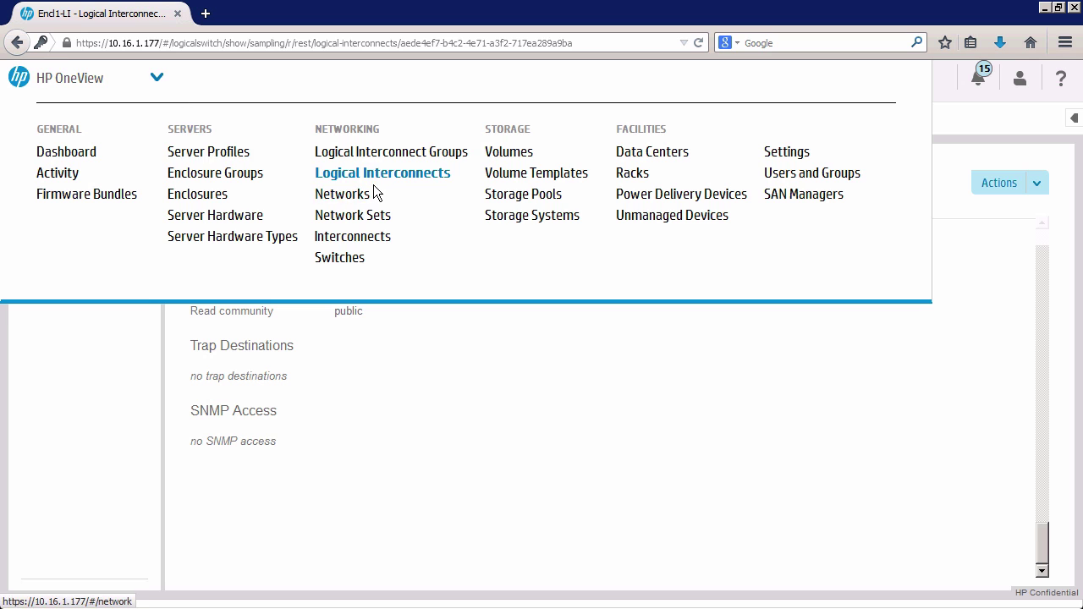
left_click(519, 425)
scroll(1041, 301, "up", 7)
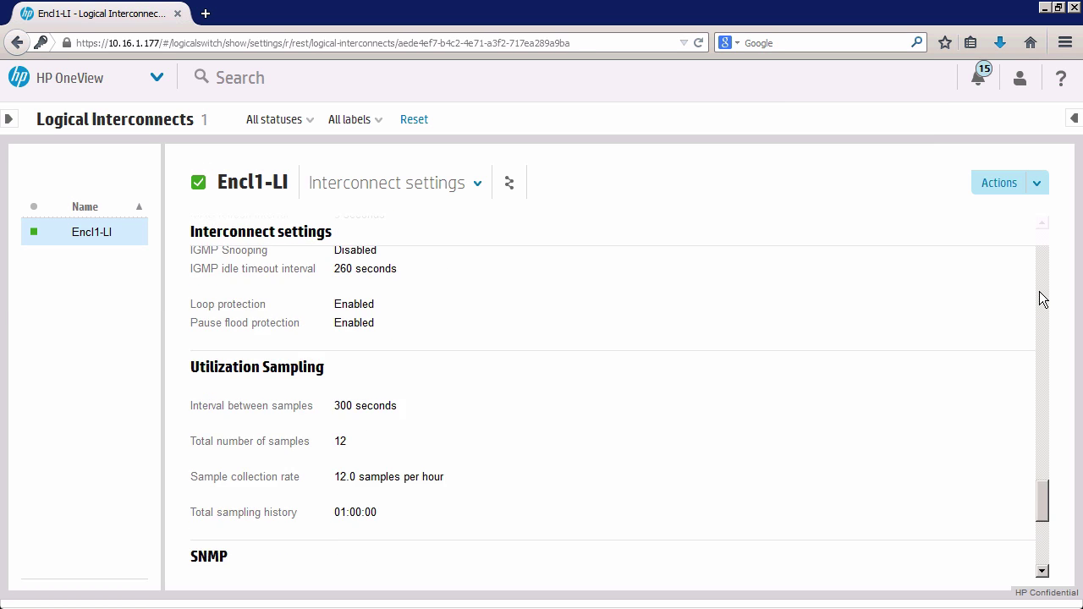
scroll(1041, 300, "up", 10)
left_click_drag(1043, 358, 1044, 392)
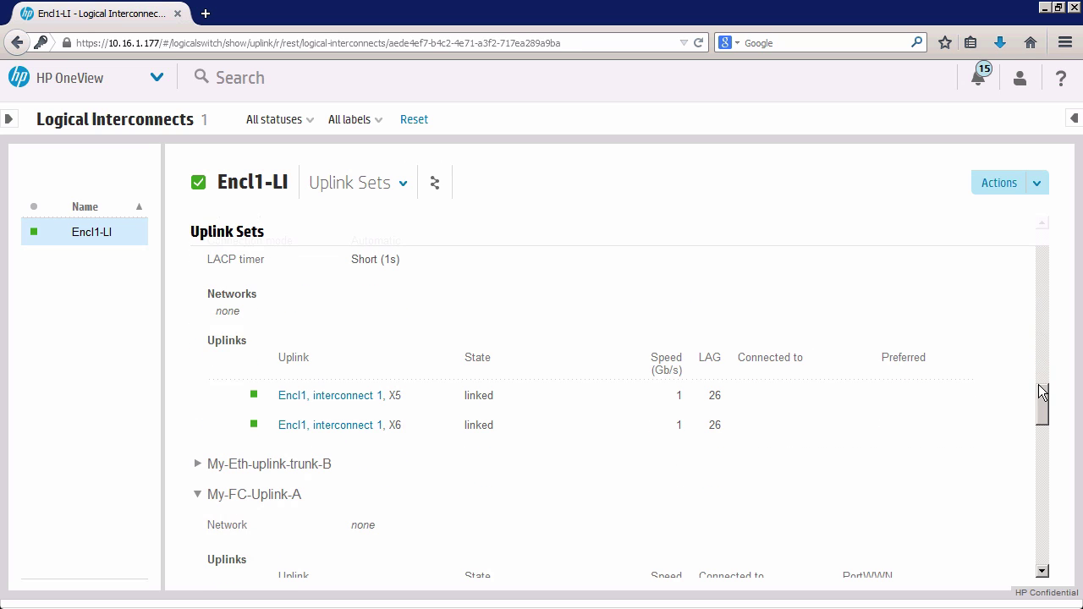
scroll(1041, 387, "up", 1)
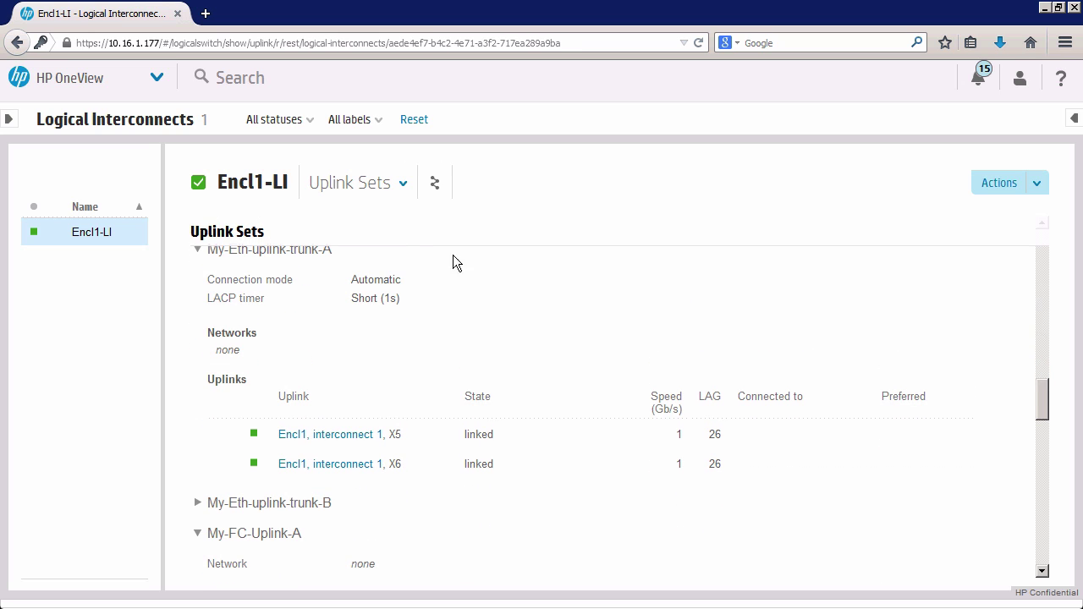
Show interconnect 1 of Encl1 in the General details view on the Interconnects page.
left_click(156, 81)
left_click(345, 196)
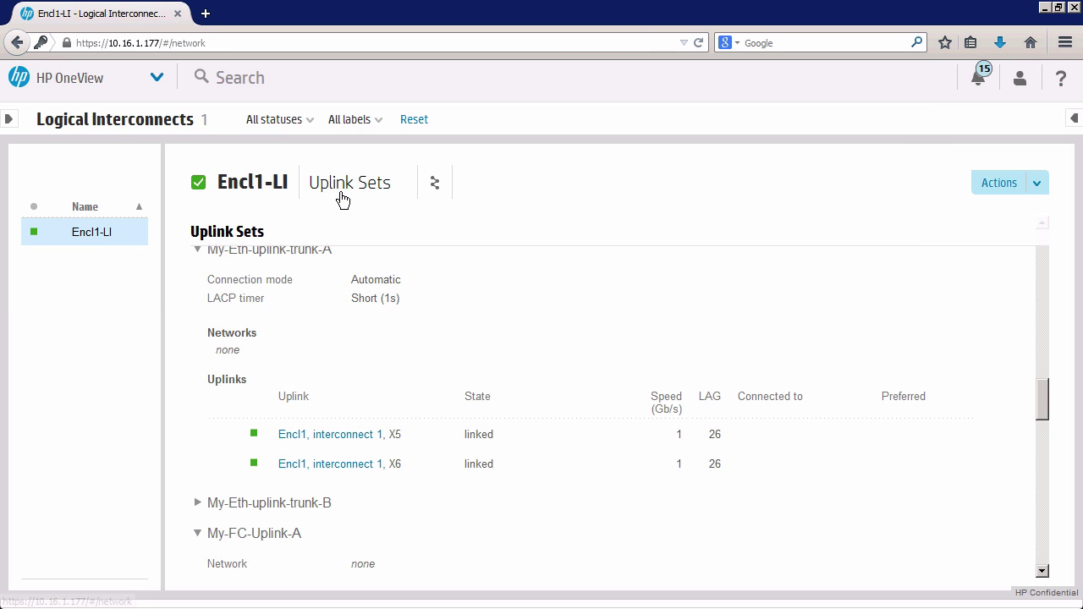
left_click(156, 82)
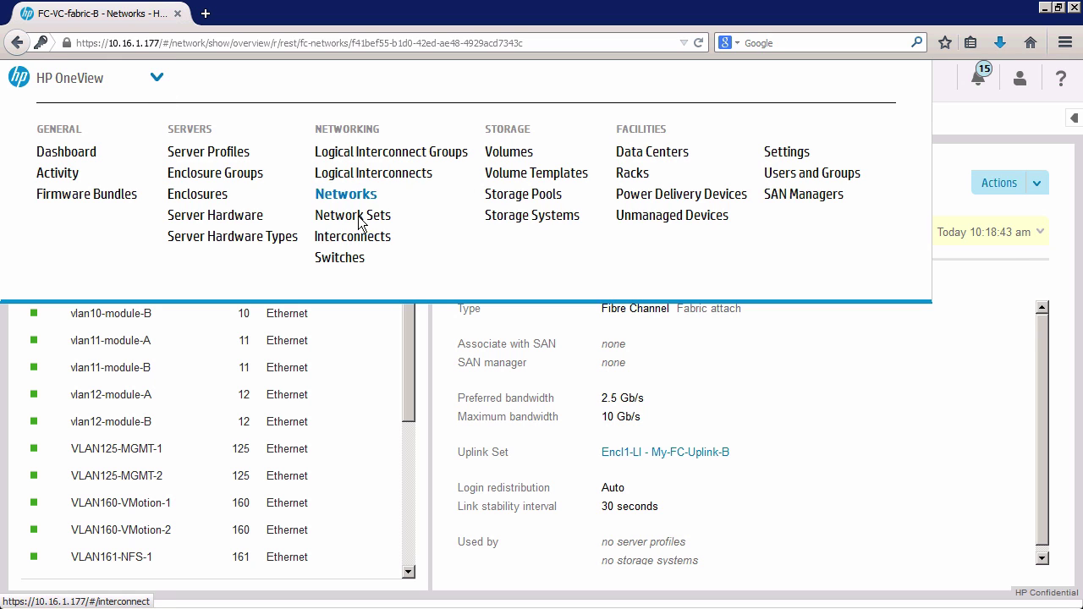
left_click(356, 237)
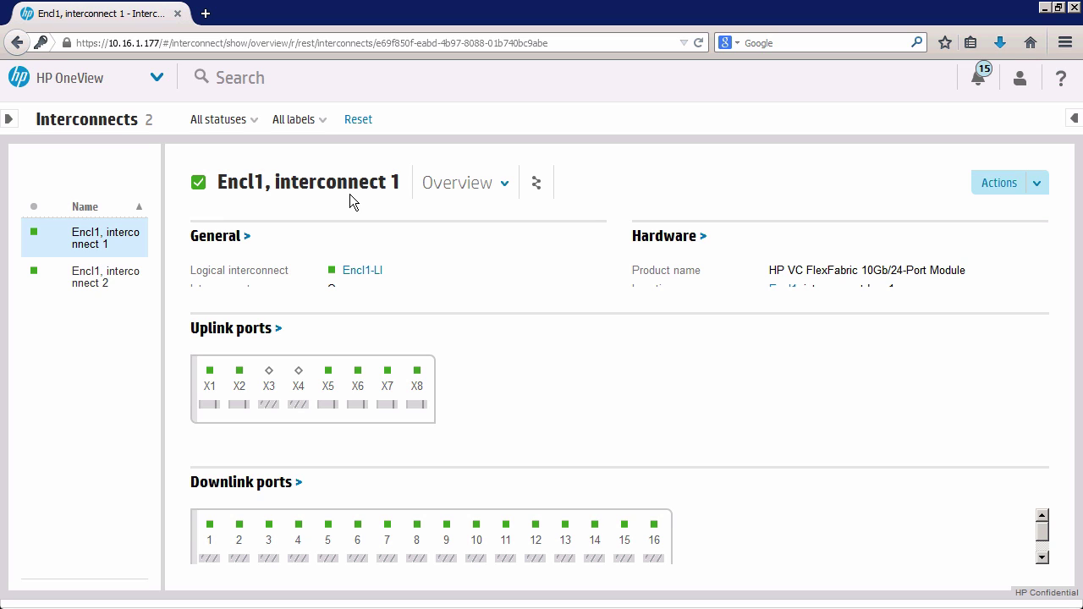
left_click(506, 186)
left_click(454, 252)
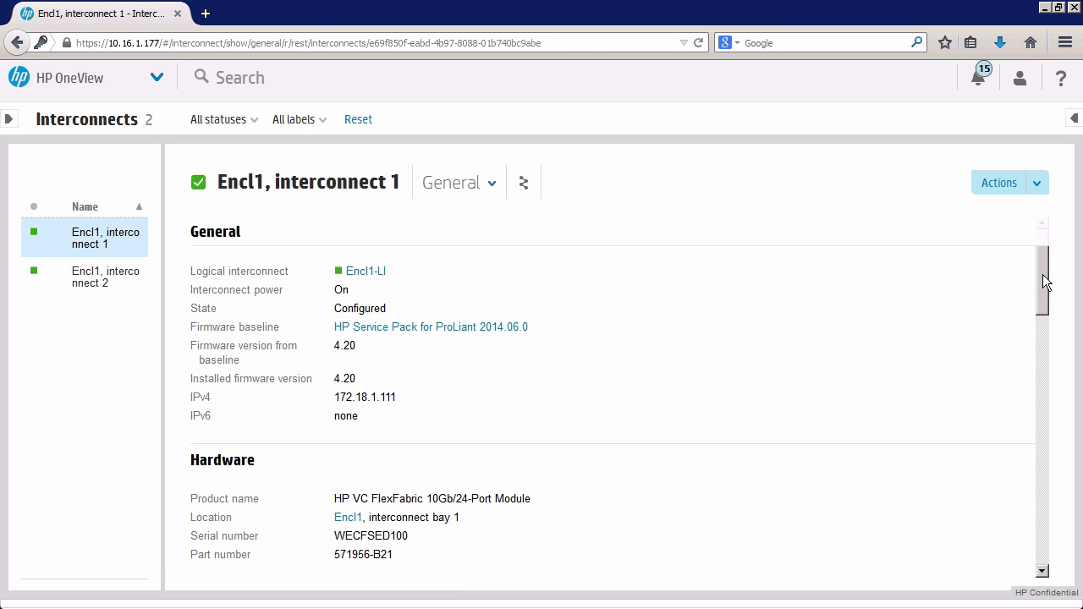
Expand uplink ports X1, X5 and X6, showing connector, remote connection and X6 error statistics.
left_click_drag(1044, 280, 1040, 378)
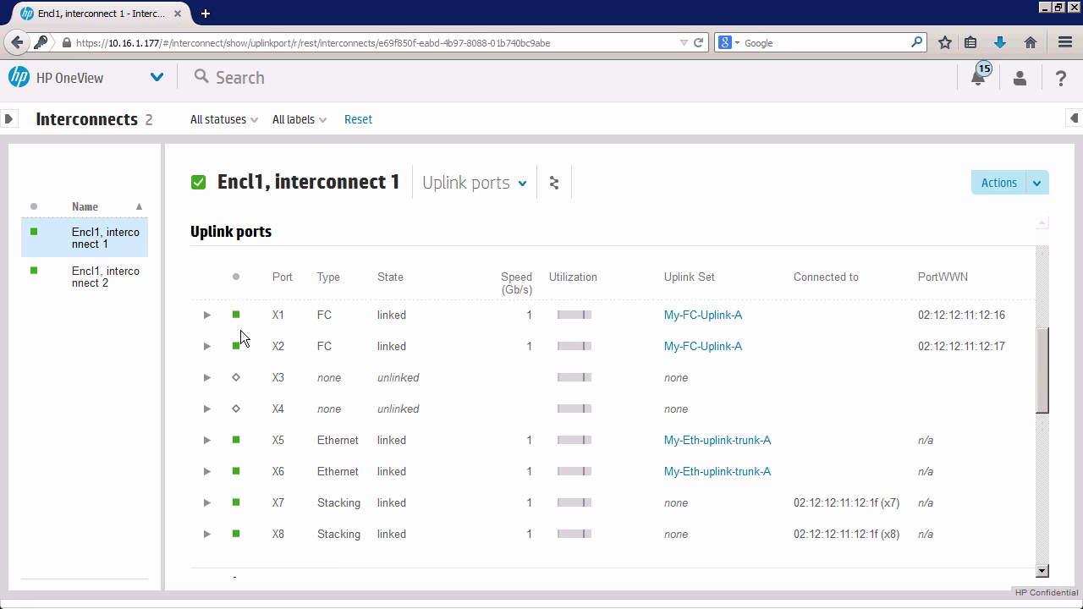
left_click(207, 316)
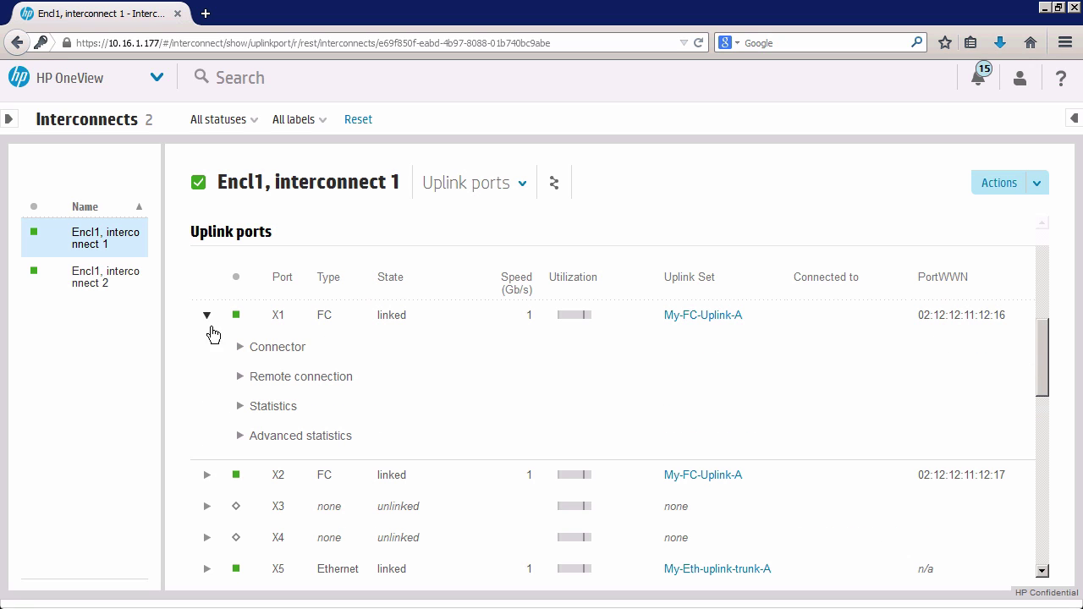
left_click(241, 348)
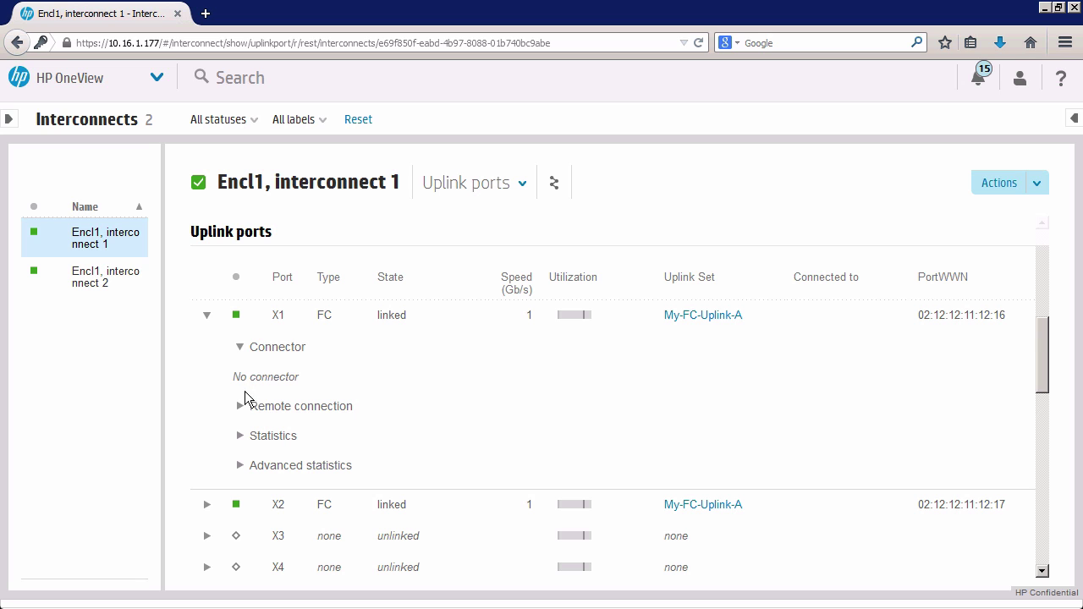
left_click(241, 408)
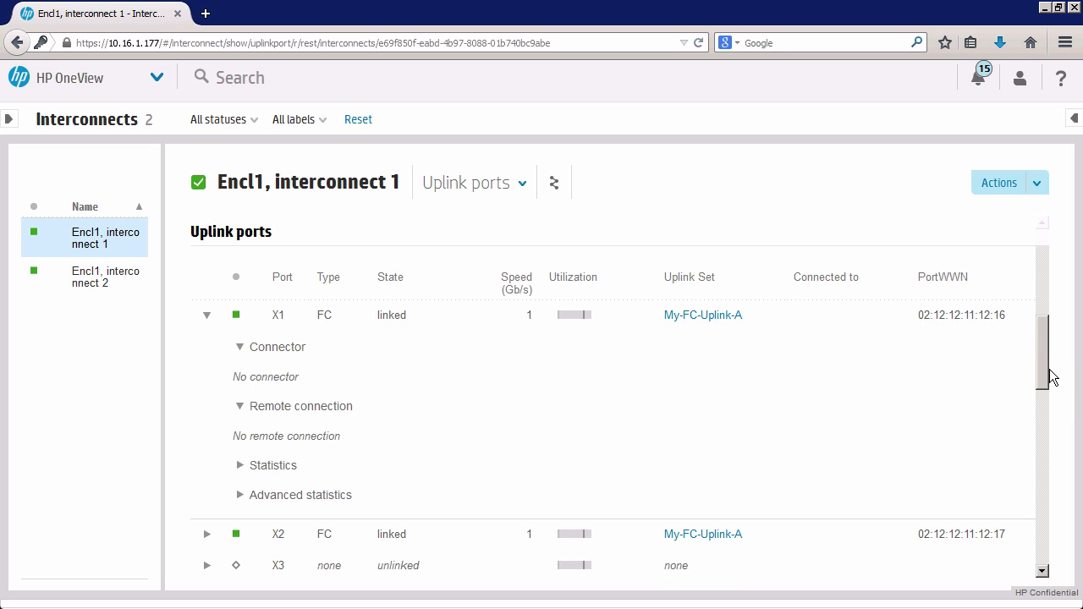
left_click_drag(1048, 377, 1046, 427)
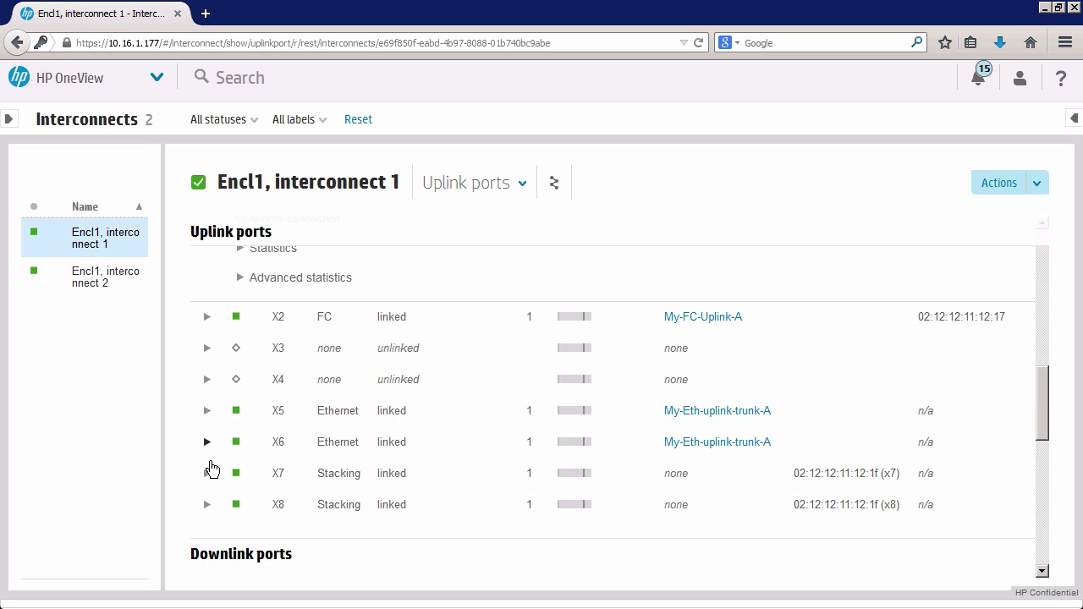
left_click(208, 442)
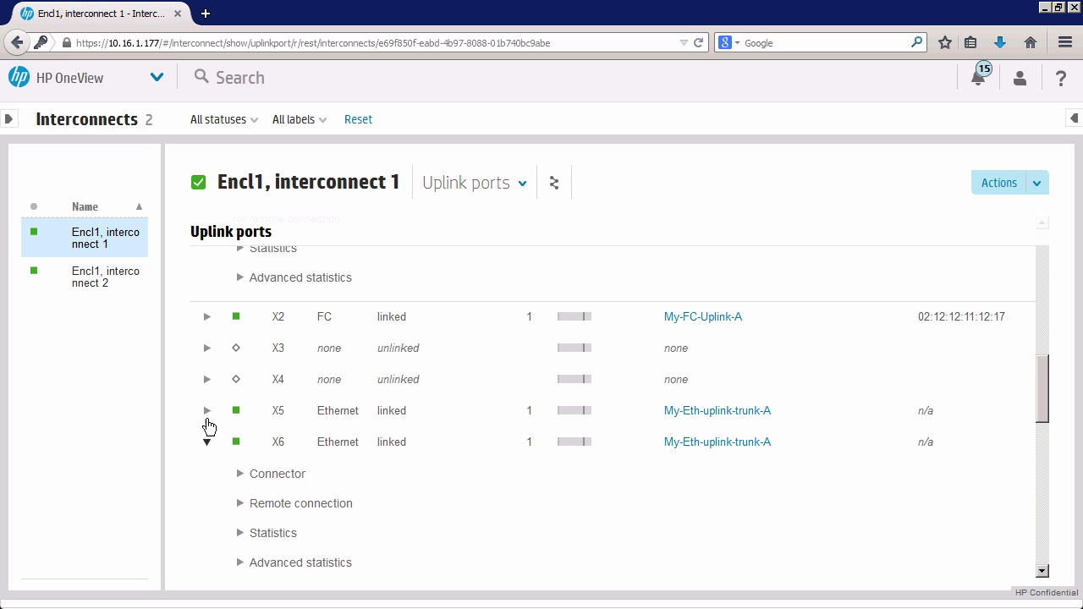
left_click(206, 410)
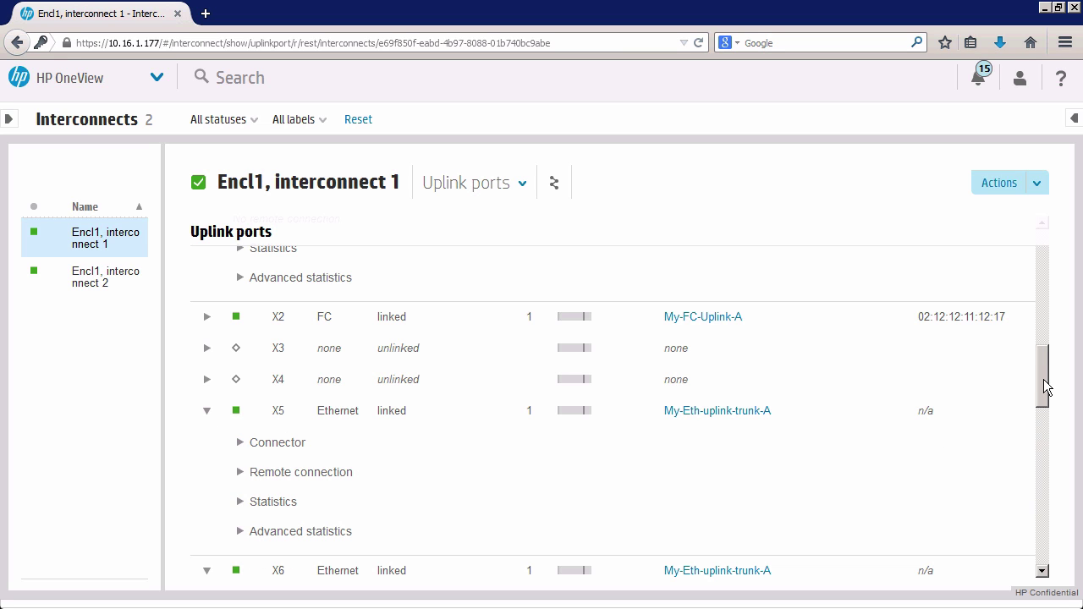
scroll(1044, 386, "down", 5)
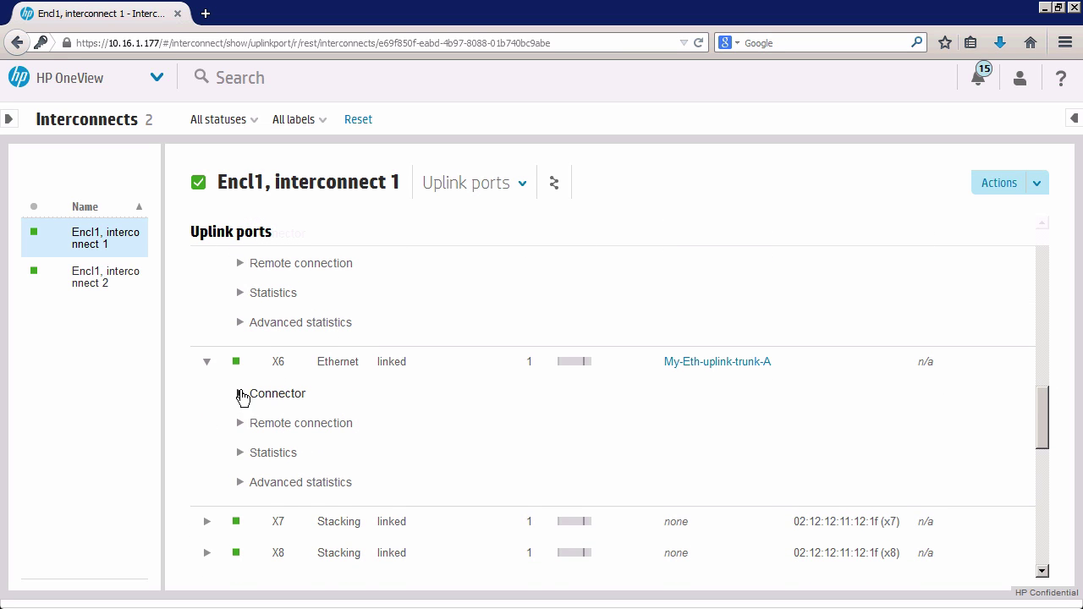
left_click(238, 394)
left_click(239, 454)
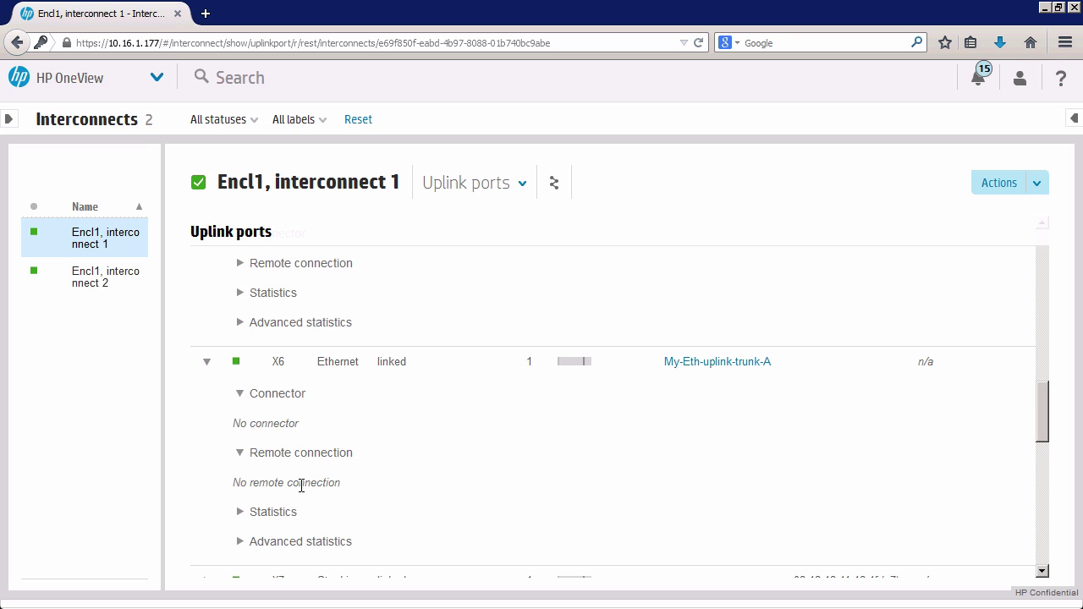
left_click(240, 513)
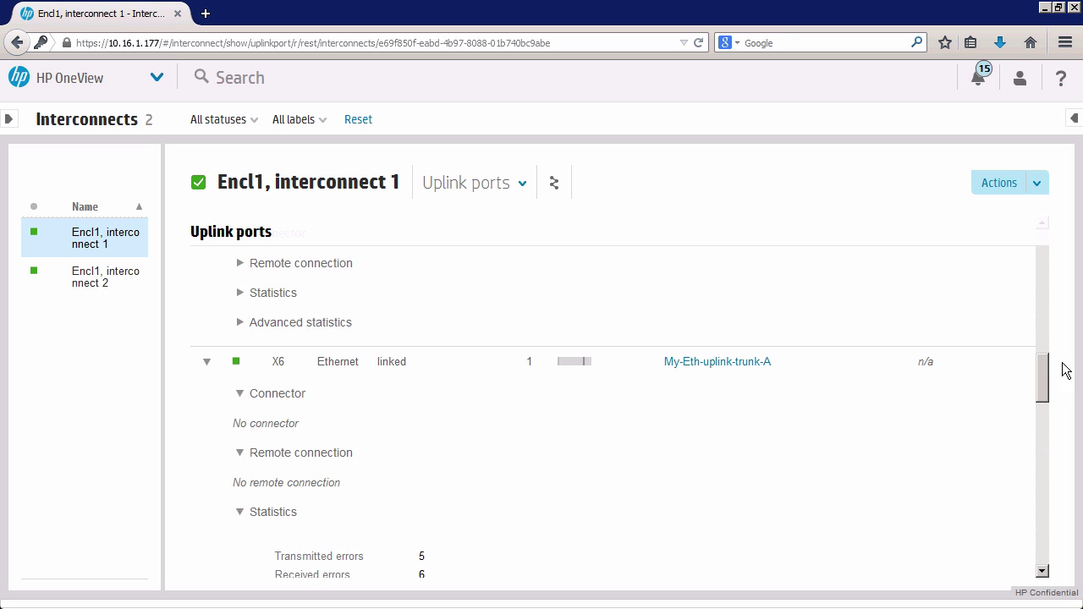
left_click_drag(1045, 390, 1034, 517)
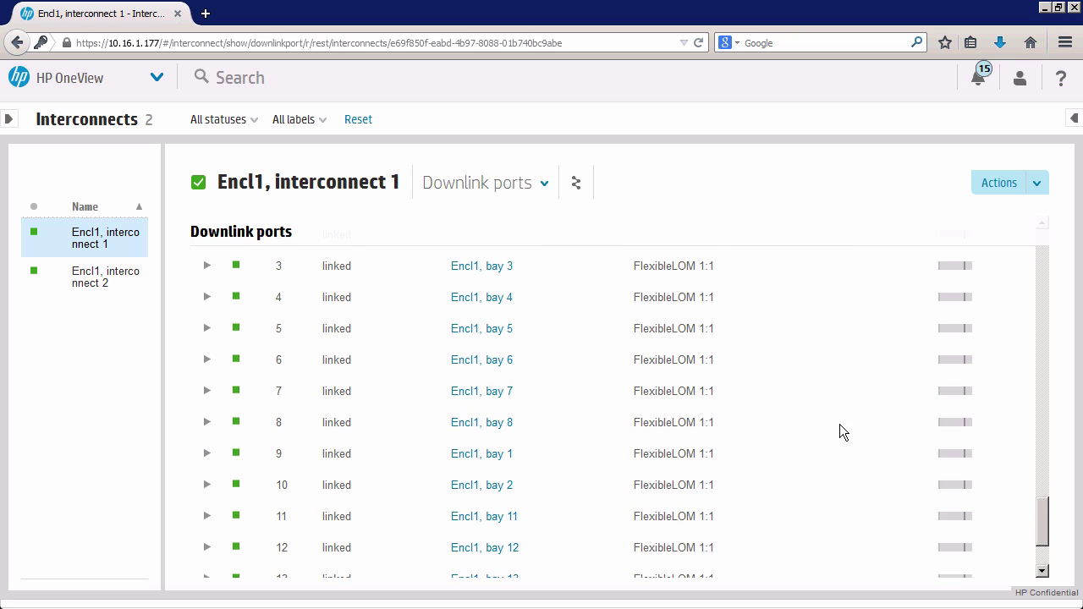
Expand interconnect 1's downlink port 3 to show its Statistics and Advanced statistics.
left_click(207, 268)
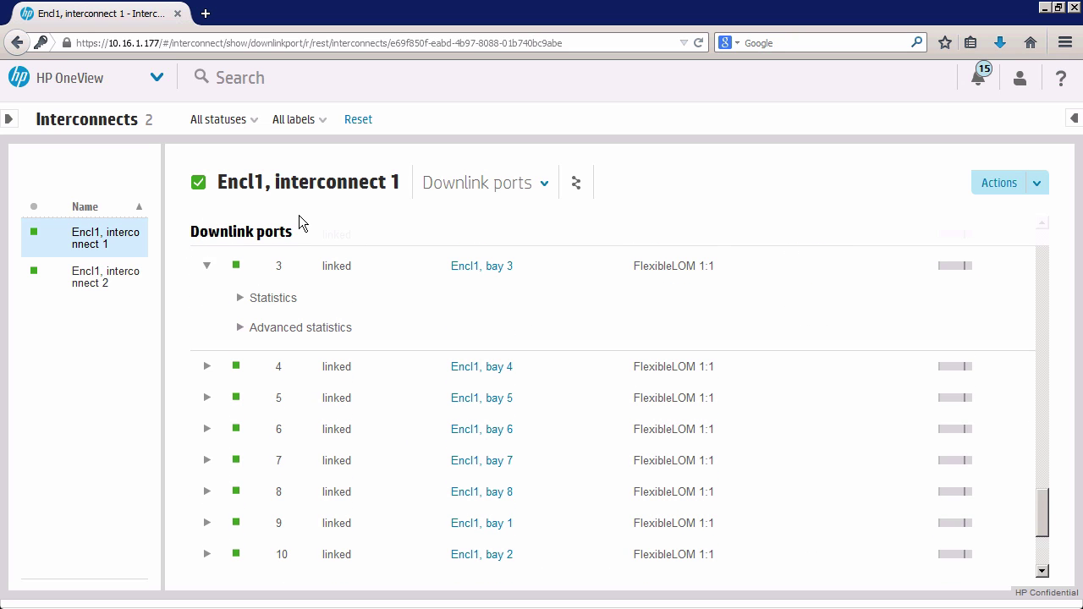
left_click(156, 78)
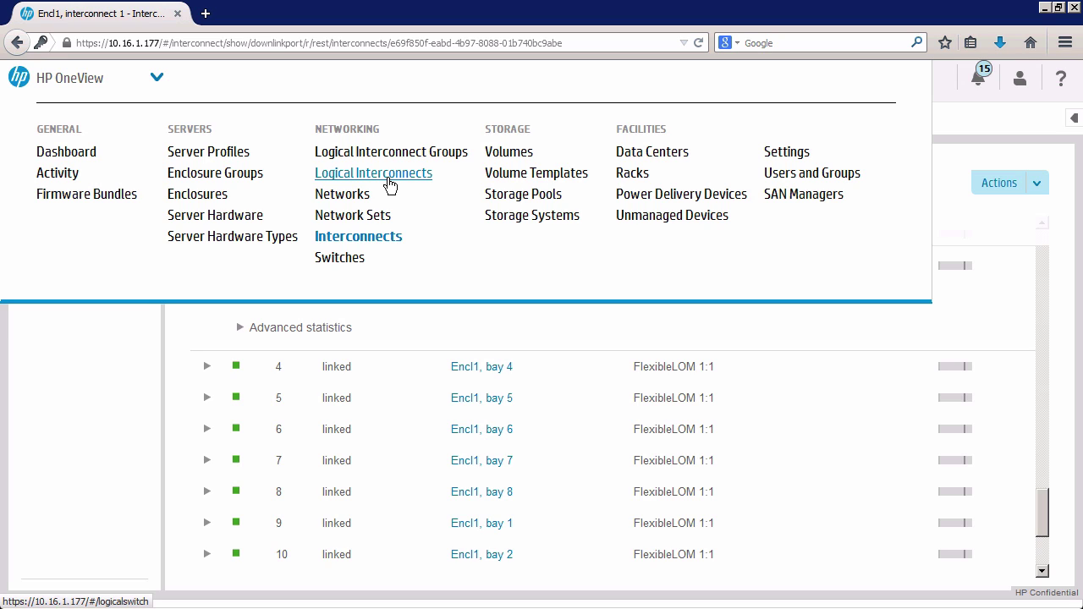
Delete the server-profile-template server profile and begin creating a new profile.
left_click(240, 152)
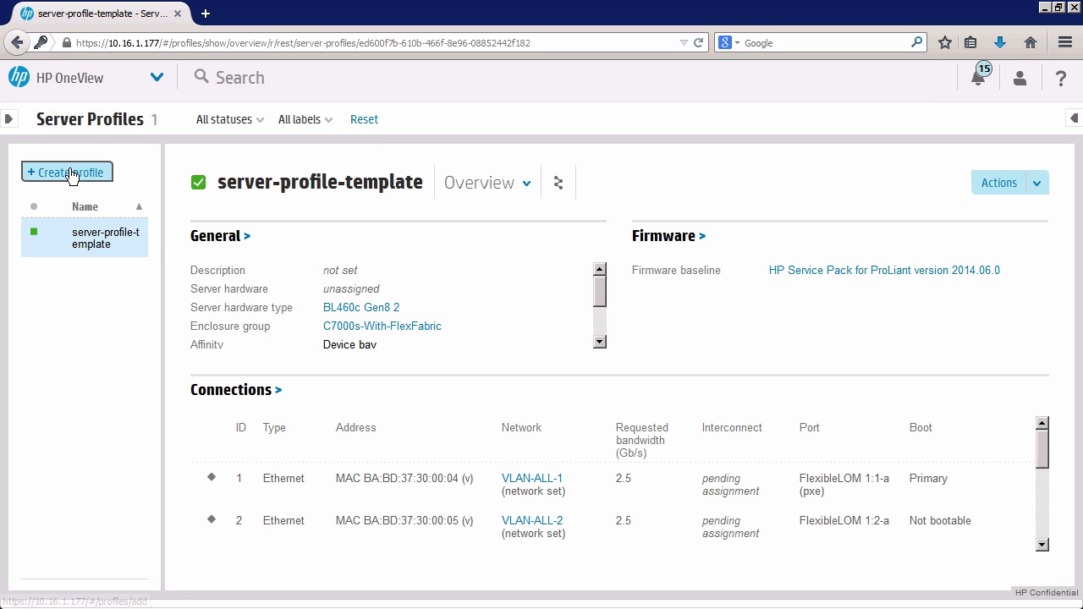
left_click(1040, 186)
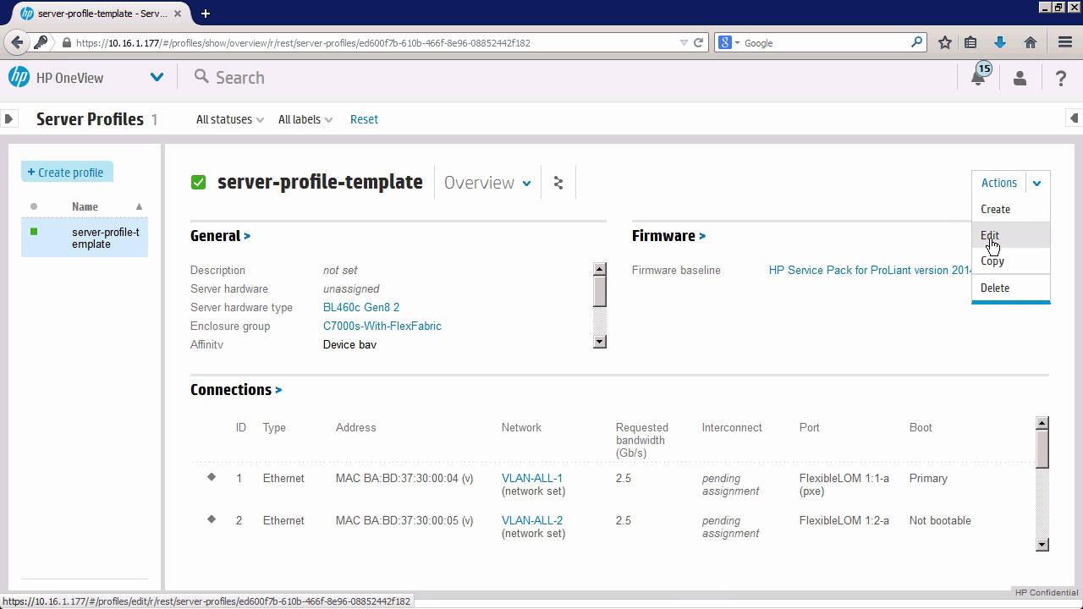
left_click(996, 288)
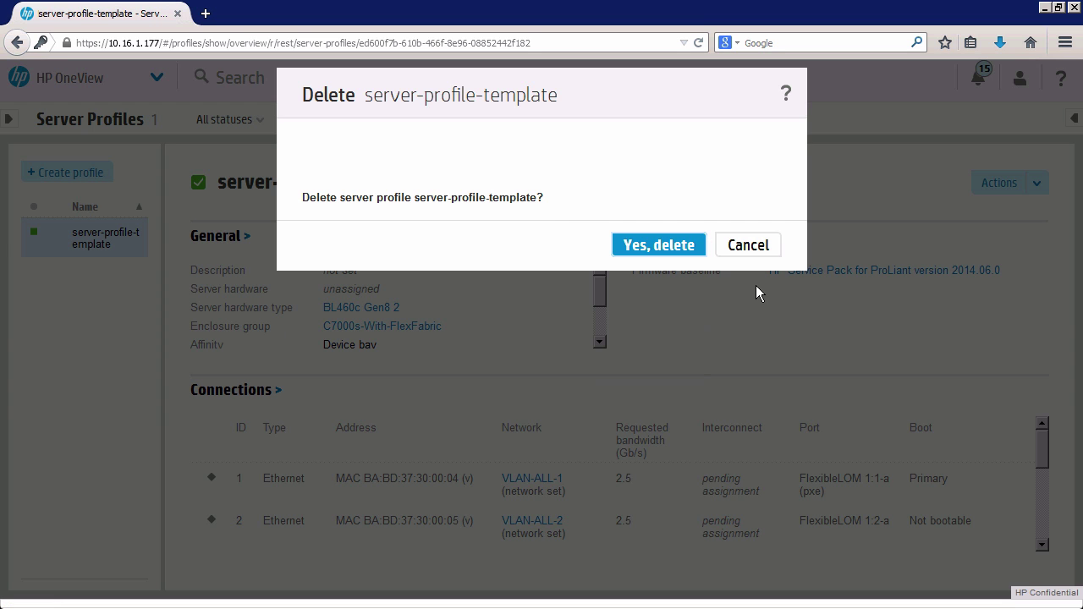
left_click(688, 245)
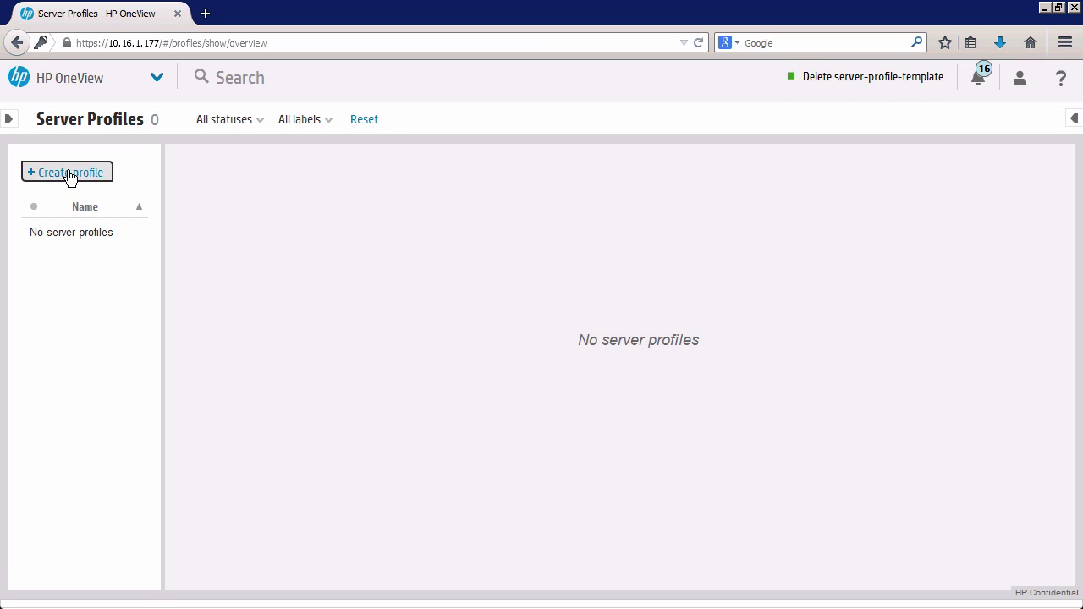
left_click(70, 174)
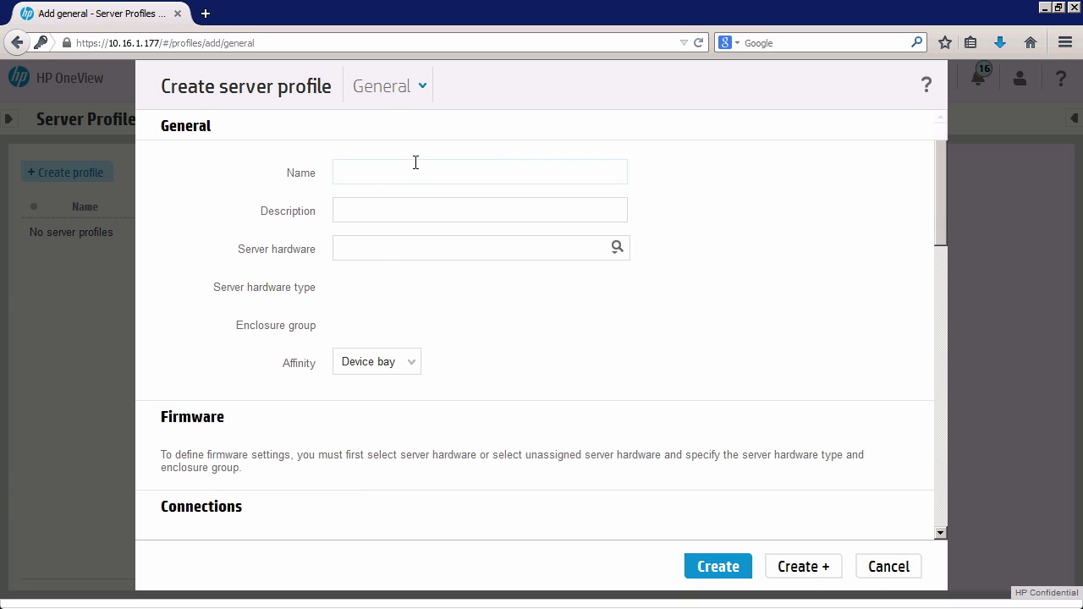
Name the new profile my-blade1 and assign it server hardware Encl1, bay 11 (BL460c Gen8 2).
left_click(415, 163)
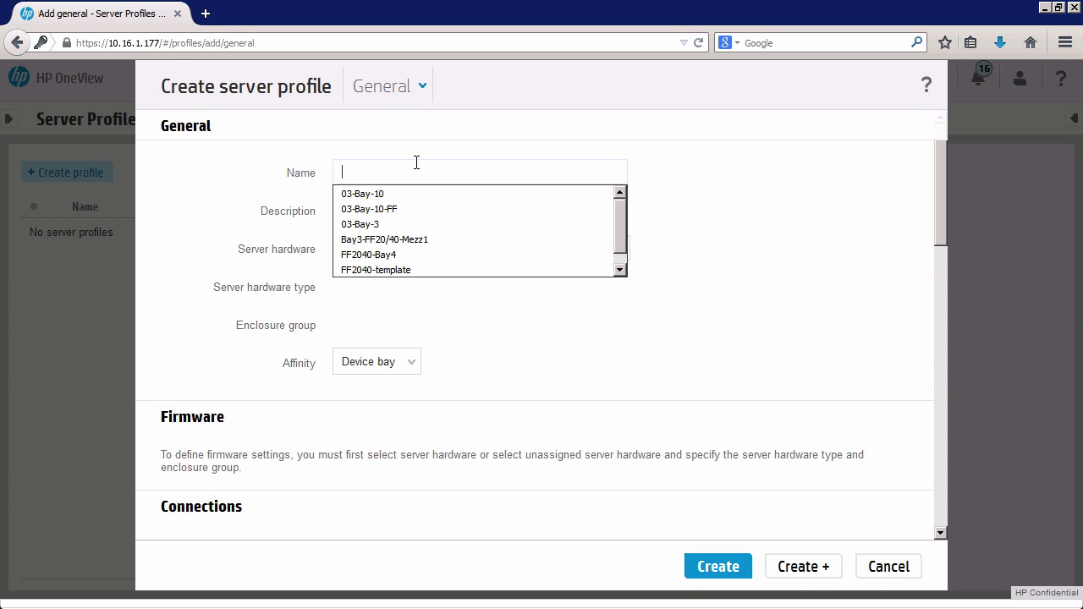
key("Escape")
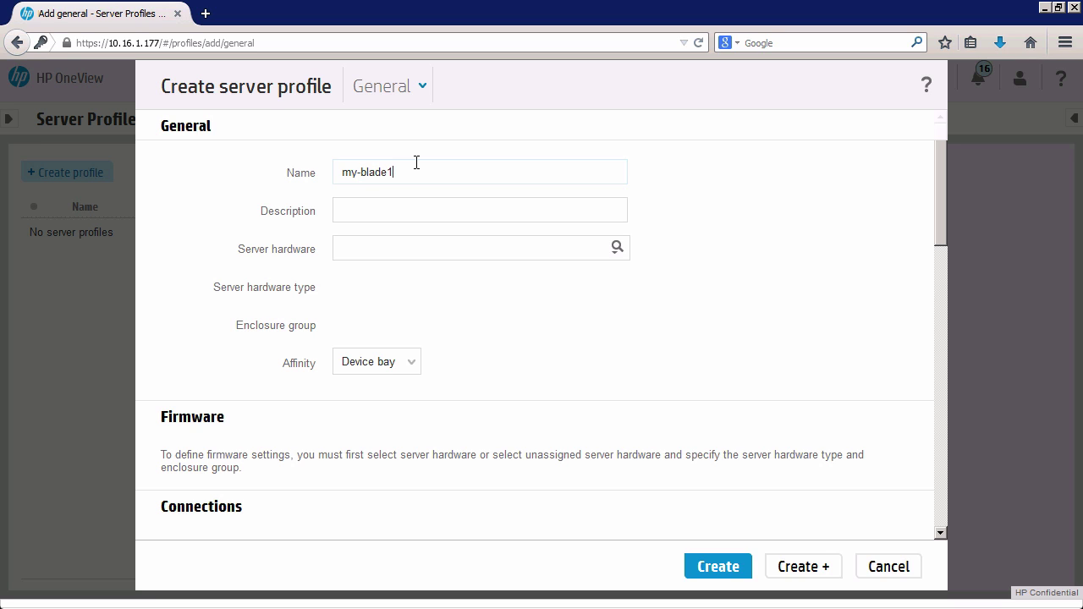
left_click(491, 249)
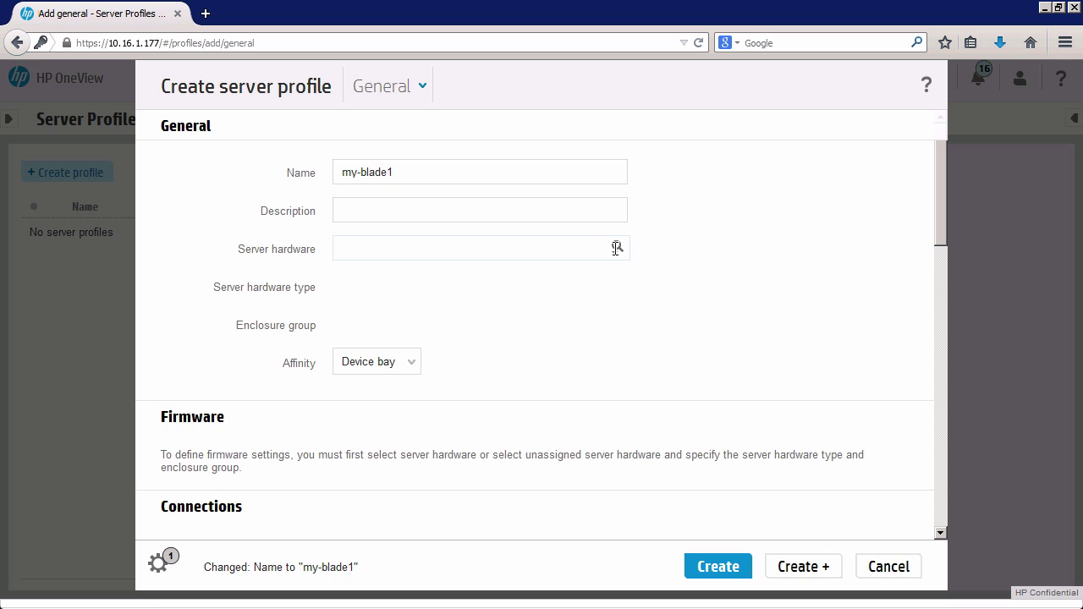
left_click(616, 247)
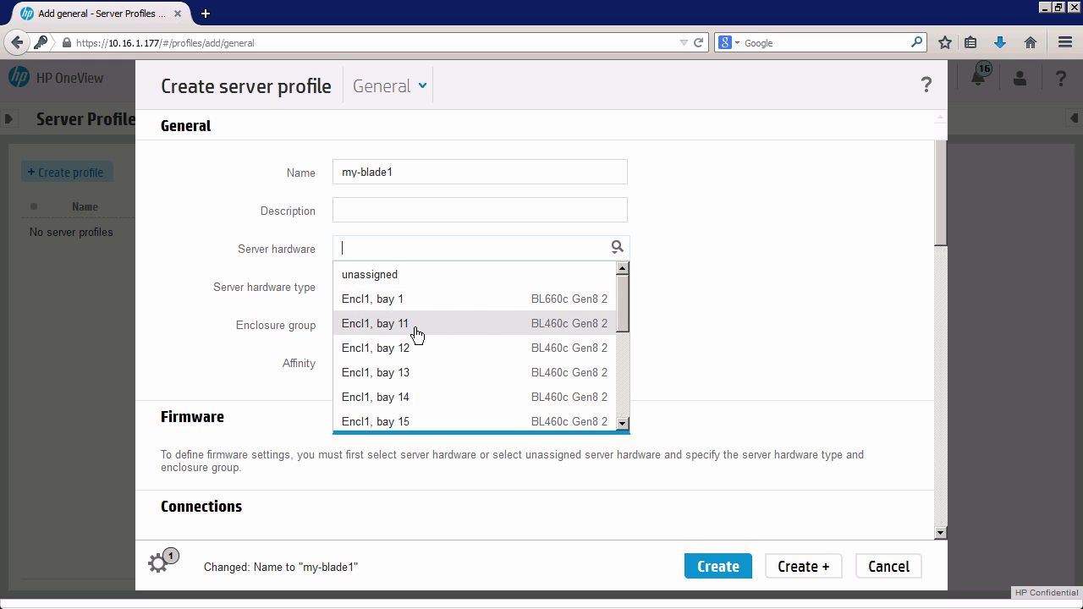
left_click(483, 330)
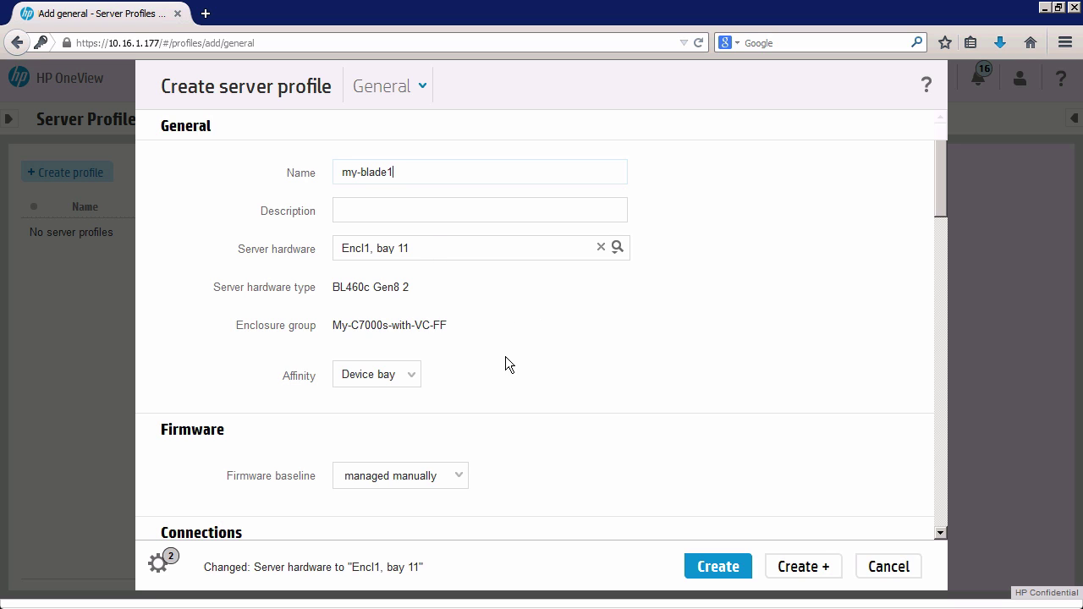
Review the my-blade1 profile's Affinity options, leaving affinity set to Device bay.
scroll(465, 296, "down", 1)
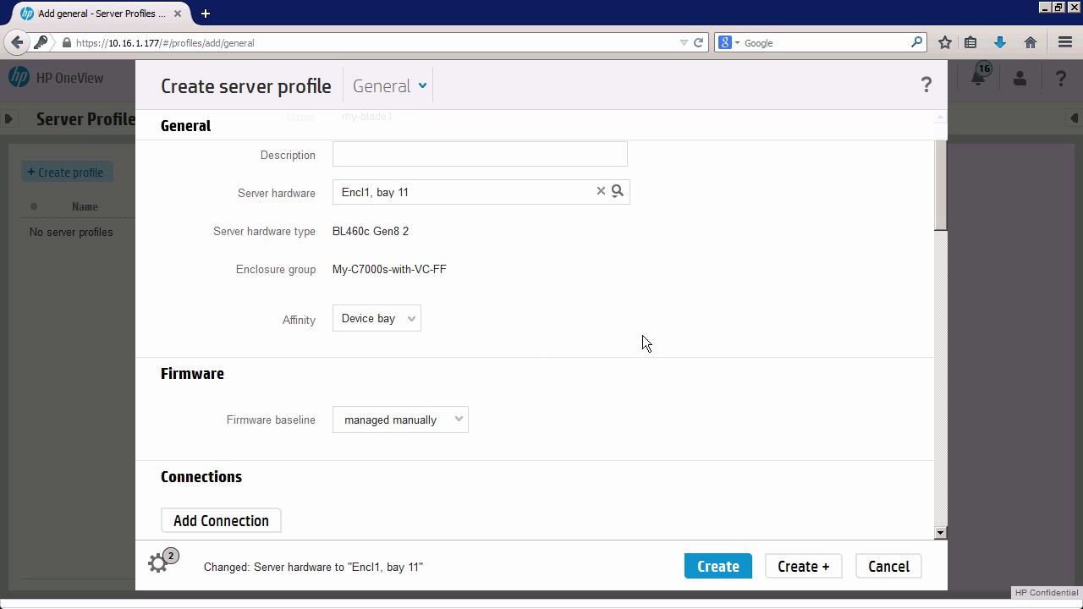
scroll(941, 208, "down", 1)
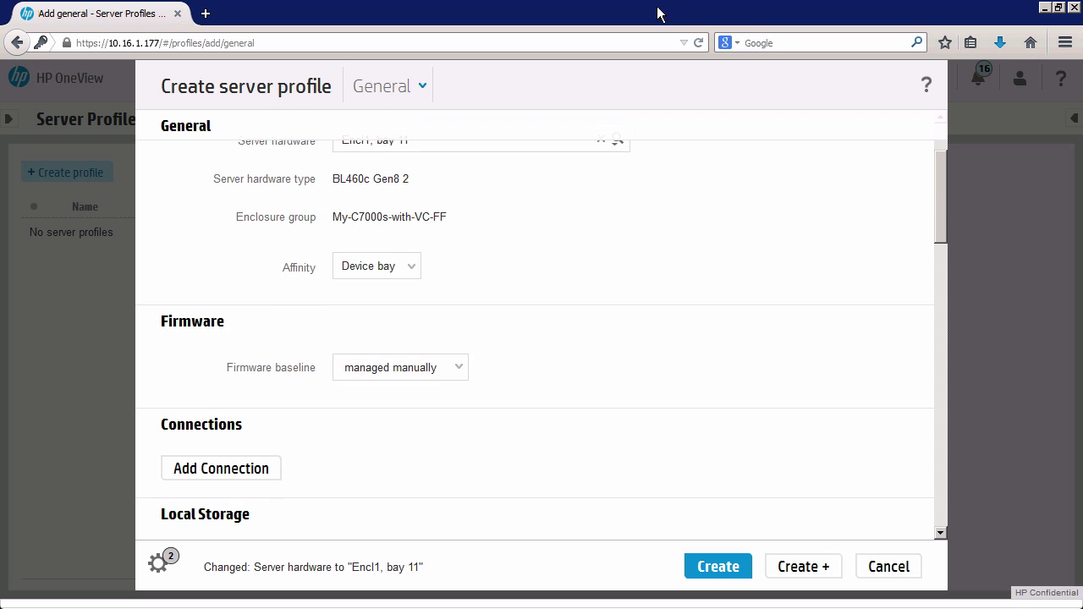
left_click(414, 266)
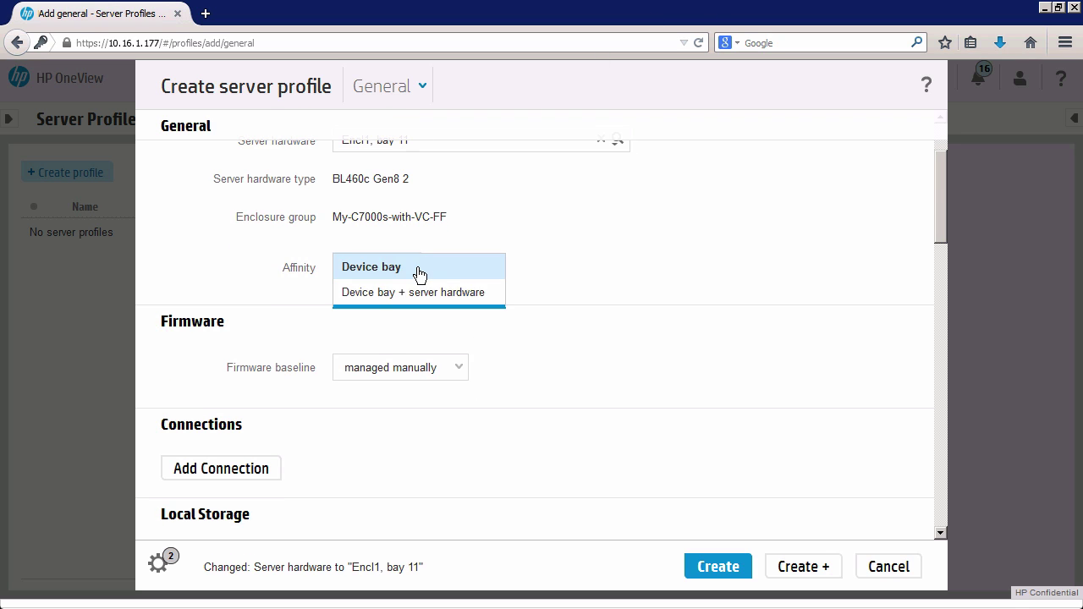
left_click(583, 267)
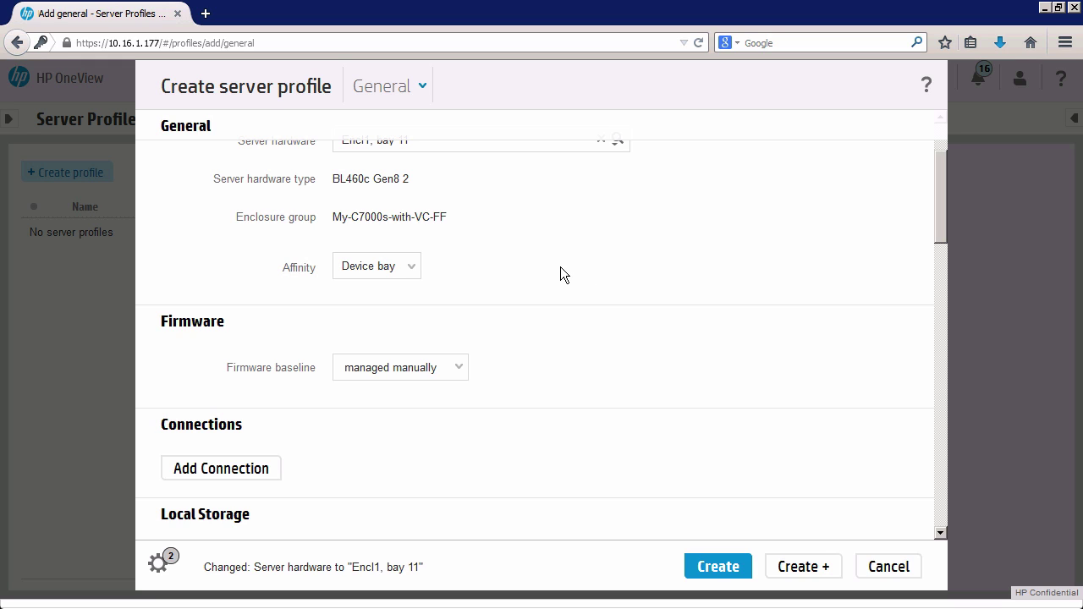
left_click(414, 267)
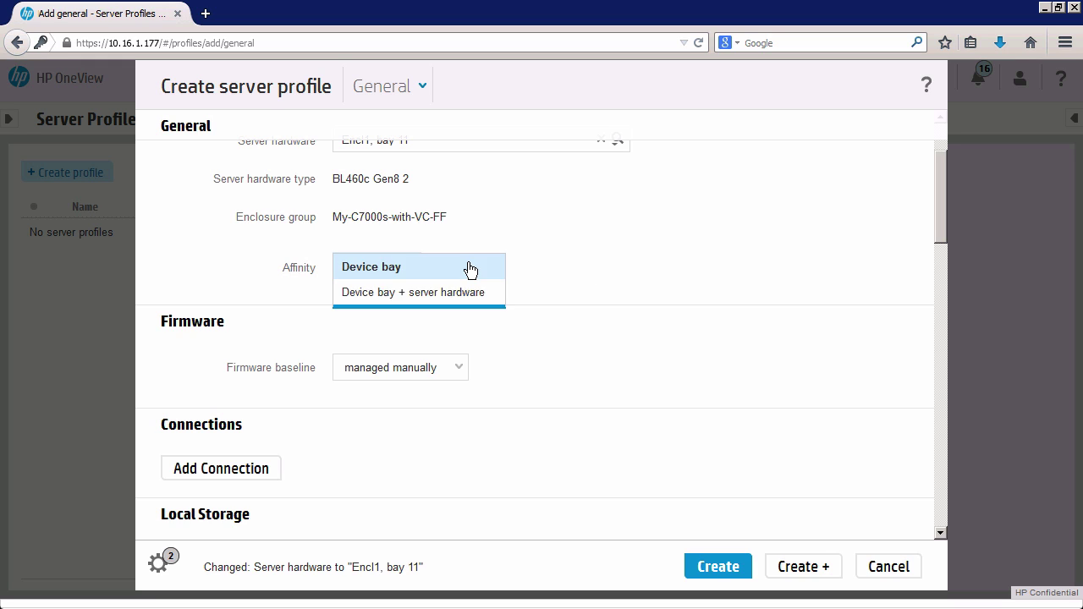
left_click(546, 264)
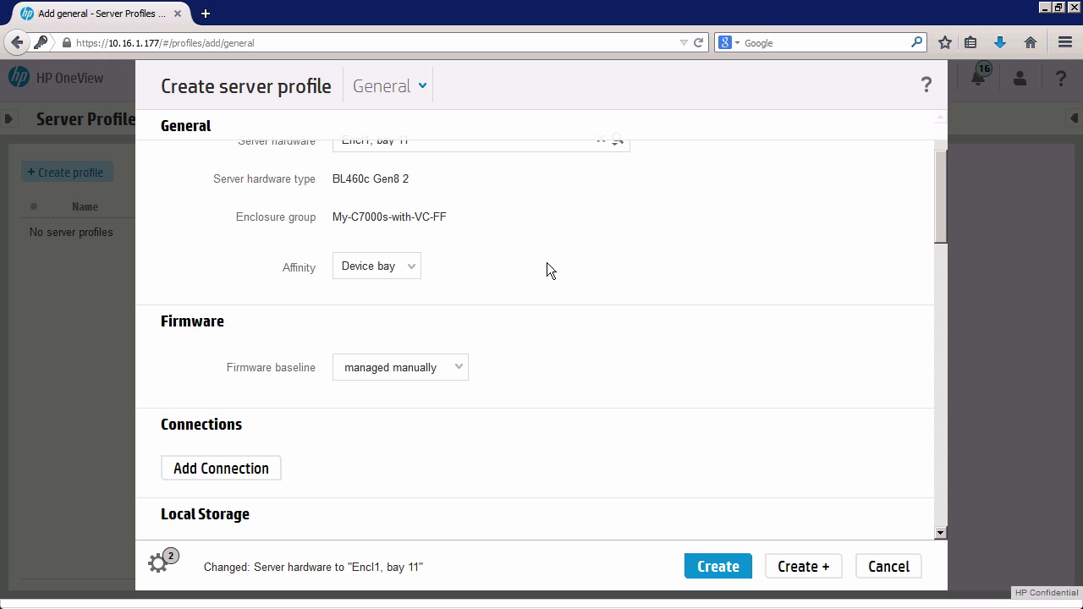
left_click(410, 269)
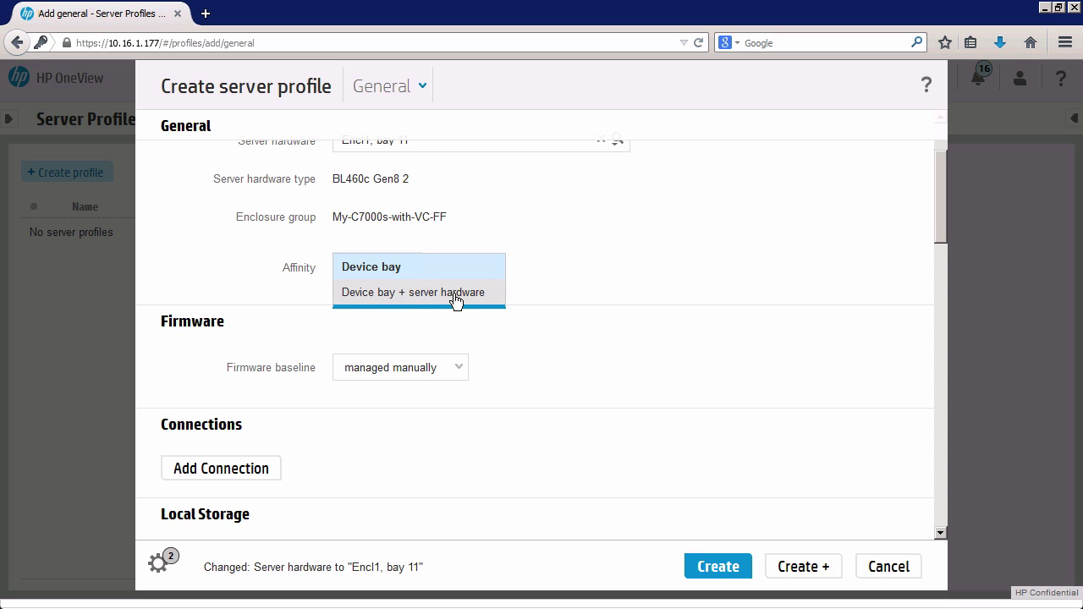
left_click(549, 279)
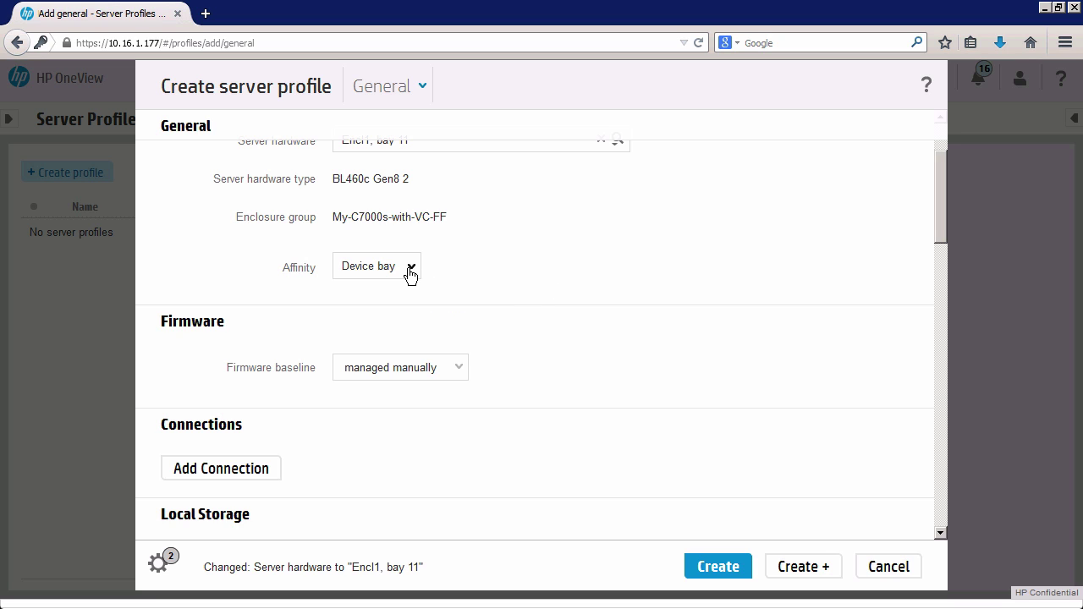
left_click(410, 269)
left_click(541, 270)
left_click(413, 267)
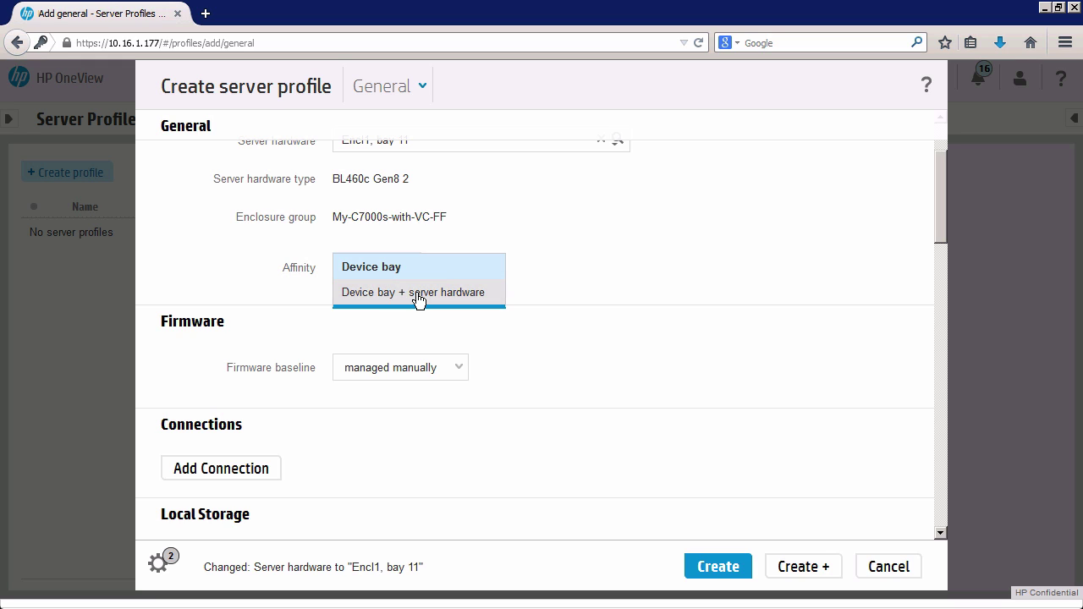
left_click(579, 264)
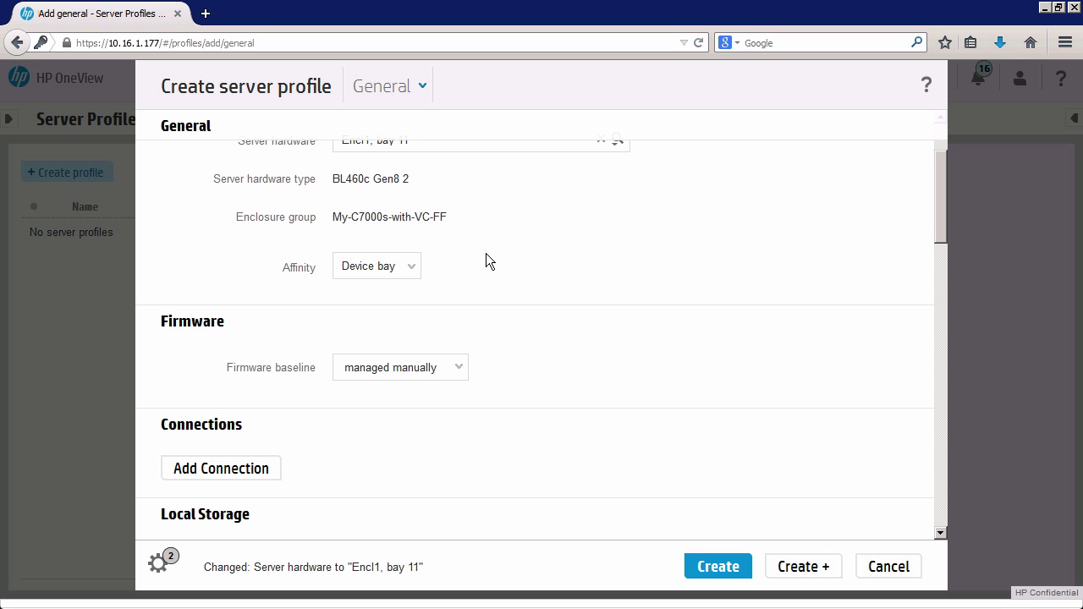
Set the firmware baseline to HP Service Pack for ProLiant version 2014.06.0.
scroll(486, 254, "down", 1)
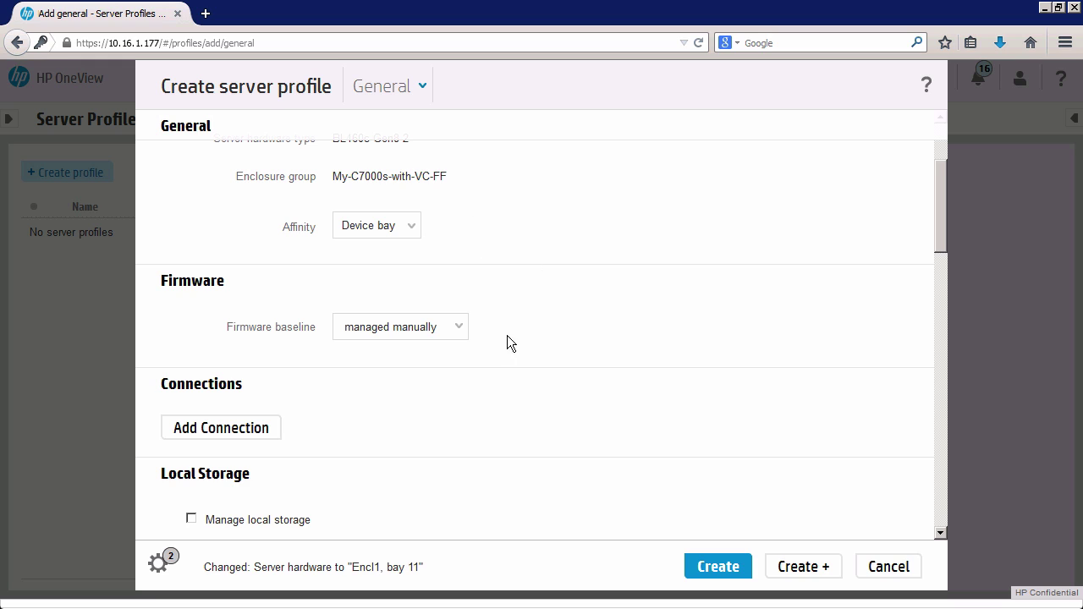
left_click(459, 328)
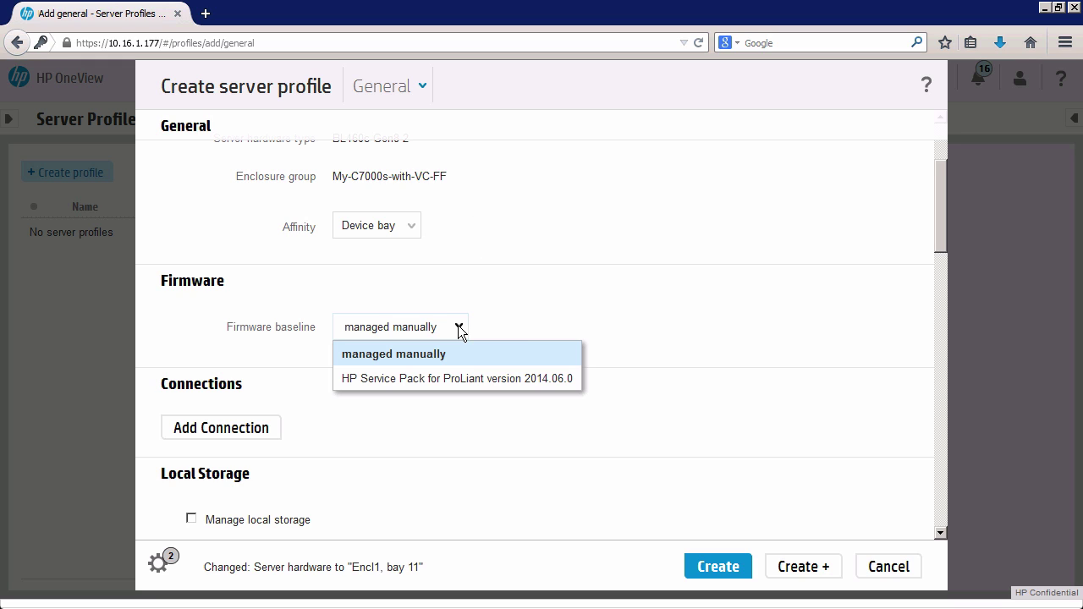
left_click(518, 330)
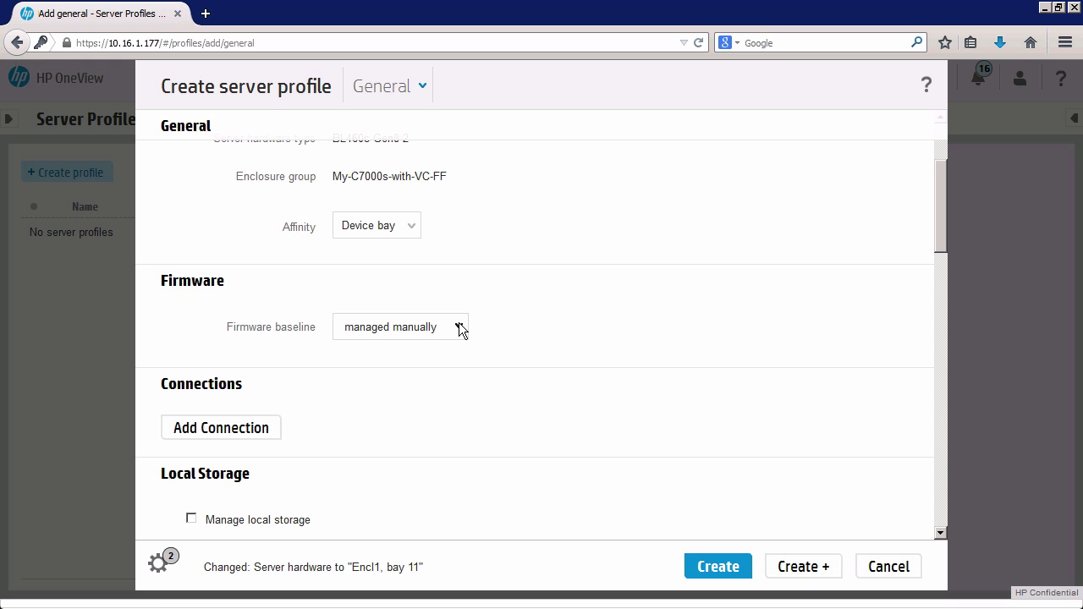
left_click(461, 329)
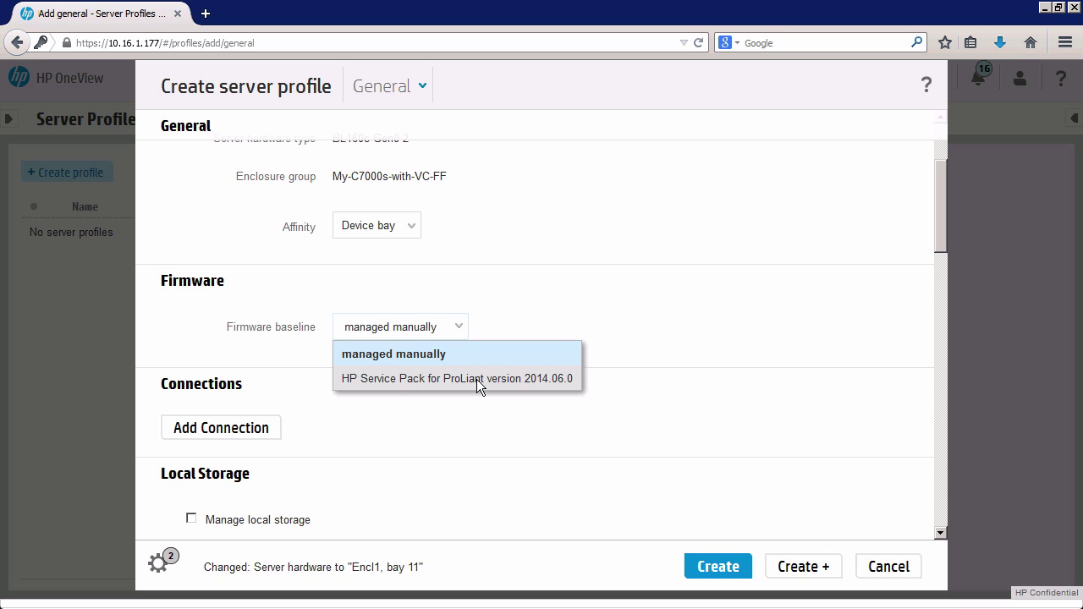
left_click(476, 379)
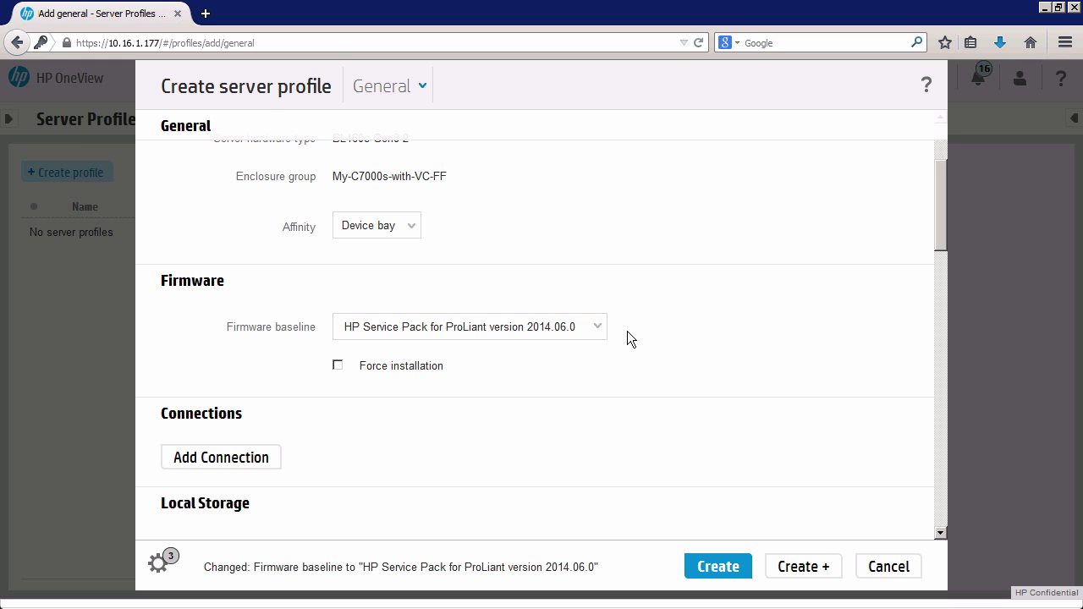
Pick HP Service Pack for ProLiant 2014.06.0 from the firmware baseline list.
left_click(598, 327)
left_click(598, 326)
left_click(598, 326)
left_click(587, 381)
left_click_drag(940, 231, 941, 273)
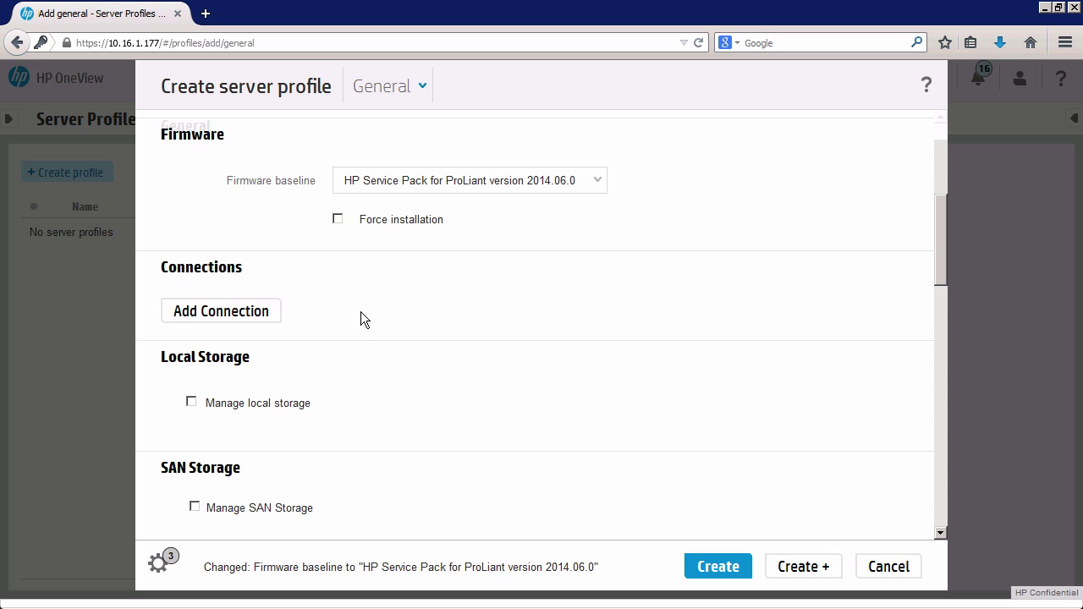
Start a new profile connection and choose network my-network-set-1 for it.
left_click(254, 318)
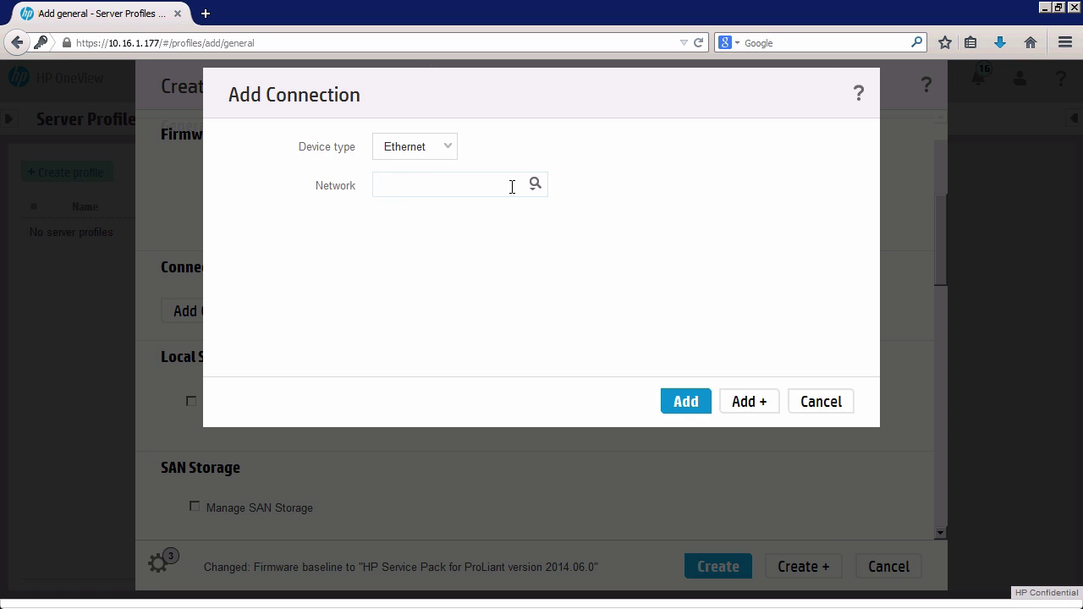
left_click(512, 187)
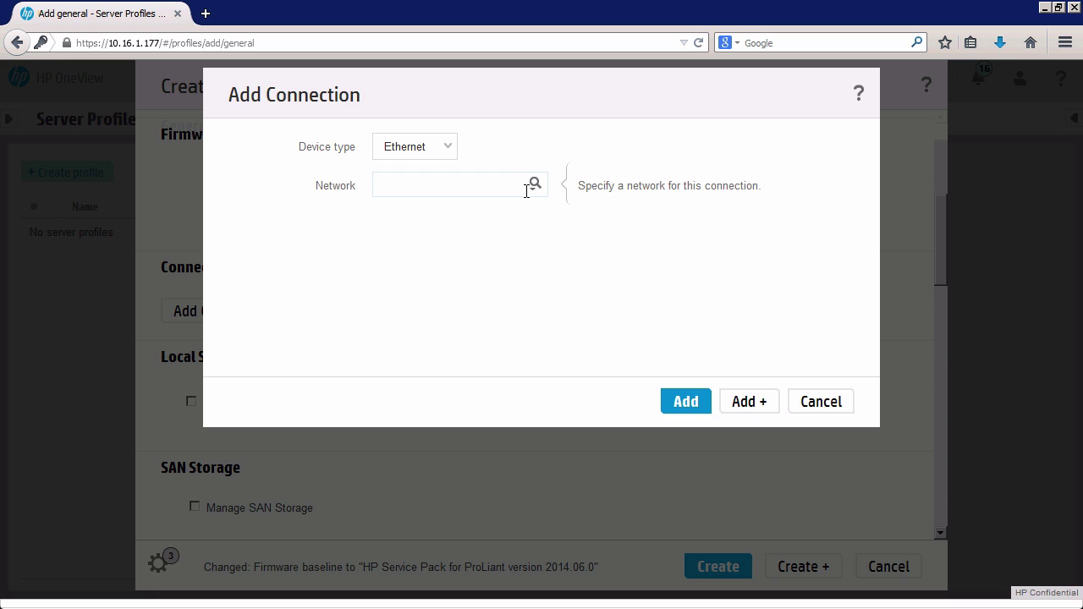
left_click(534, 184)
left_click(597, 221)
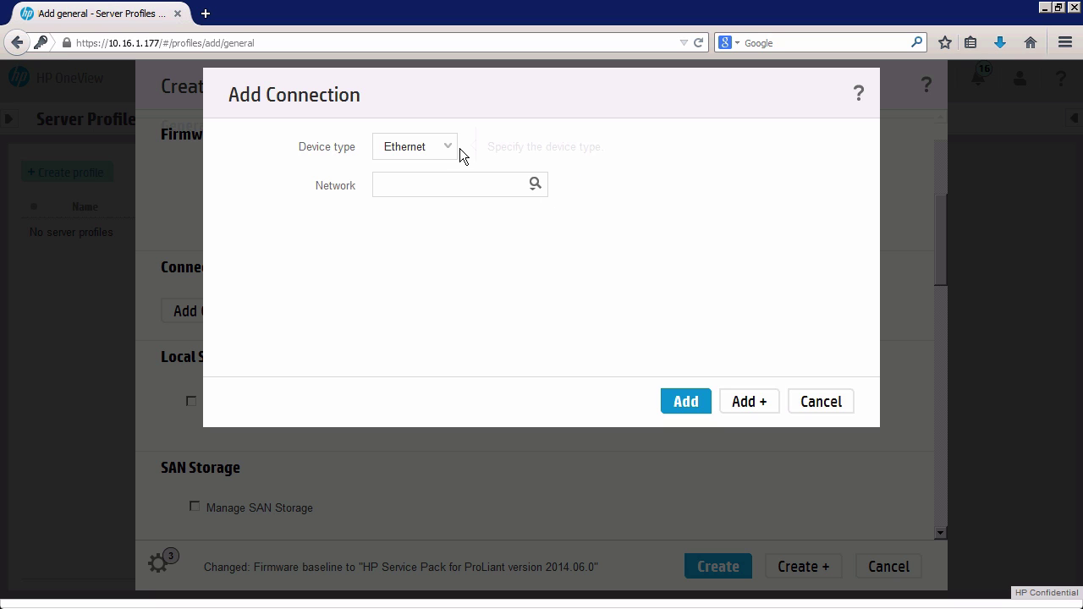
left_click(534, 185)
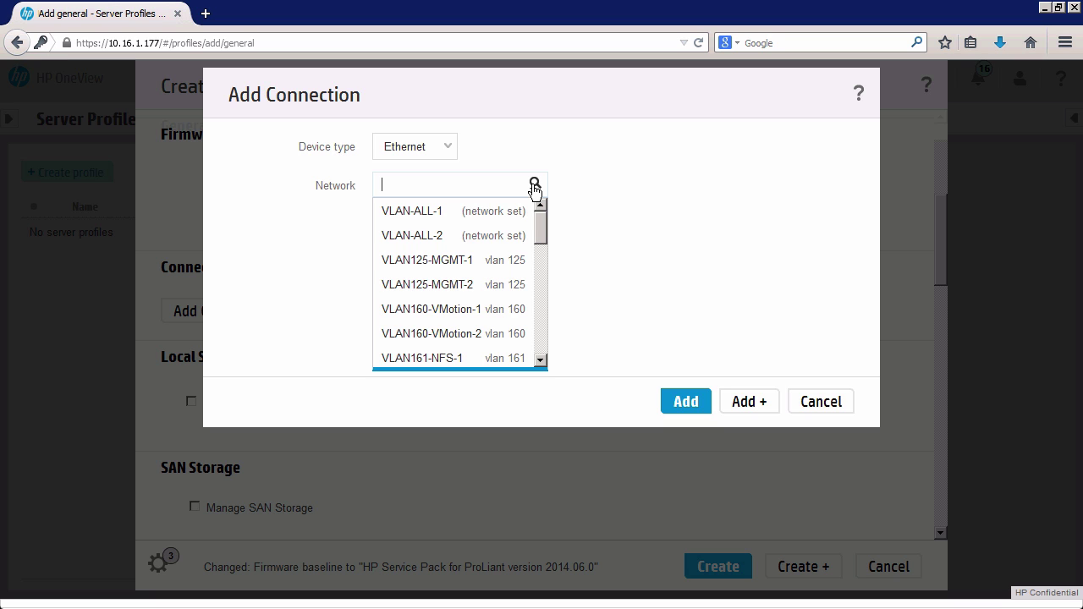
left_click_drag(540, 238, 539, 303)
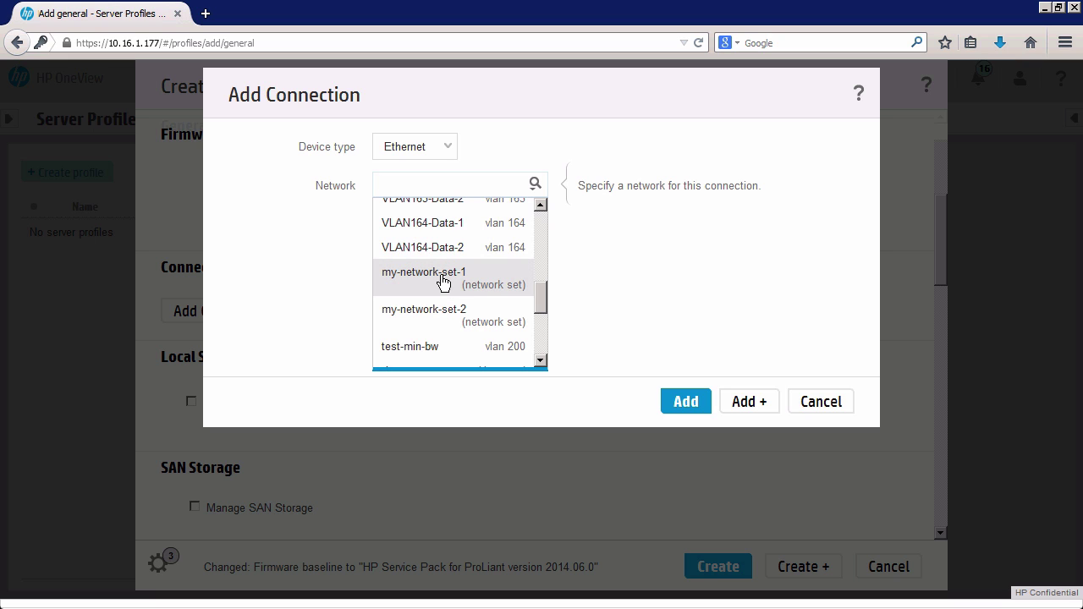
left_click(440, 275)
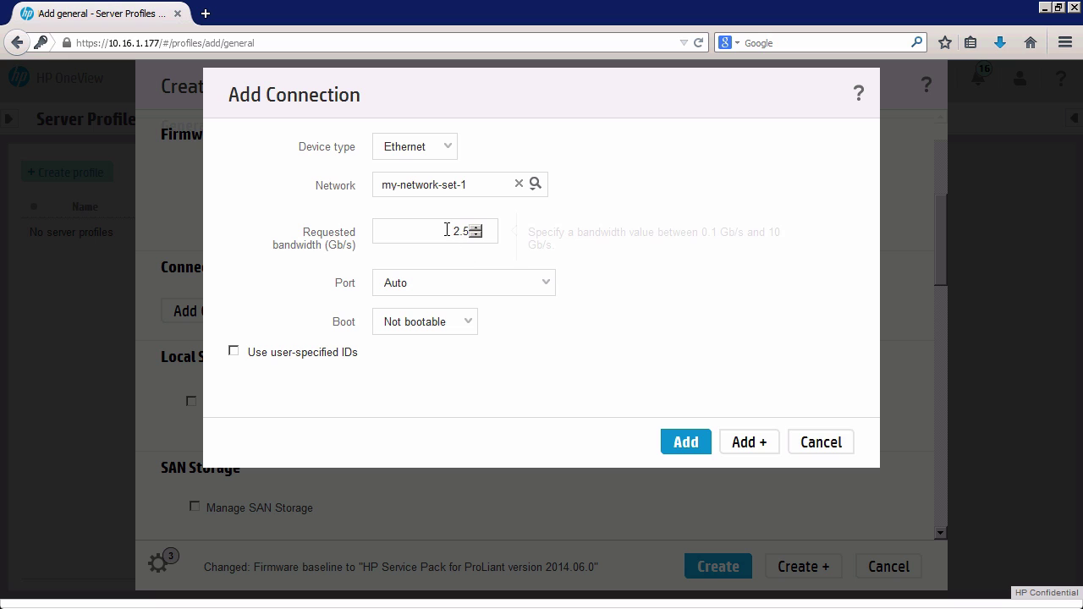
left_click_drag(449, 230, 478, 230)
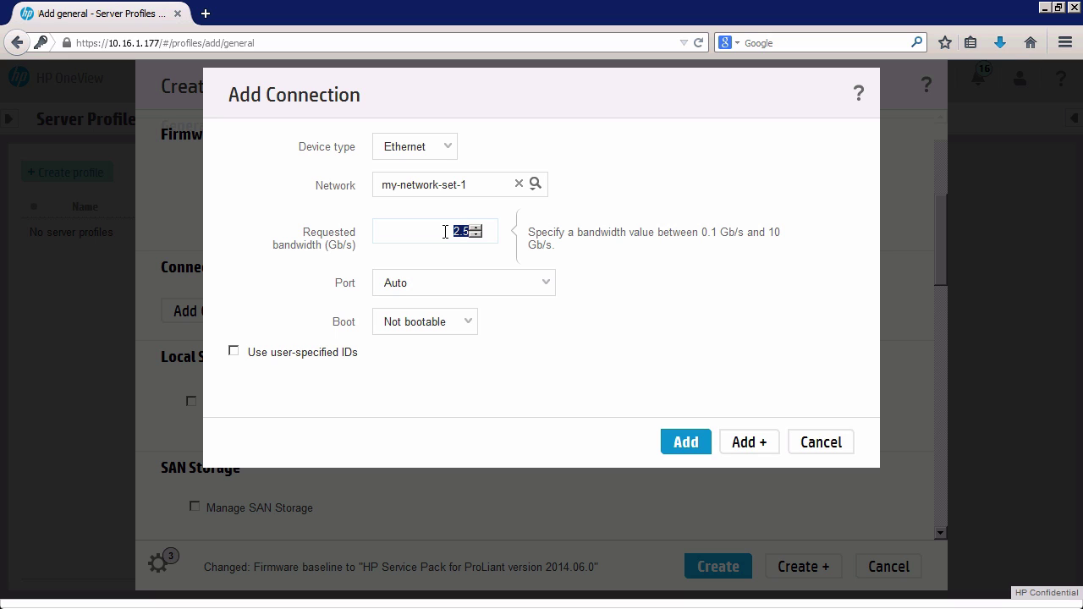
left_click(476, 238)
left_click(295, 161)
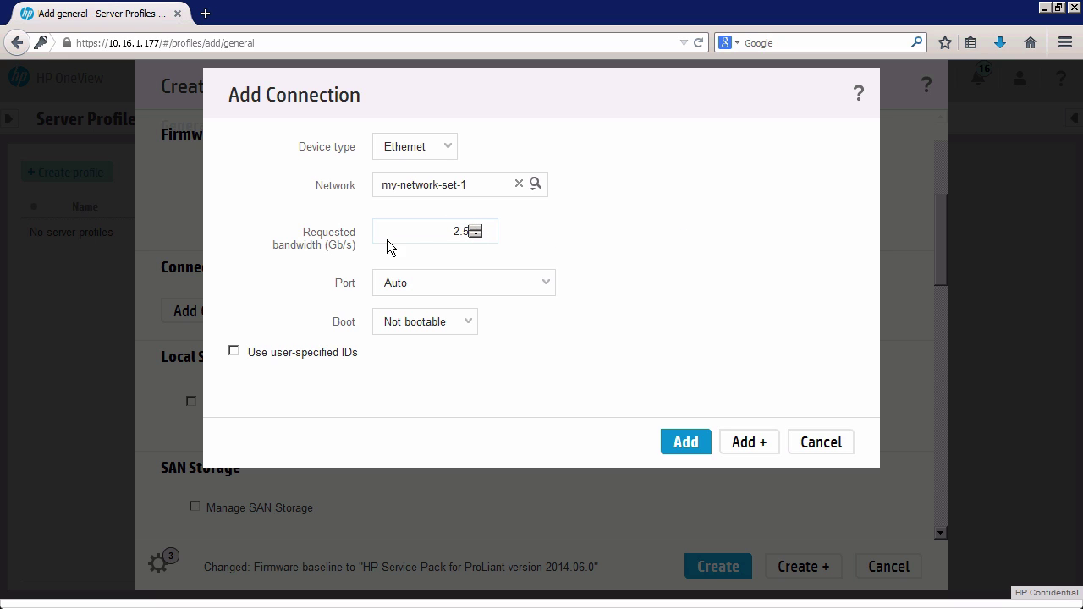
left_click(465, 232)
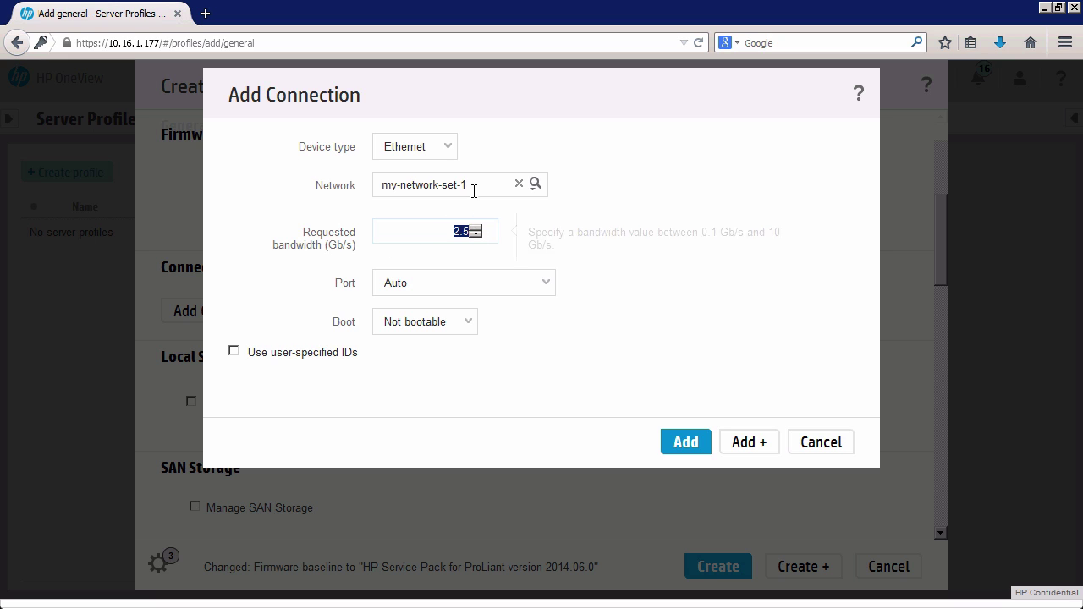
mouse_move(473, 187)
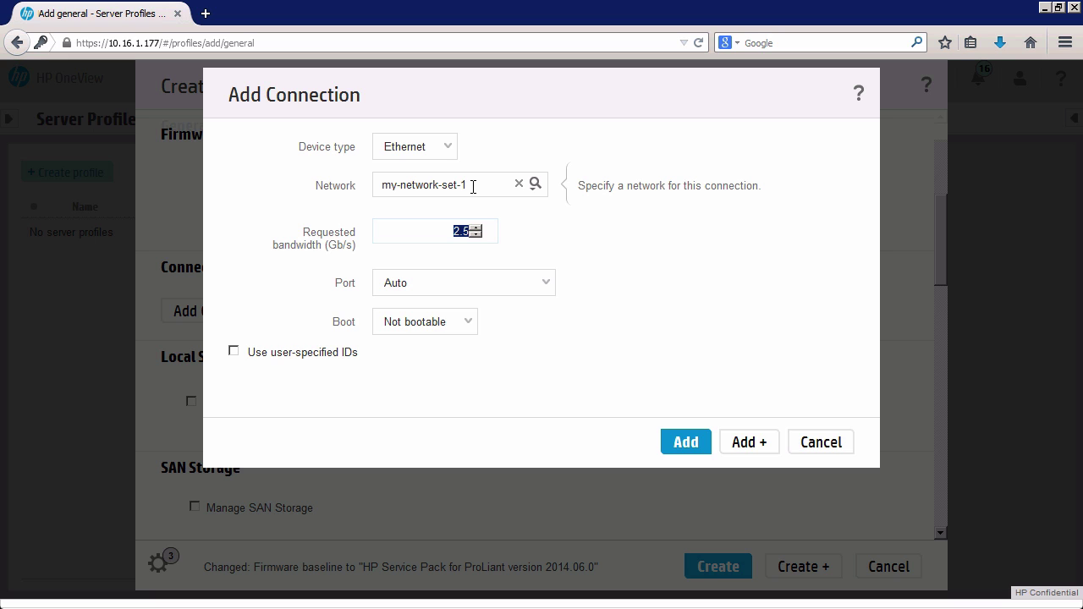
left_click(545, 283)
scroll(545, 399, "down", 1)
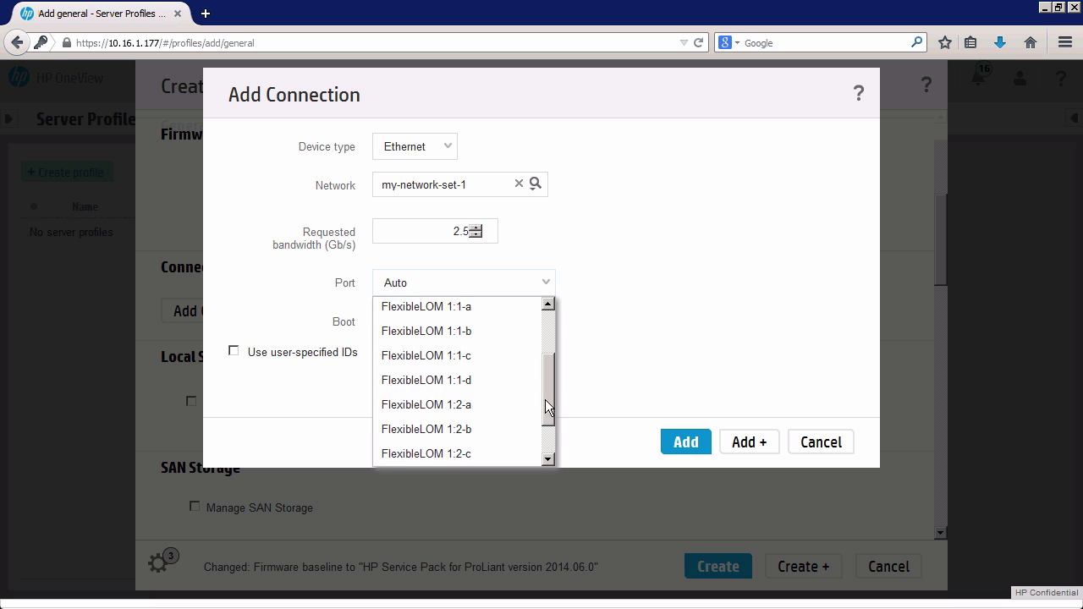
left_click_drag(545, 399, 546, 448)
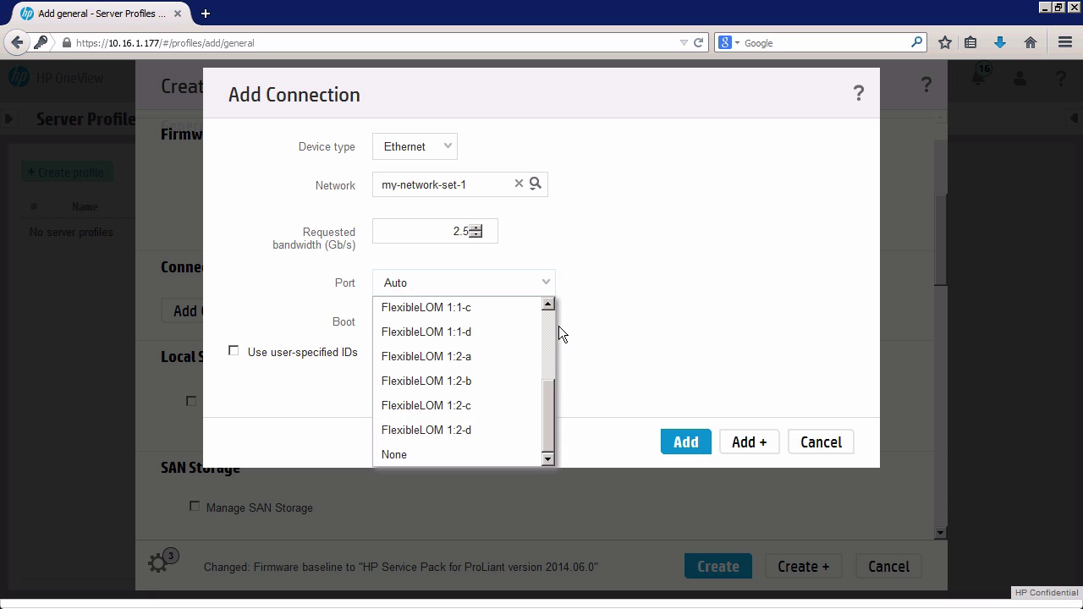
mouse_move(558, 326)
left_mouse_down()
mouse_move(546, 375)
mouse_move(548, 309)
mouse_move(550, 437)
mouse_move(550, 309)
left_mouse_up()
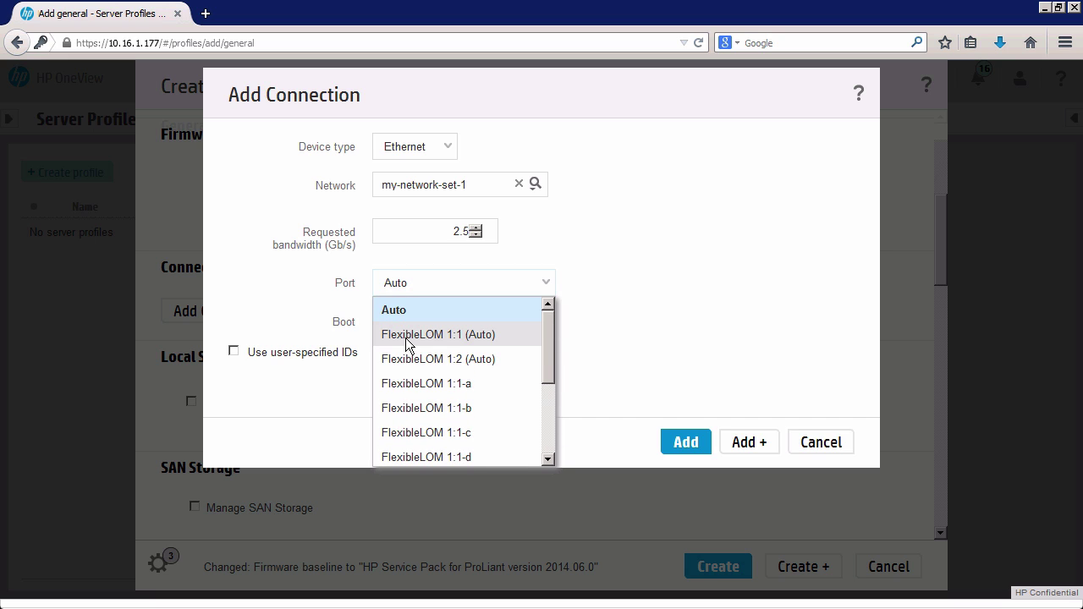
left_click_drag(548, 345, 547, 325)
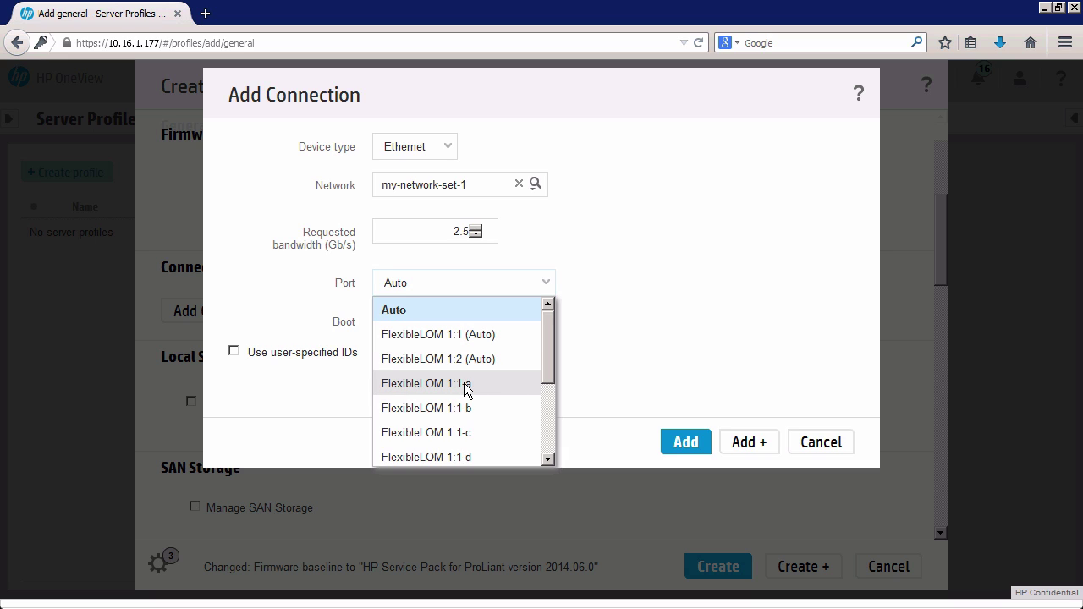
left_click_drag(547, 358, 545, 363)
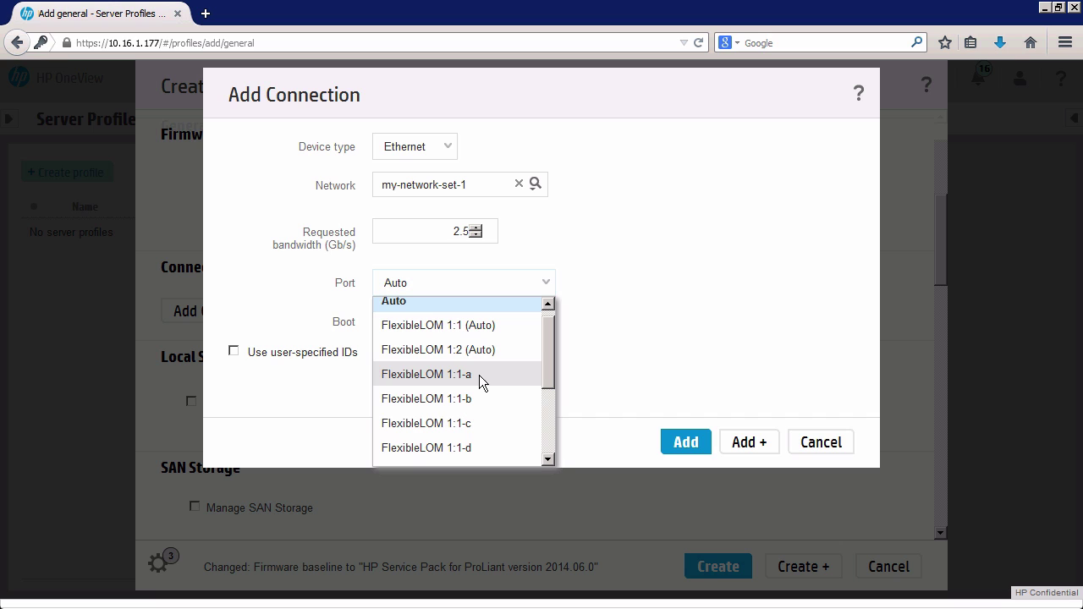
left_click_drag(551, 373, 549, 451)
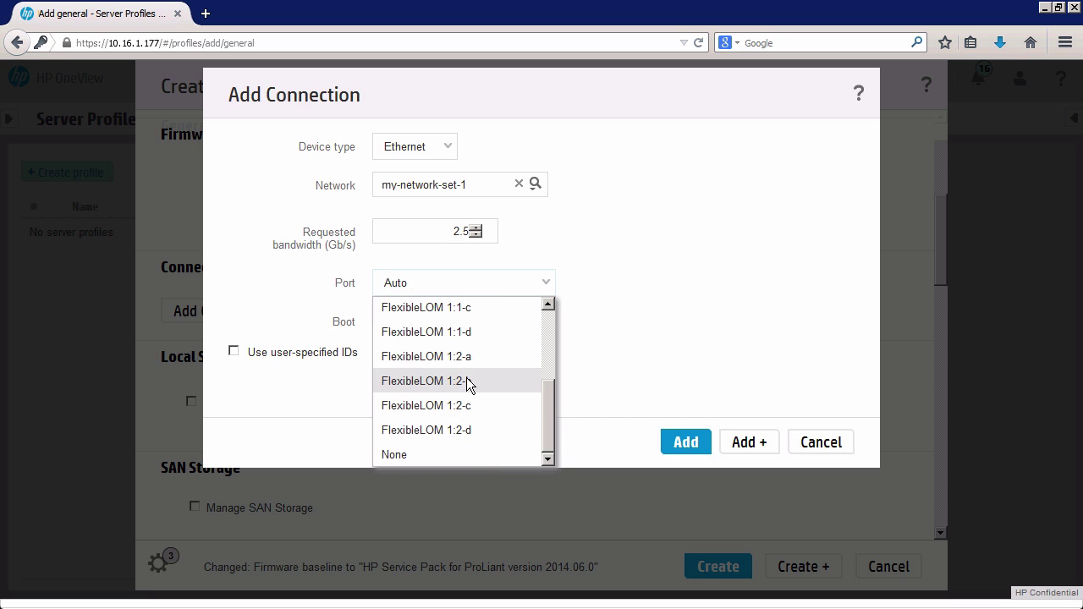
left_click_drag(552, 423, 550, 306)
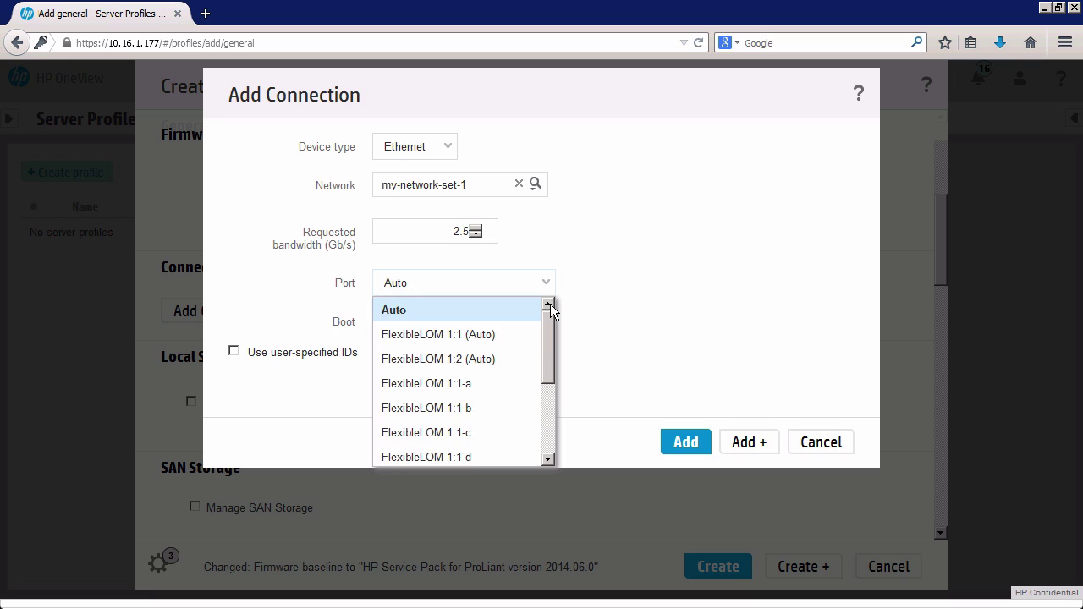
left_click(603, 311)
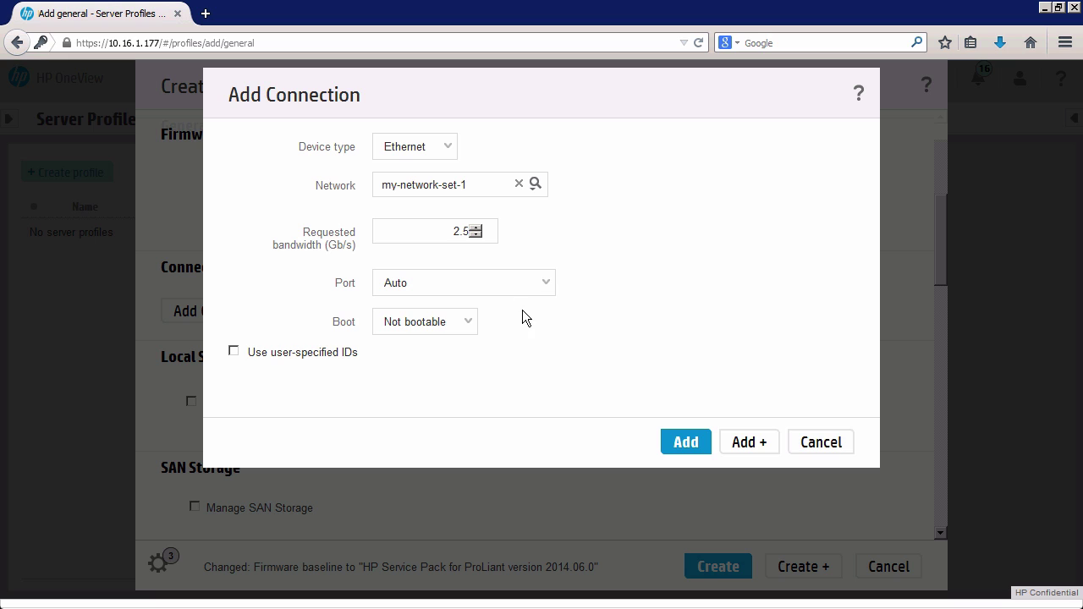
Set the my-network-set-1 connection to Primary boot and add it as connection 1.
left_click(469, 323)
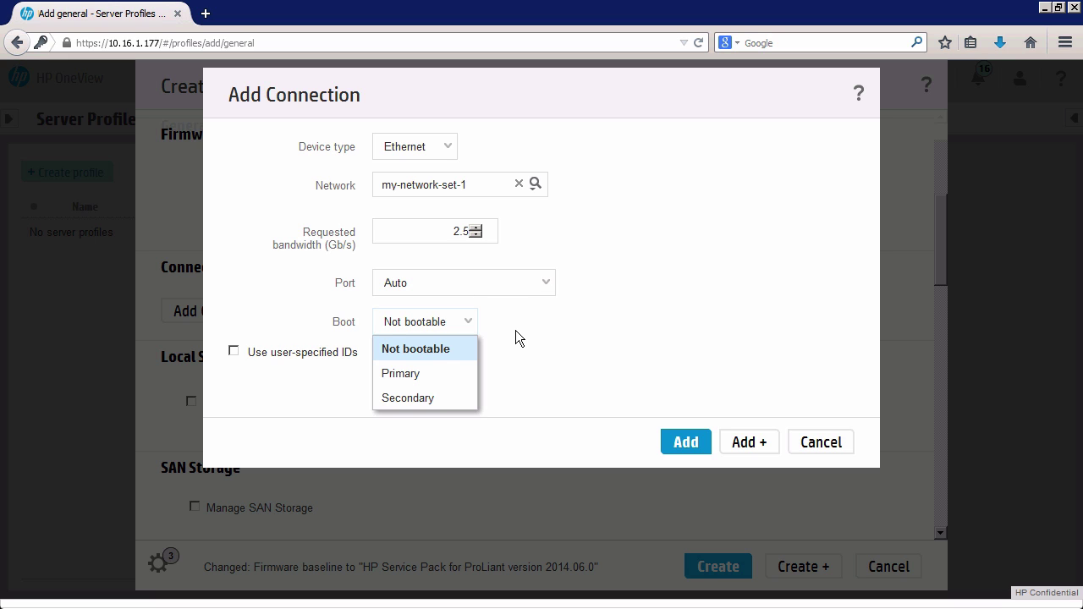
left_click(407, 374)
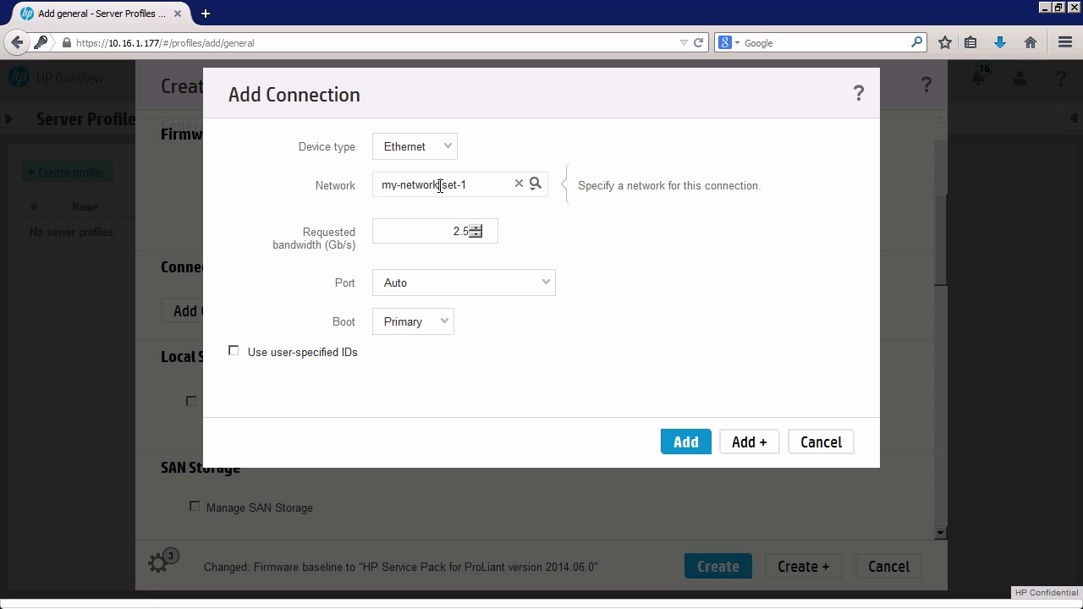
left_click_drag(469, 185, 422, 186)
triple_click(422, 184)
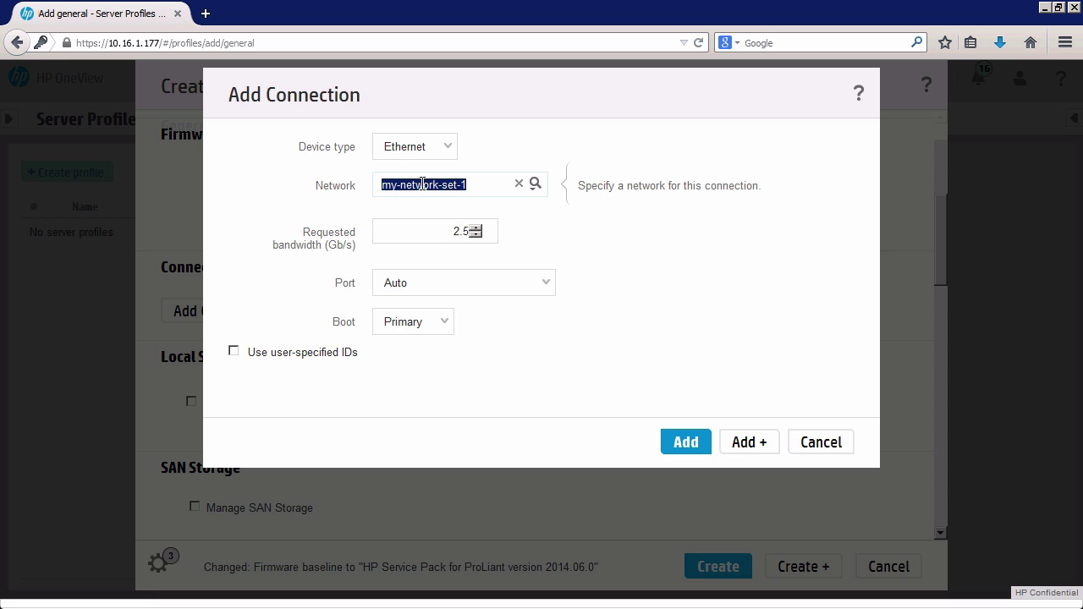
left_click(739, 447)
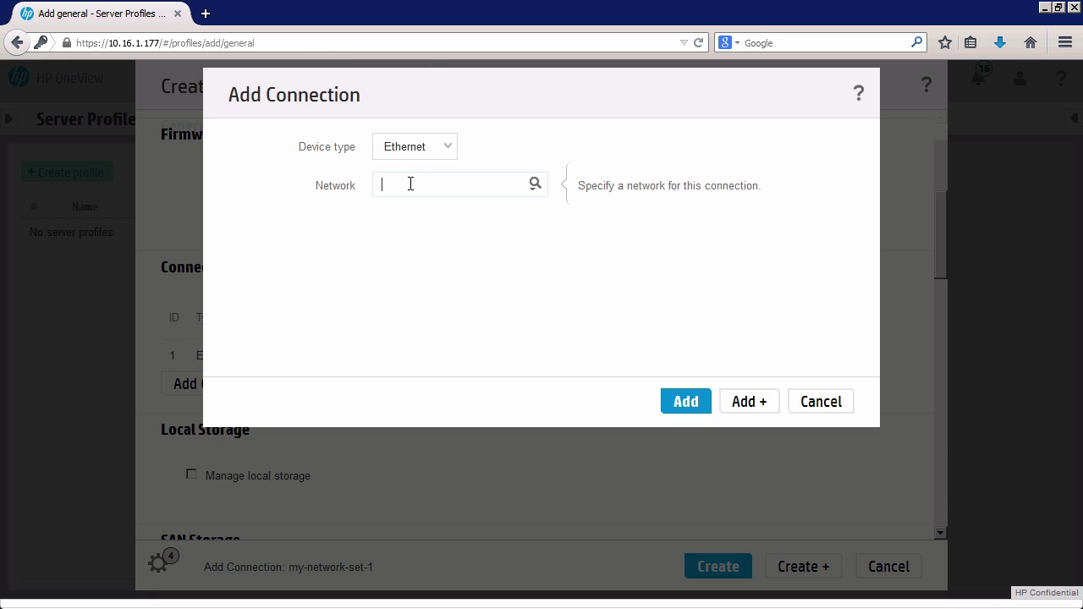
Add connection 2 on my-network-set-2 with Secondary boot.
left_click(535, 186)
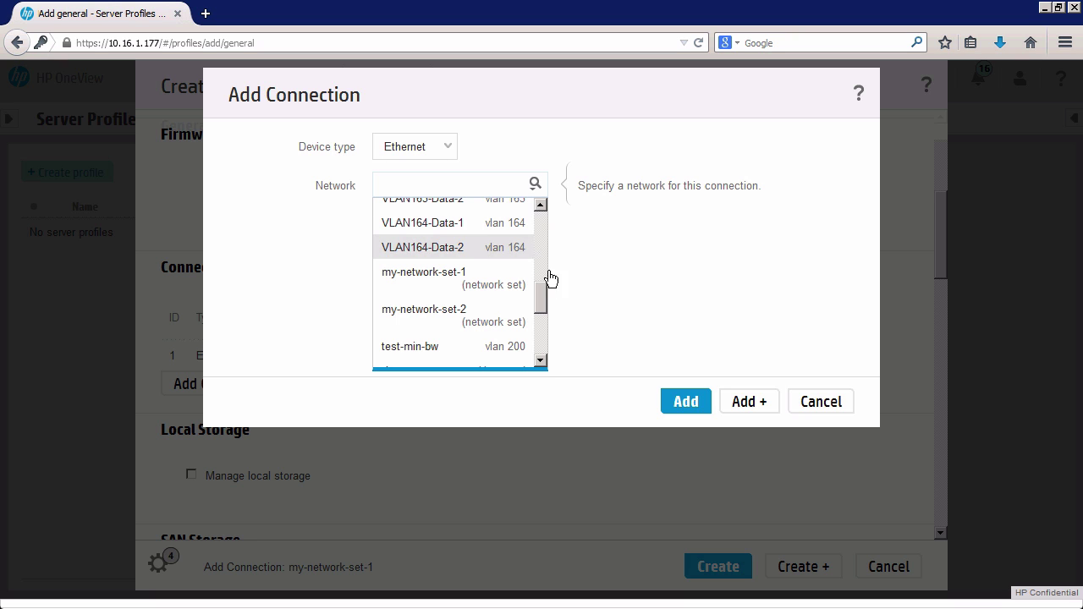
left_click(459, 315)
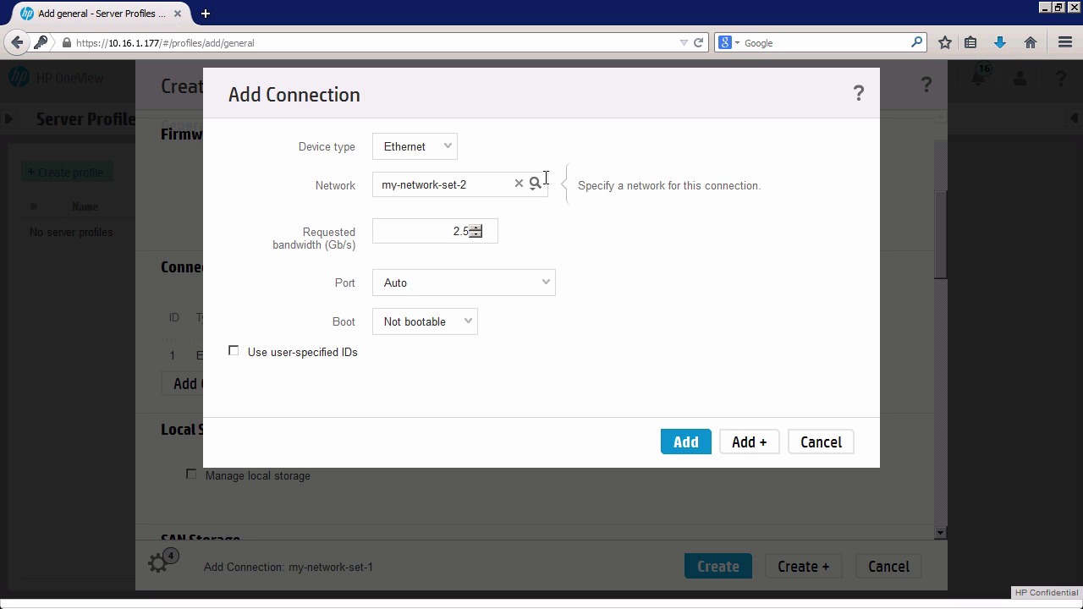
left_click(470, 320)
left_click(403, 398)
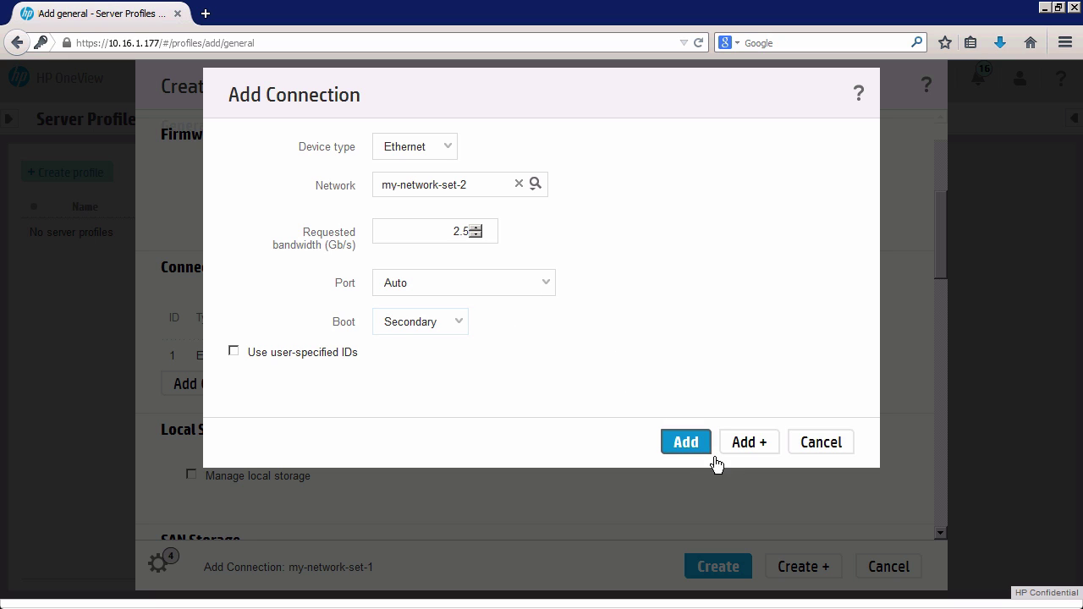
left_click(736, 445)
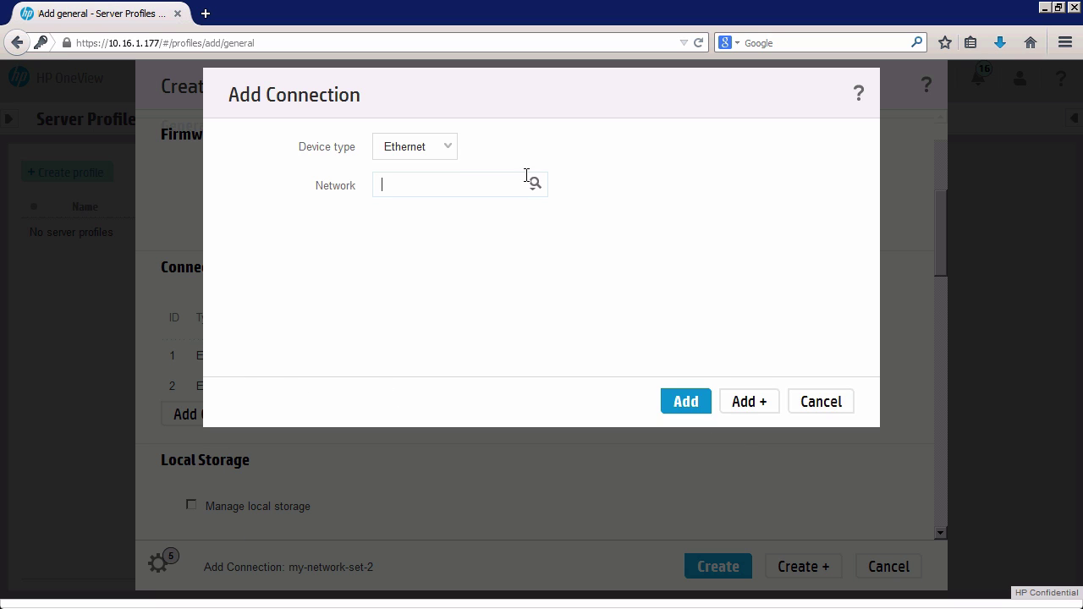
Switch the new connection to Fibre Channel on network FC-VC-fabric-A.
left_click(444, 146)
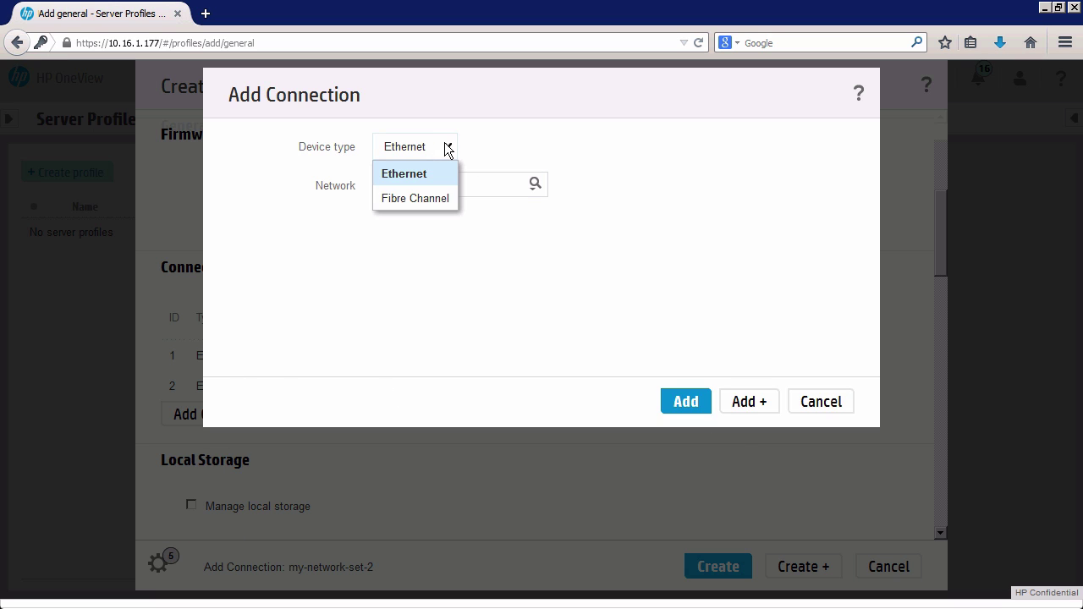
left_click(423, 199)
left_click(434, 188)
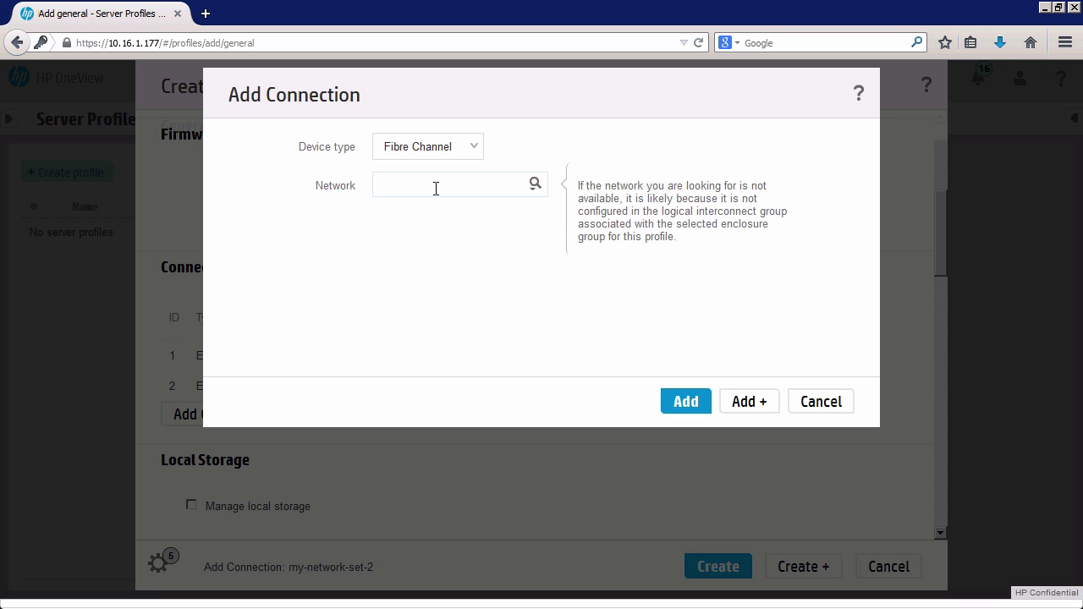
left_click(534, 184)
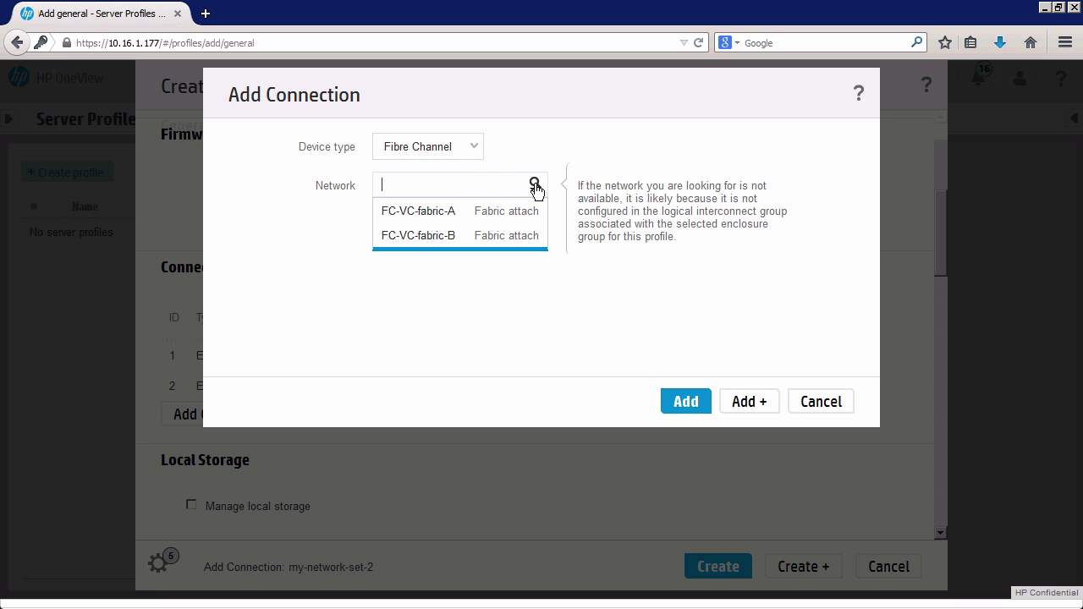
left_click(441, 212)
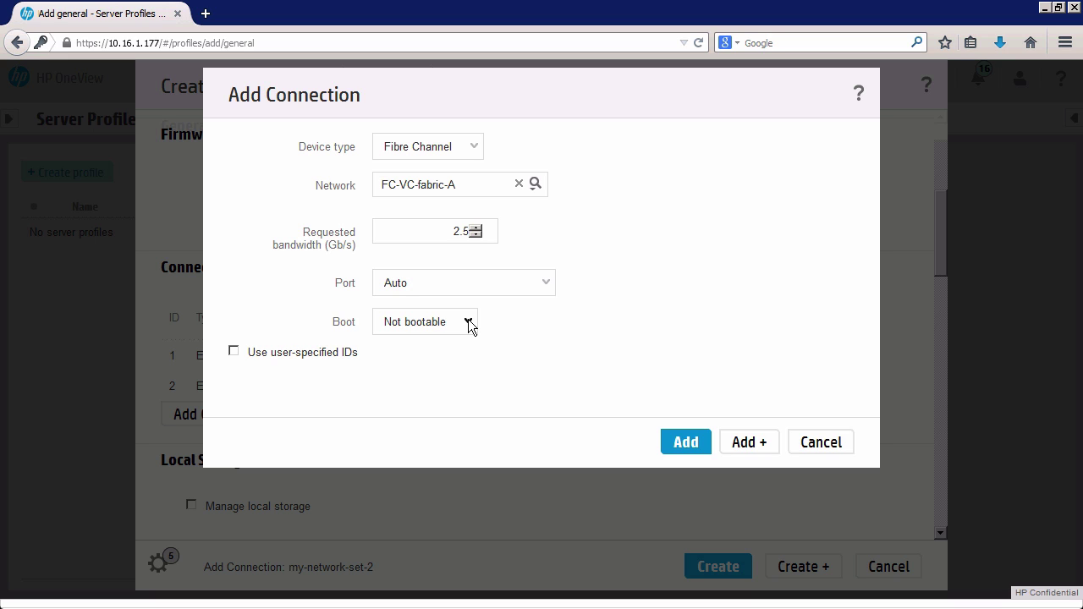
Try Primary boot for the FC connection, then set it back to Not bootable.
left_click(469, 324)
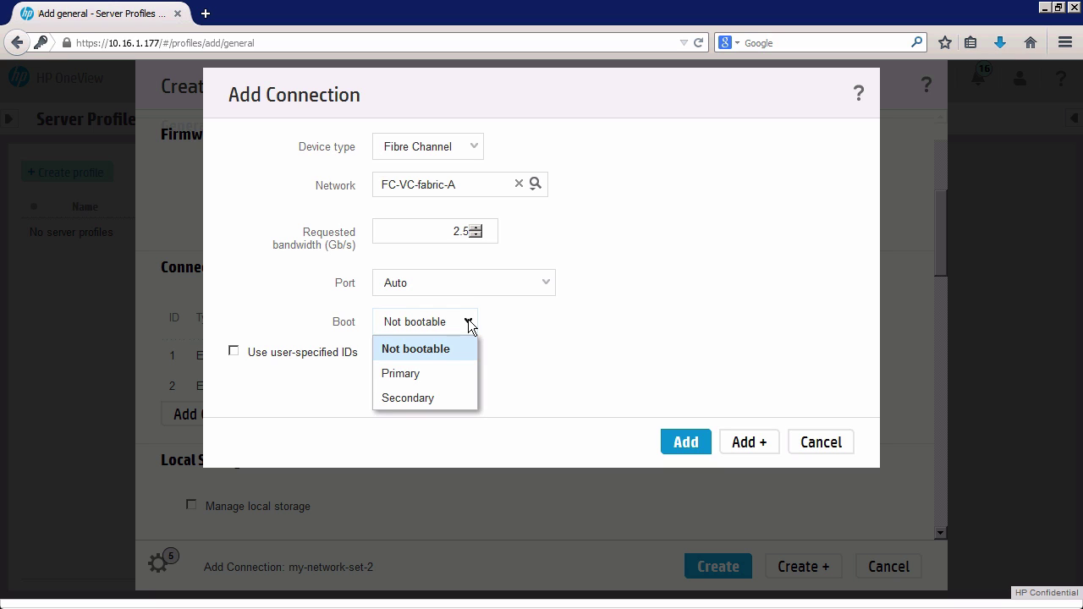
left_click(419, 374)
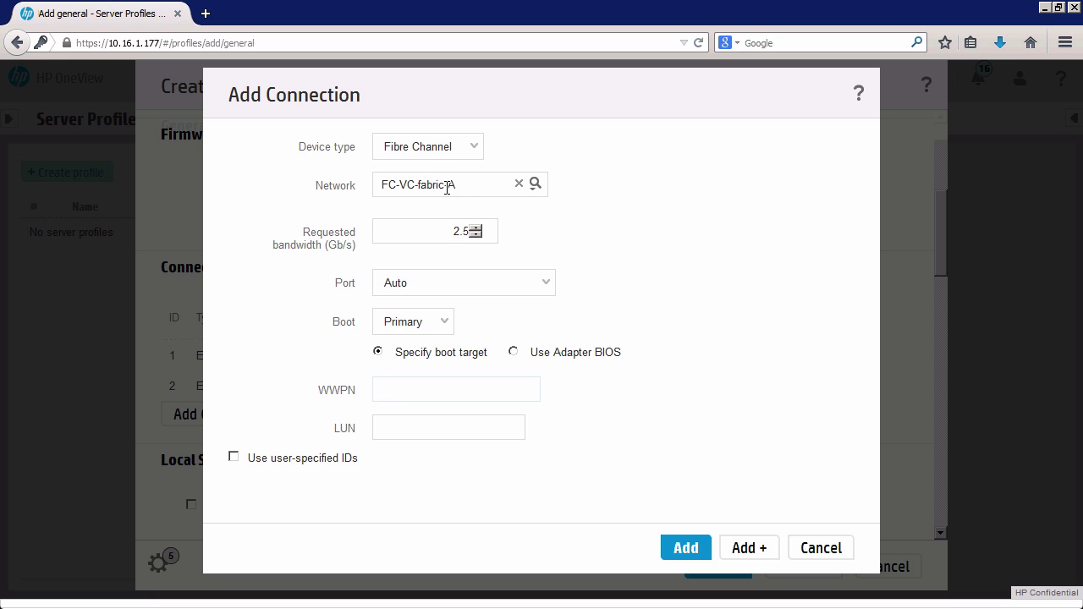
mouse_move(445, 185)
left_click(447, 324)
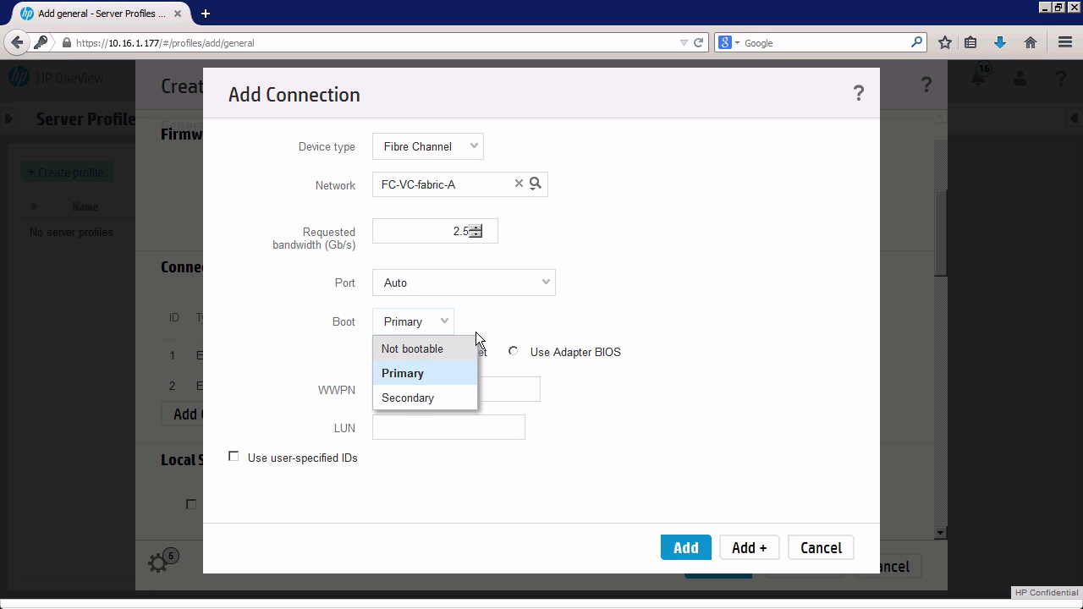
left_click(448, 325)
left_click(423, 329)
left_click(403, 350)
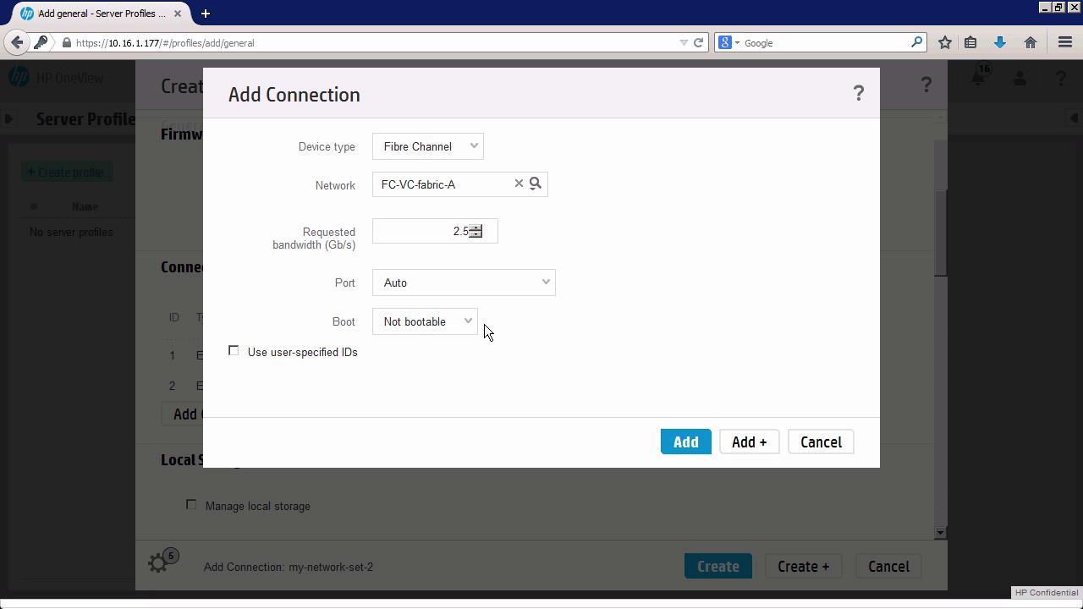
Add the FC-VC-fabric-A connection, then add a not-bootable FC-VC-fabric-B connection.
left_click(738, 442)
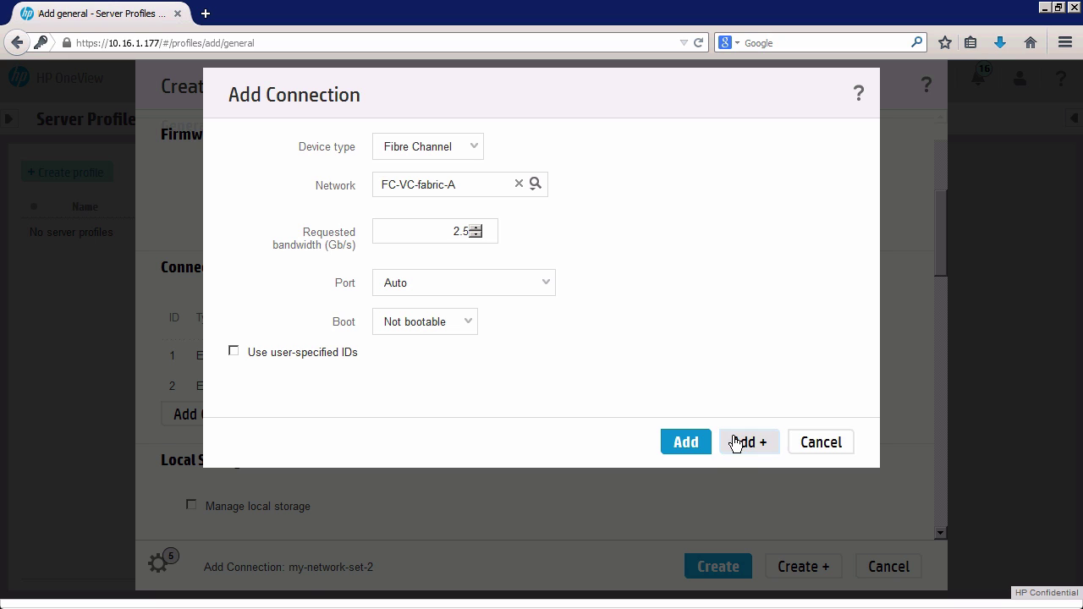
left_click(535, 185)
left_click(451, 237)
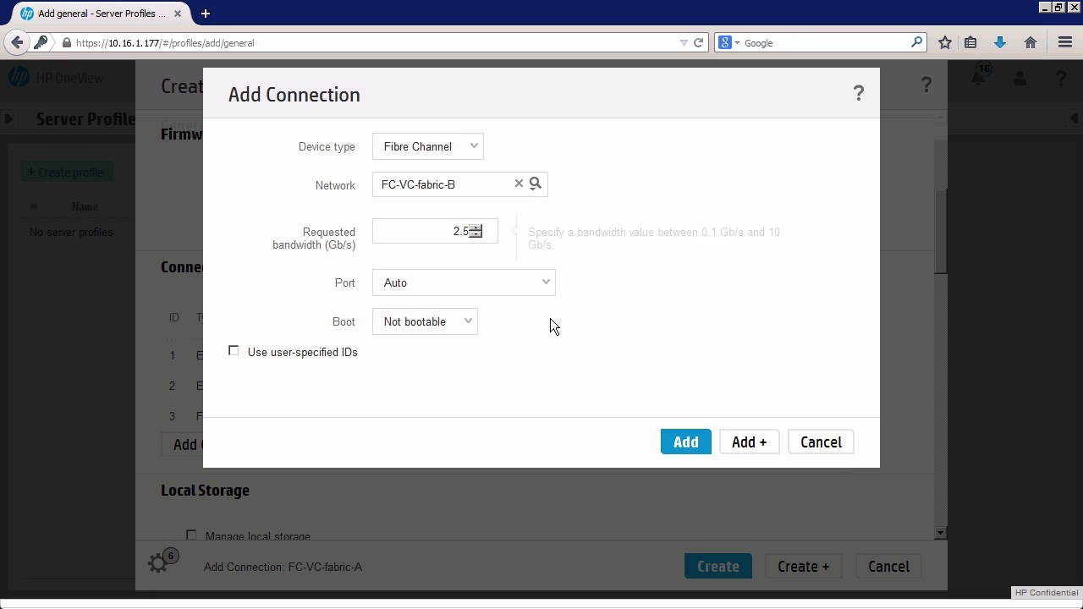
left_click(471, 323)
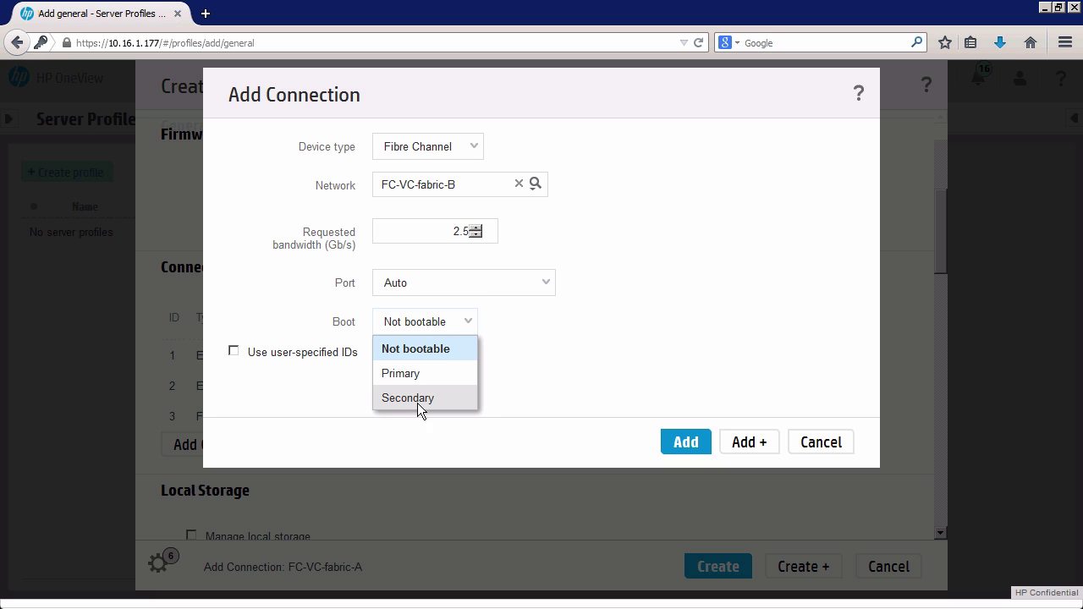
left_click(643, 382)
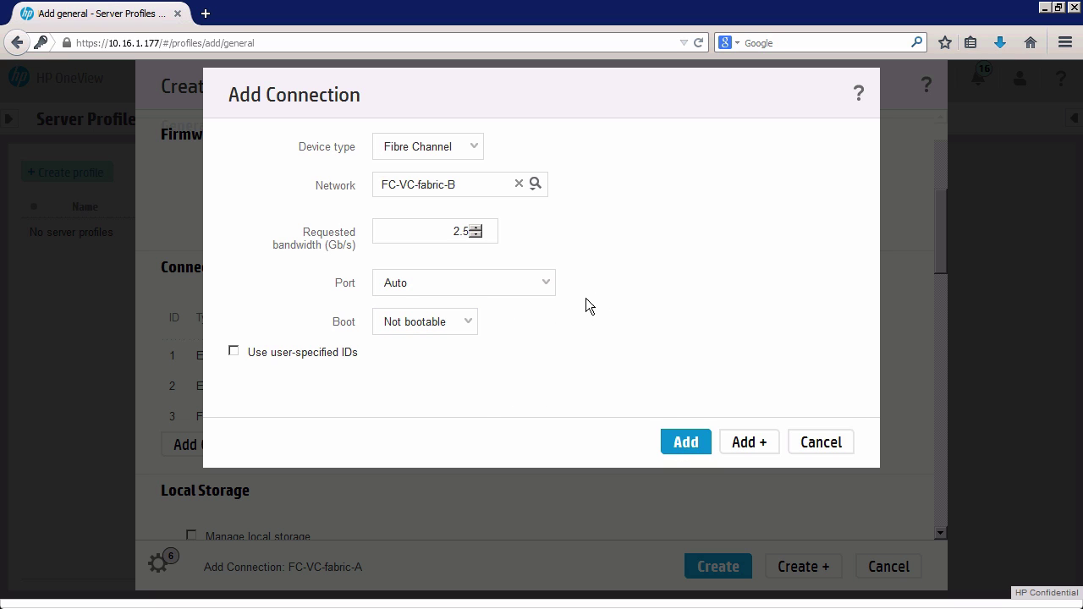
left_click(686, 443)
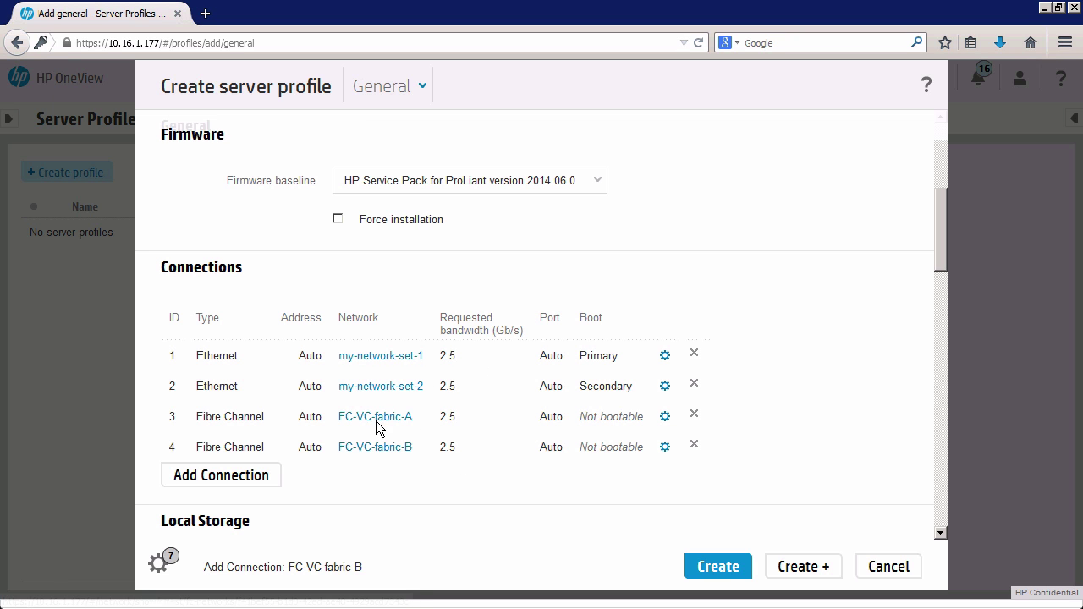
Point out the IDs 1 through 4 of the listed connections.
double_click(173, 354)
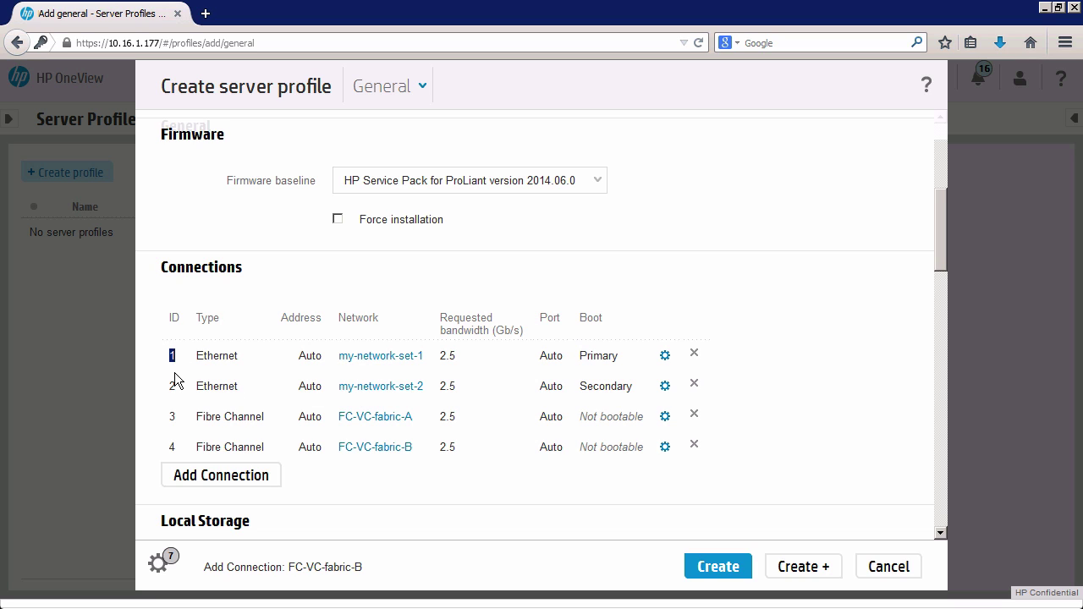
double_click(173, 386)
double_click(173, 415)
left_click(172, 448)
double_click(171, 447)
Enable local storage management, dismiss the warning, and keep the RAID1 logical drive.
scroll(941, 282, "down", 5)
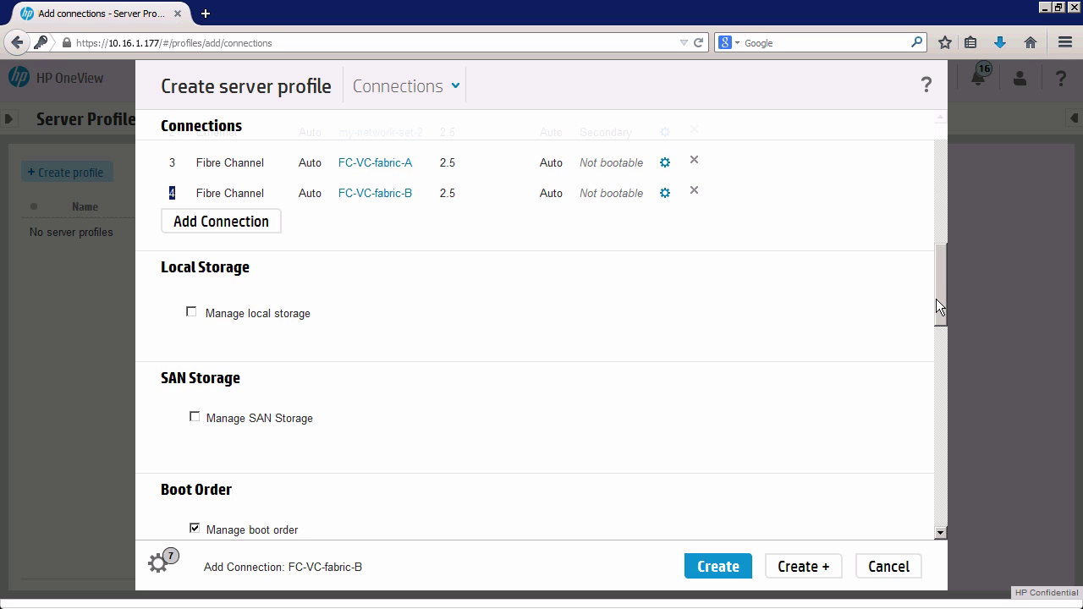
left_click(191, 312)
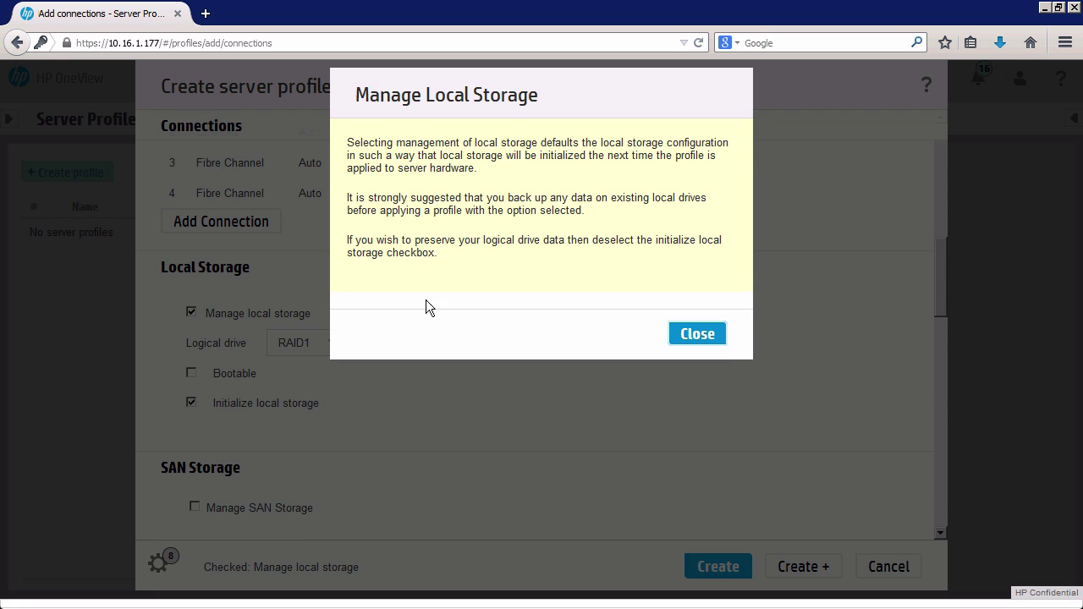
left_click(697, 335)
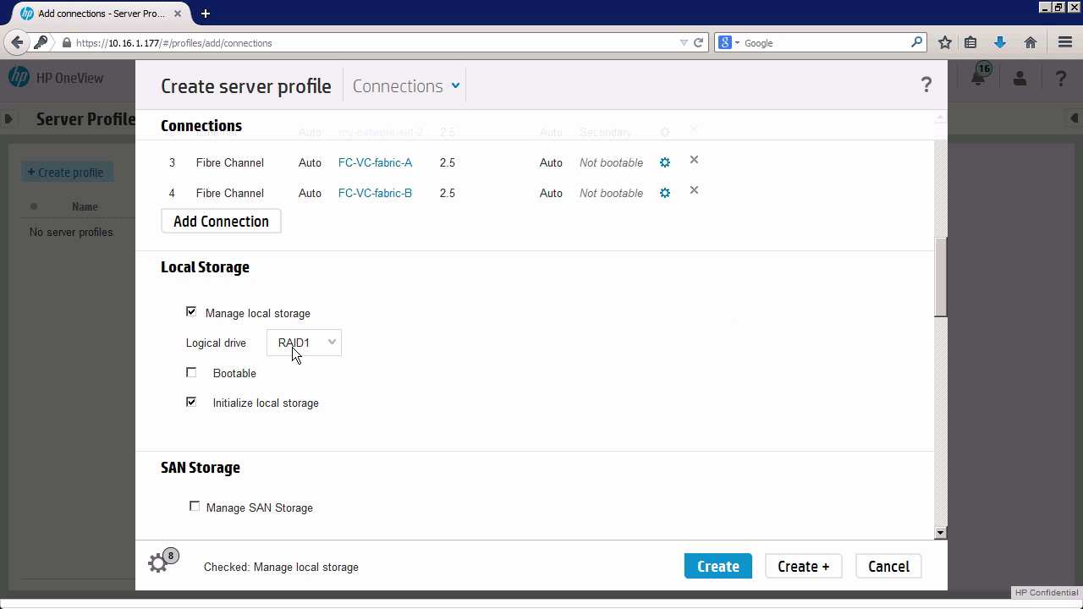
left_click(337, 342)
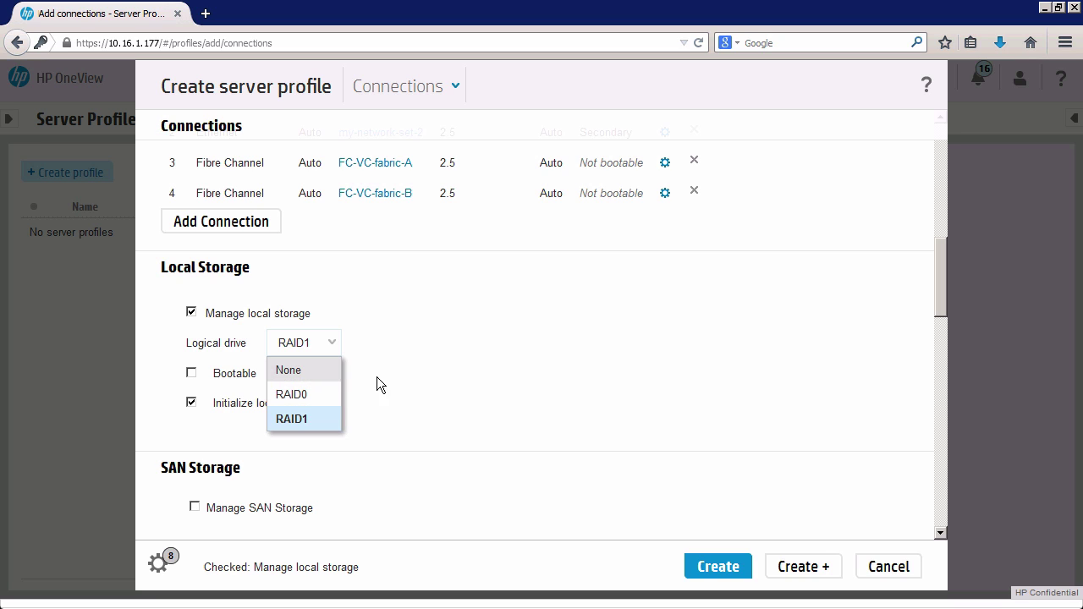
left_click(456, 382)
mouse_move(288, 402)
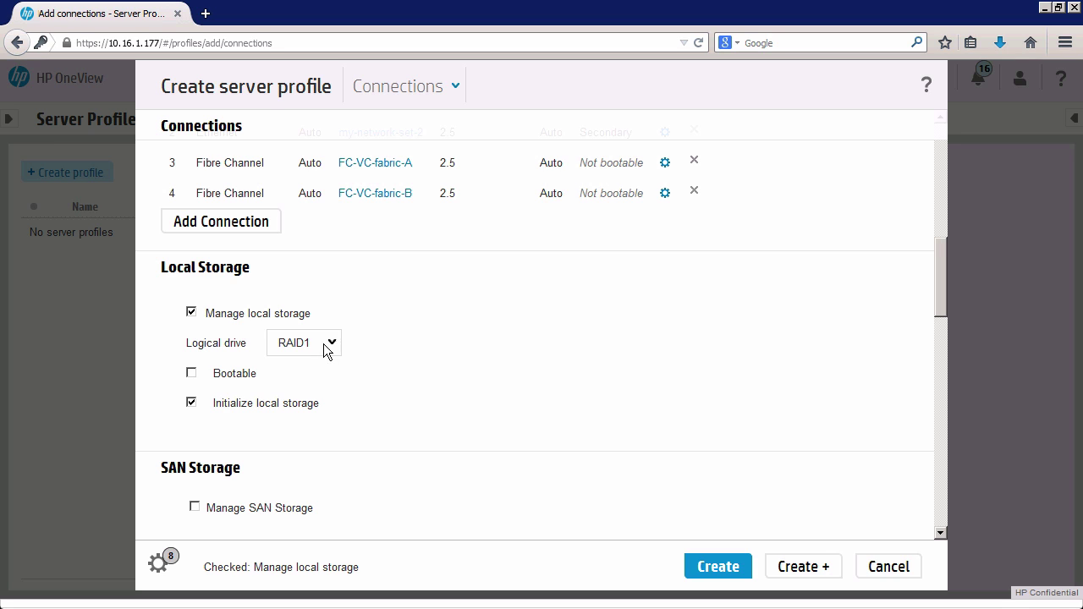
Toggle local storage off and on, mark the drive bootable, then turn management off.
left_click(192, 313)
left_click_drag(941, 306, 940, 315)
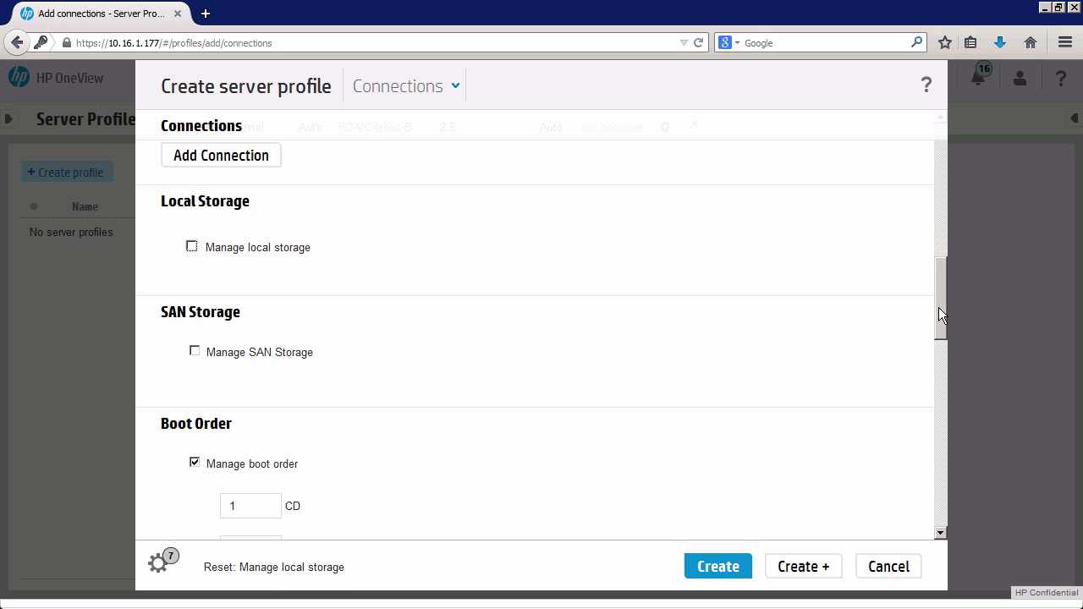
left_click(192, 246)
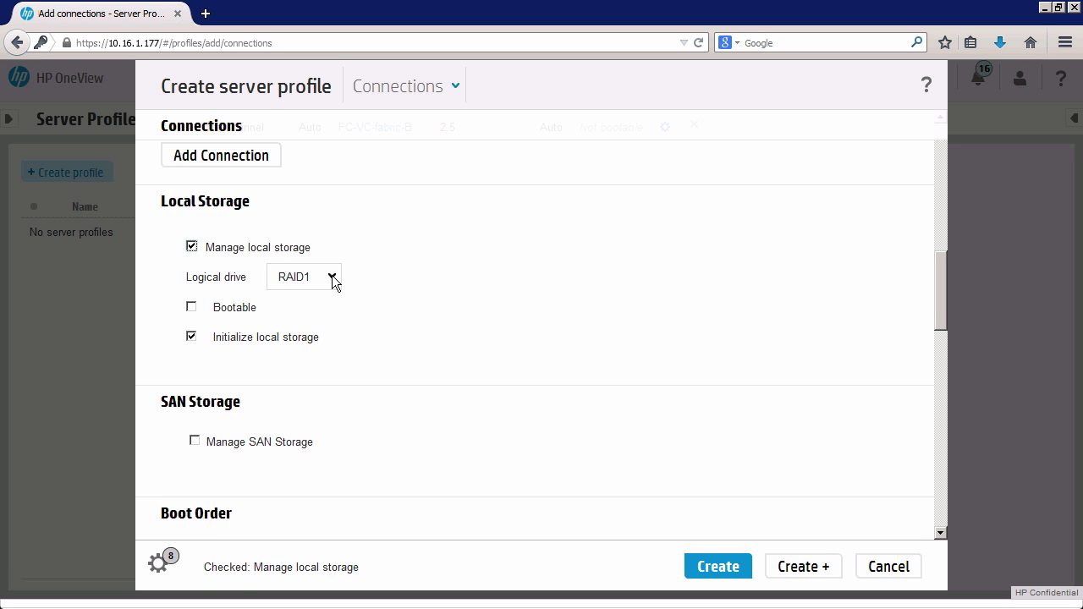
left_click(192, 309)
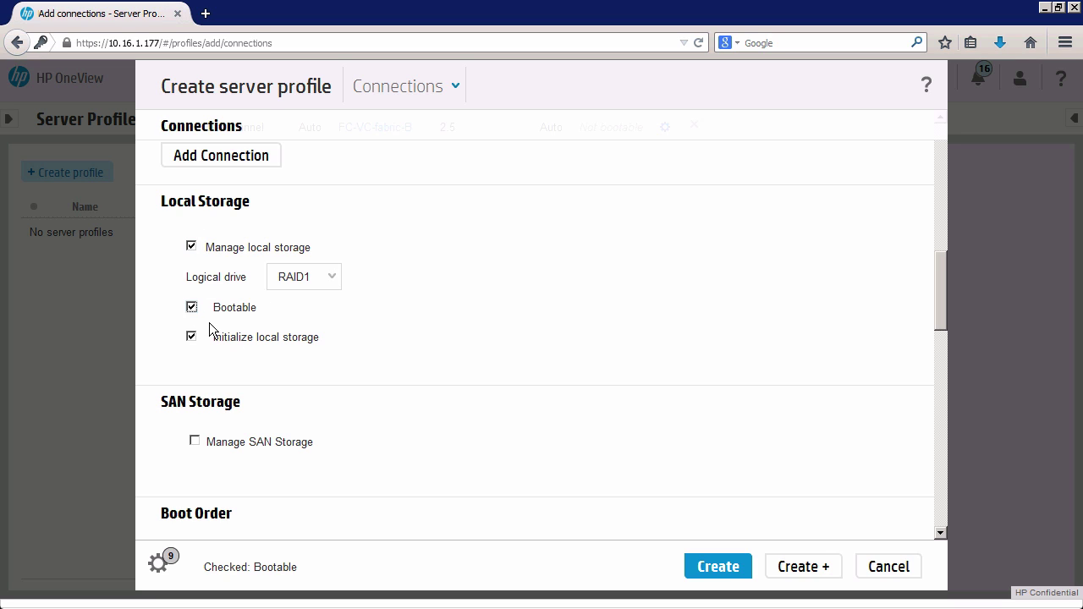
left_click(193, 248)
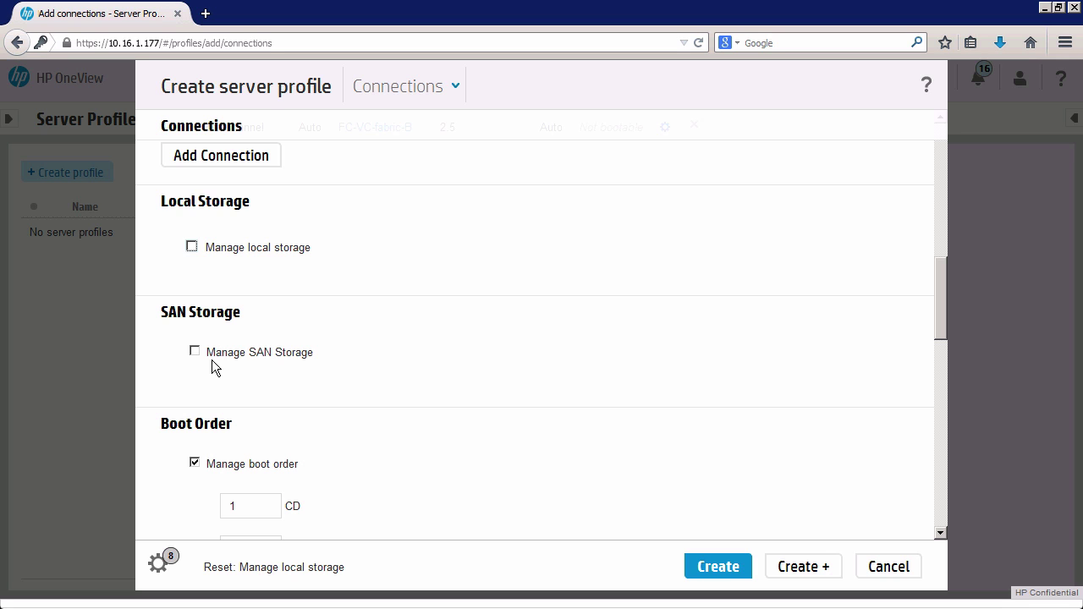
Rearrange the boot order to CD, Hard disk, PXE, USB, Floppy.
left_click_drag(941, 306, 935, 353)
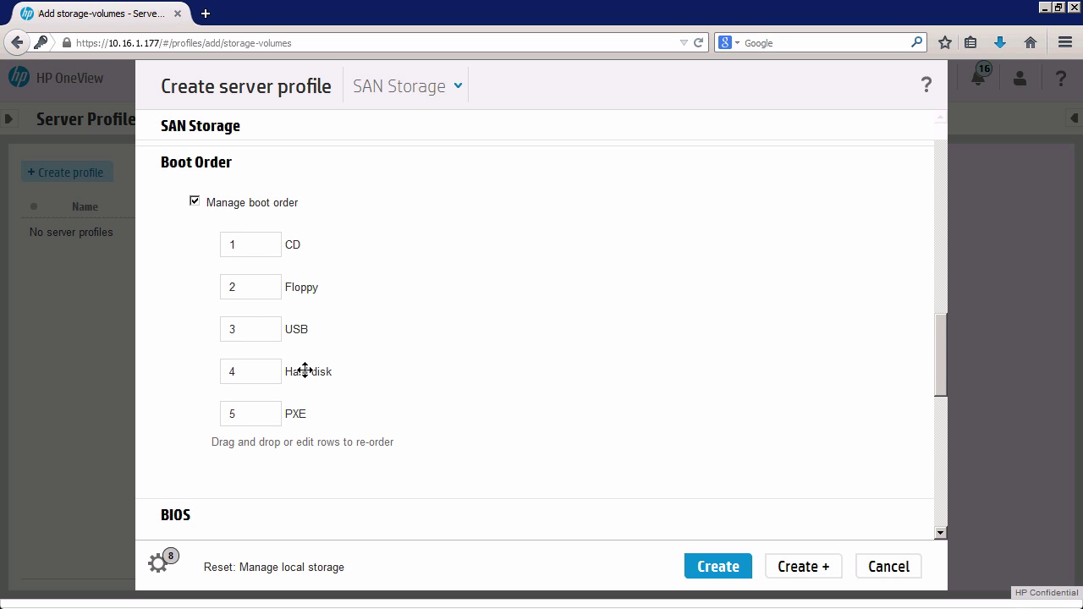
left_click_drag(302, 287, 317, 404)
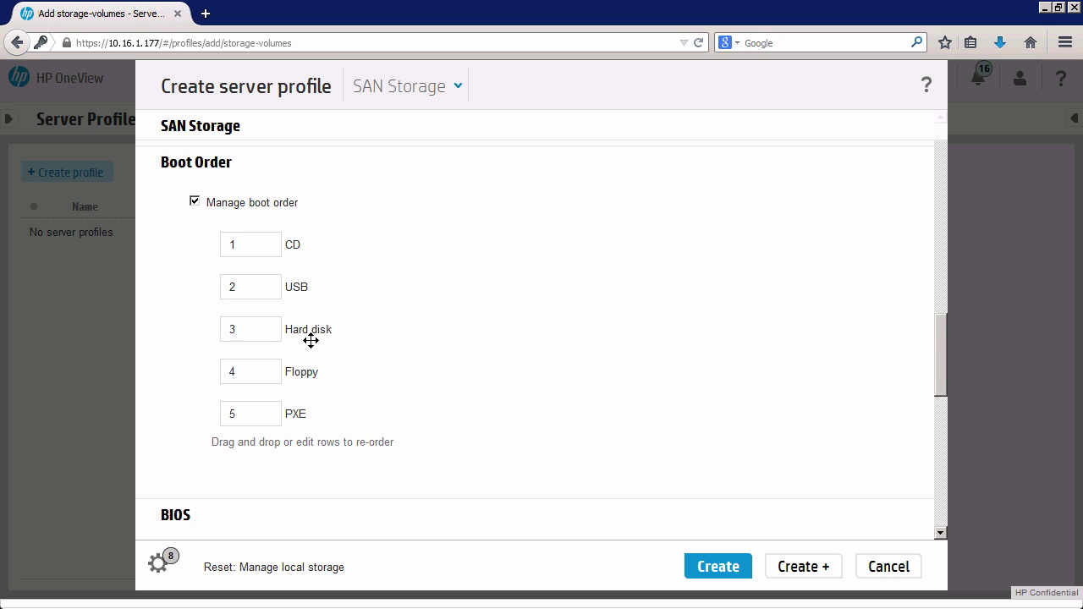
left_click_drag(296, 284, 308, 365)
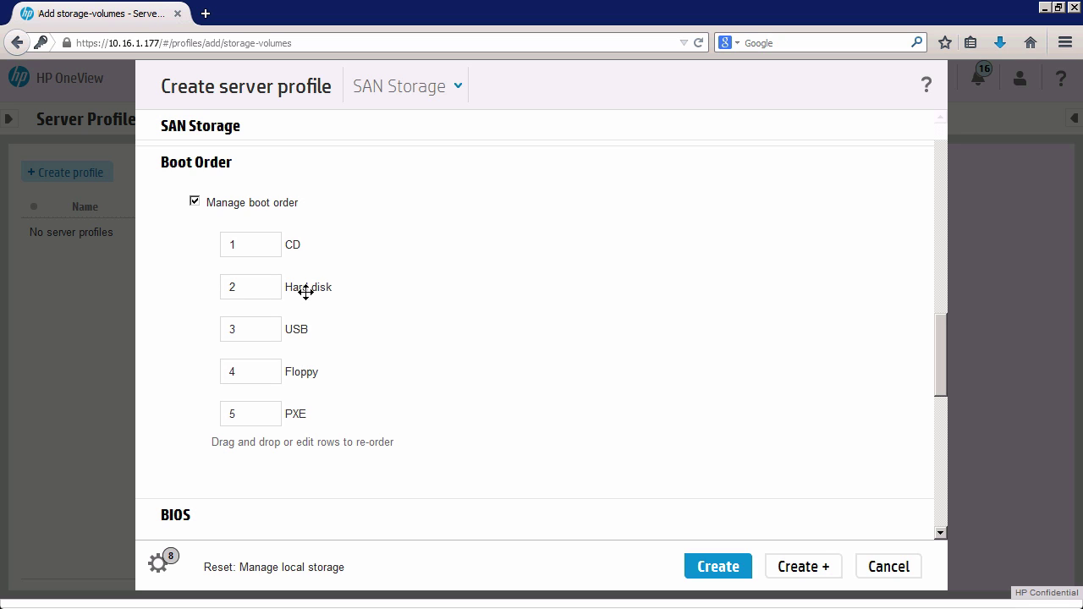
left_click_drag(301, 414, 306, 348)
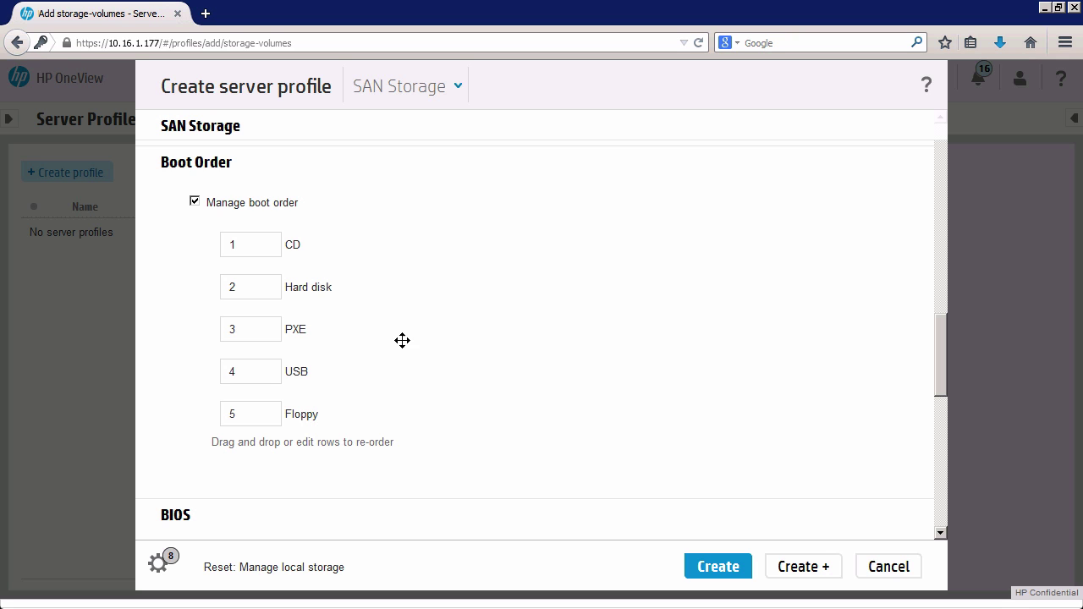
left_click_drag(940, 354, 942, 430)
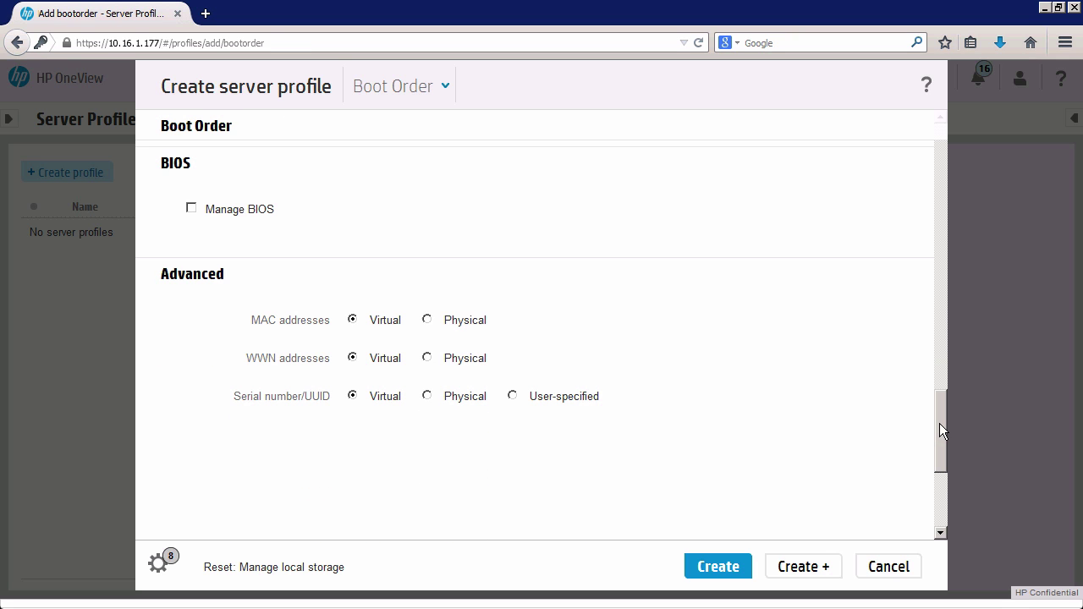
Turn on BIOS management and set HP Power Profile to Maximum Performance.
left_click(192, 206)
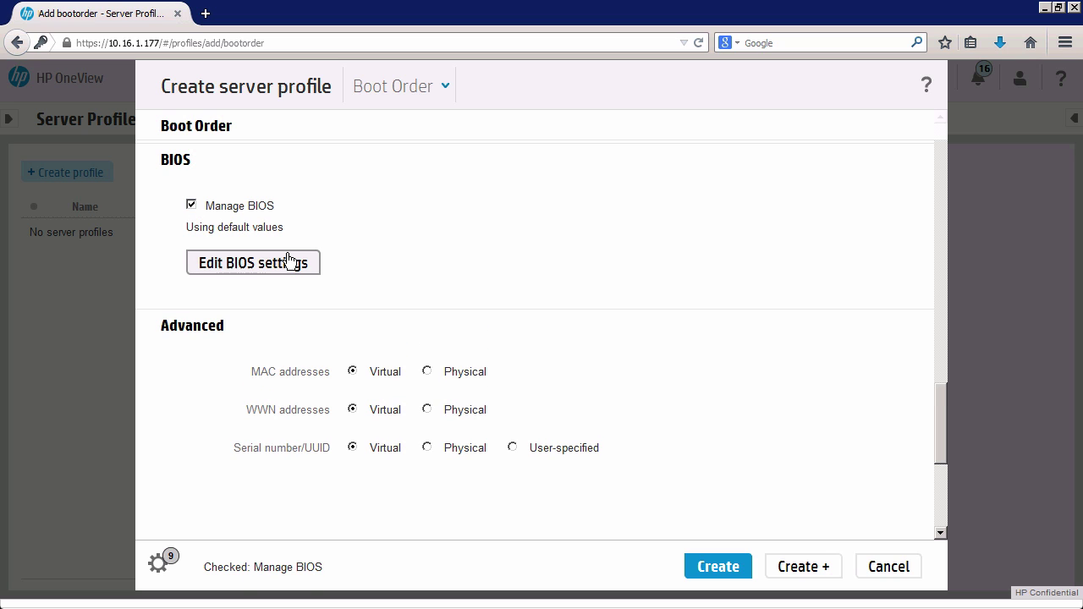
left_click(296, 264)
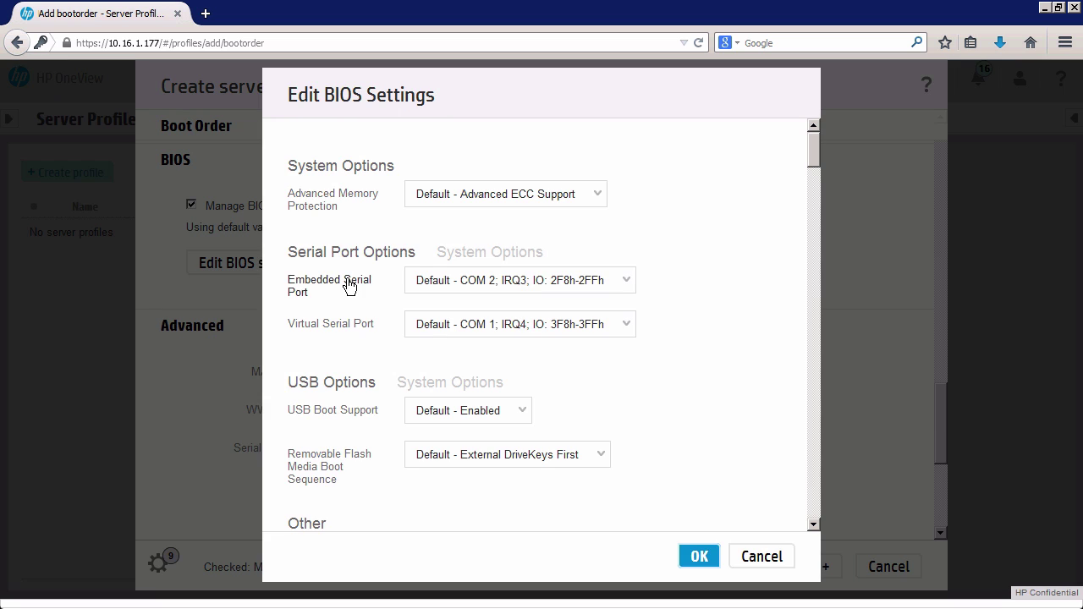
left_click_drag(815, 162, 808, 445)
left_click(651, 245)
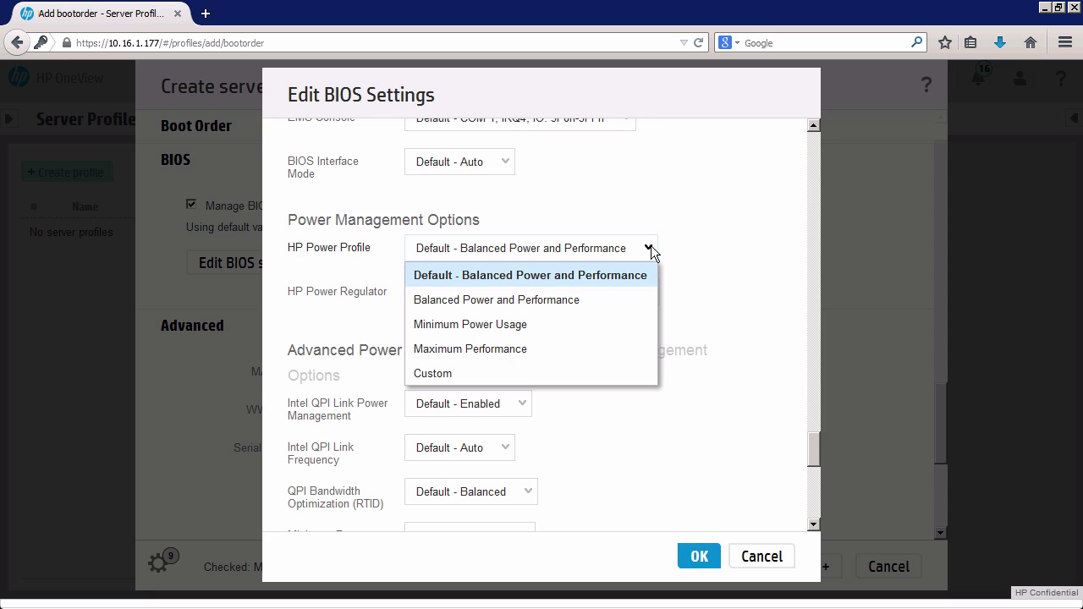
left_click(514, 348)
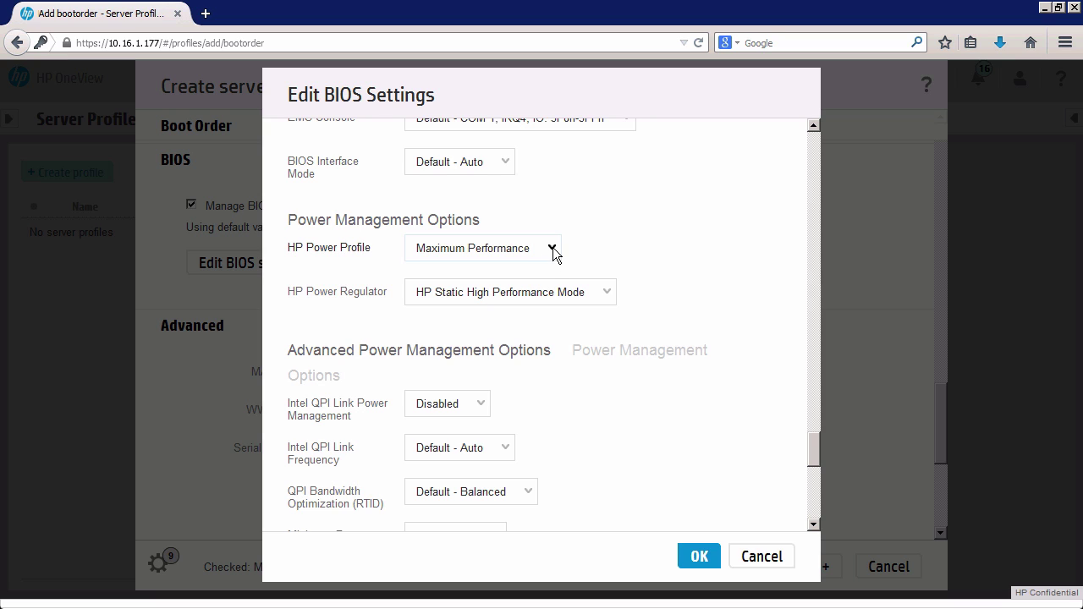
left_click(702, 556)
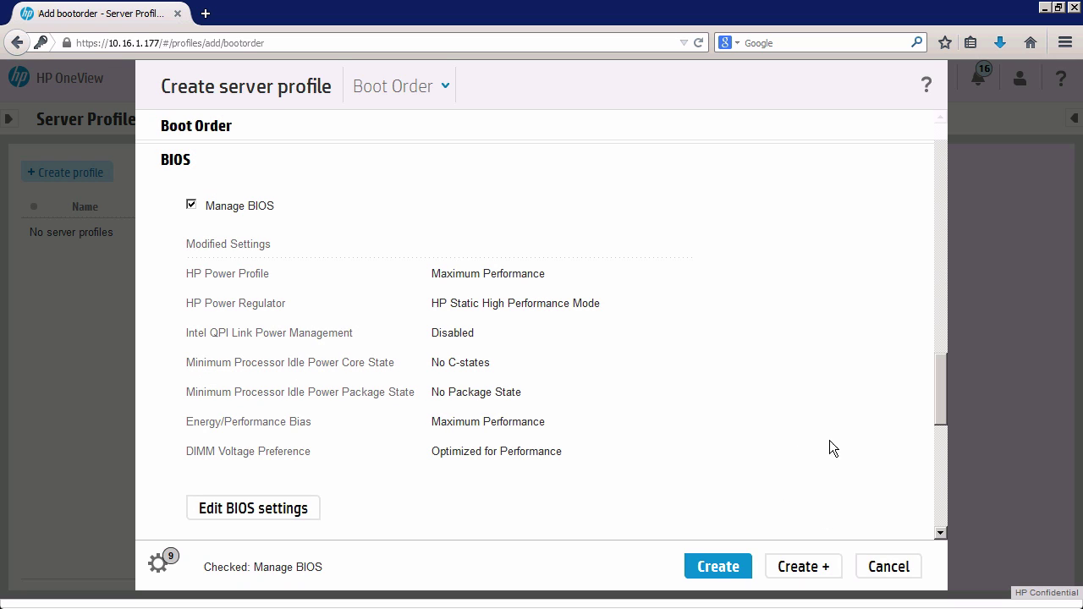
scroll(939, 398, "down", 1)
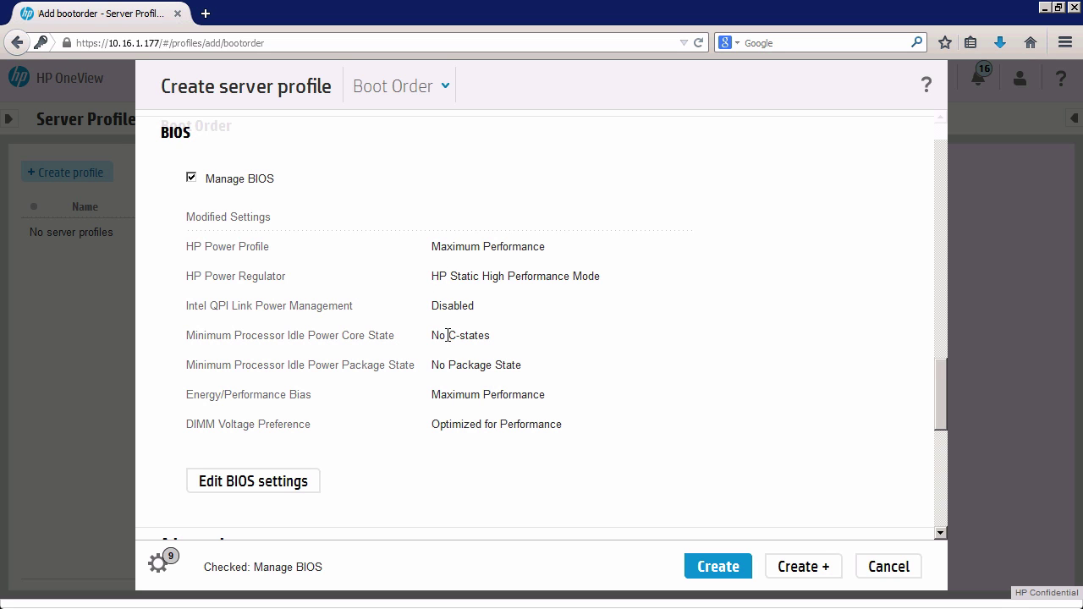
left_click_drag(939, 405, 936, 454)
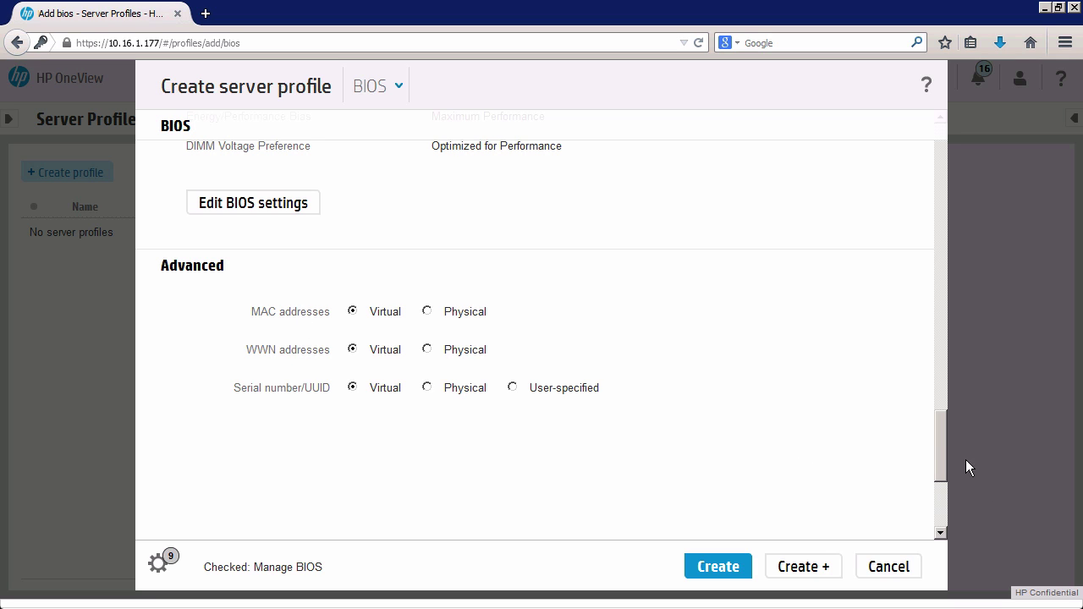
left_click_drag(941, 453, 937, 426)
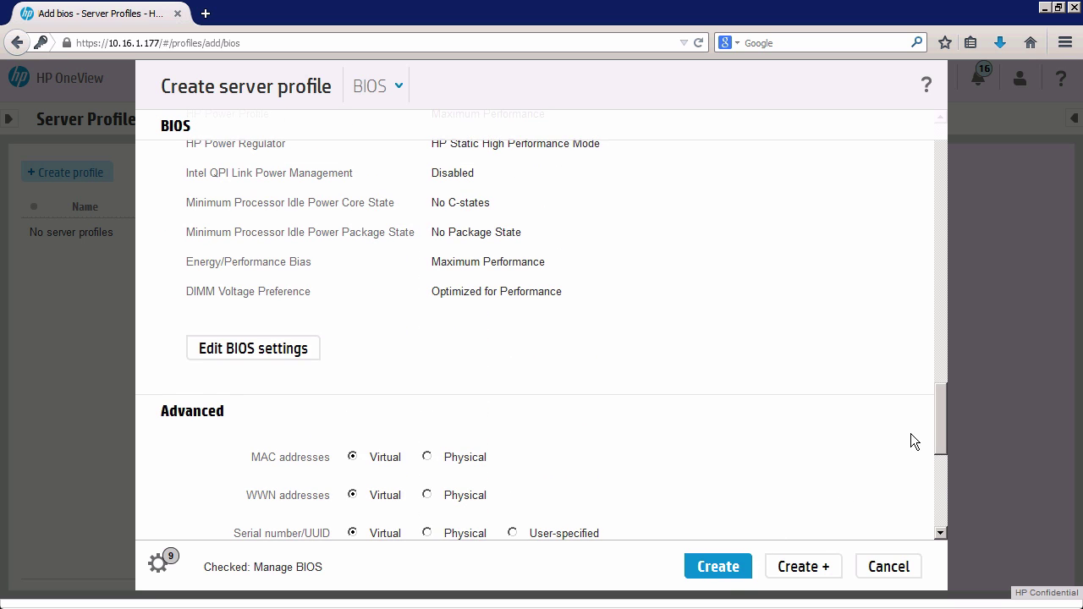
scroll(972, 206, "up", 15)
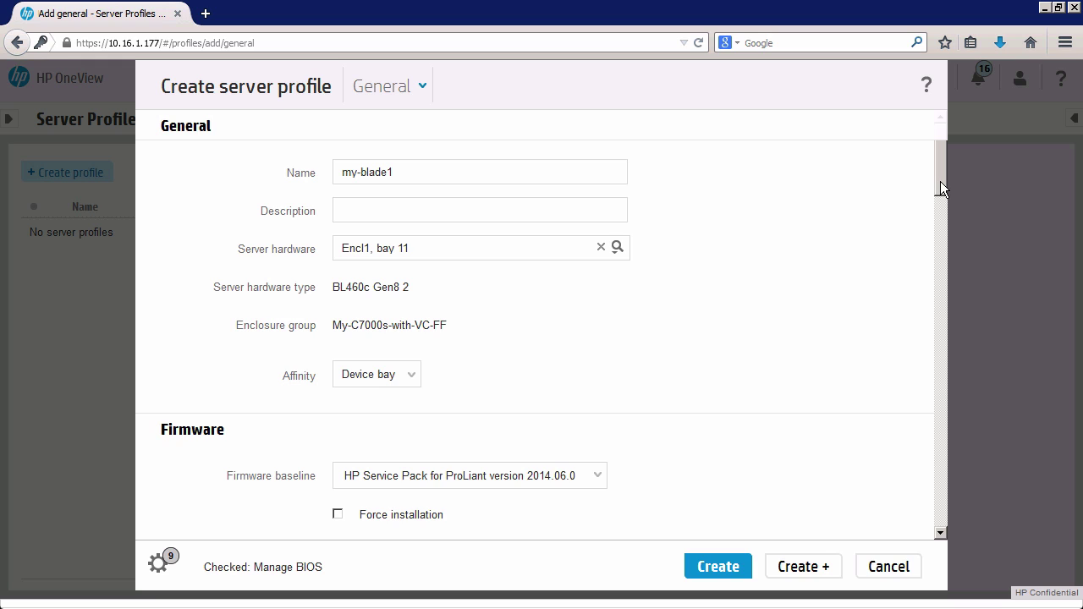
scroll(939, 188, "down", 1)
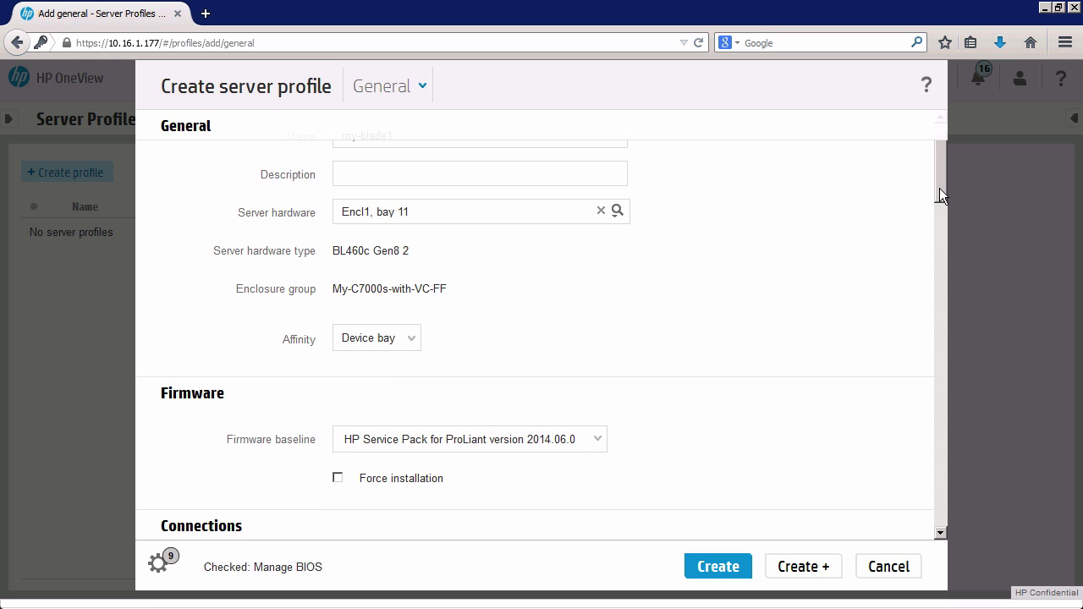
left_click_drag(939, 188, 934, 245)
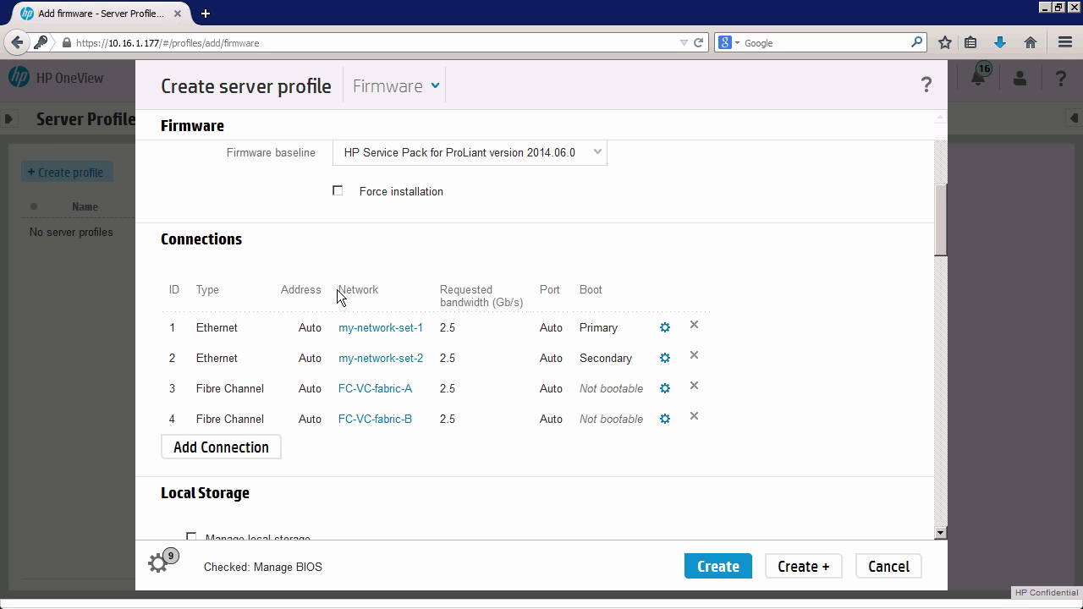
left_click_drag(945, 238, 926, 411)
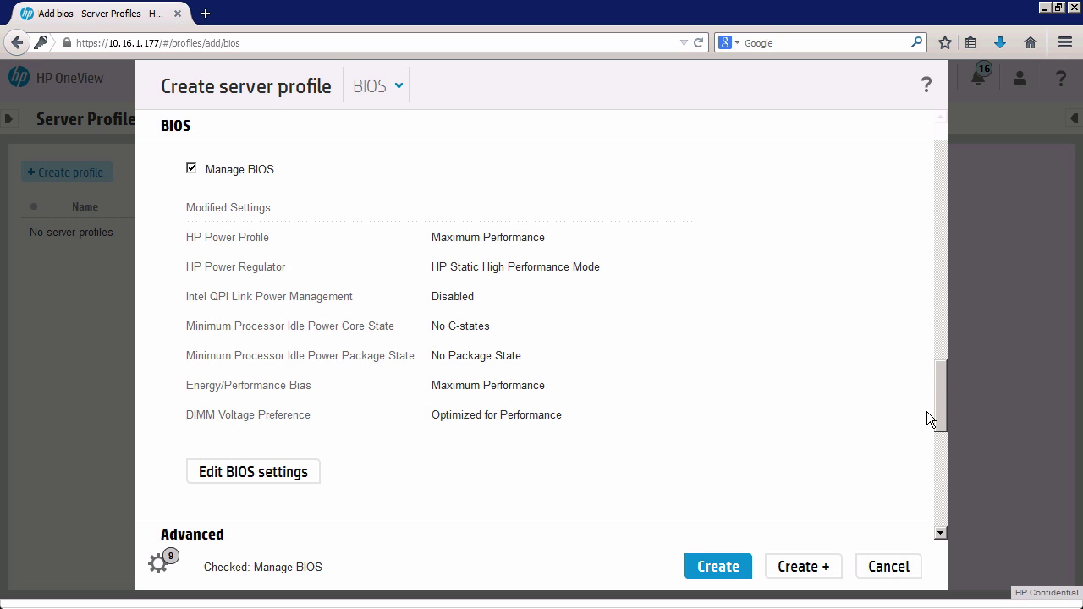
left_click_drag(927, 338, 940, 179)
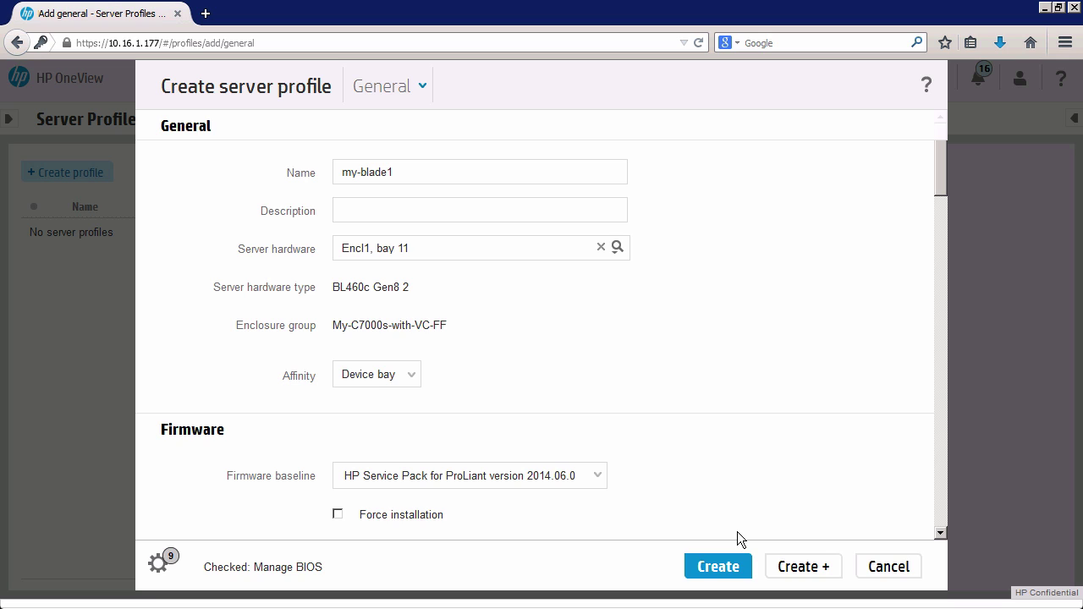
Submit the my-blade1 profile for Encl1, bay 11 and check its Actions list.
left_click(728, 566)
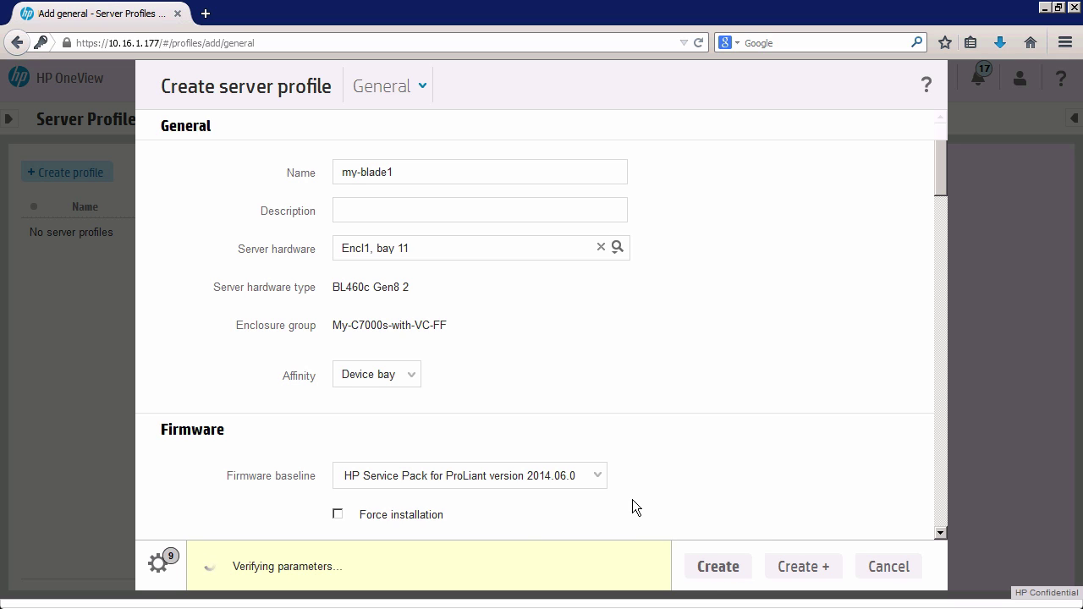
mouse_move(632, 499)
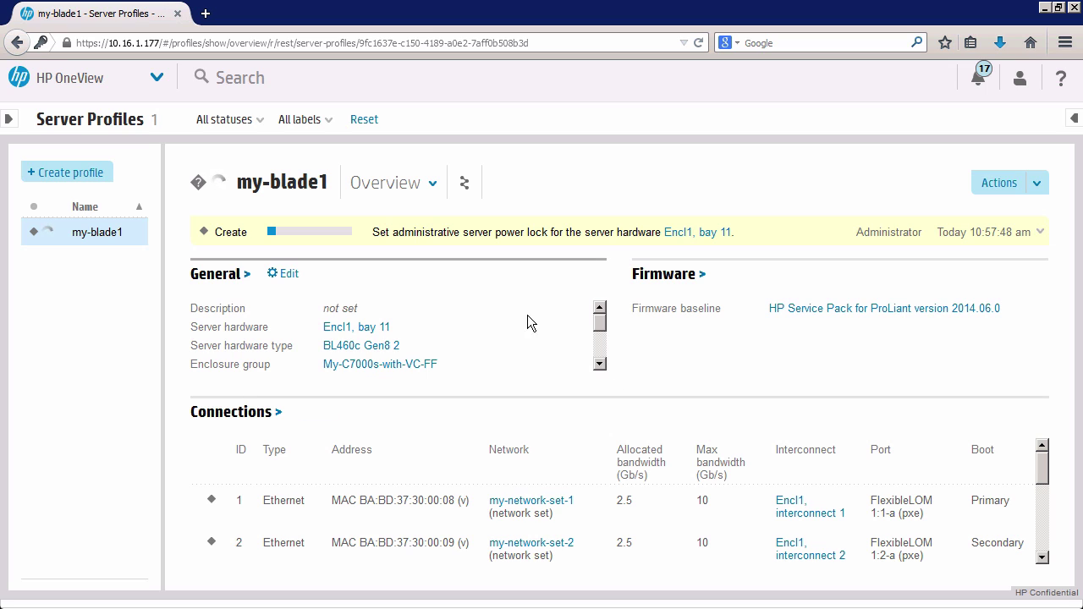
left_click(1041, 185)
left_click(818, 190)
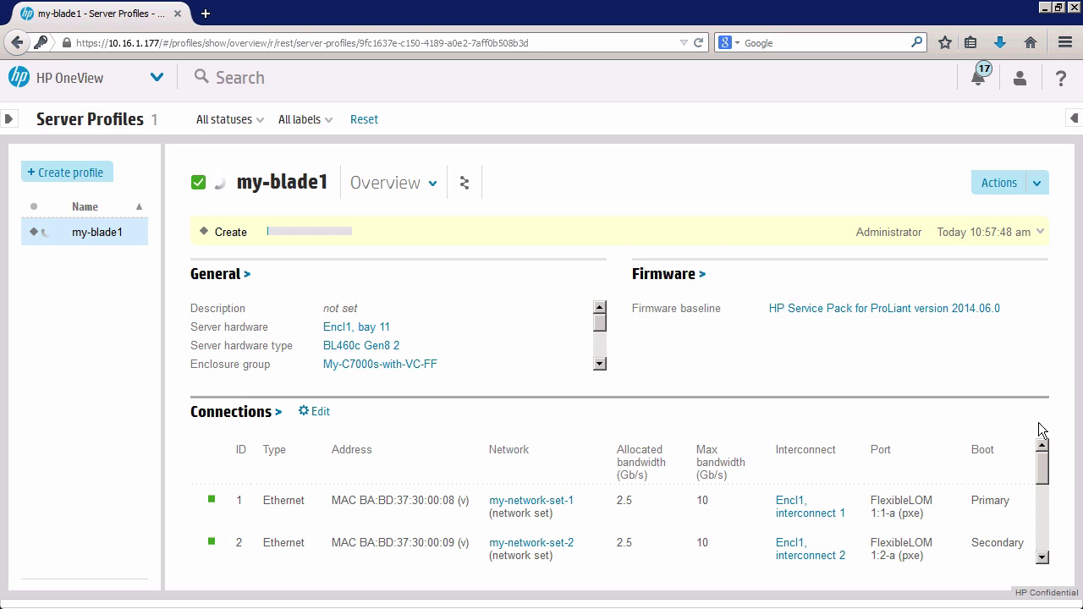
left_click(1046, 188)
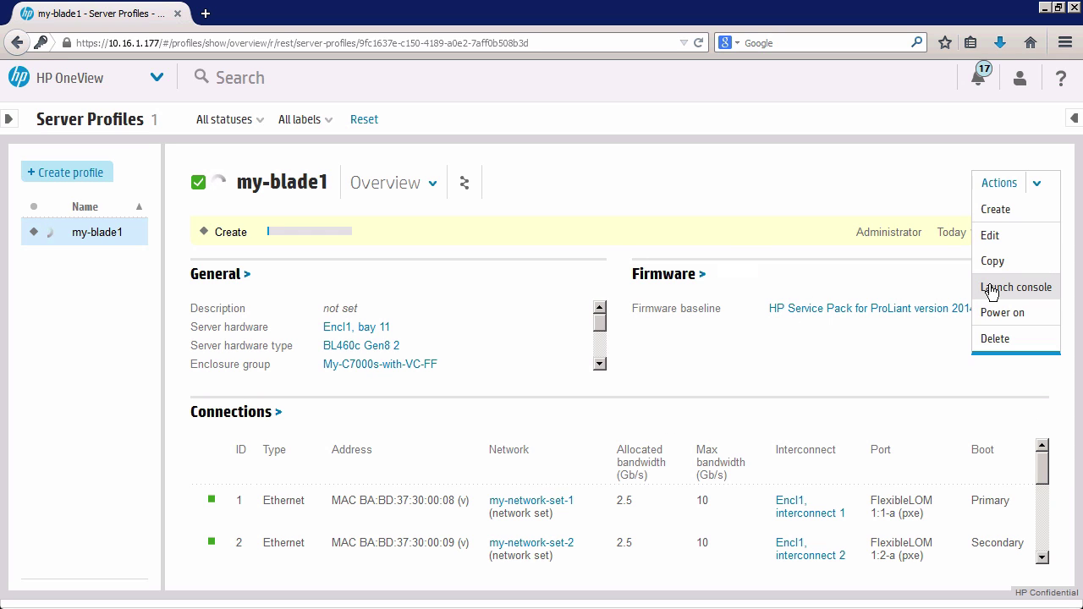
left_click(964, 288)
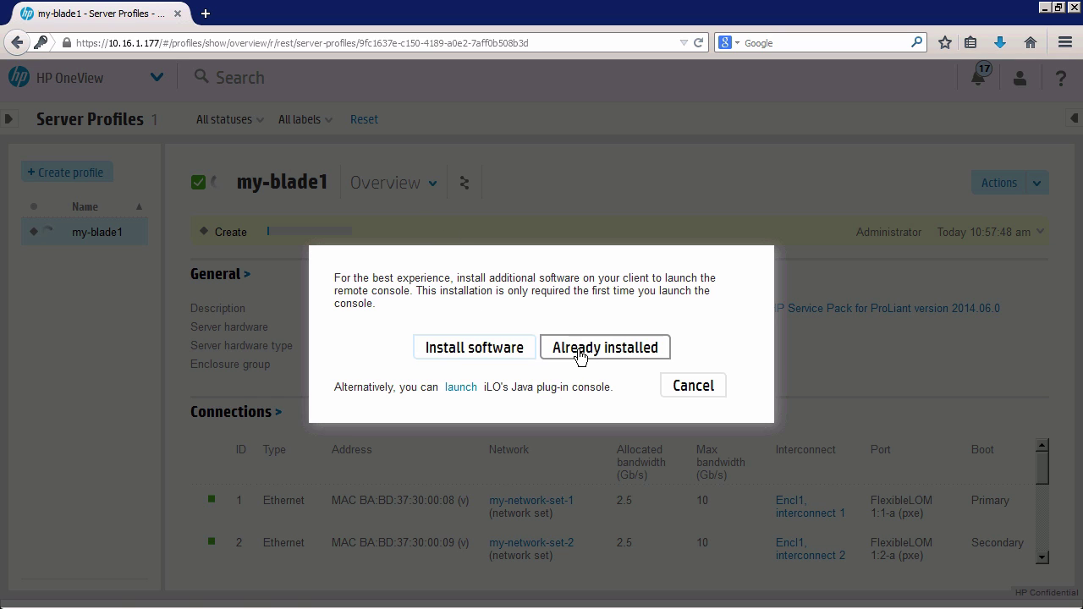
left_click(578, 355)
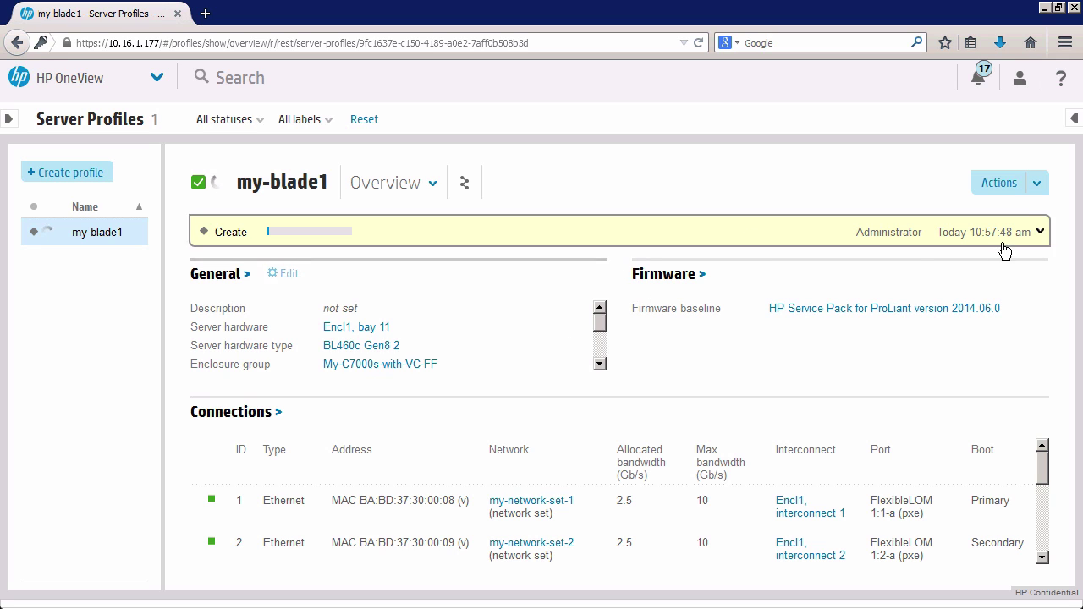
left_click(1039, 185)
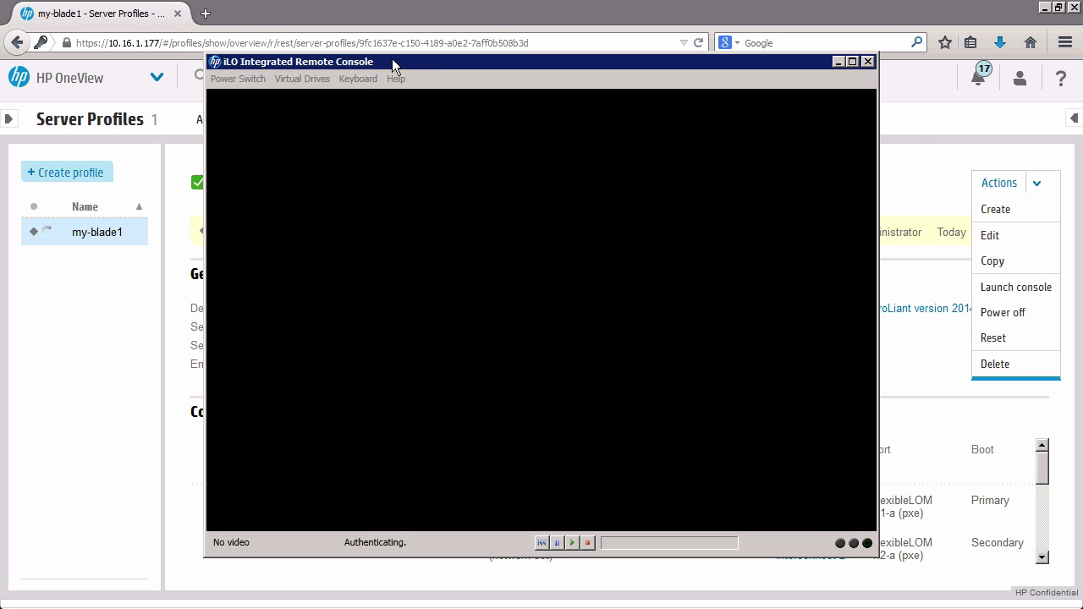
left_click_drag(391, 58, 432, 57)
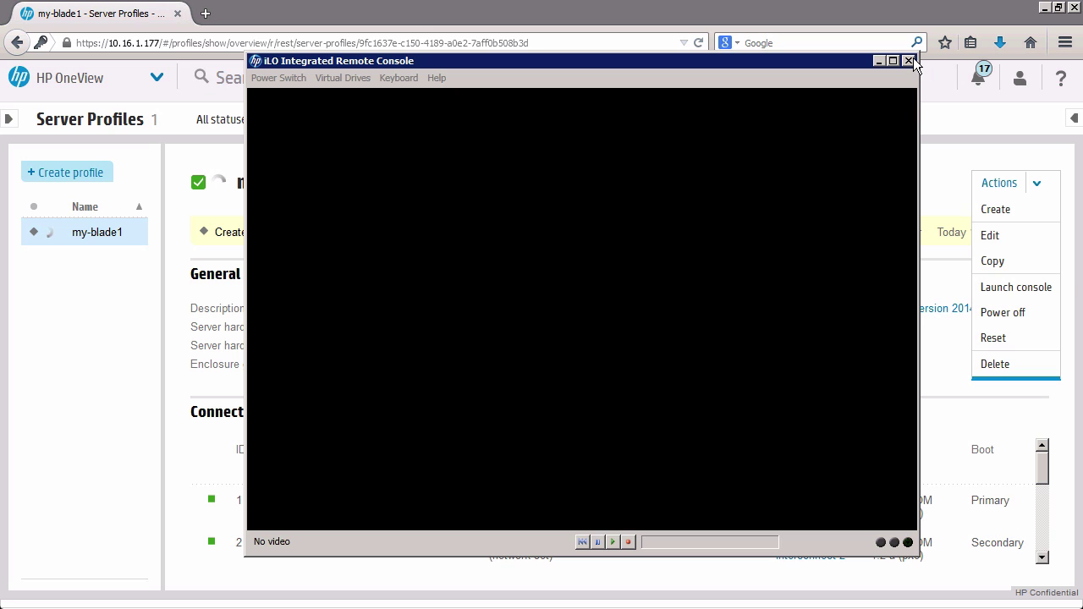
left_click(945, 135)
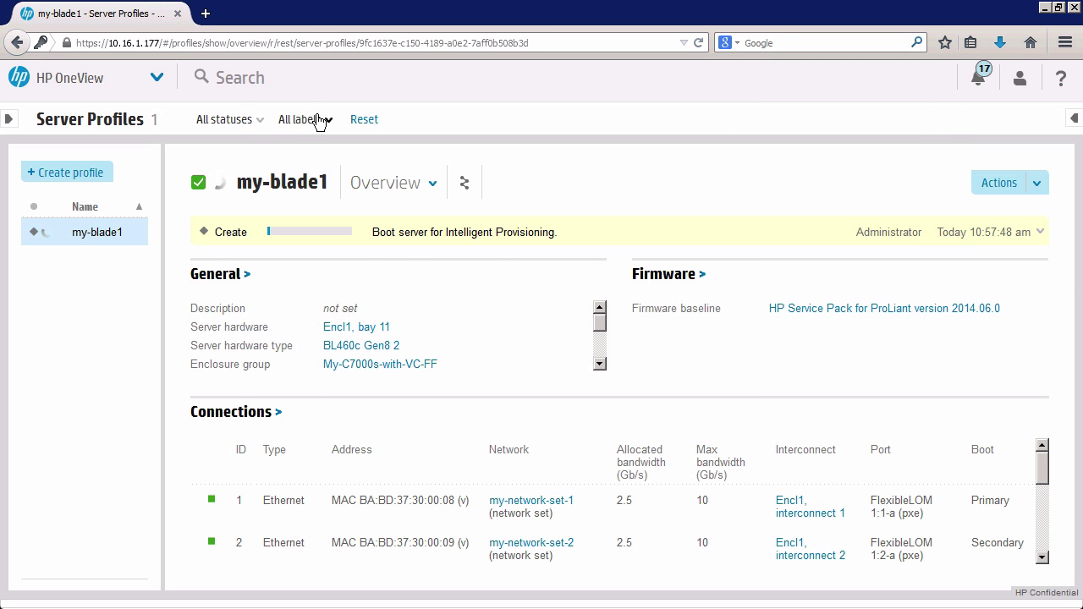
Navigate to the Server Hardware page listing the 14 servers.
left_click(159, 85)
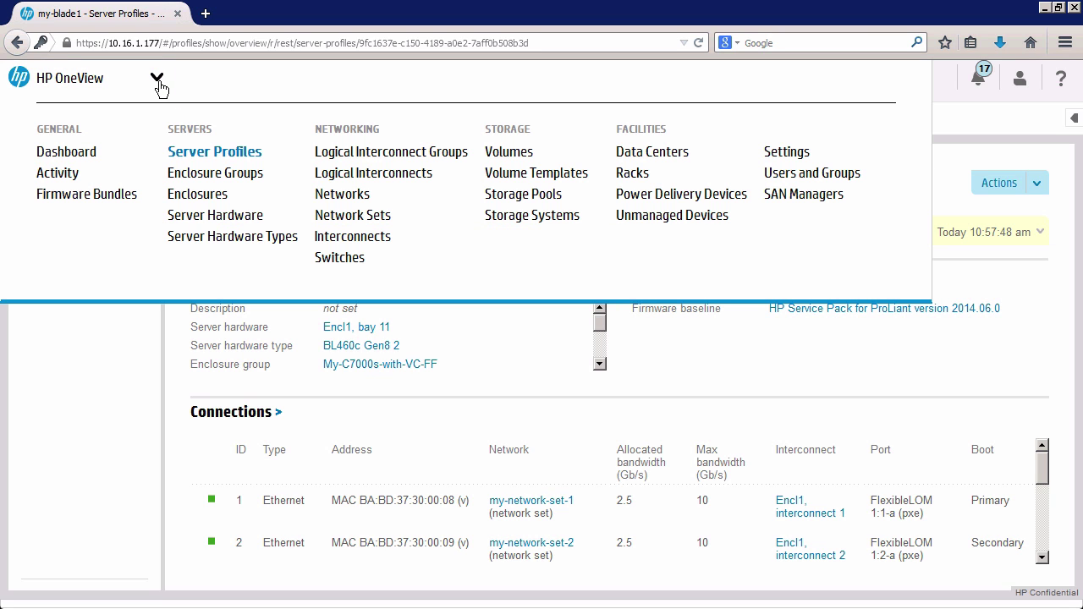
left_click(728, 381)
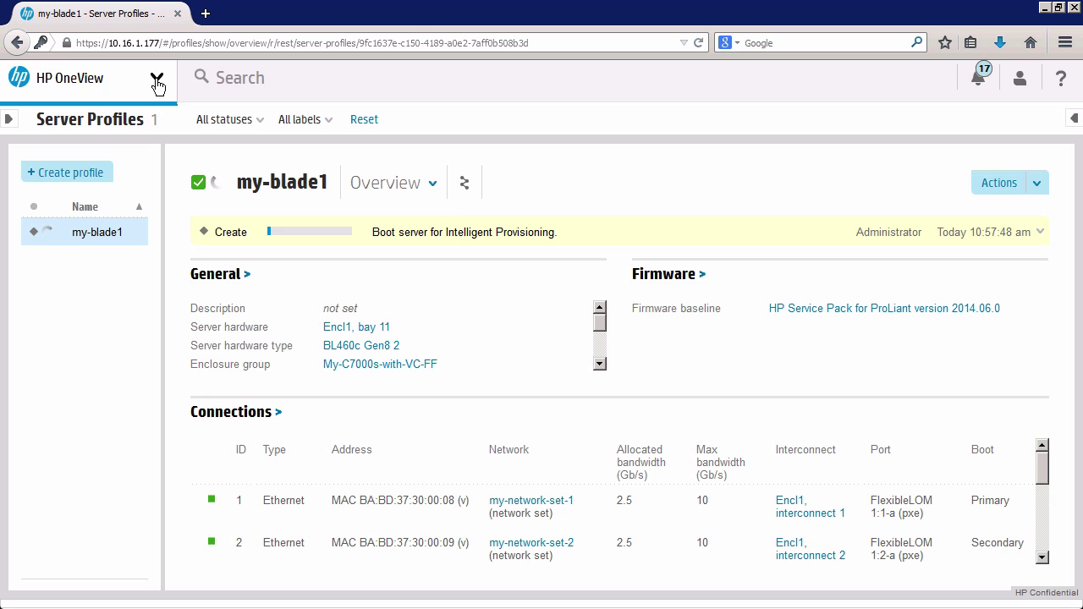
left_click(157, 82)
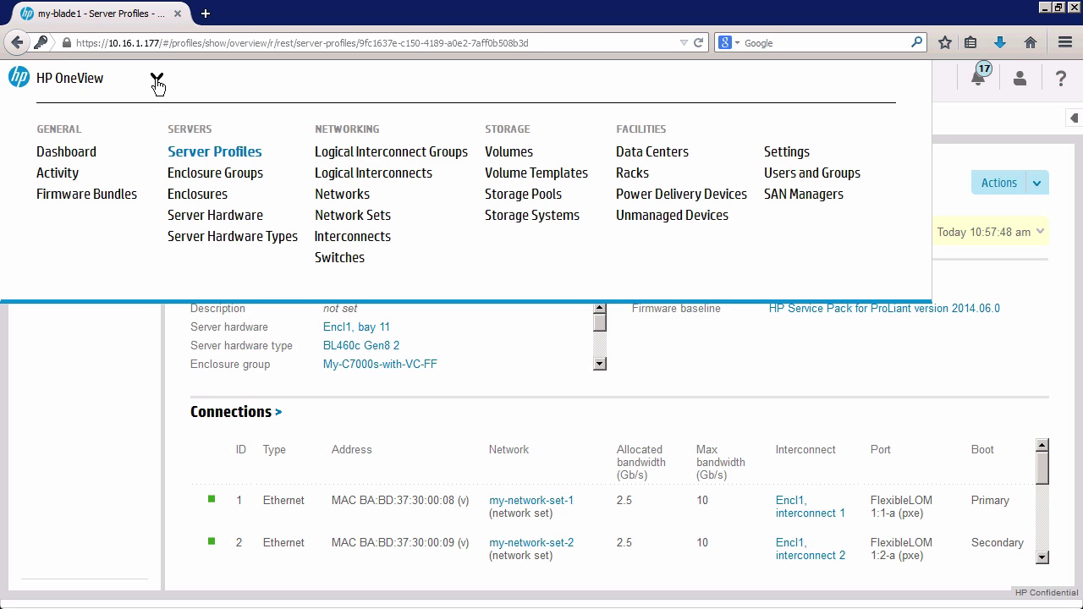
left_click(234, 222)
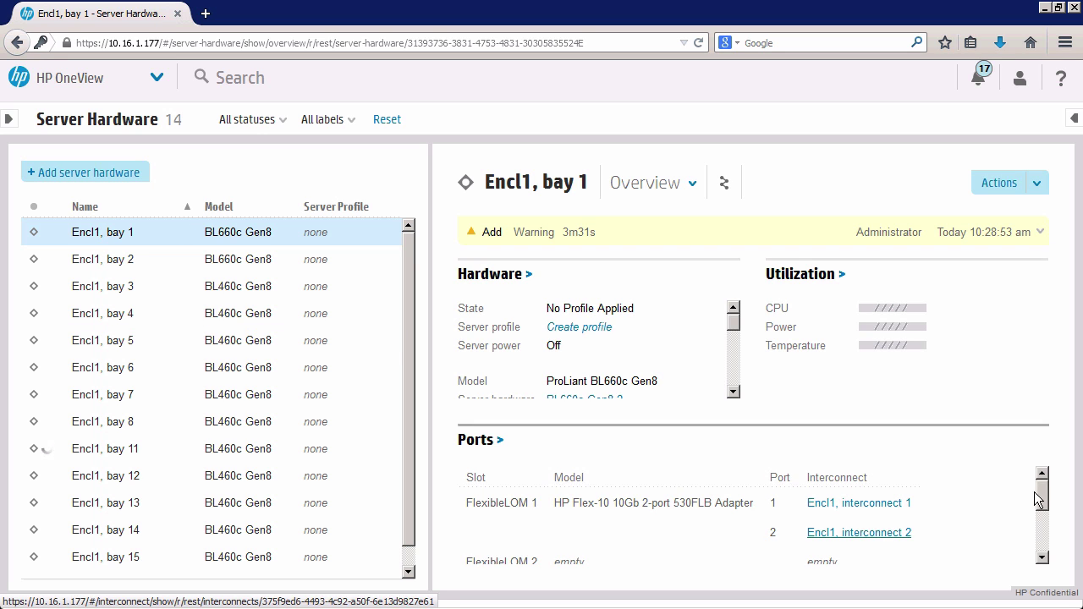
Review Encl1, bay 1's Hardware and Ports panels and its Actions list.
left_click_drag(1046, 499, 1057, 551)
left_click_drag(733, 319, 730, 387)
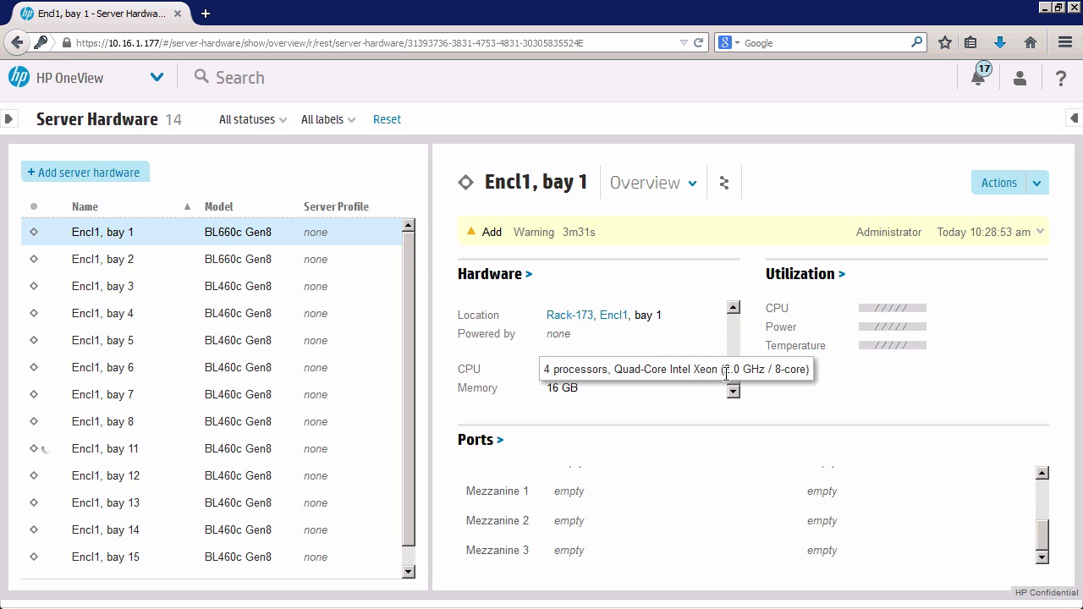
left_click(1037, 182)
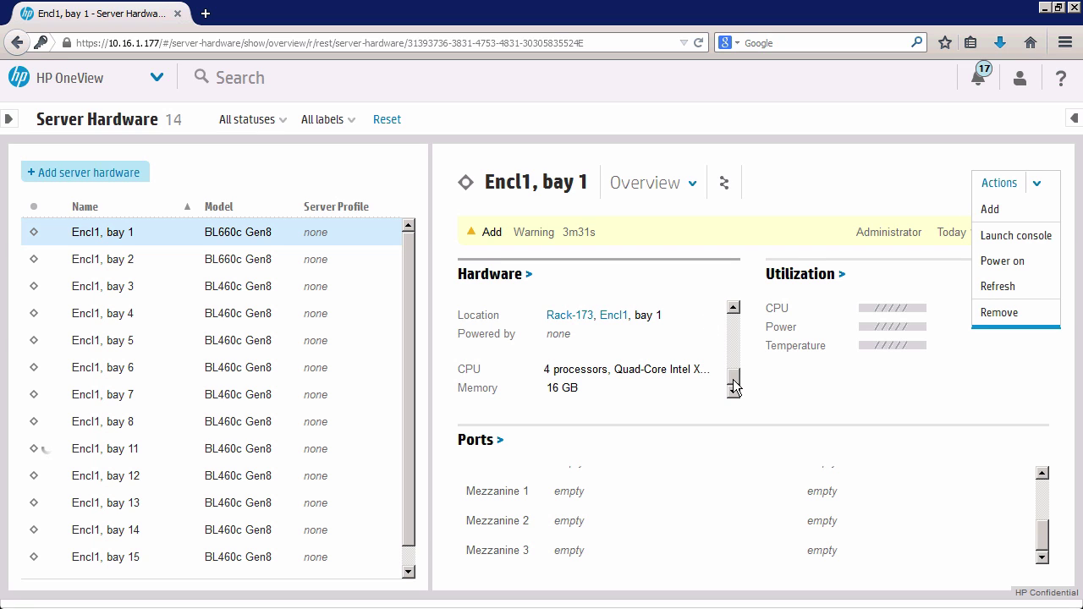
left_click_drag(735, 385, 735, 293)
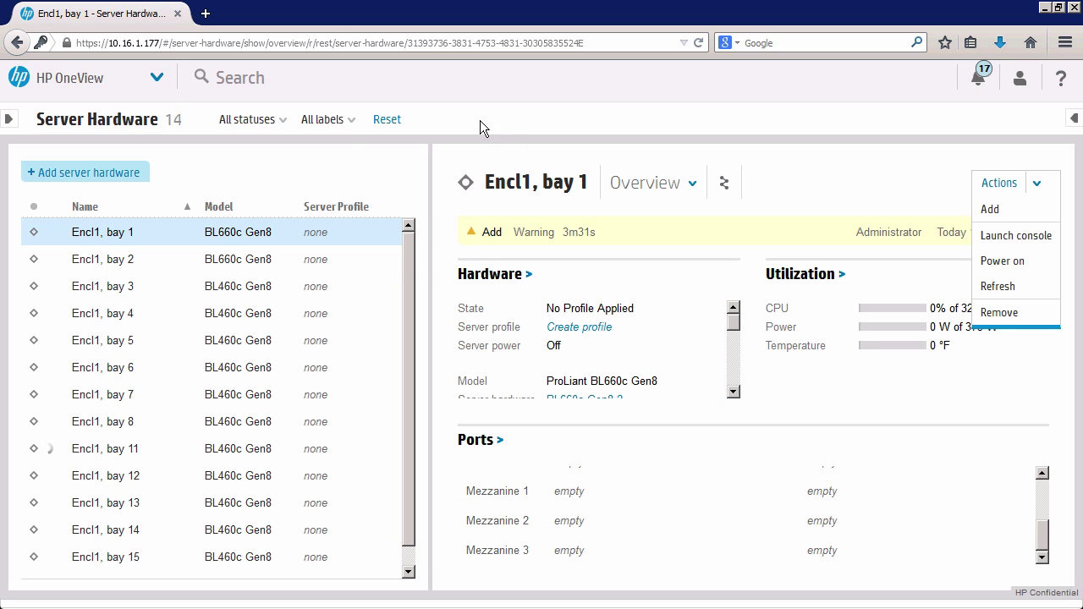
left_click(157, 78)
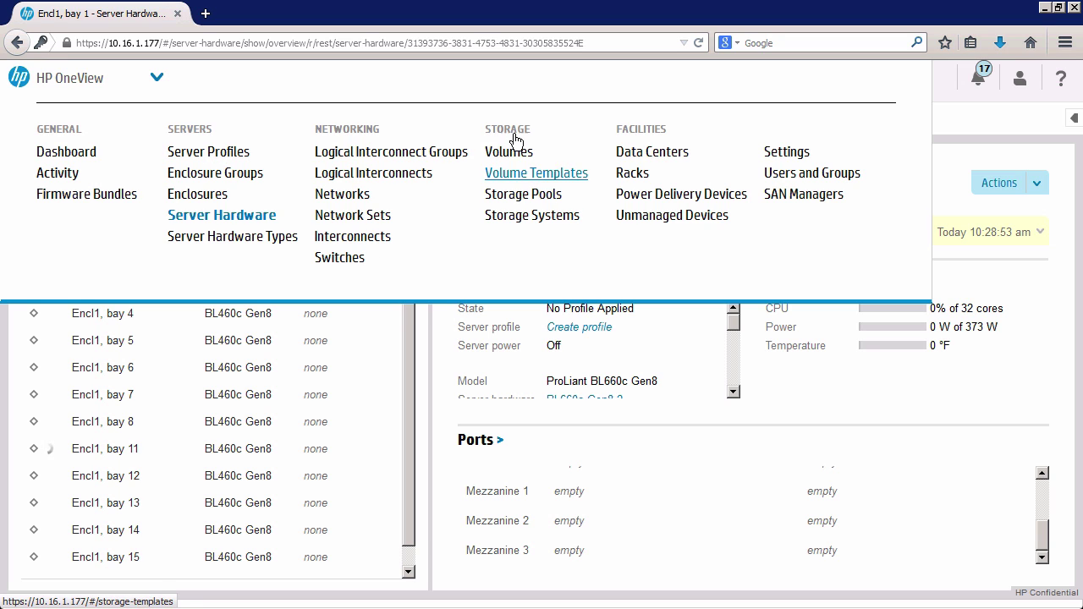
Browse the Storage Systems and SAN Managers pages, then return to the Dashboard summary.
left_click(533, 216)
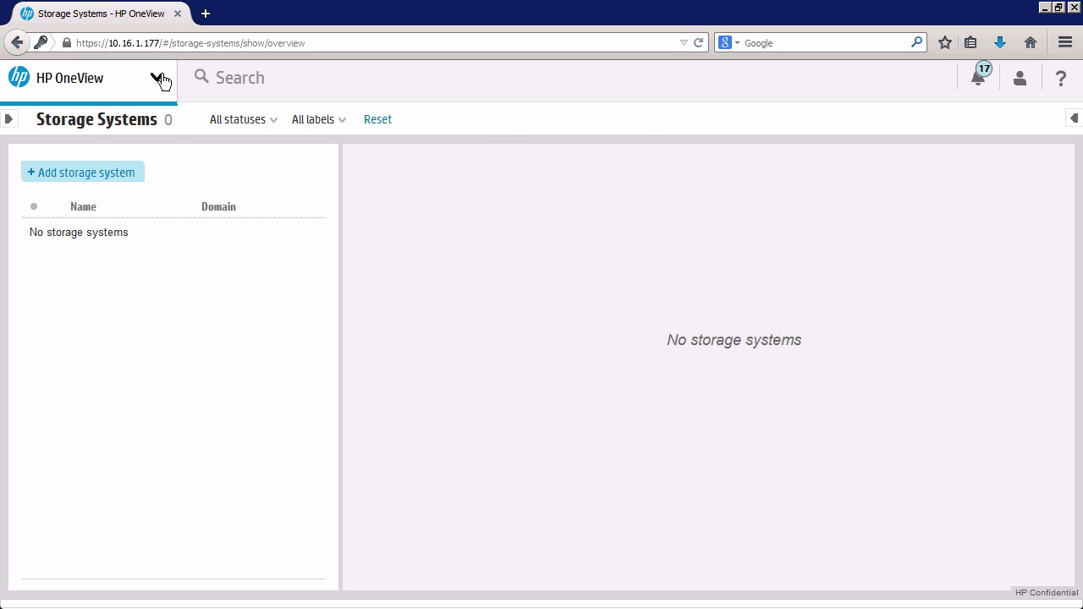
left_click(161, 80)
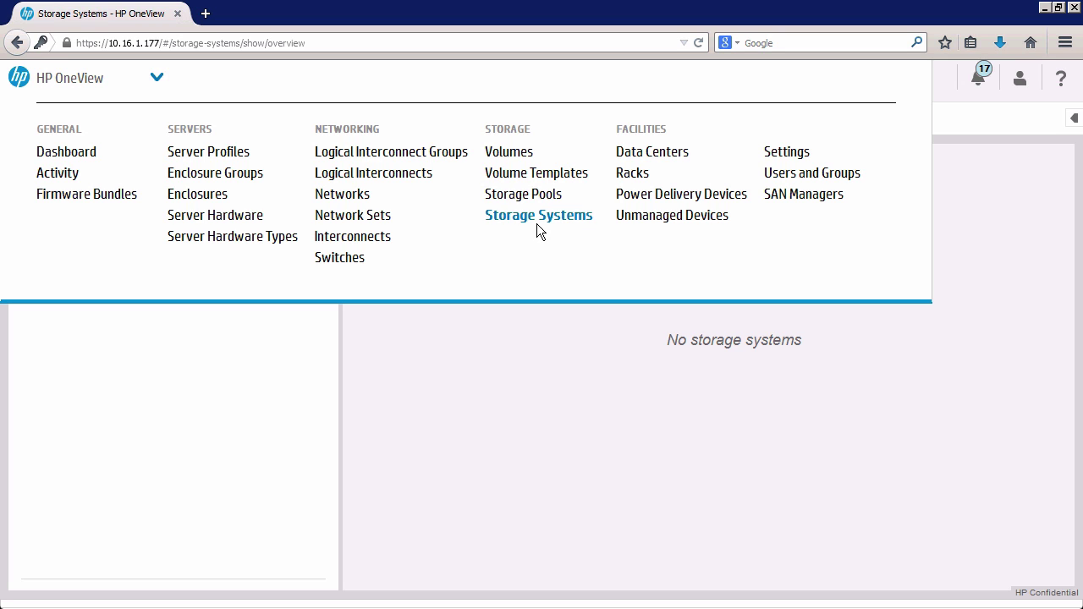
left_click(796, 194)
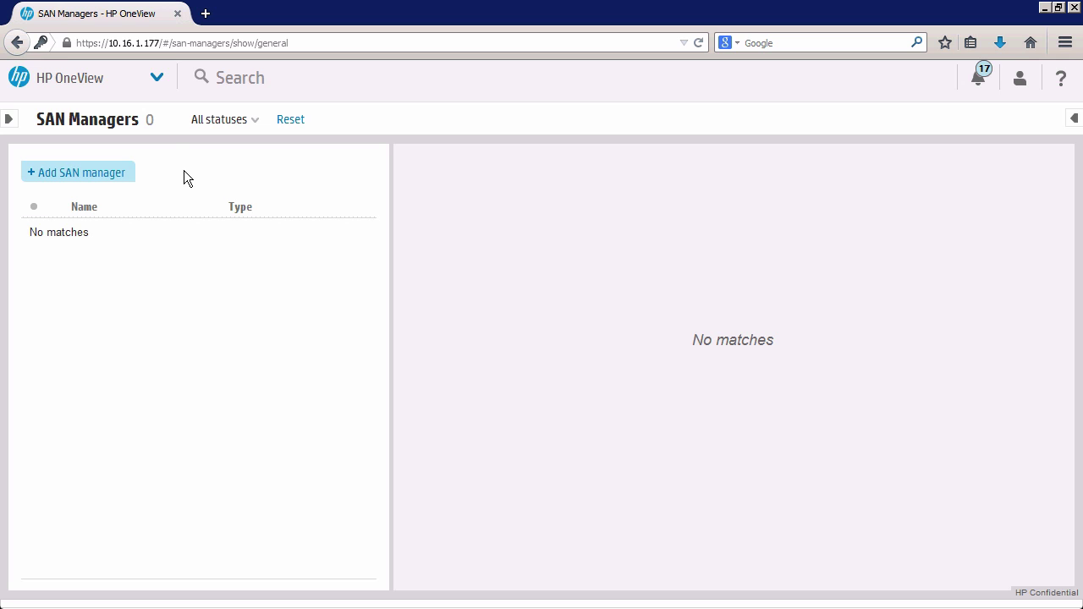
left_click(157, 78)
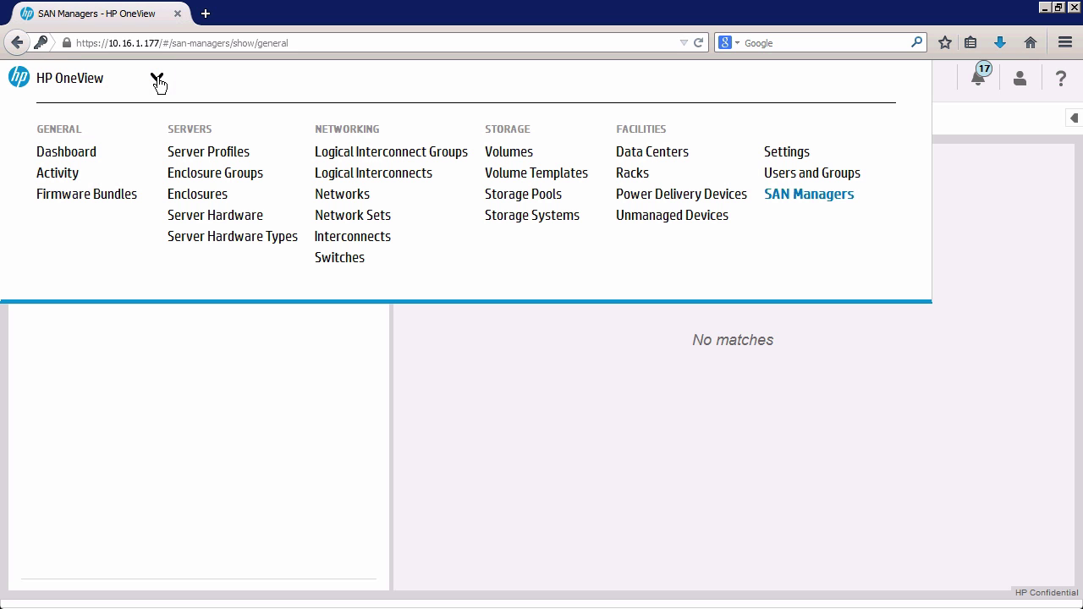
left_click(76, 151)
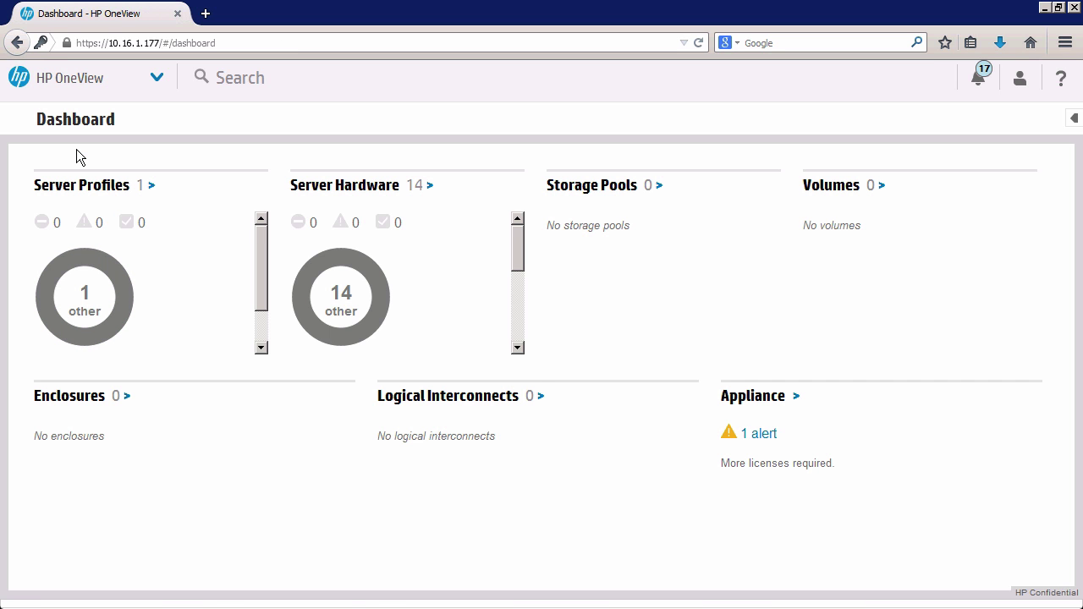